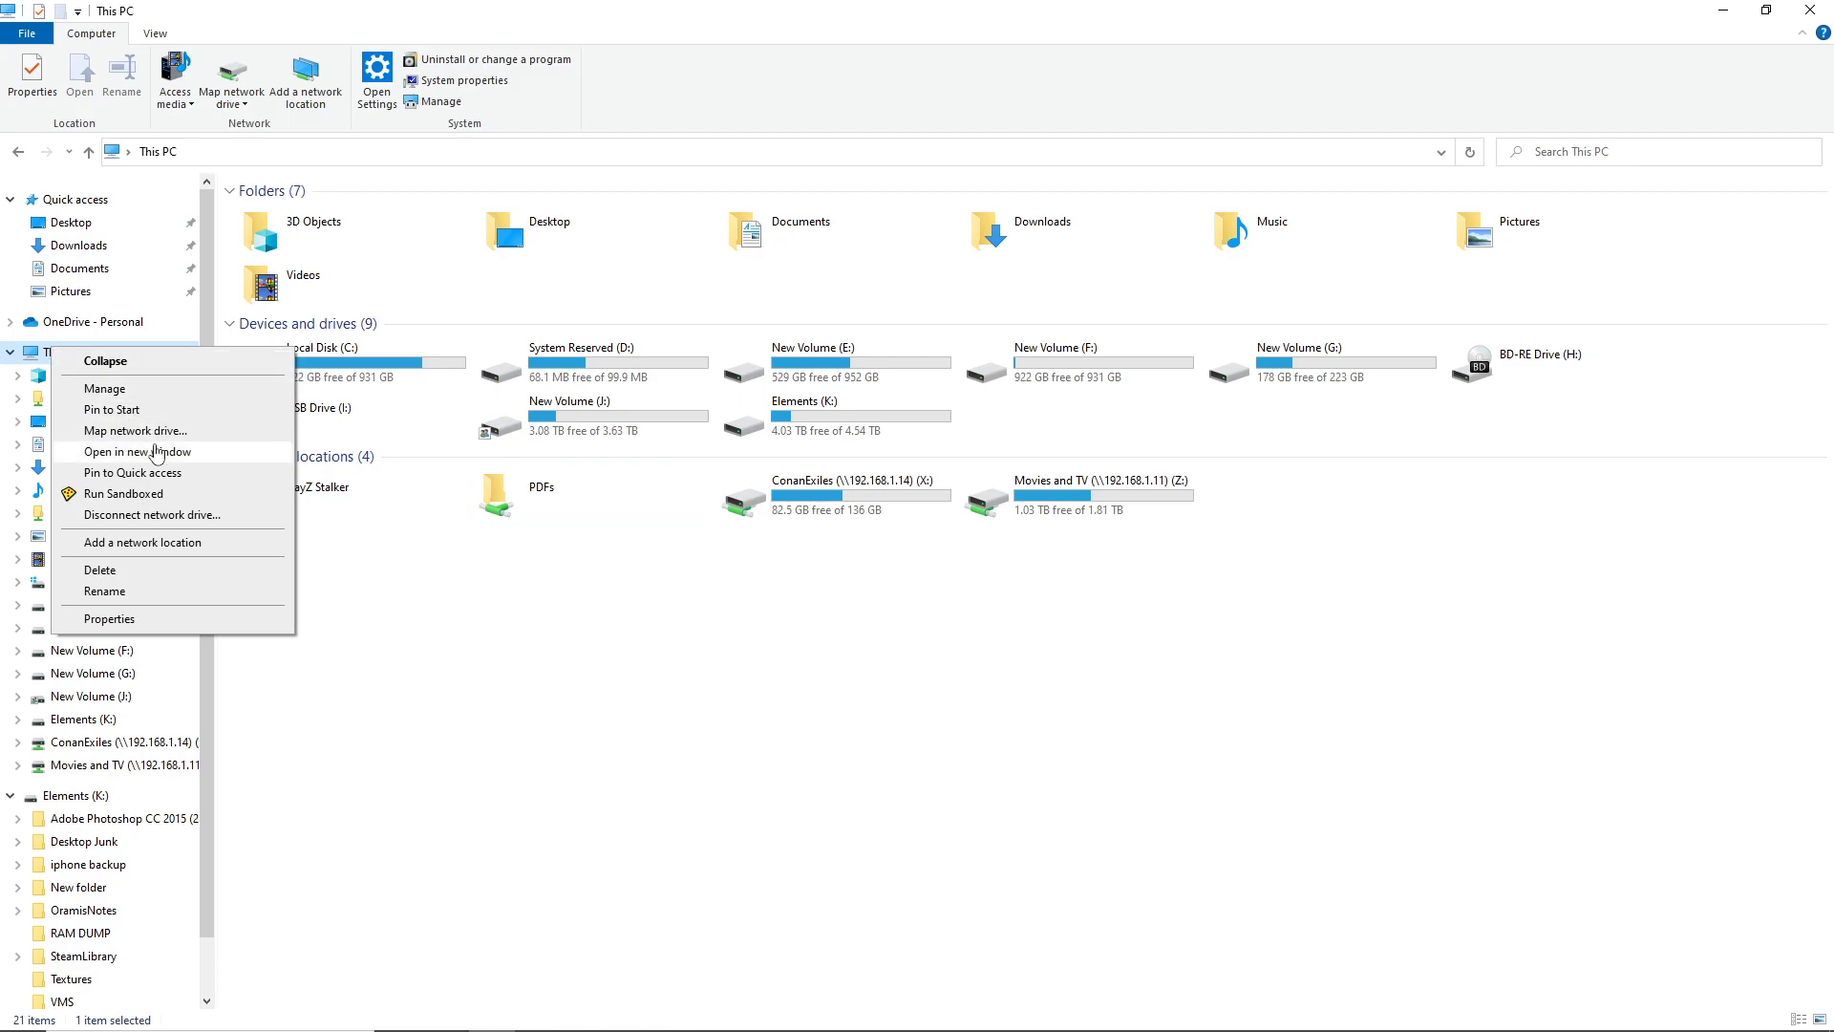
Start mapping a network drive with letter R: and begin entering the \\192.1 server path
left_click(151, 432)
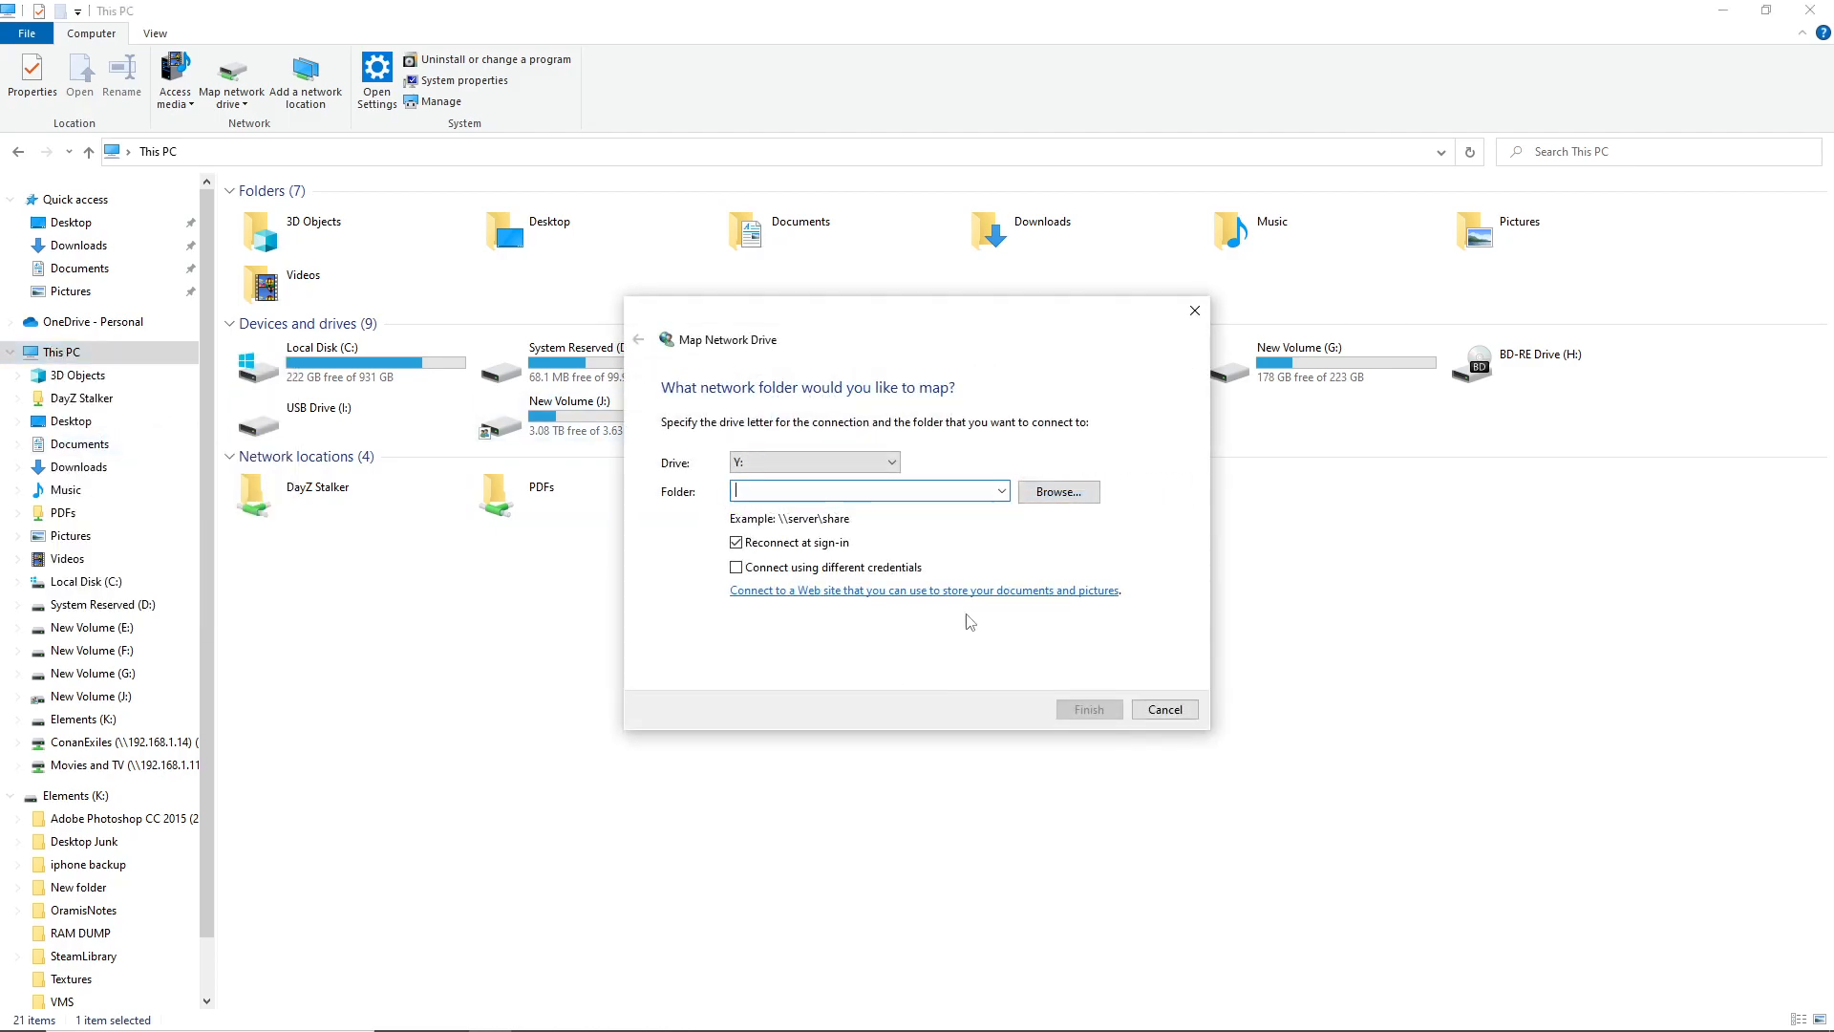
left_click(798, 463)
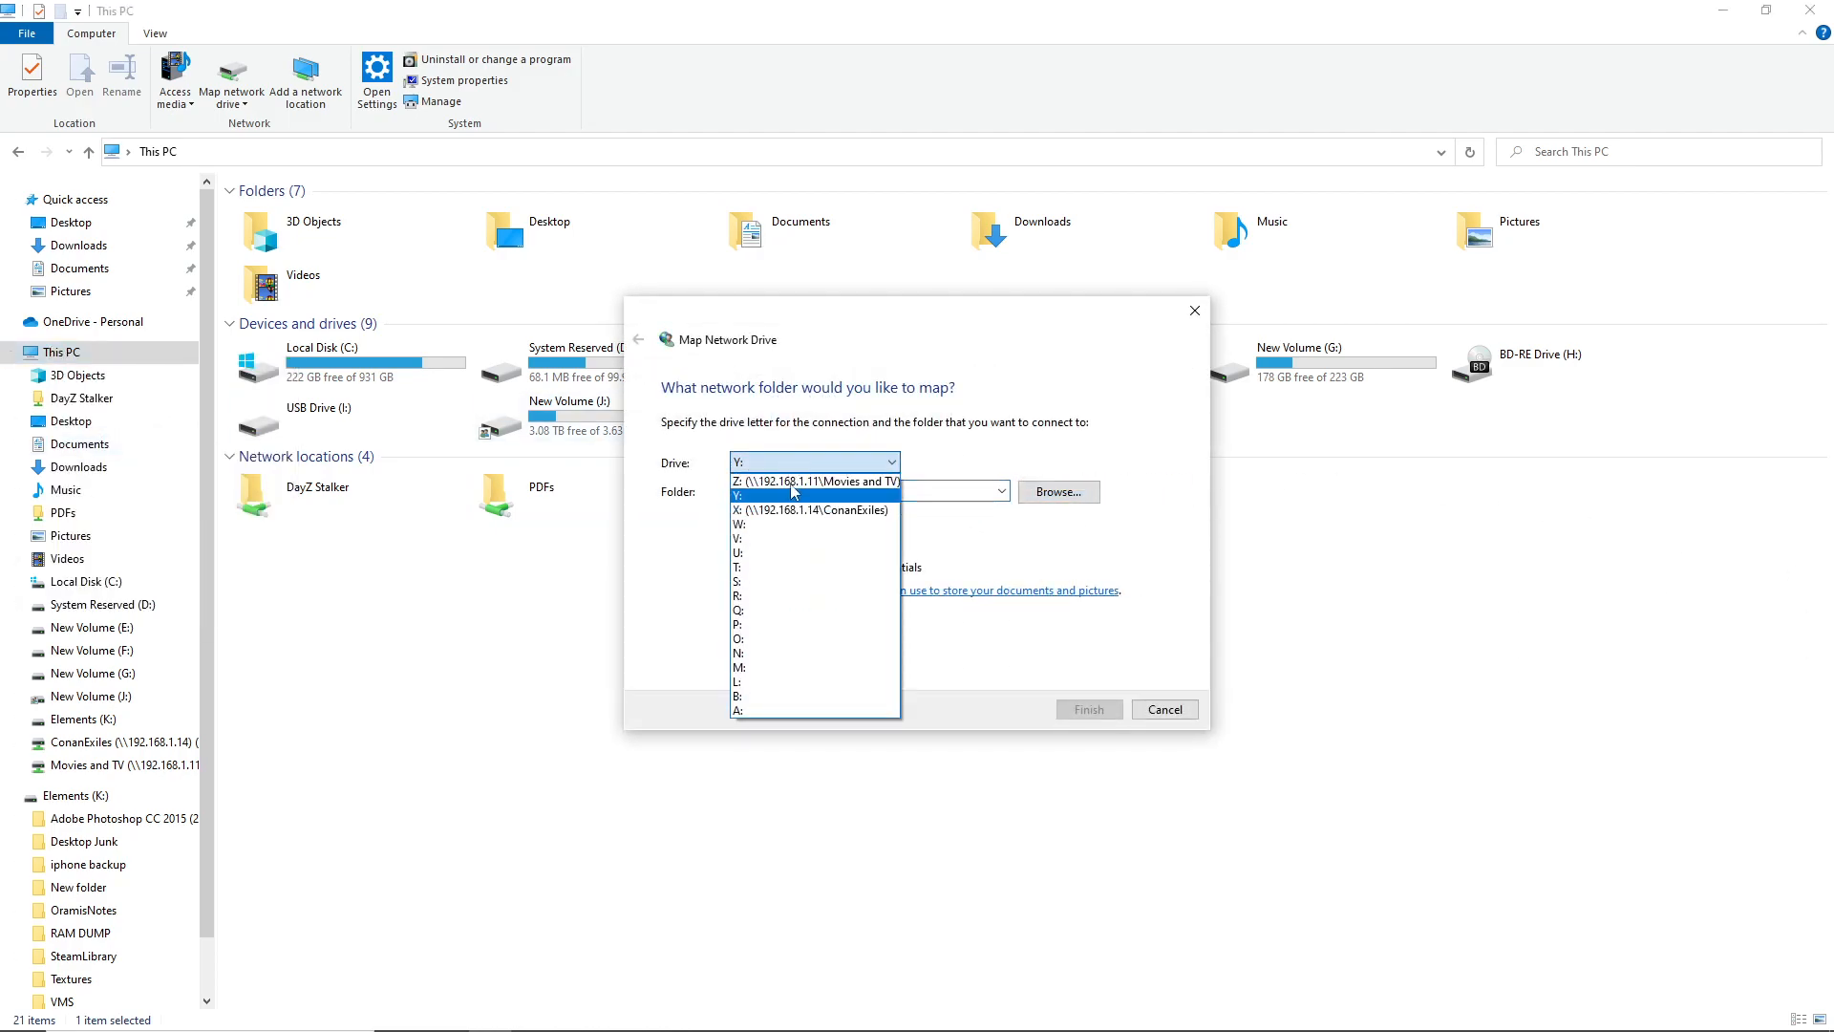
left_click(792, 595)
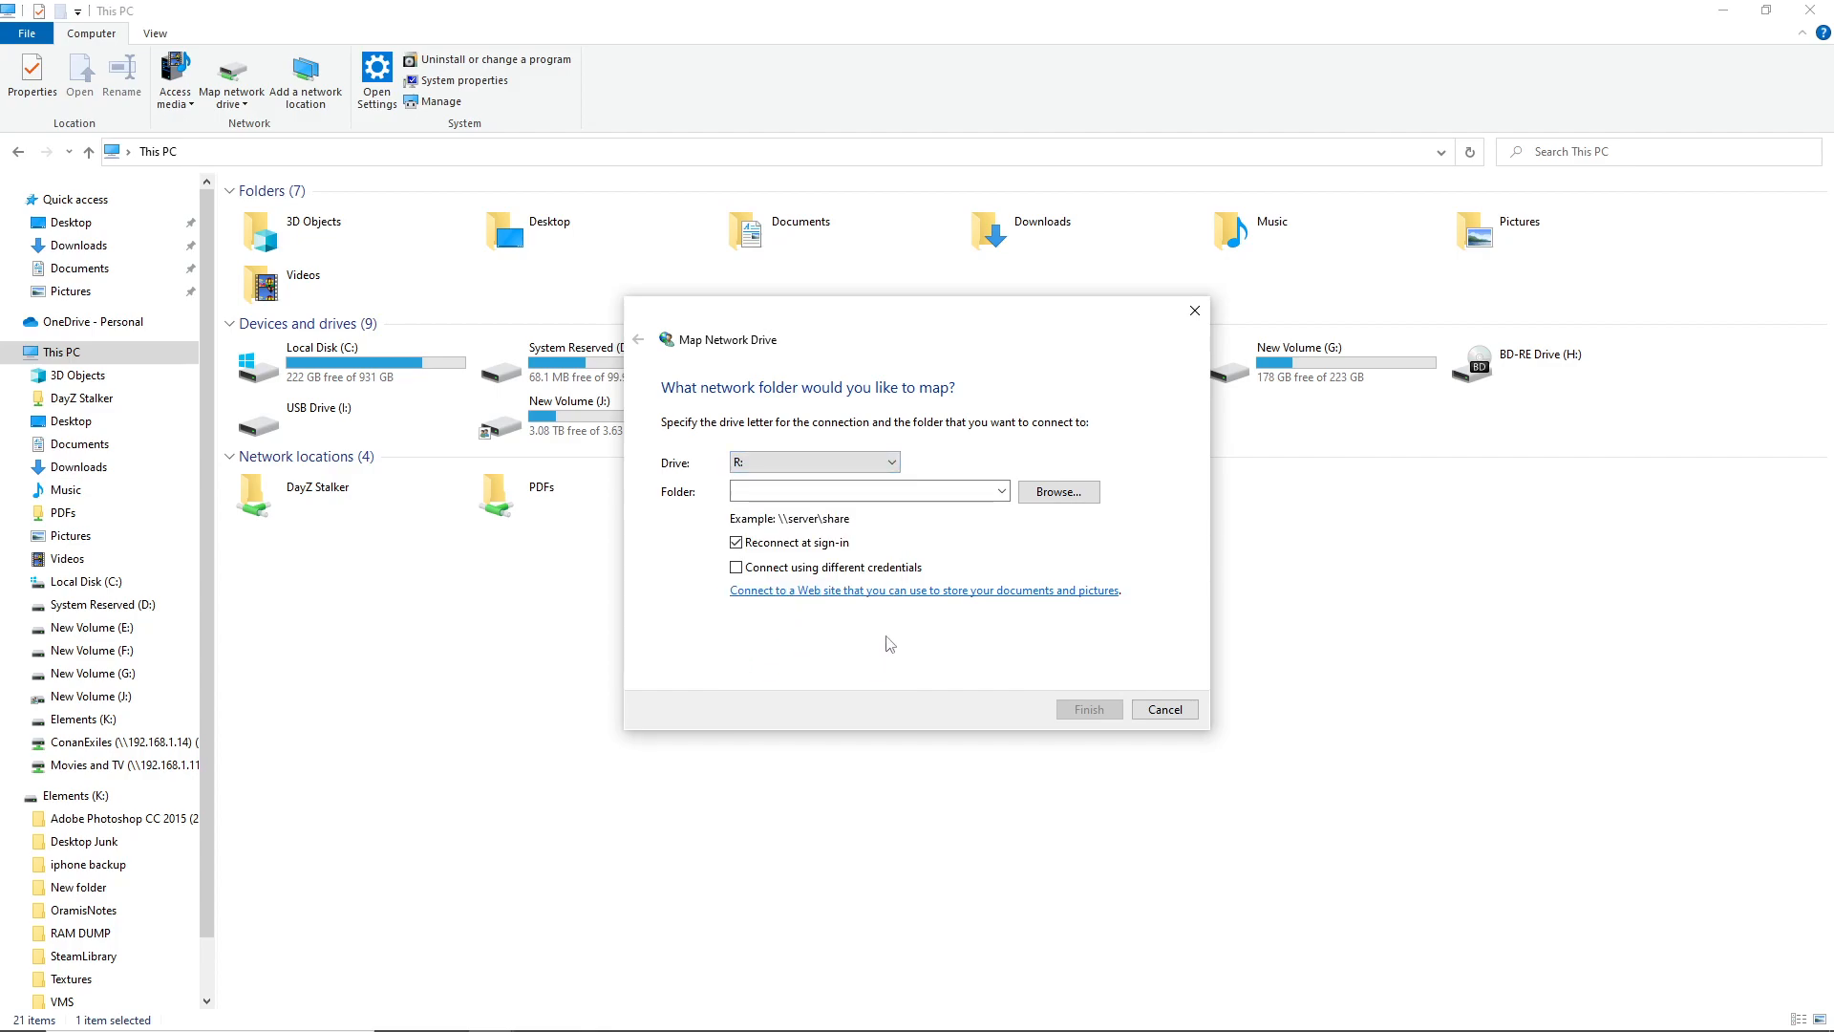
left_click(778, 492)
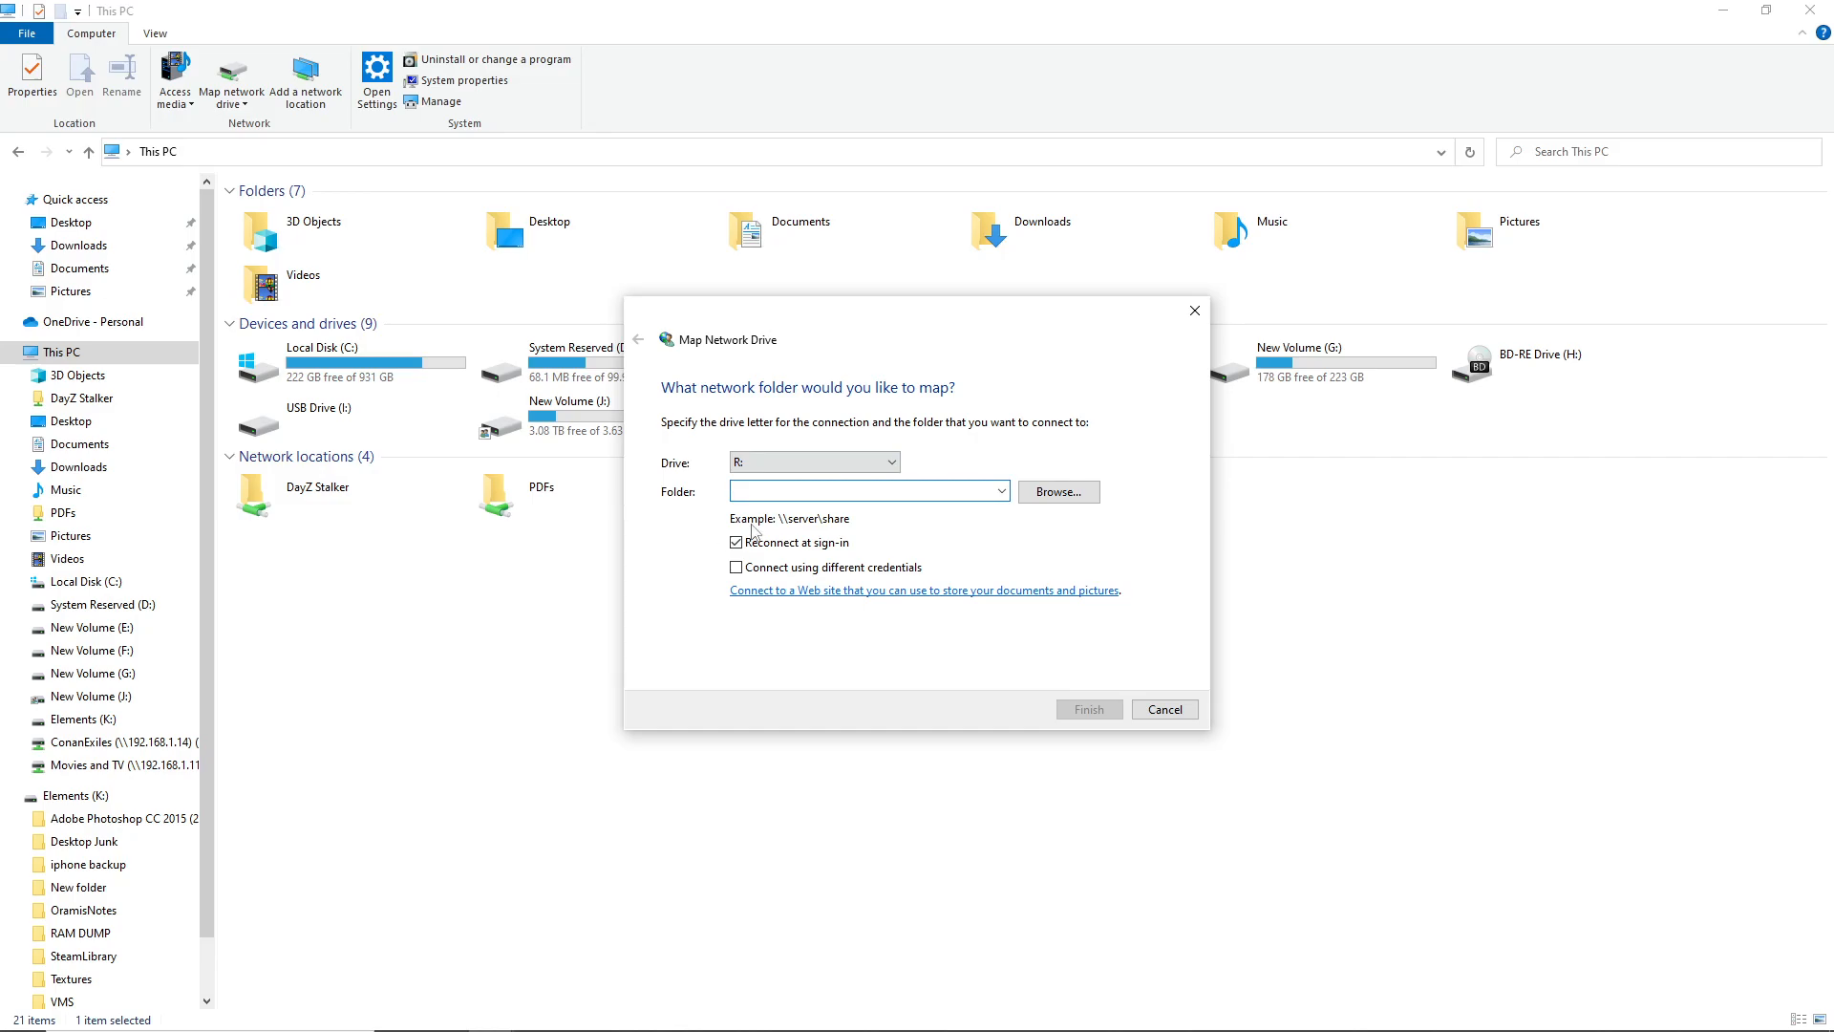
type("\\\\")
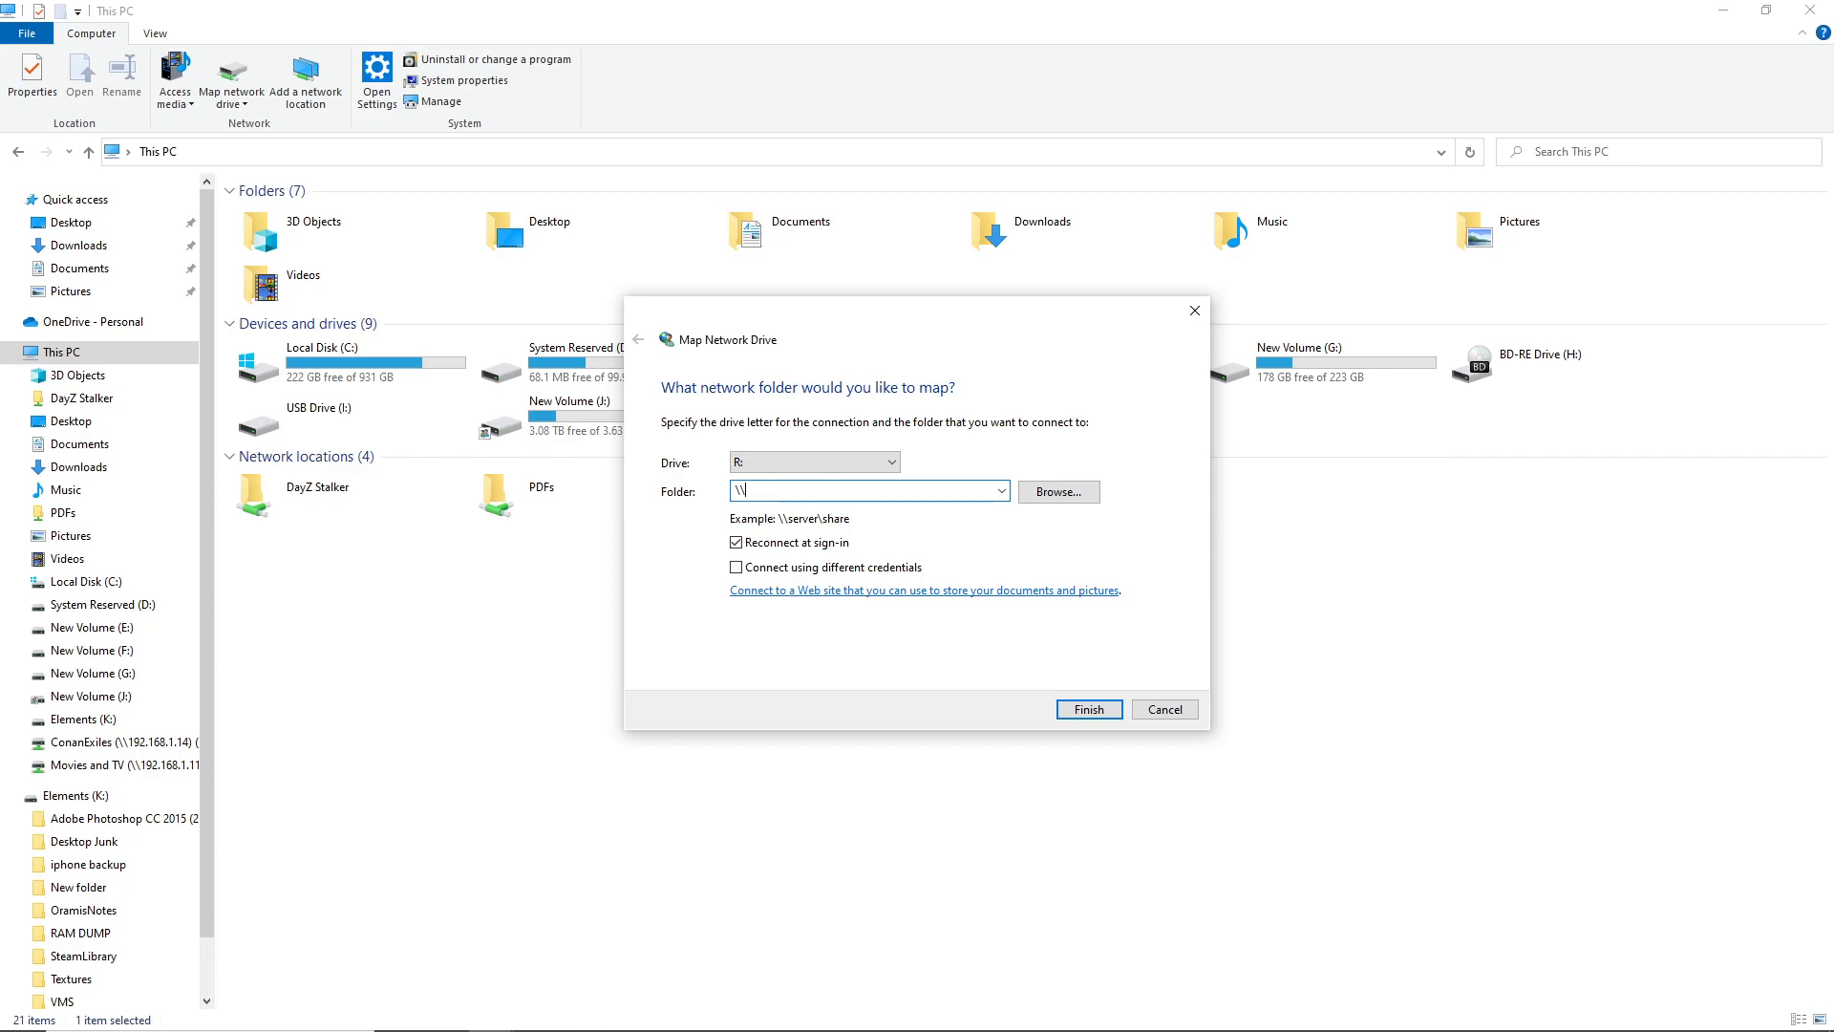
type("192.168.1.11\\")
Browse to the ISOs share on 192.168.1.11 and set it as the folder
left_click(1055, 492)
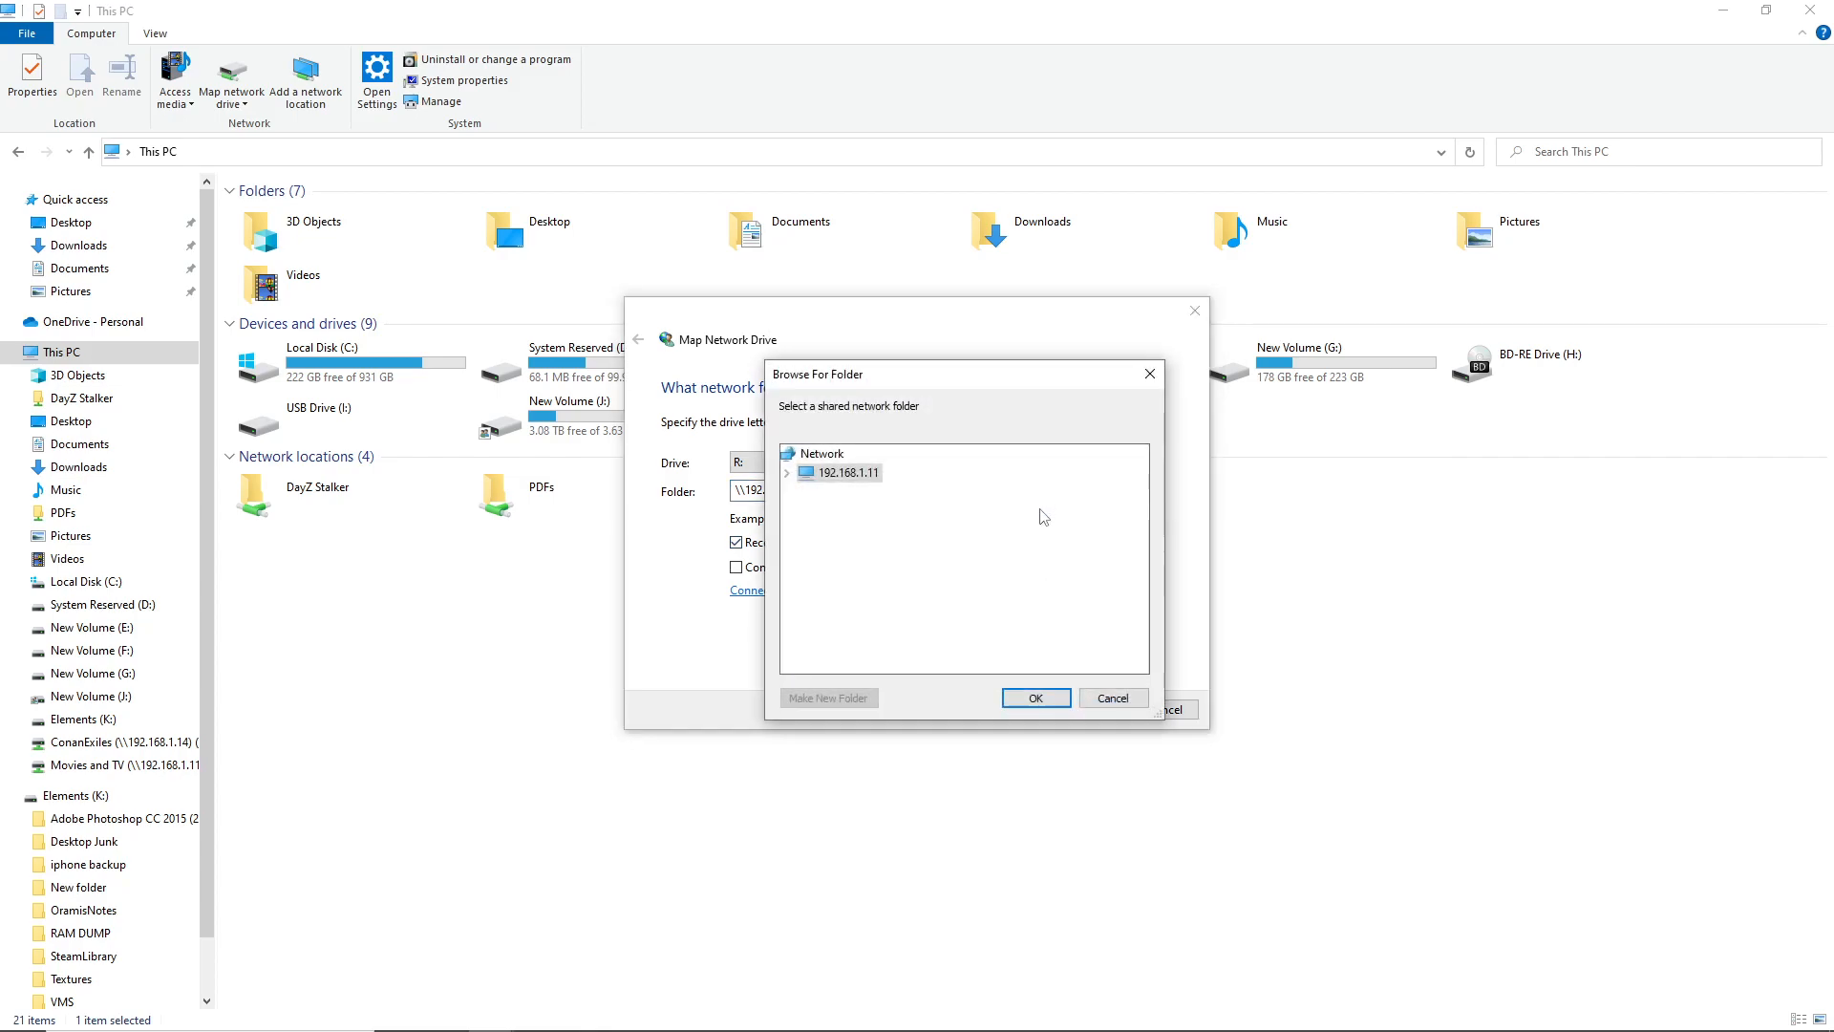
left_click(788, 473)
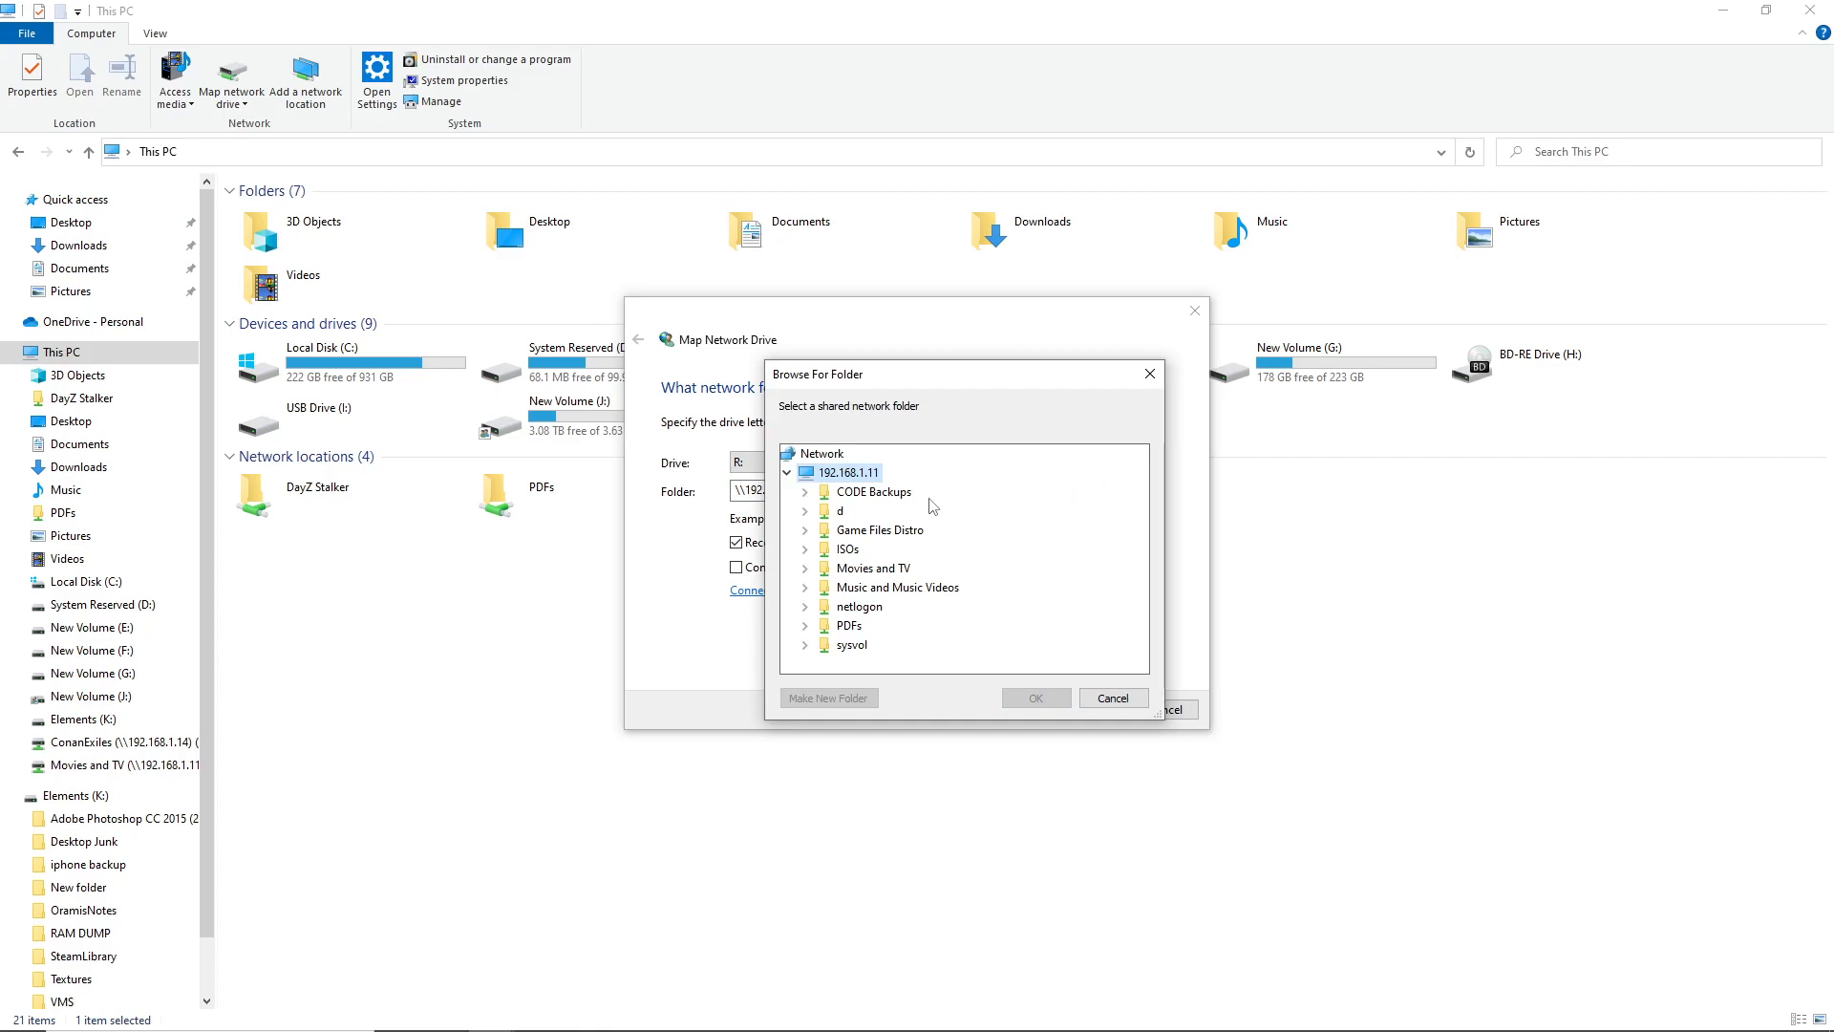
double_click(848, 551)
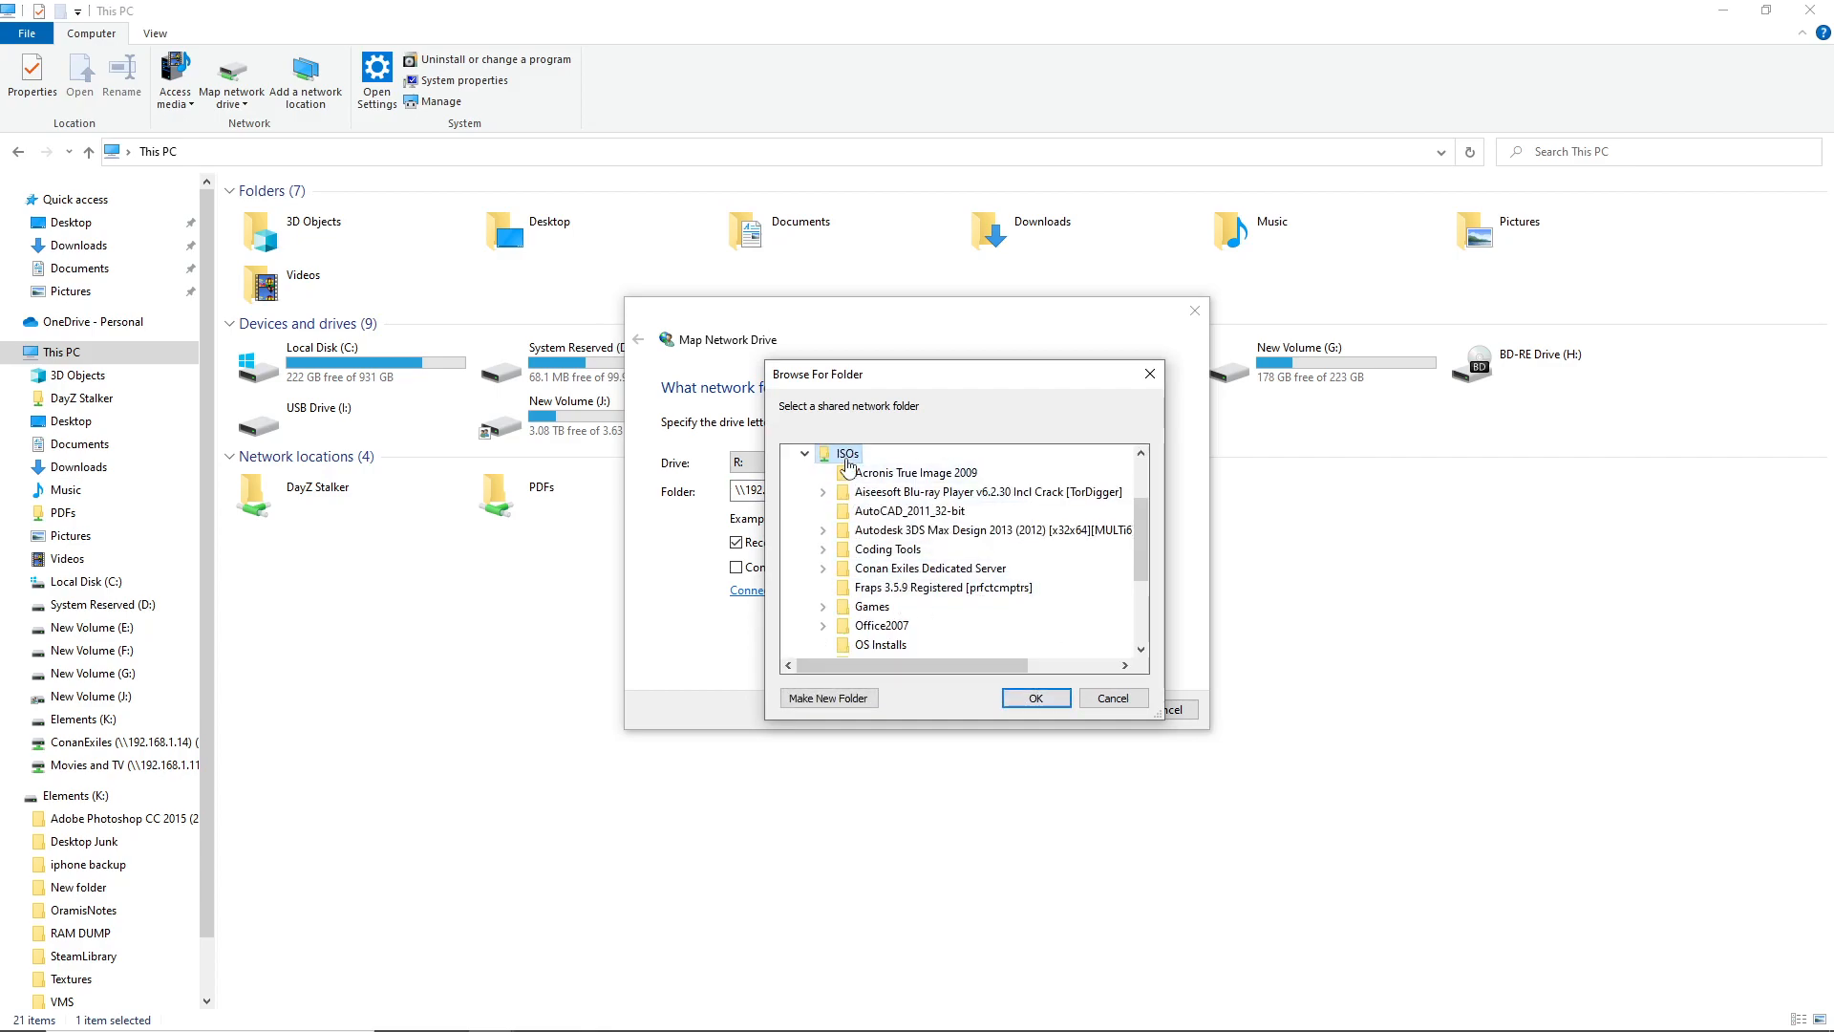
left_click(1035, 697)
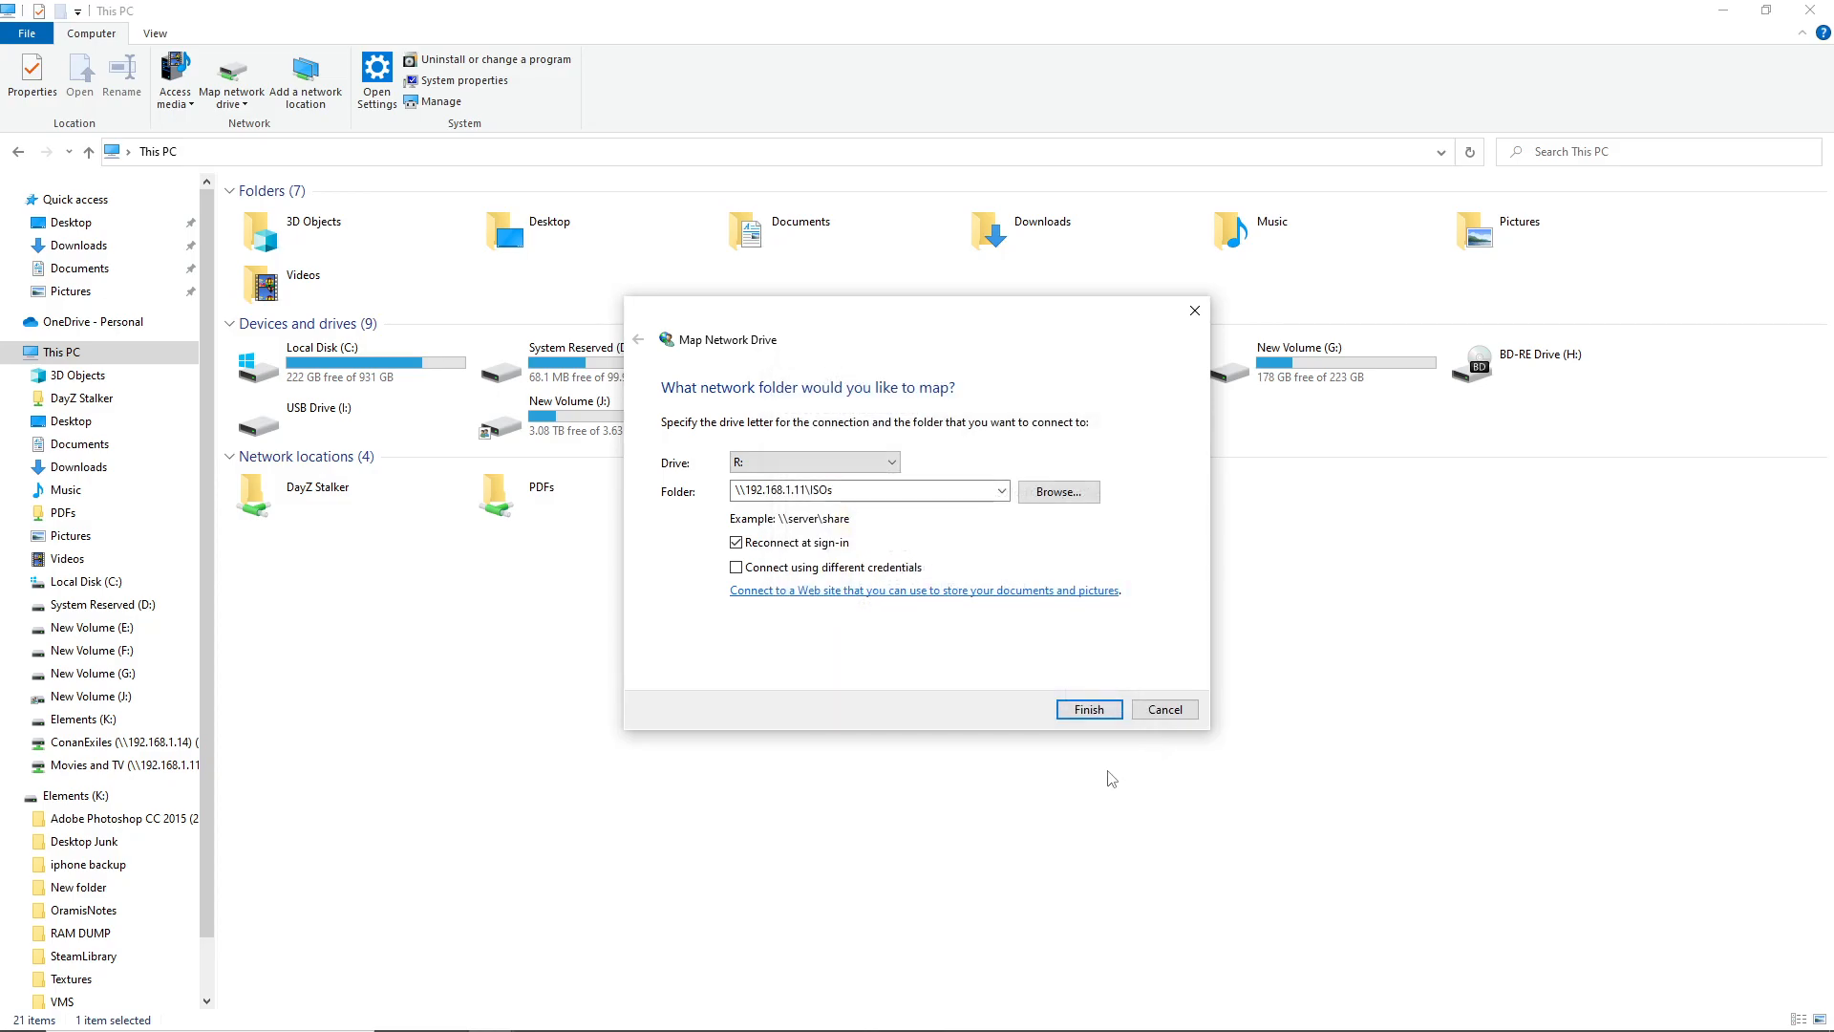
Finish mapping ISOs as drive R: and close the drive's window
left_click(1089, 705)
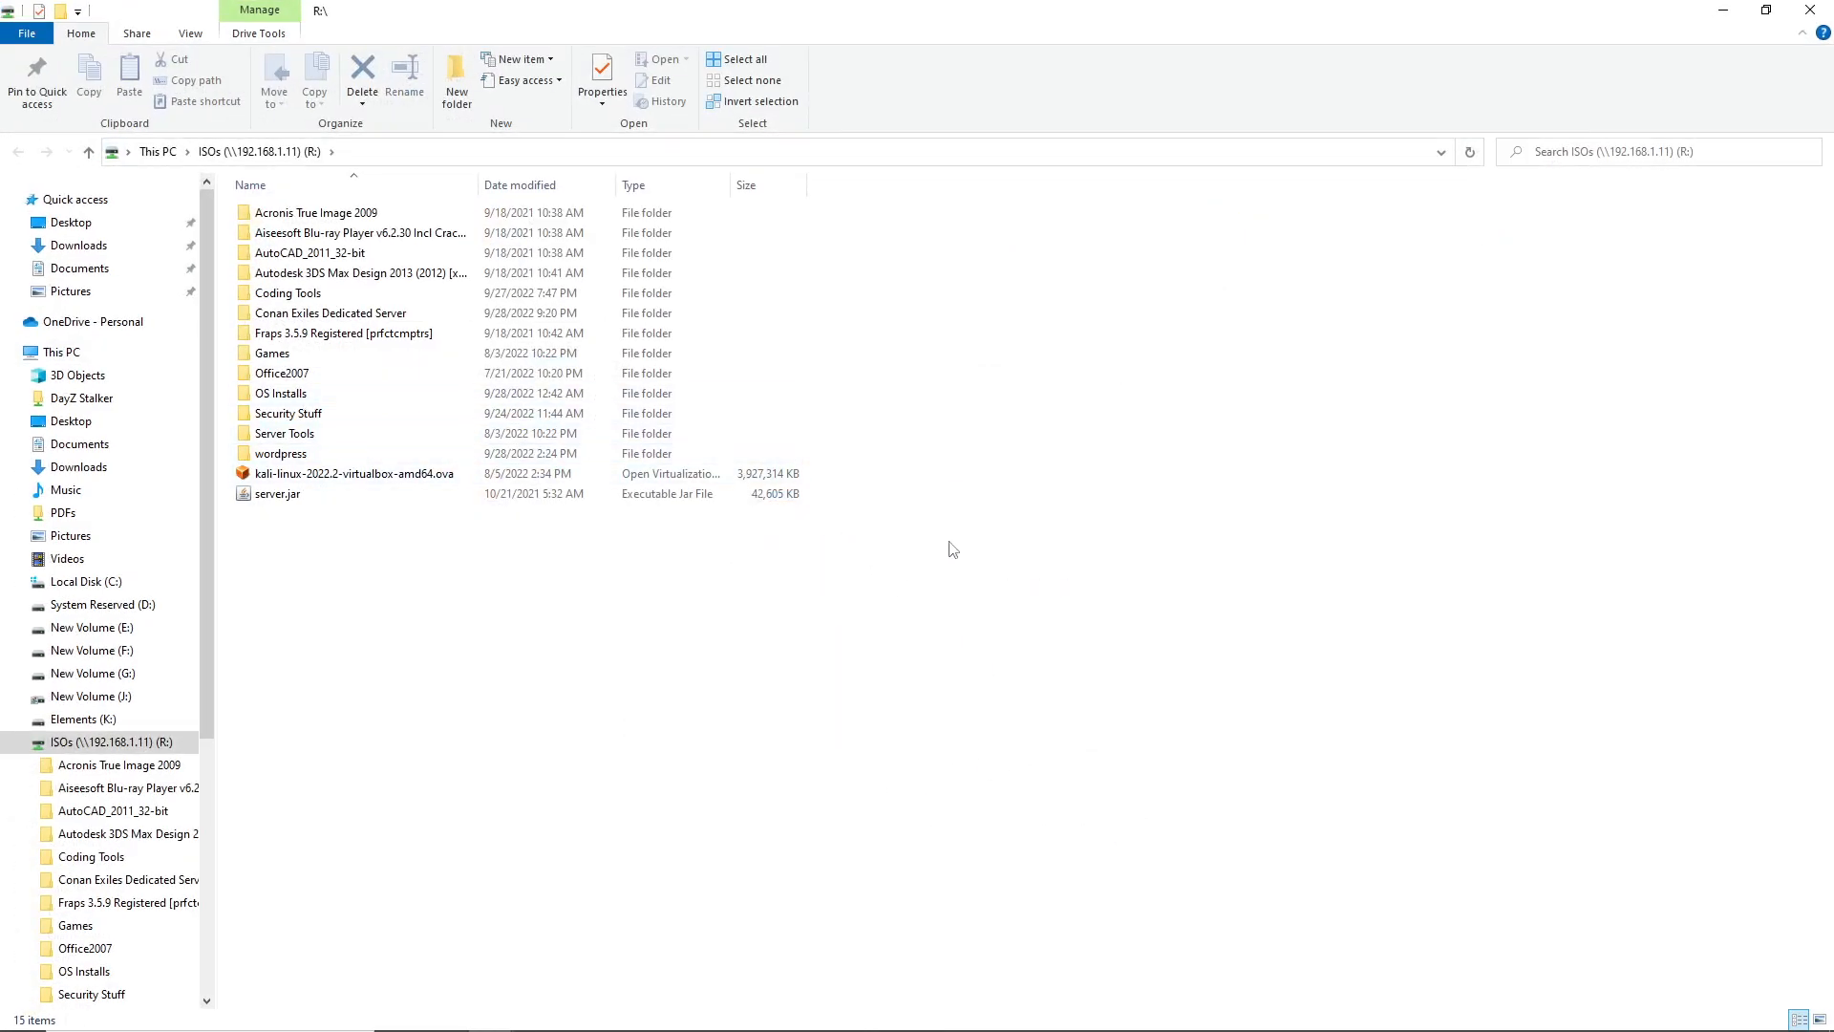
left_click_drag(642, 9, 805, 457)
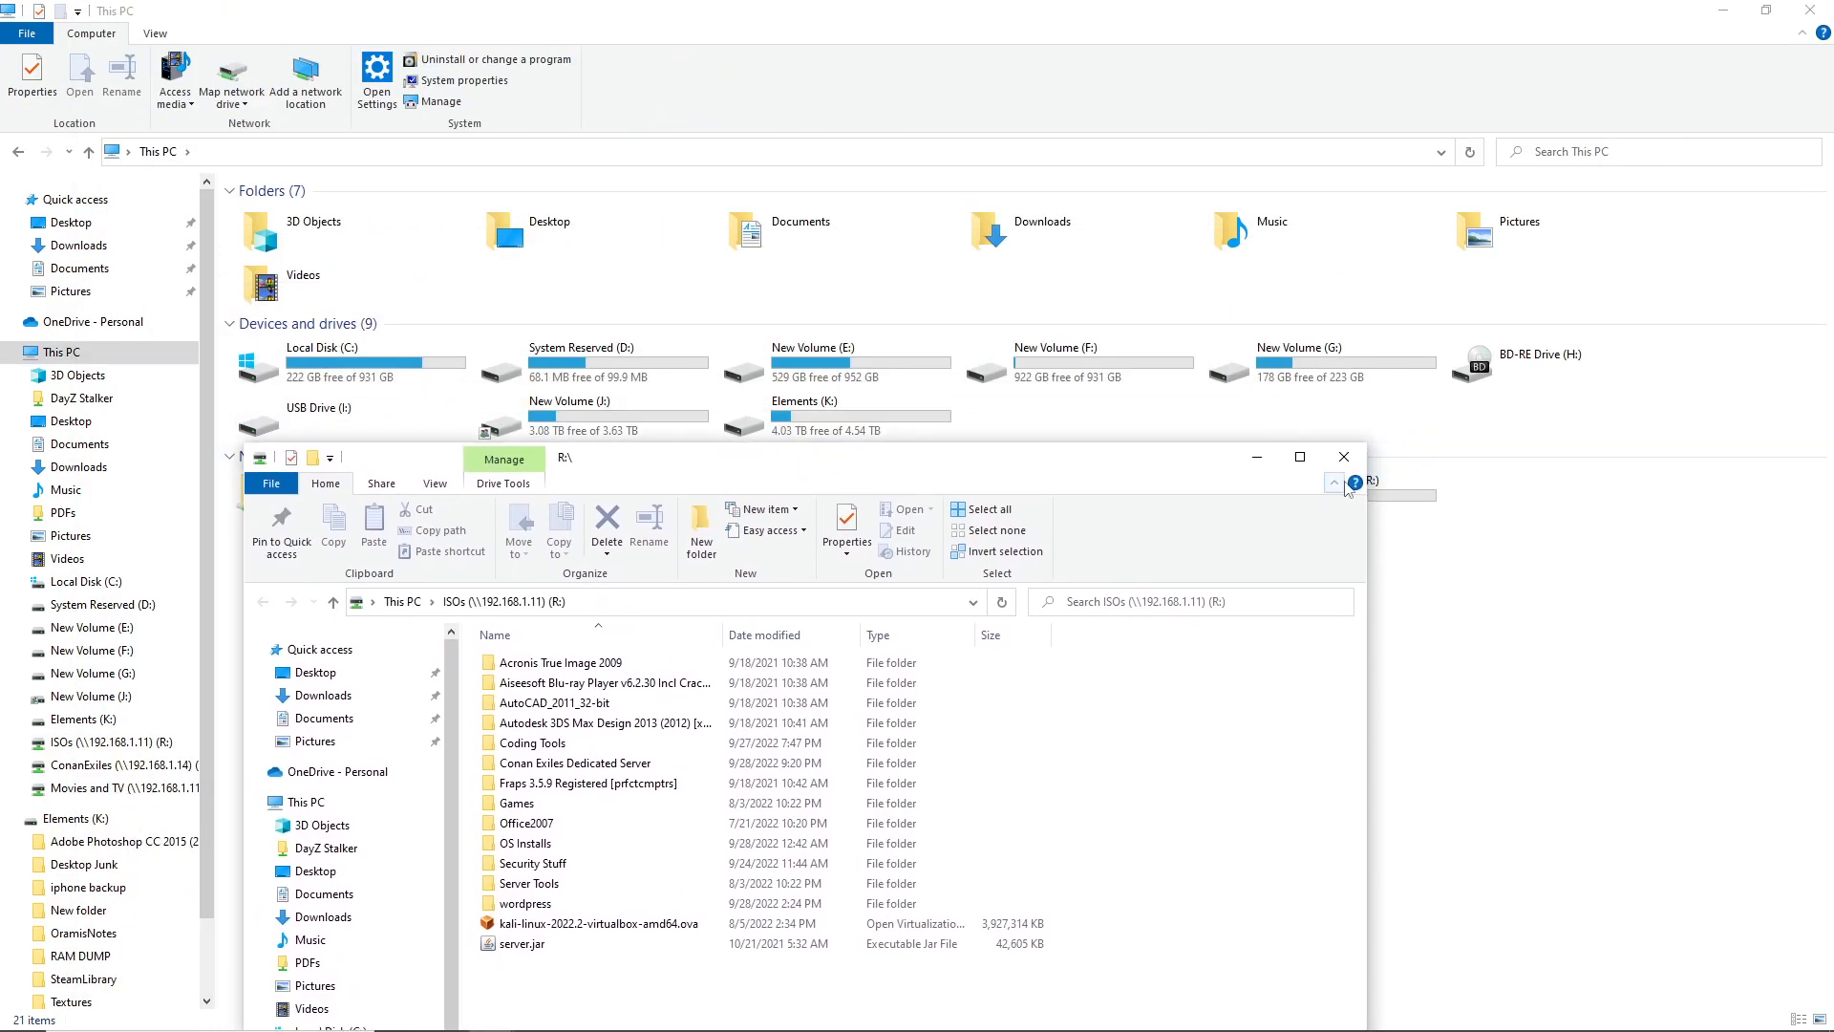
left_click(1348, 458)
left_click_drag(1360, 672, 1423, 549)
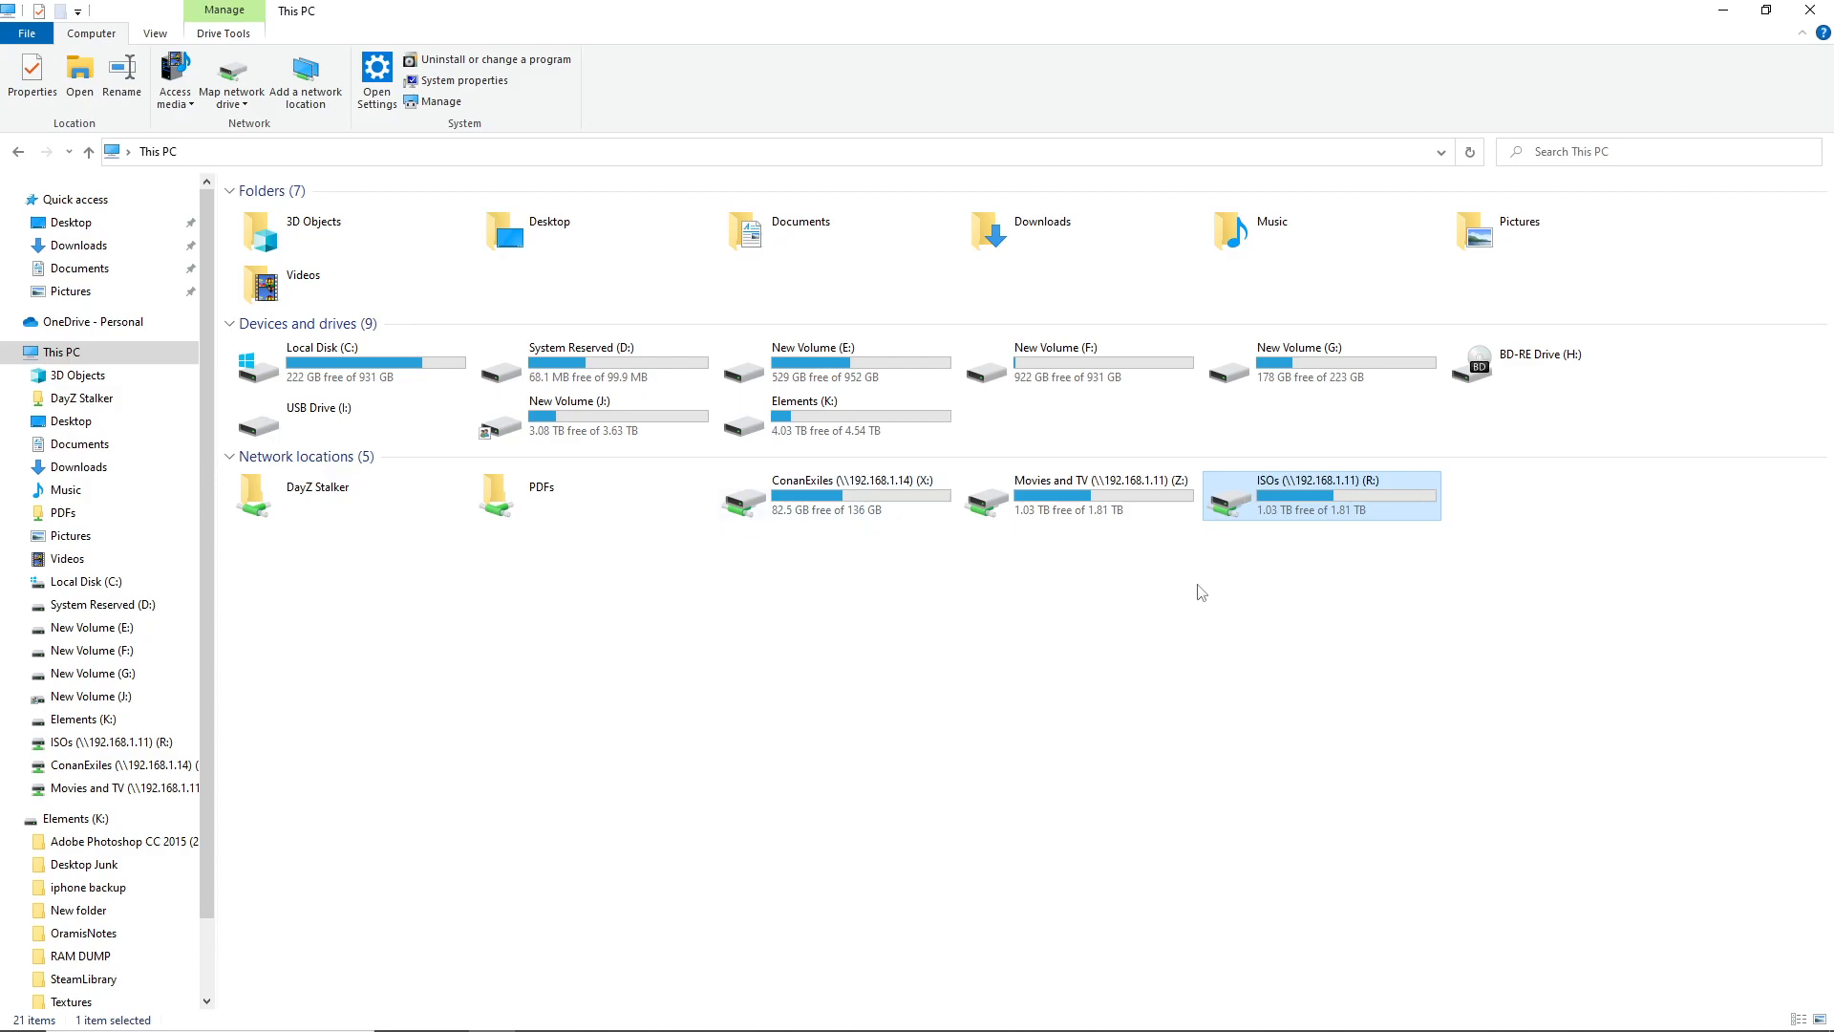
Disconnect the ISOs (R:) network drive
right_click(1306, 515)
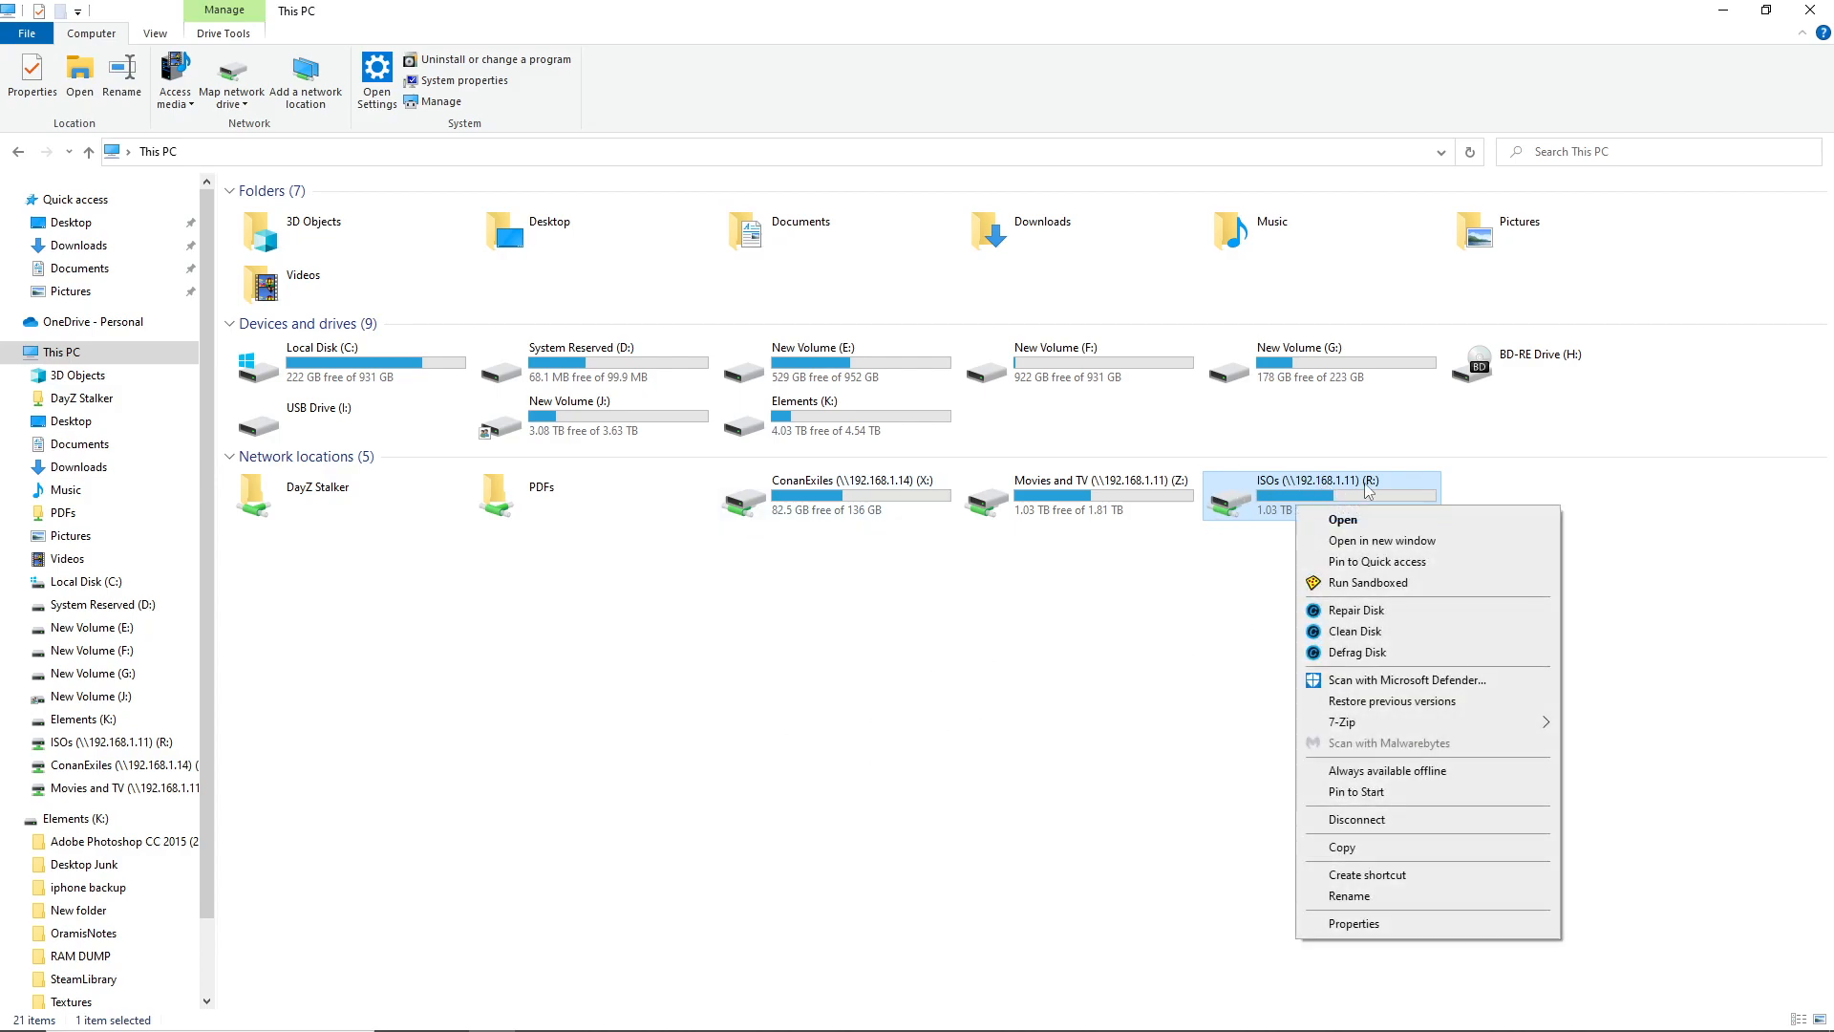
left_click(1349, 820)
right_click(626, 648)
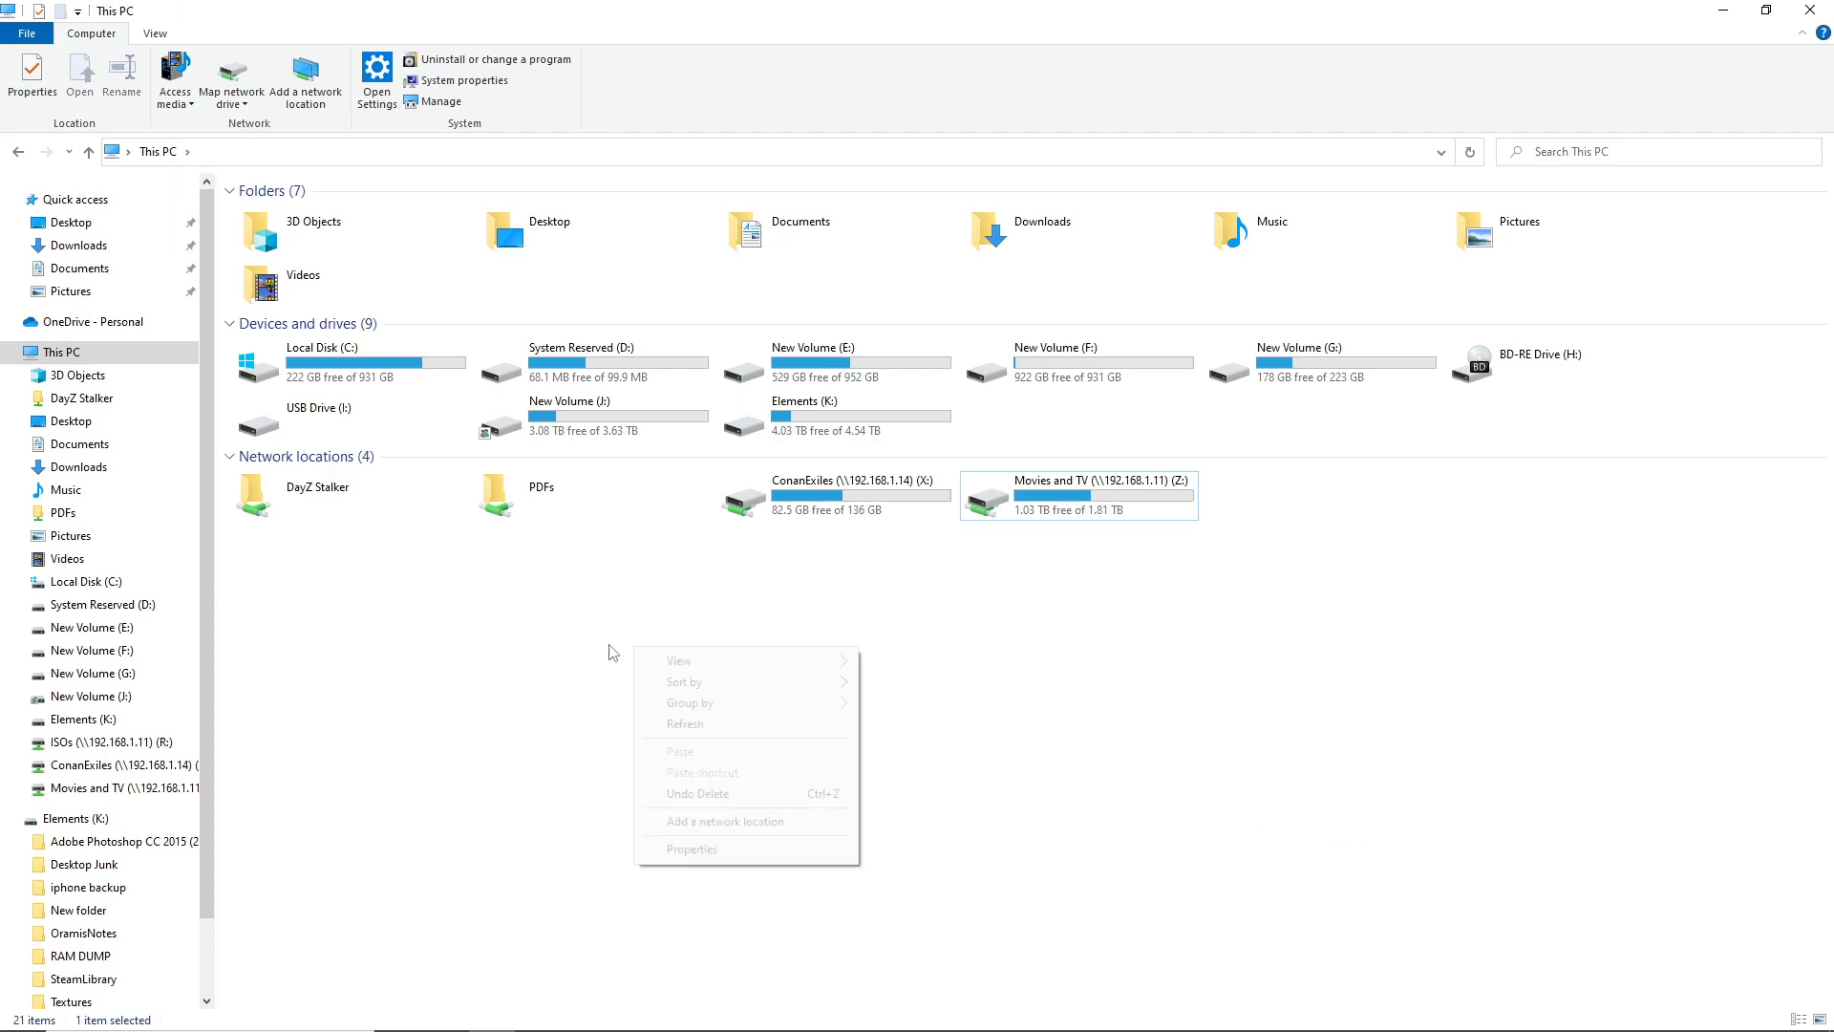
left_click(354, 513)
Open the PDFs network location, then go back to This PC
double_click(607, 493)
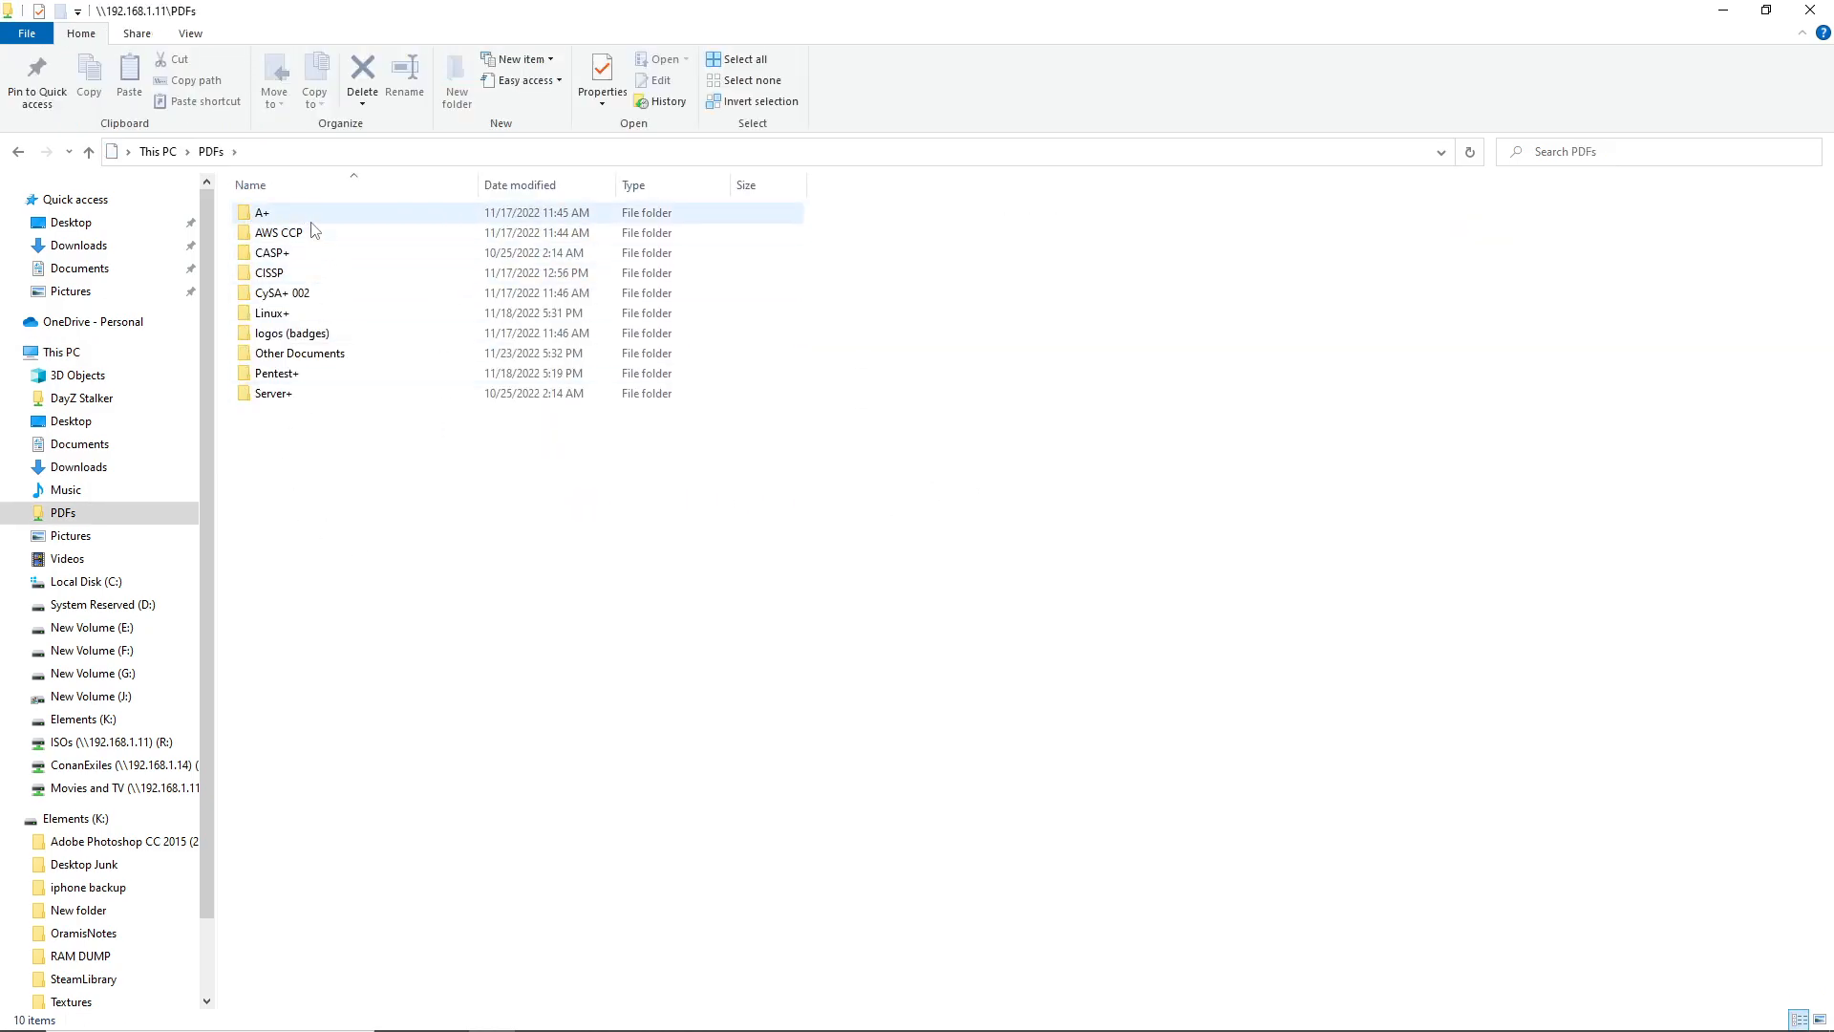
left_click(158, 151)
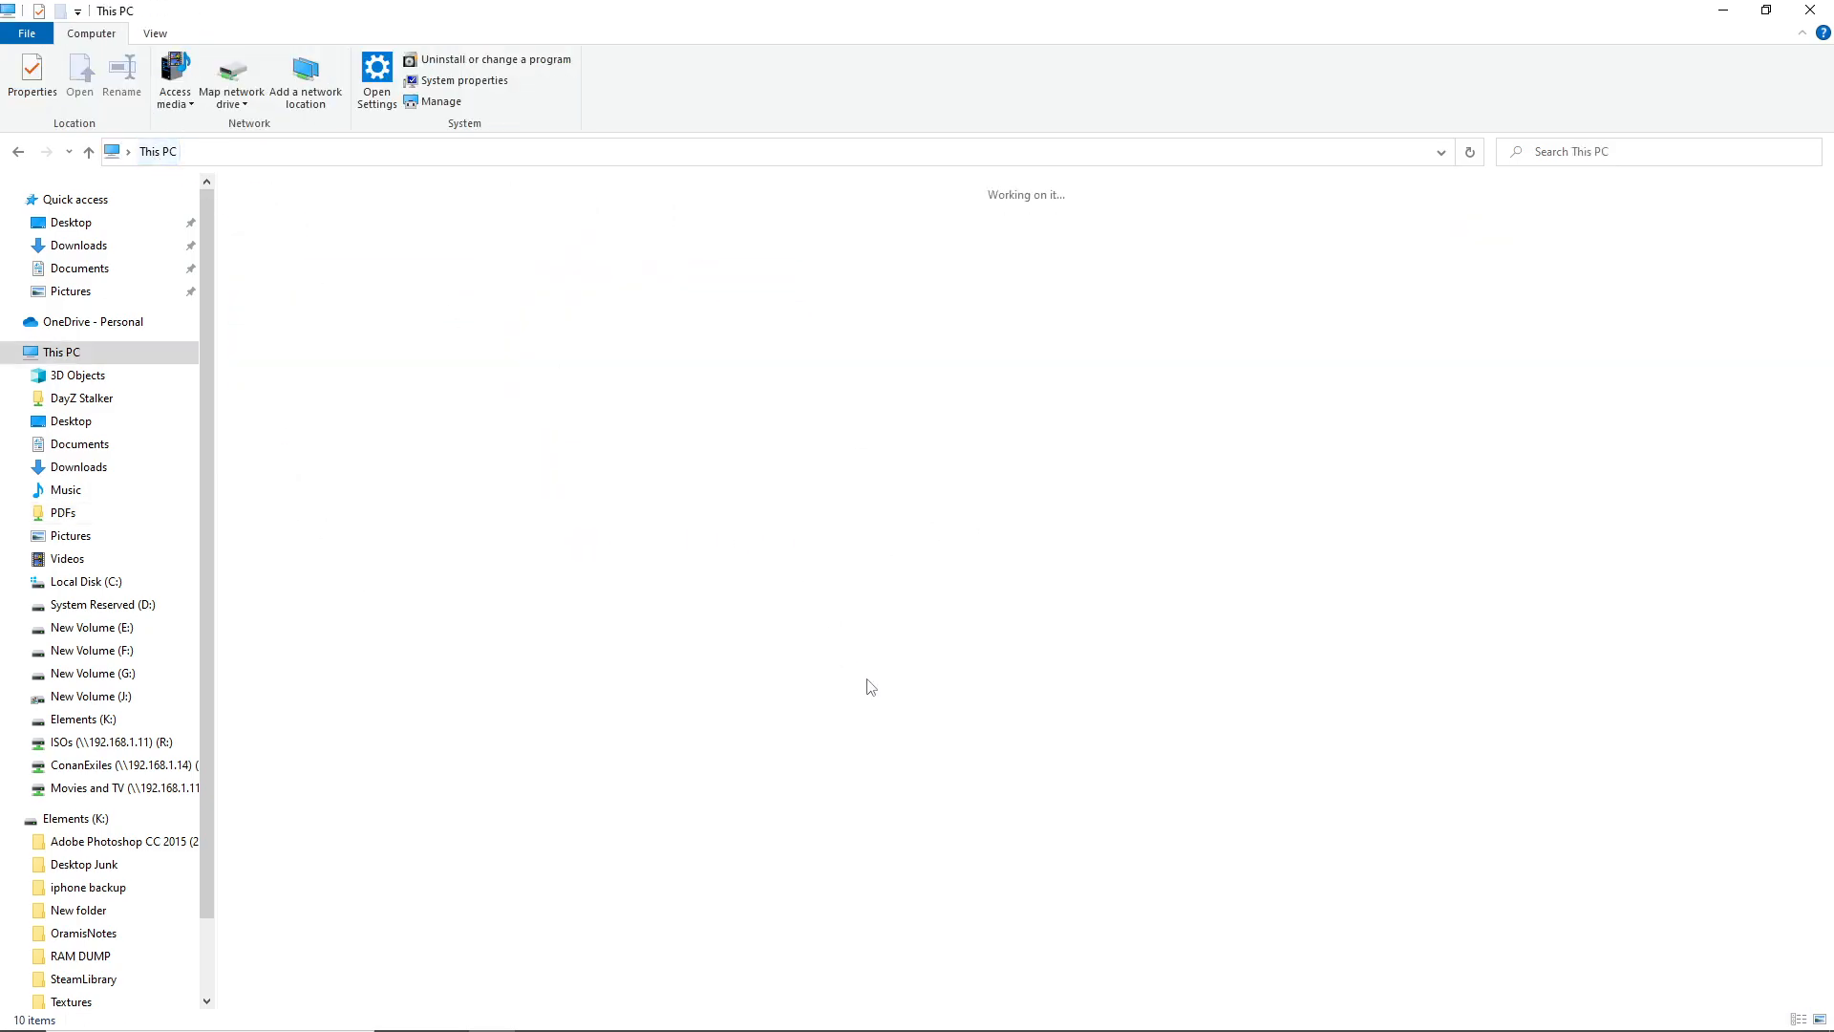
right_click(951, 648)
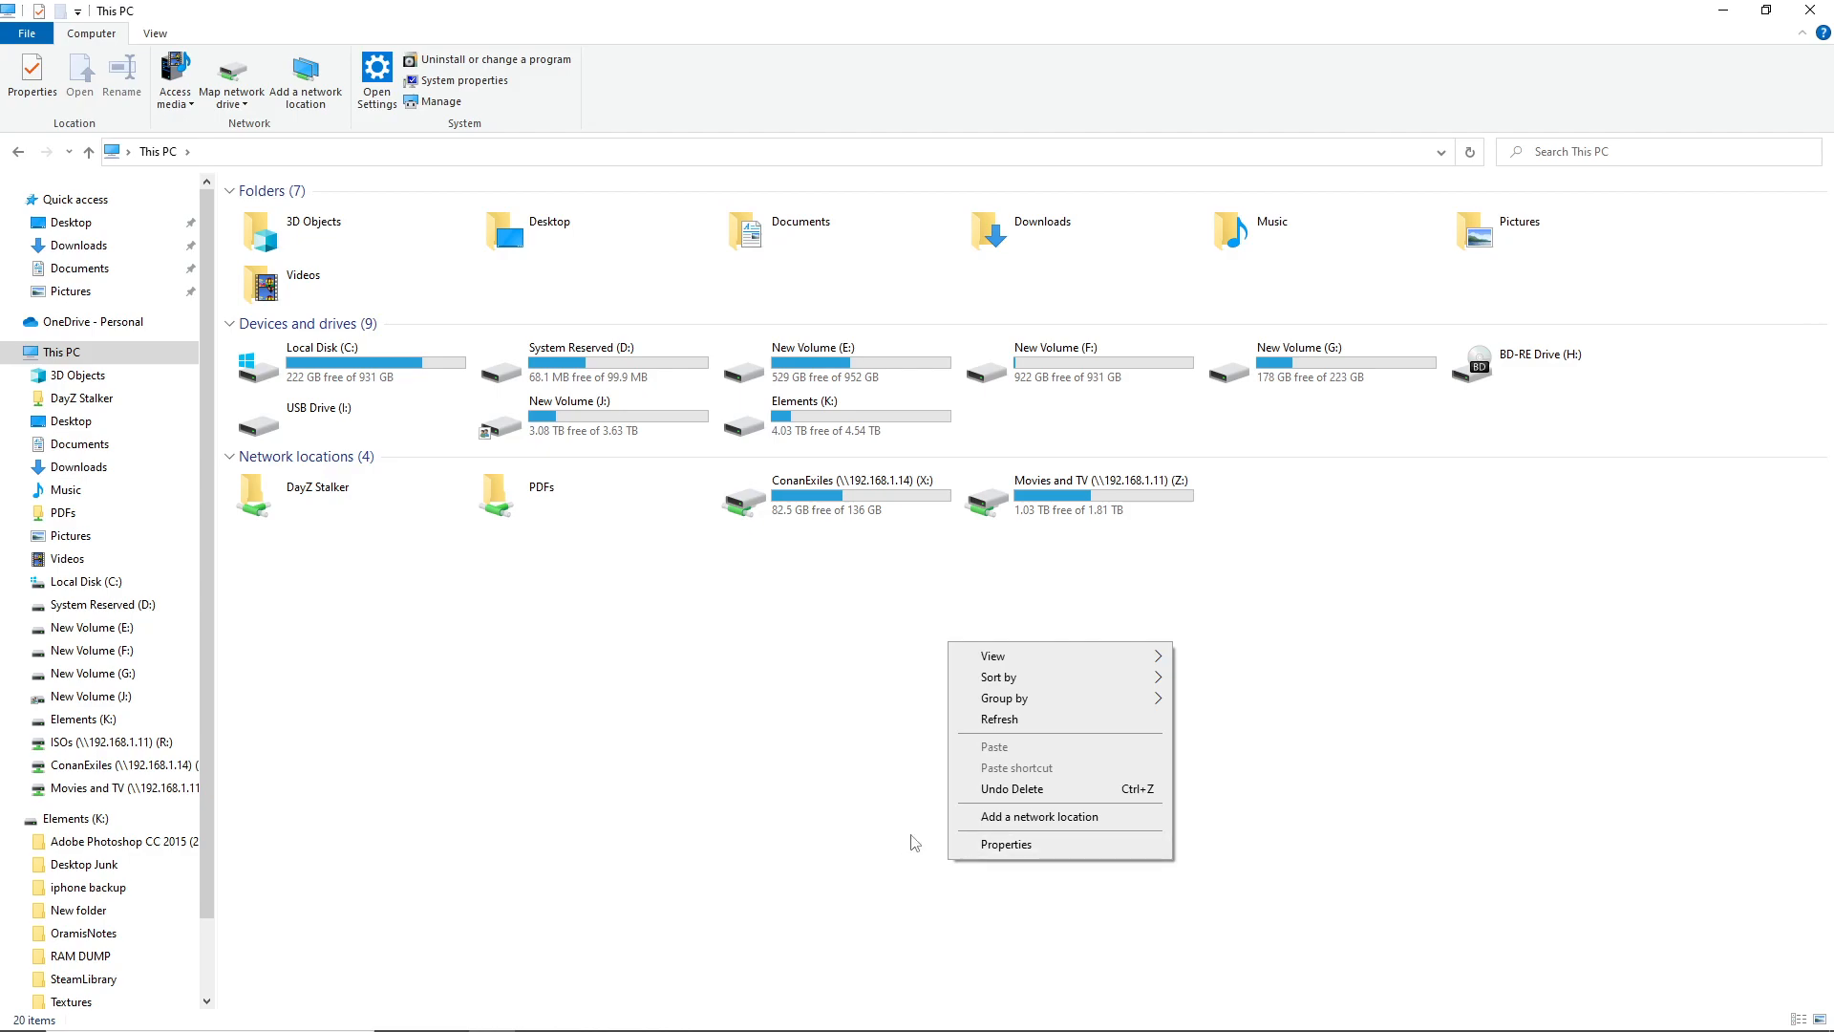
Start adding a custom network location at \\192.168.1.11\ISOs
left_click(1060, 819)
left_click(1074, 727)
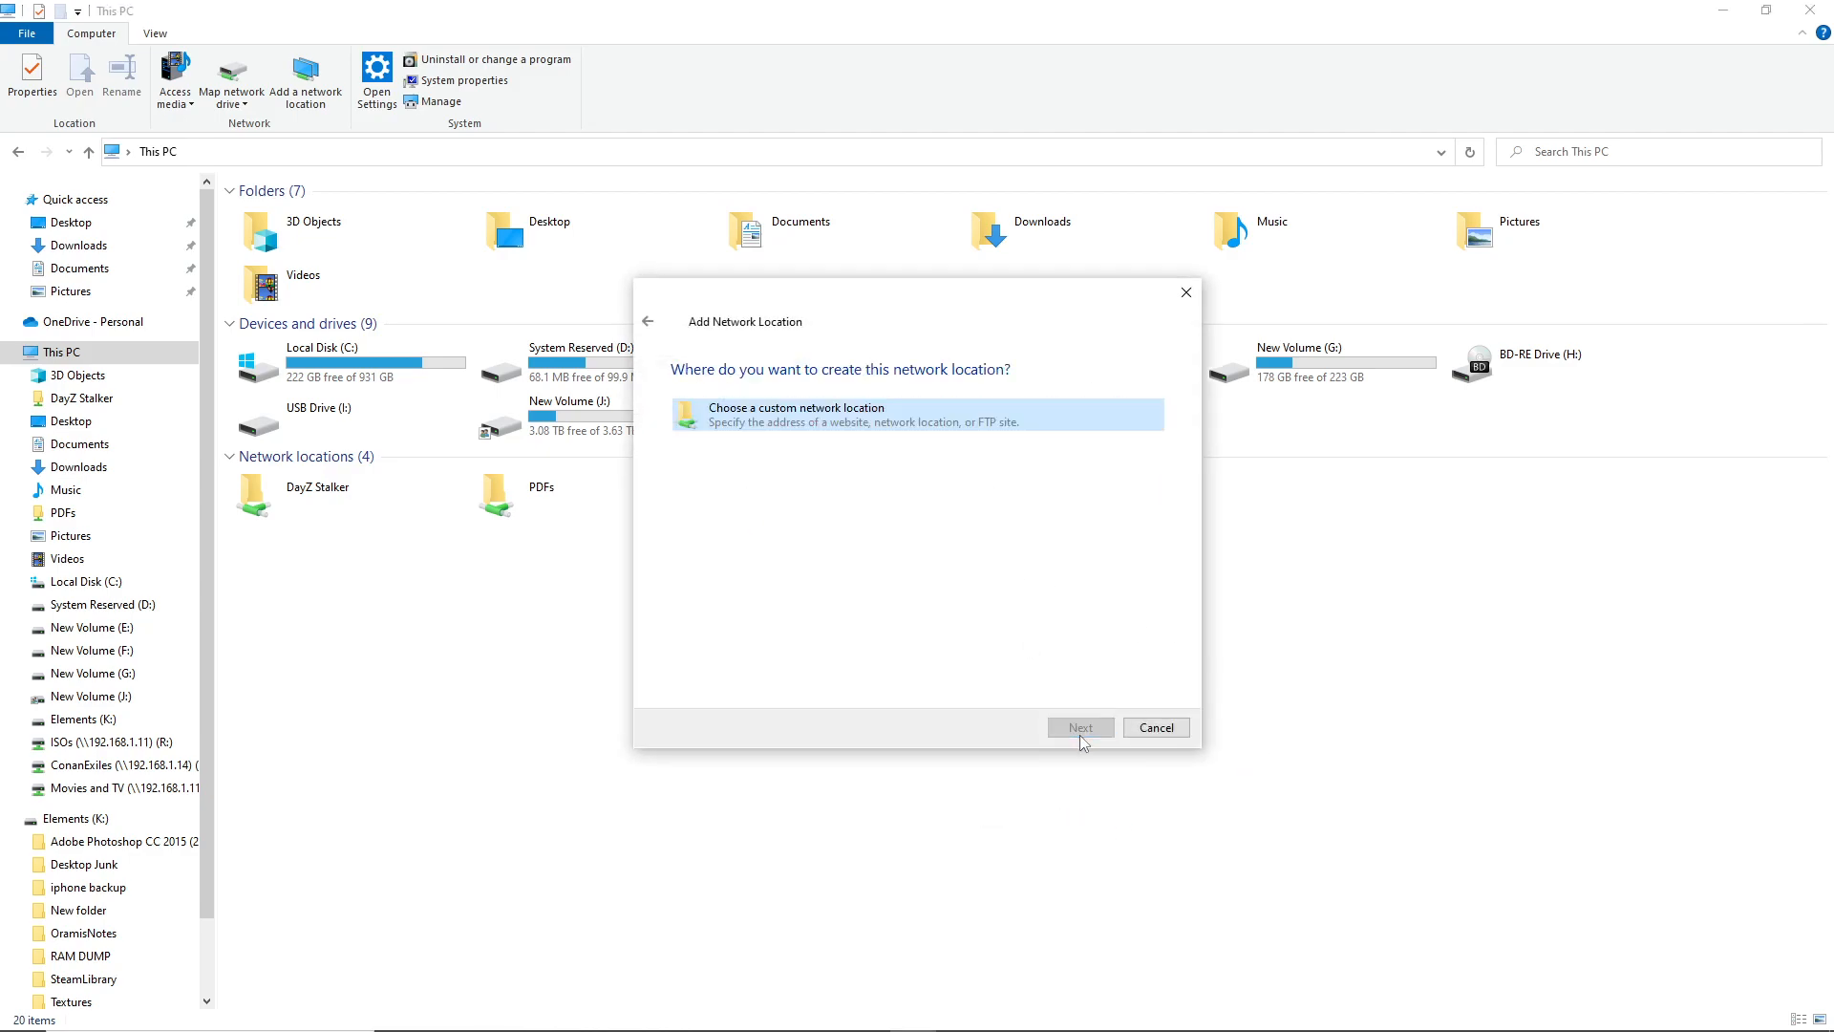
left_click(1089, 732)
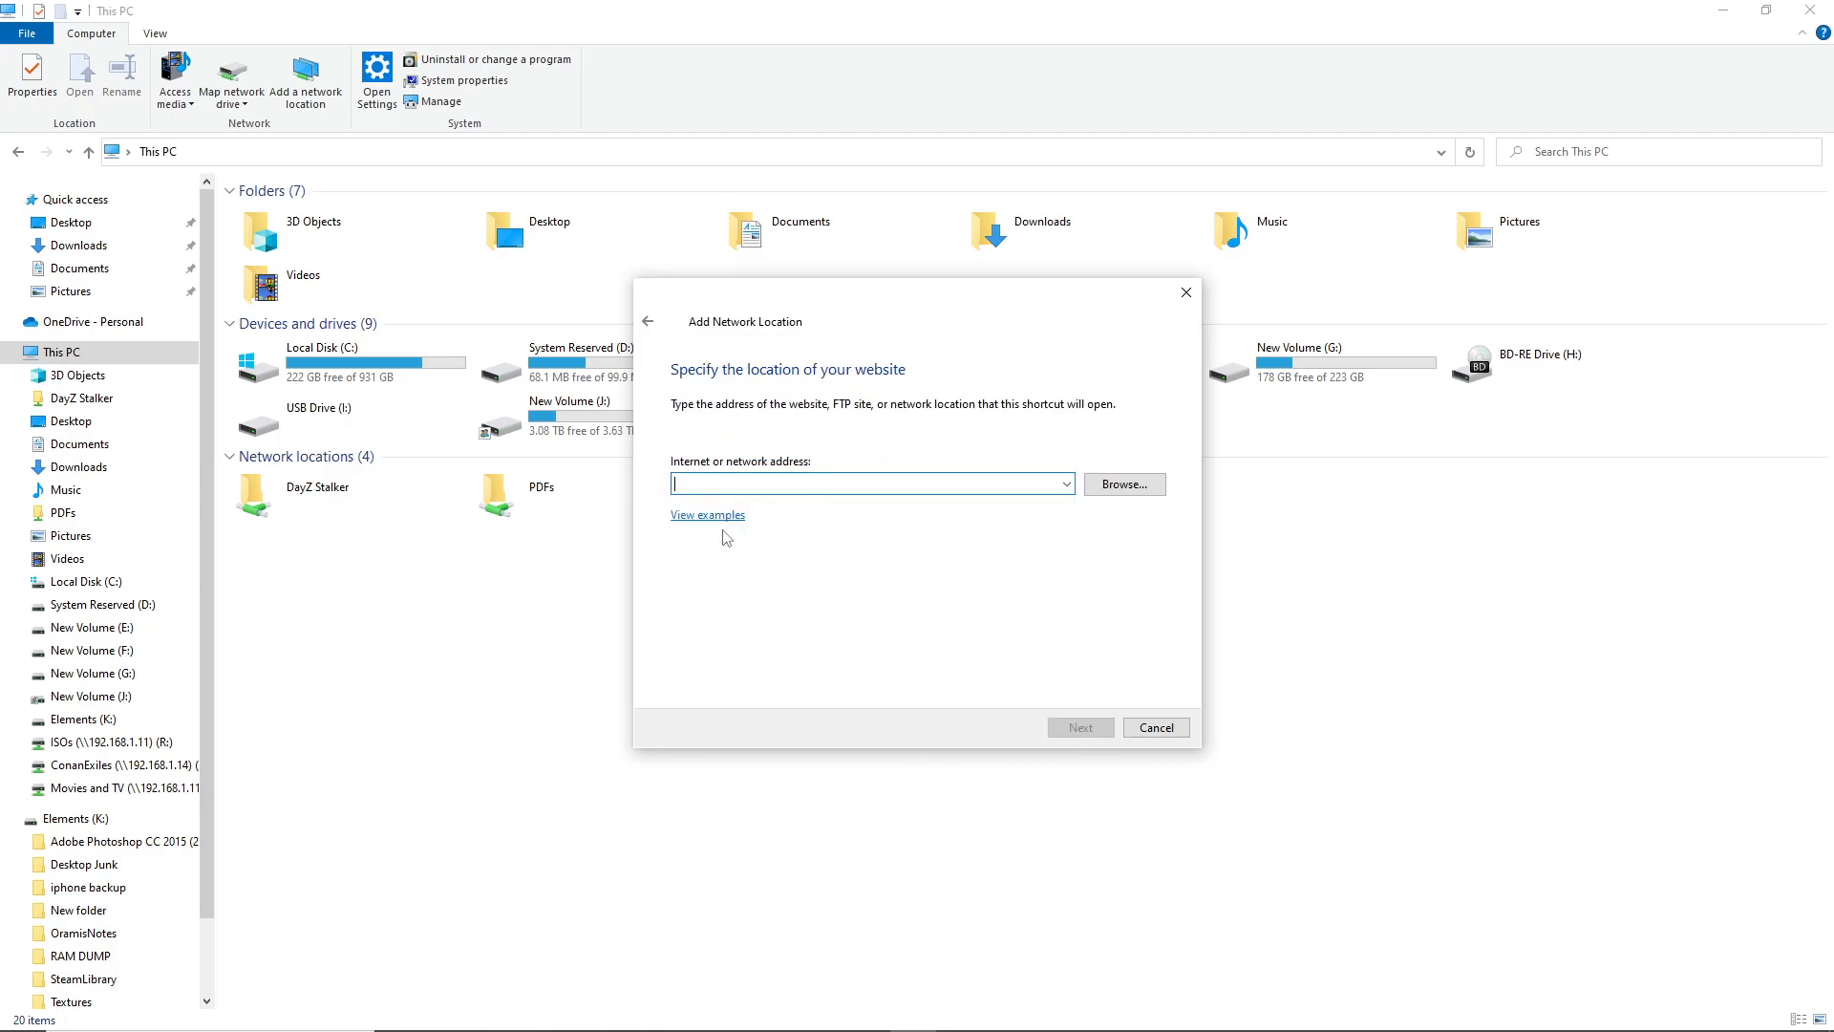
left_click(688, 516)
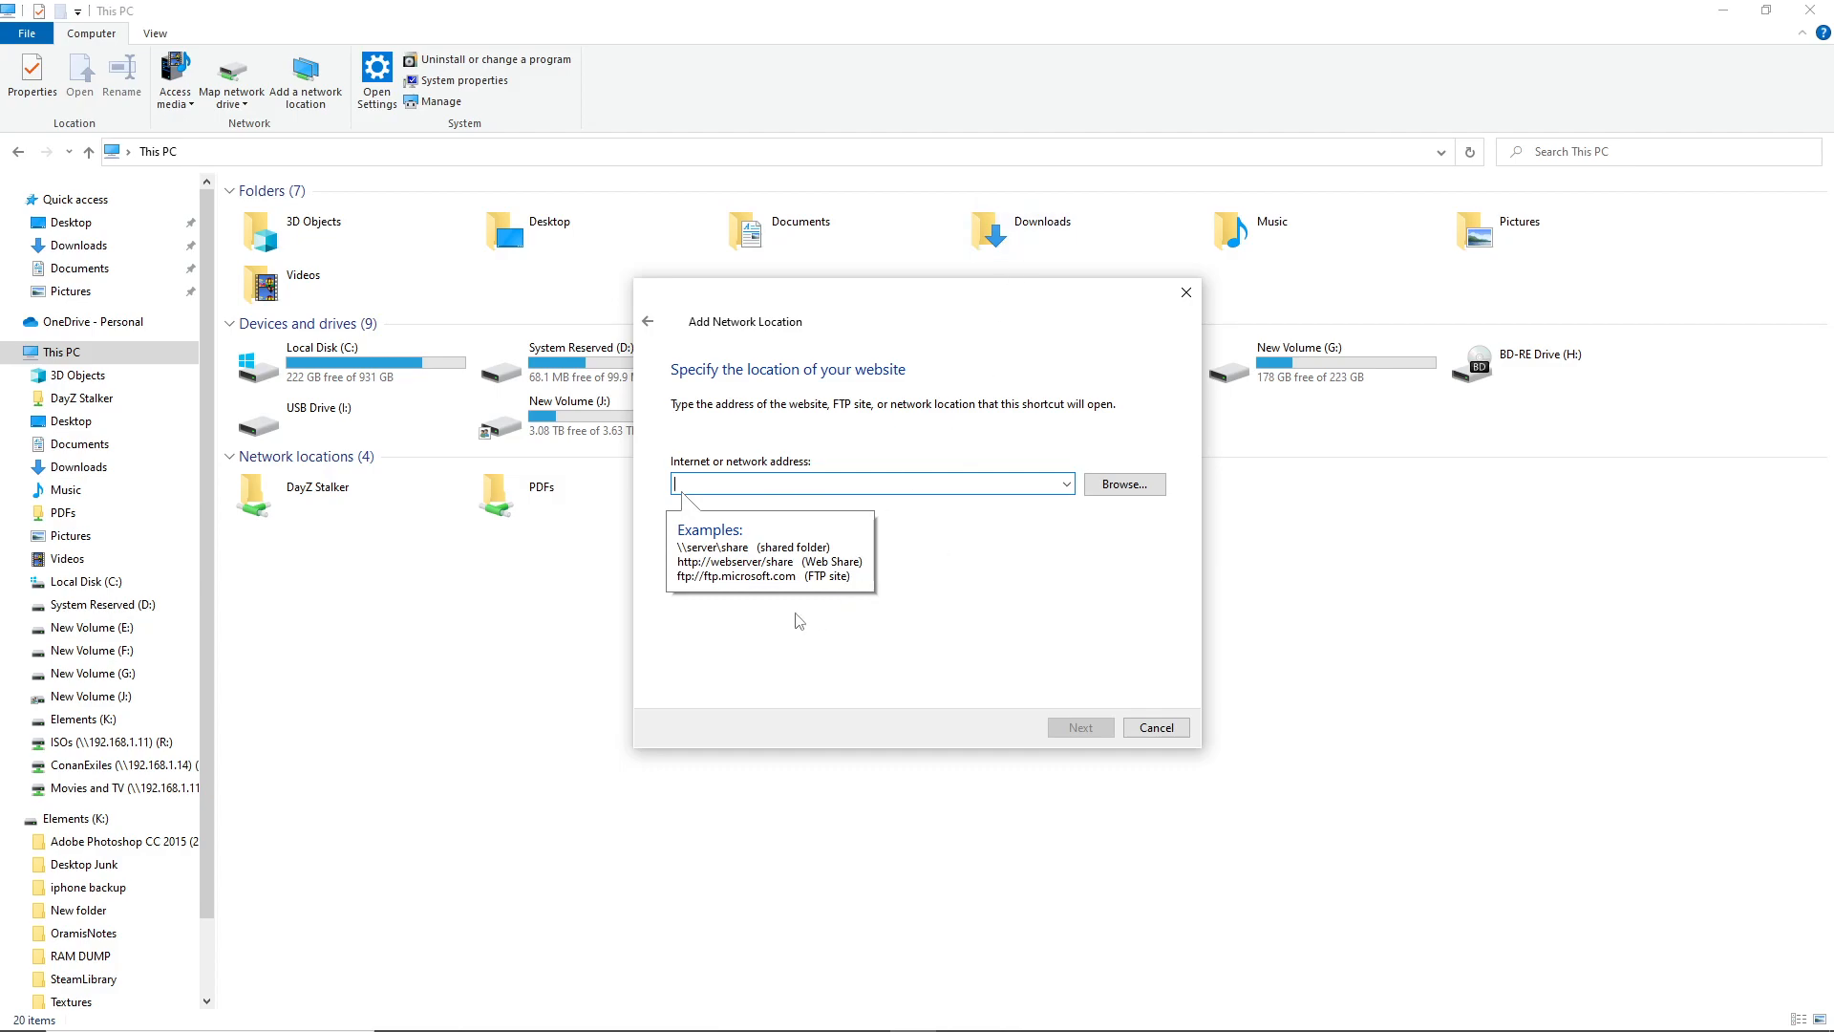
left_click(687, 569)
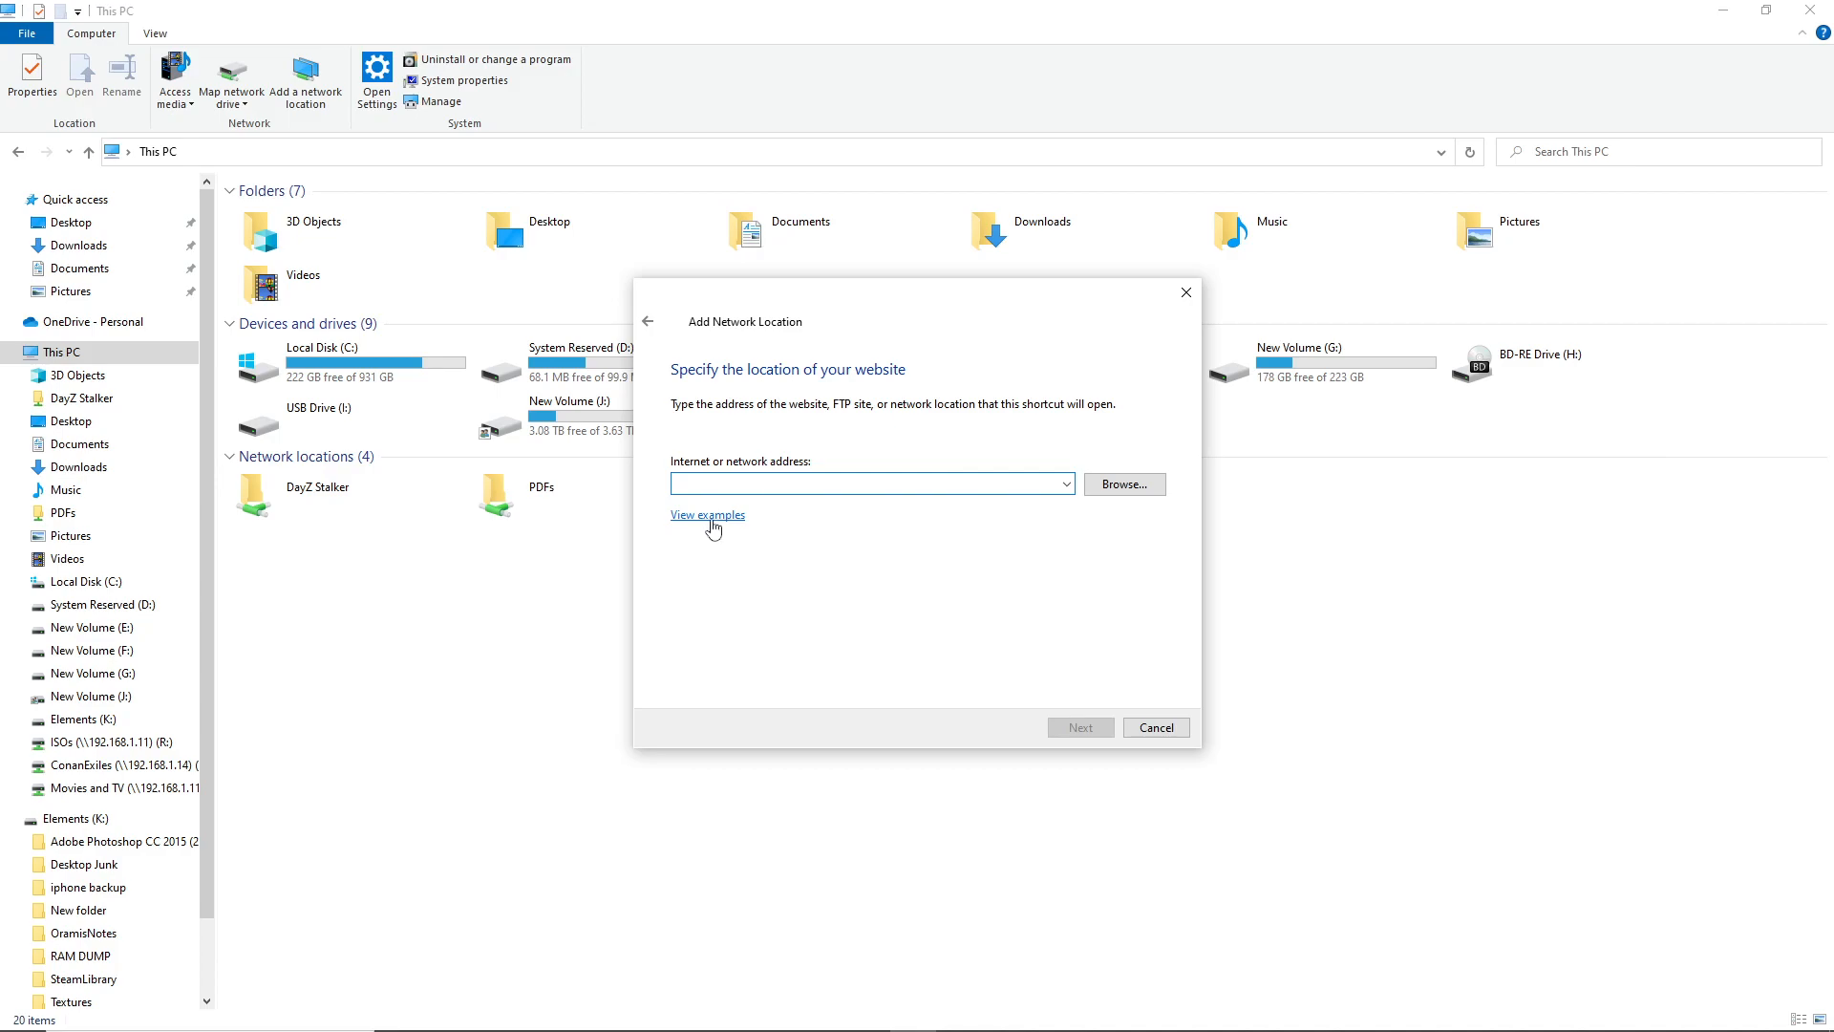
left_click(712, 516)
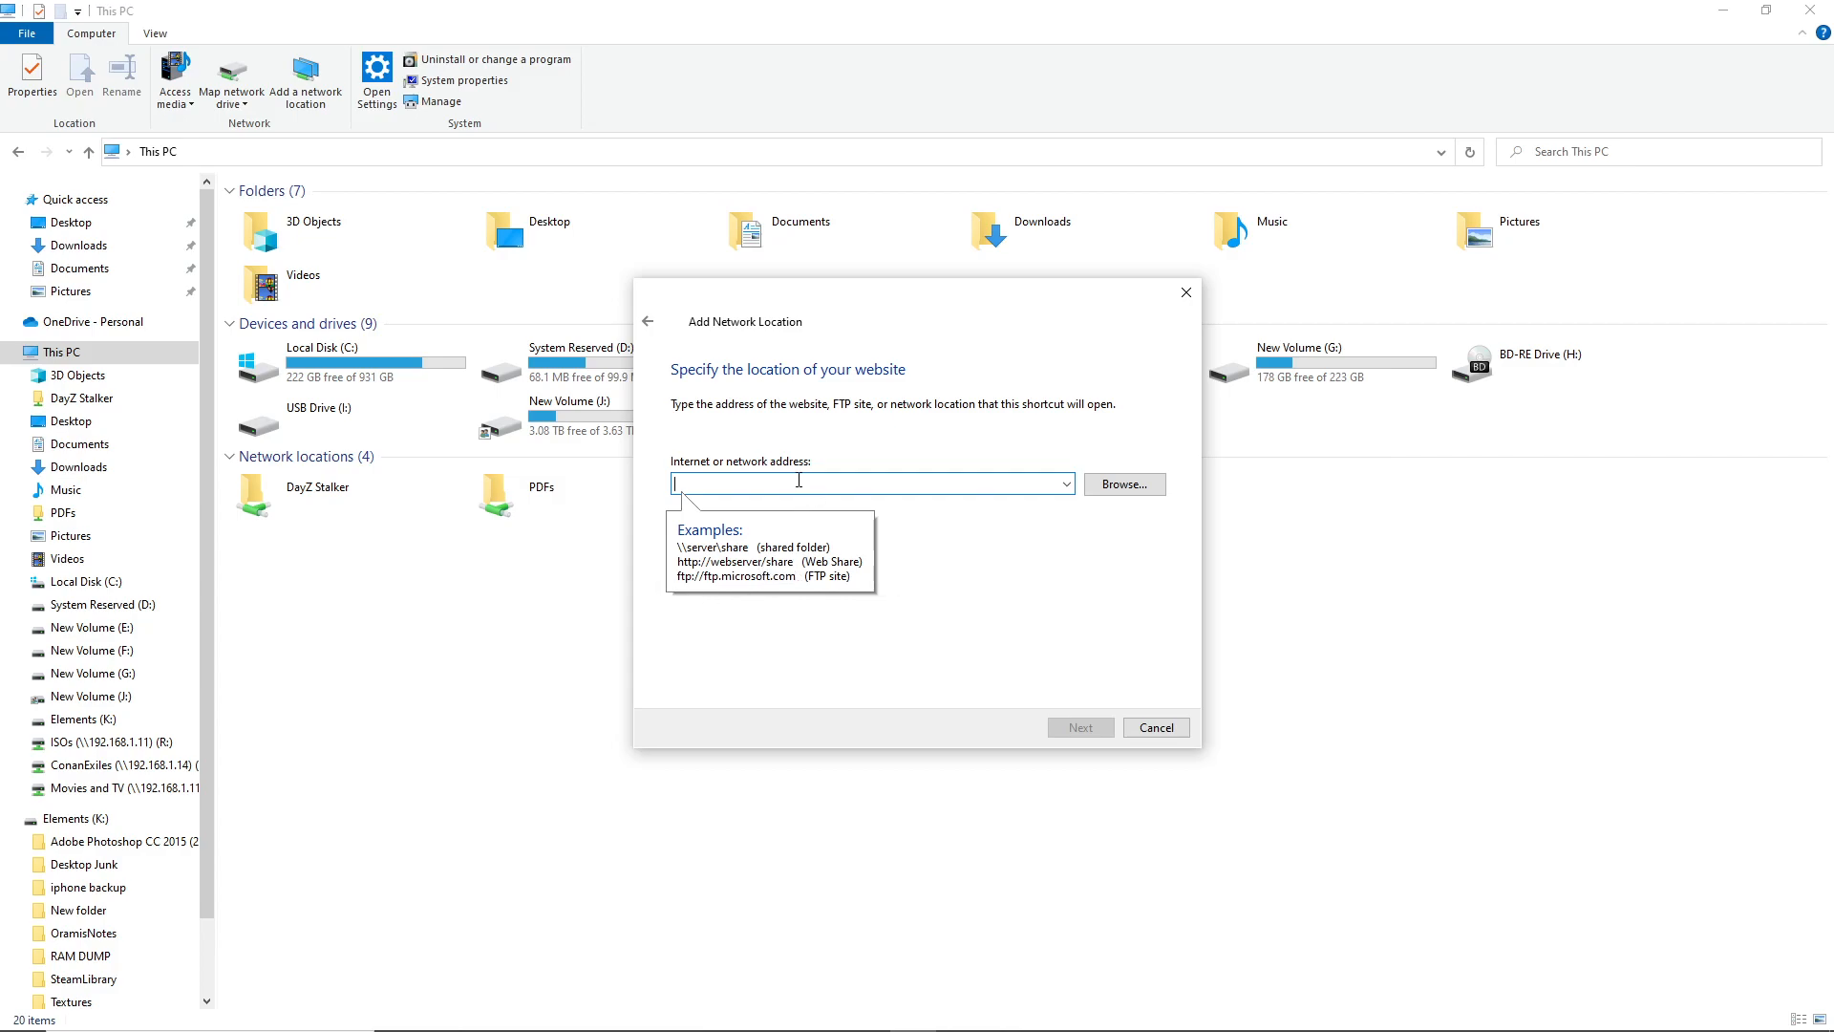
type("\\\\192.168.")
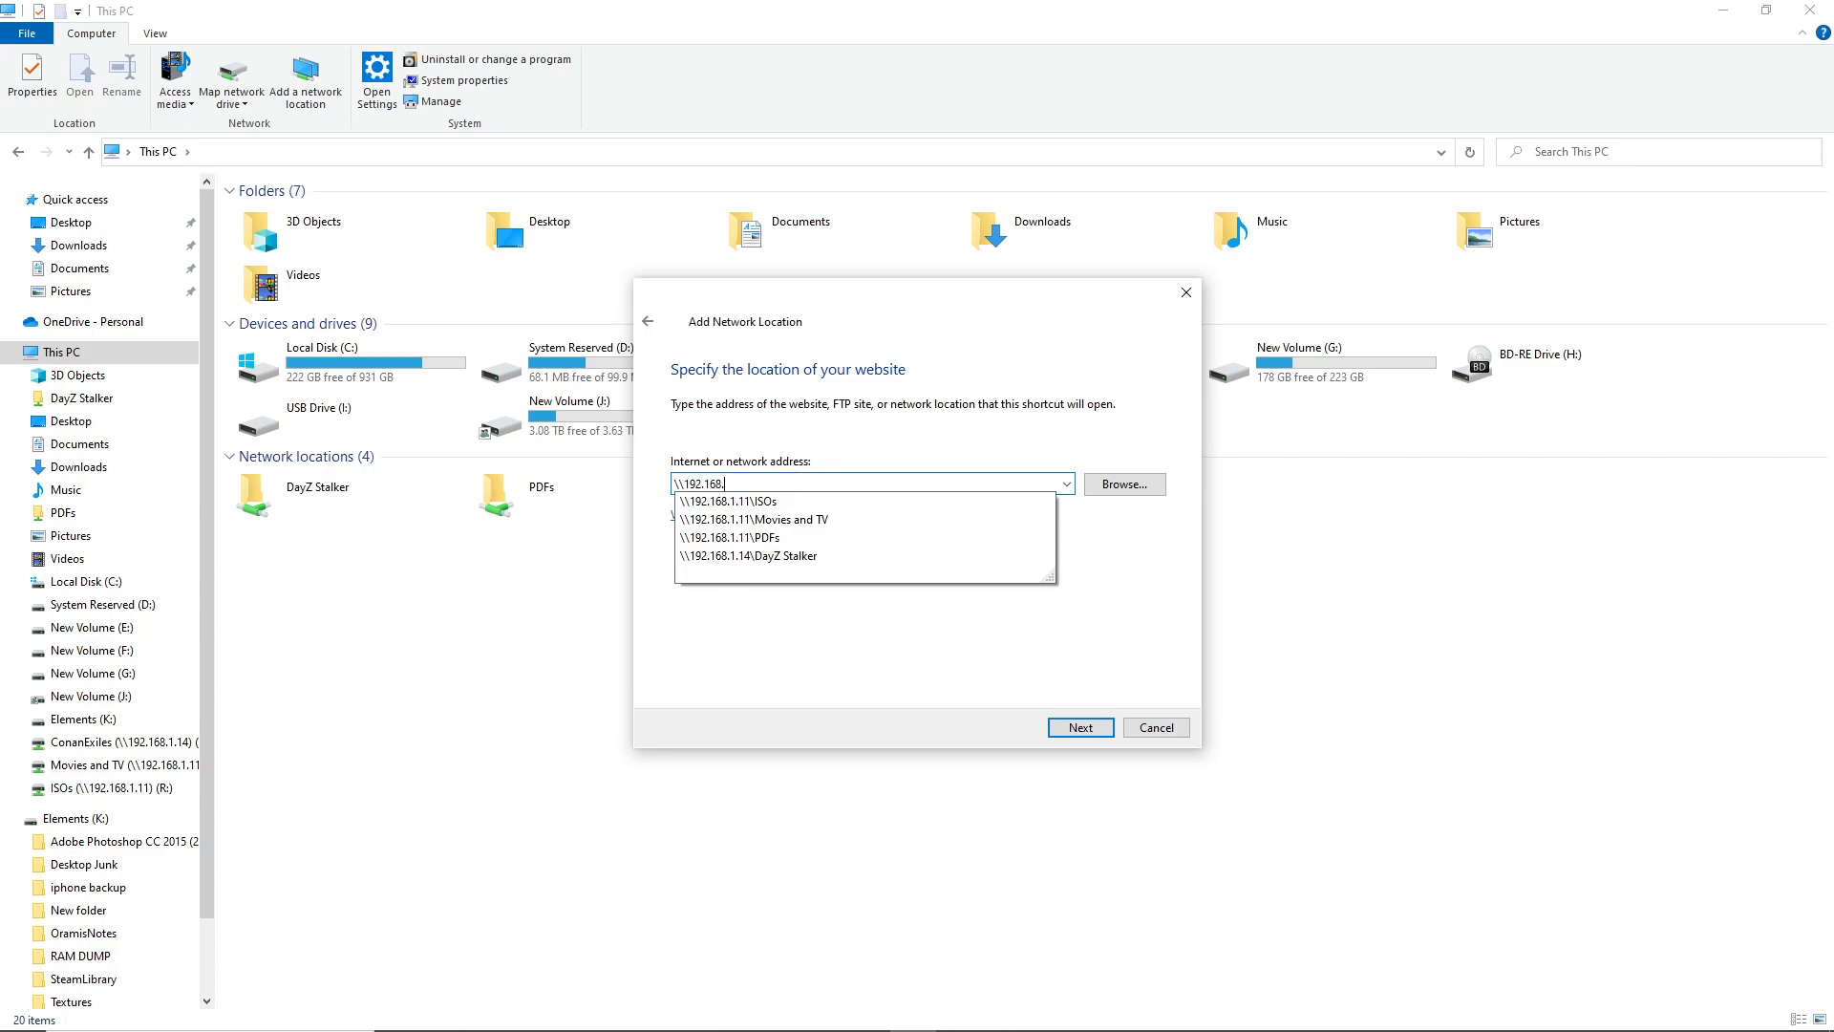
type("1.11\\")
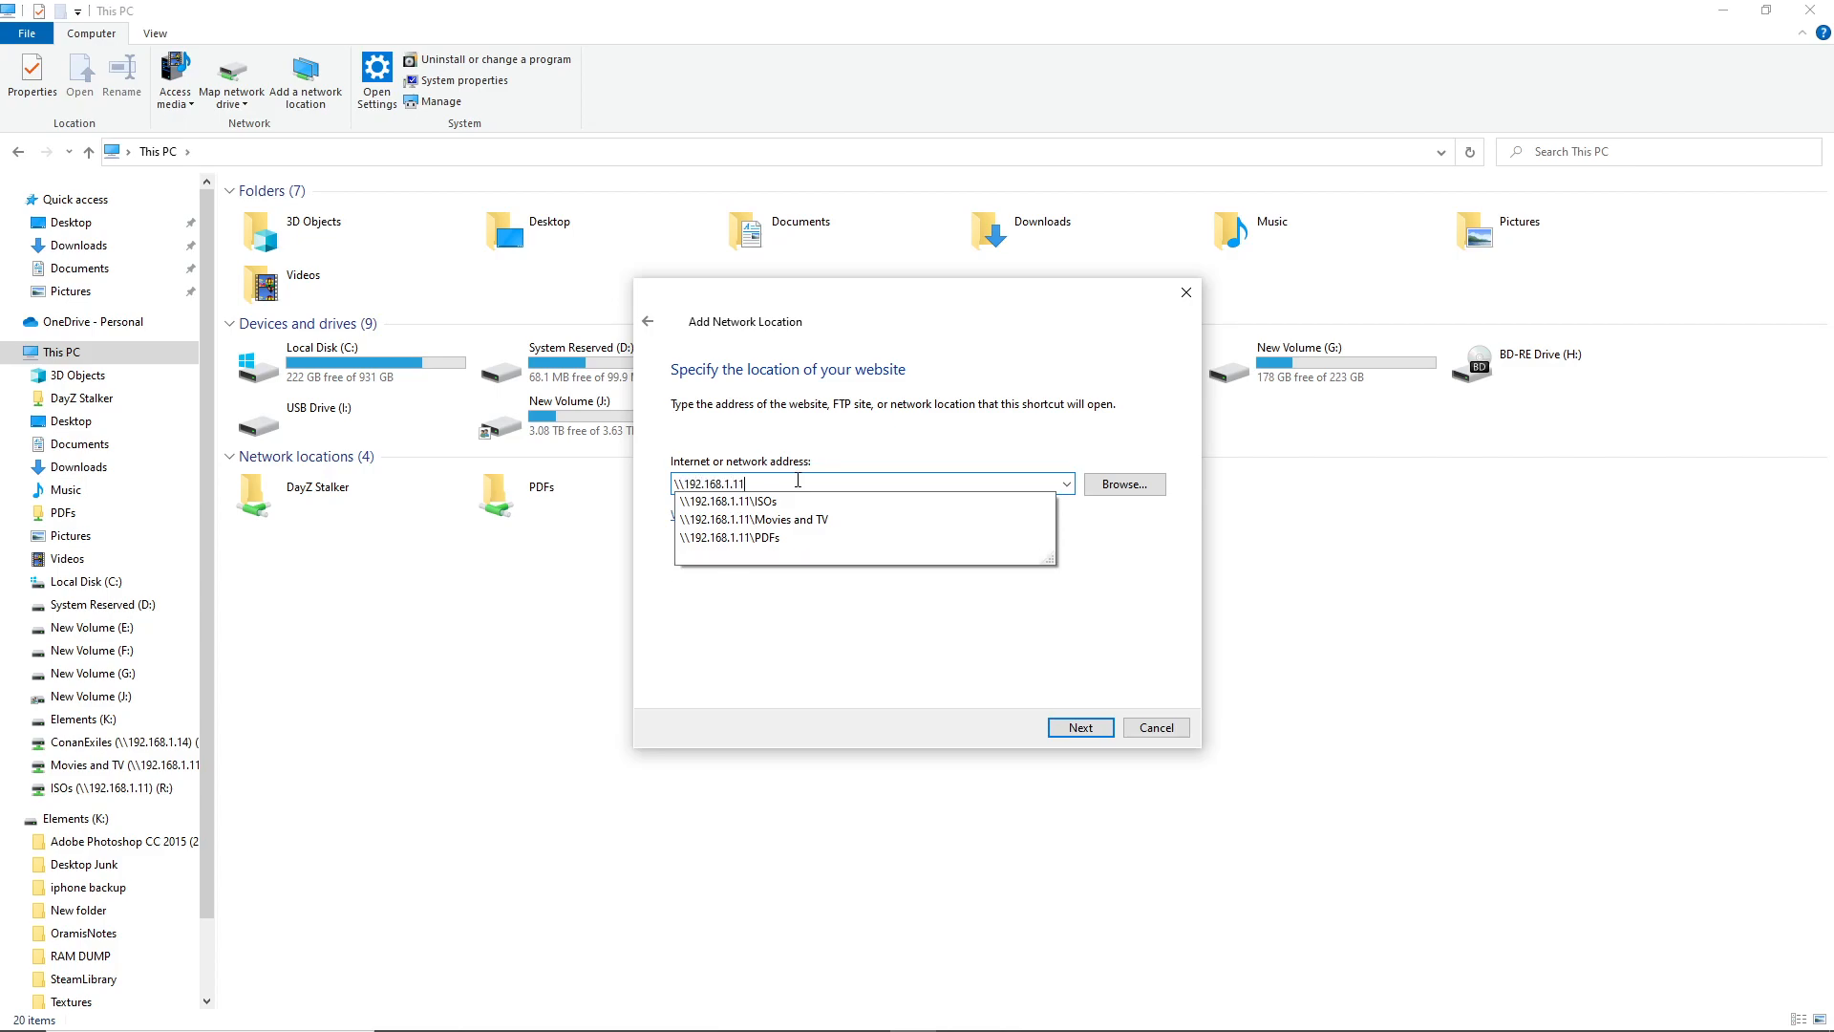
type("ISOs")
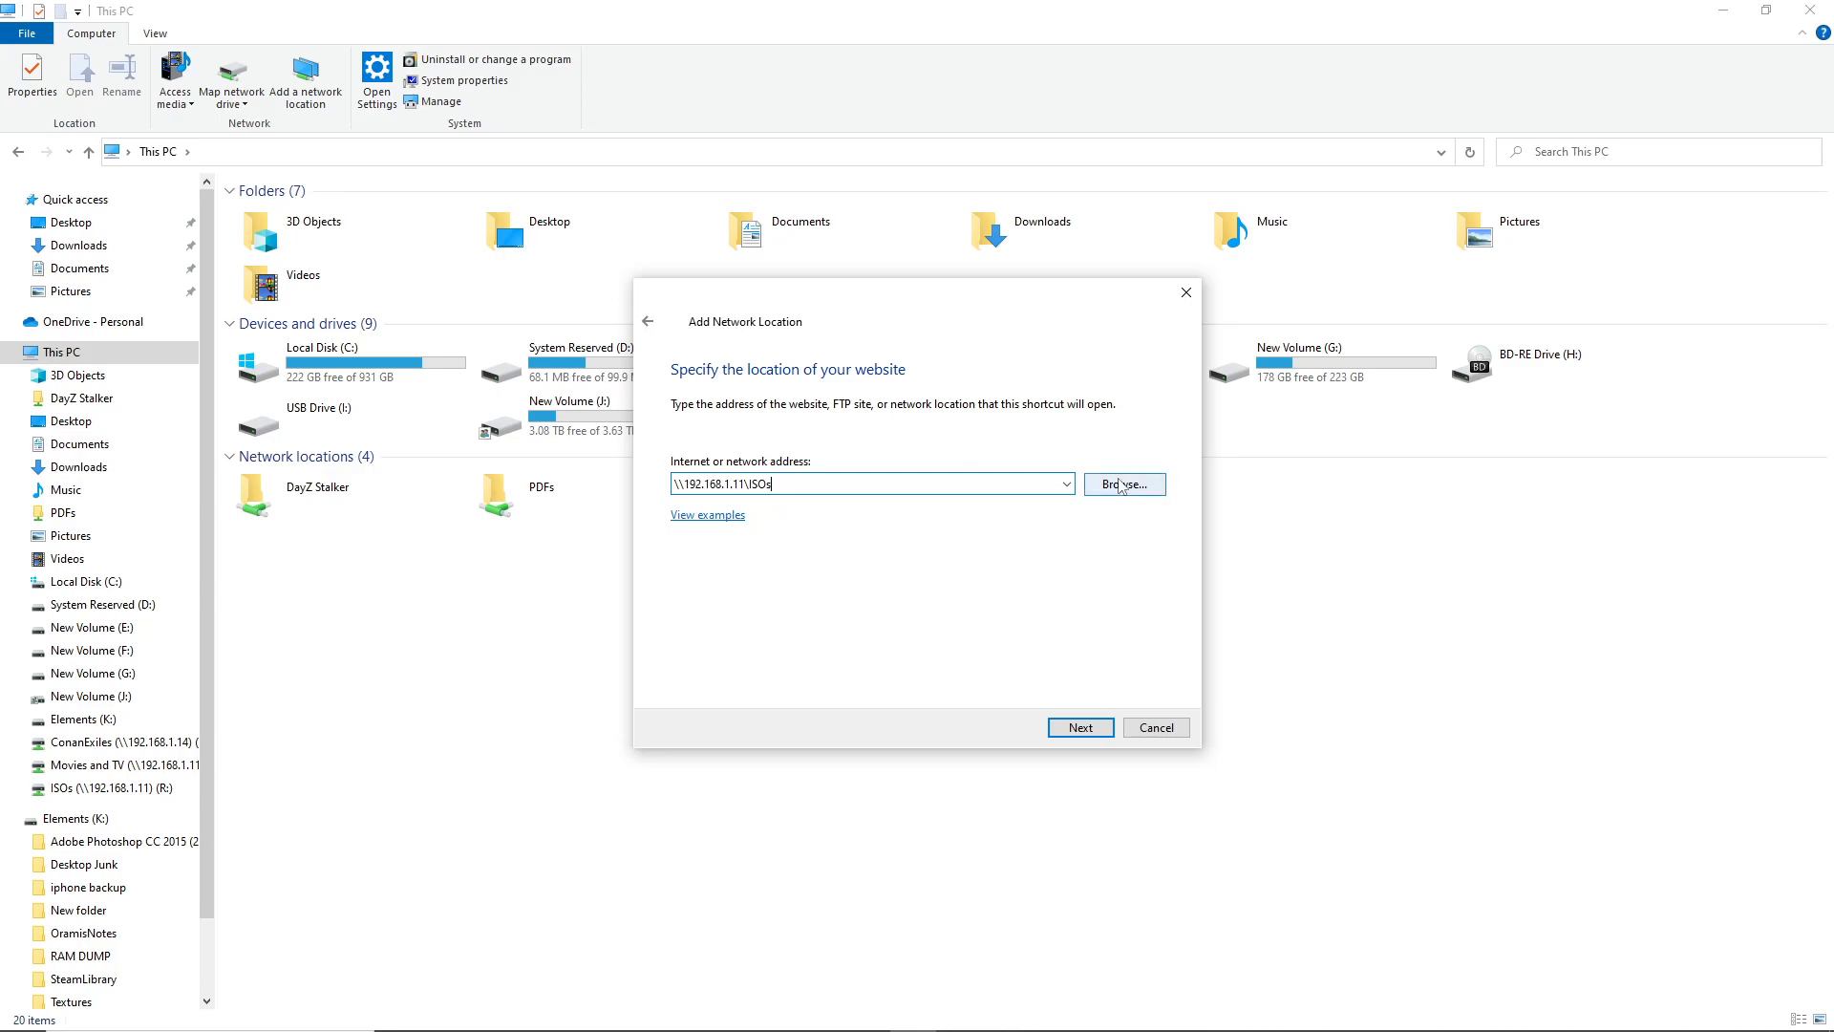
Name the new network location ISOs and finish the wizard
left_click(1087, 731)
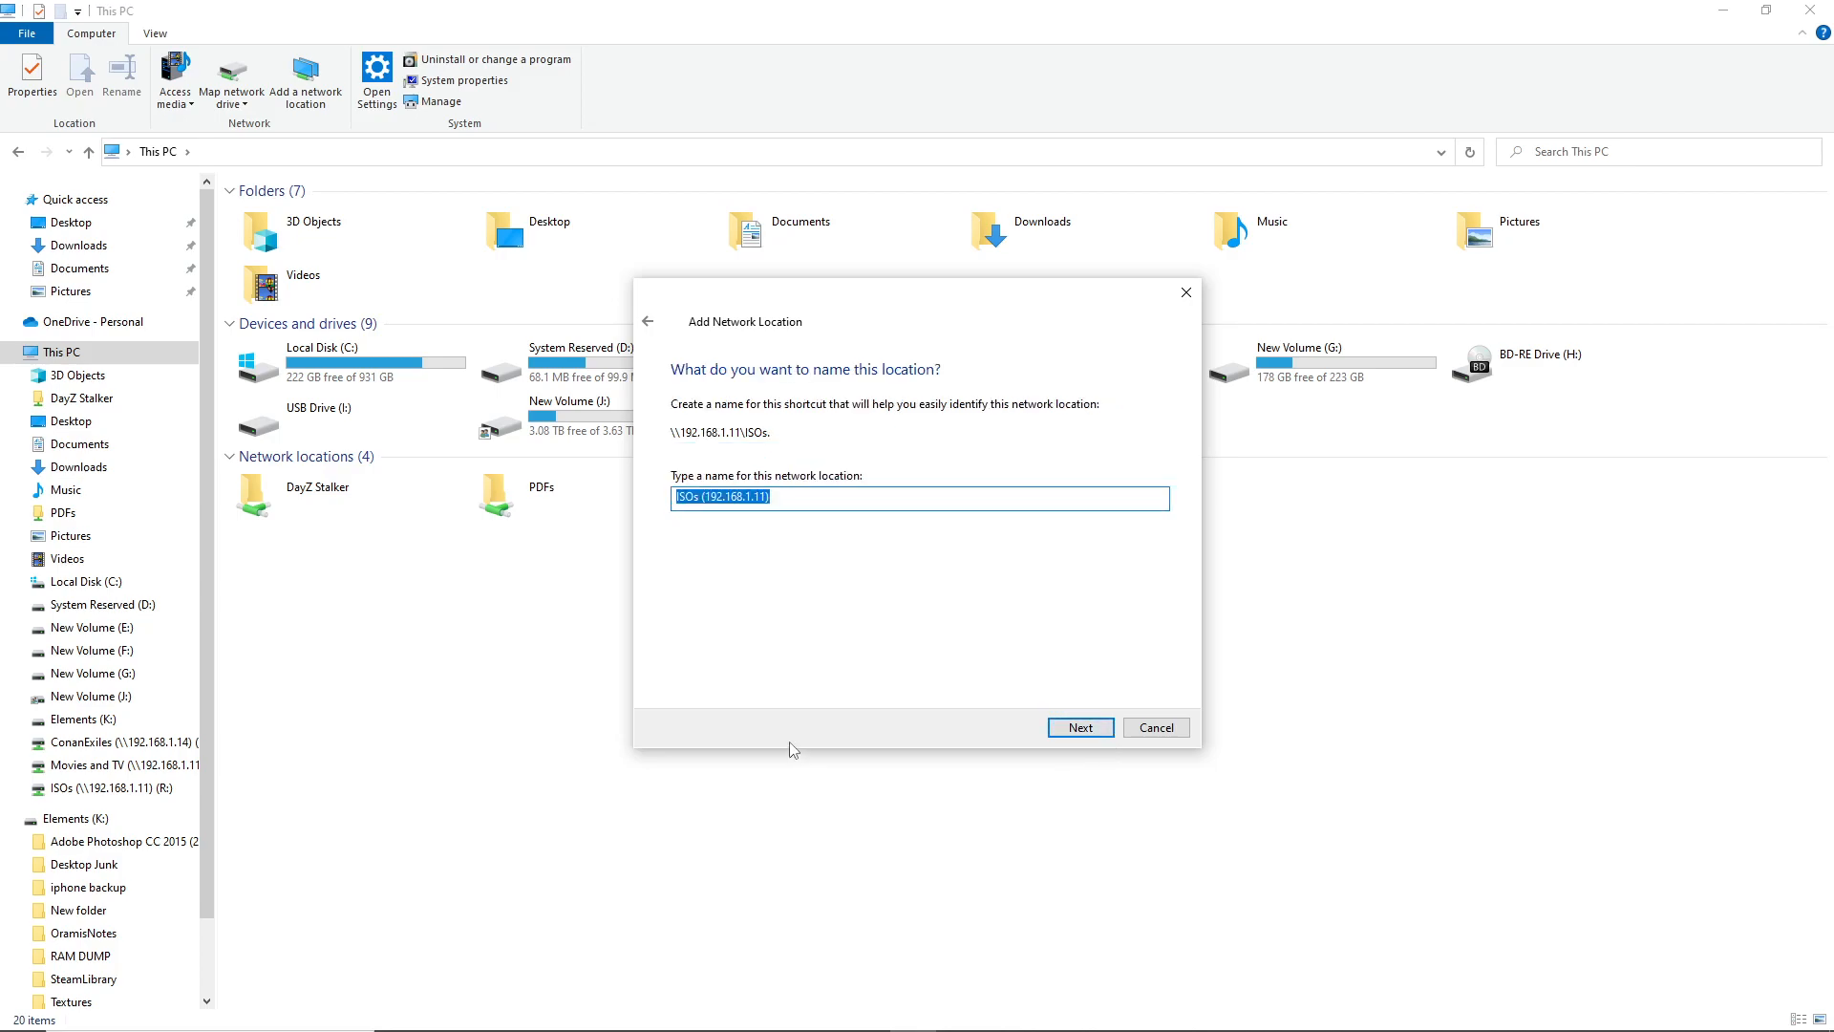
left_click(812, 495)
left_click_drag(698, 496, 921, 507)
key("BackSpace")
key("Return")
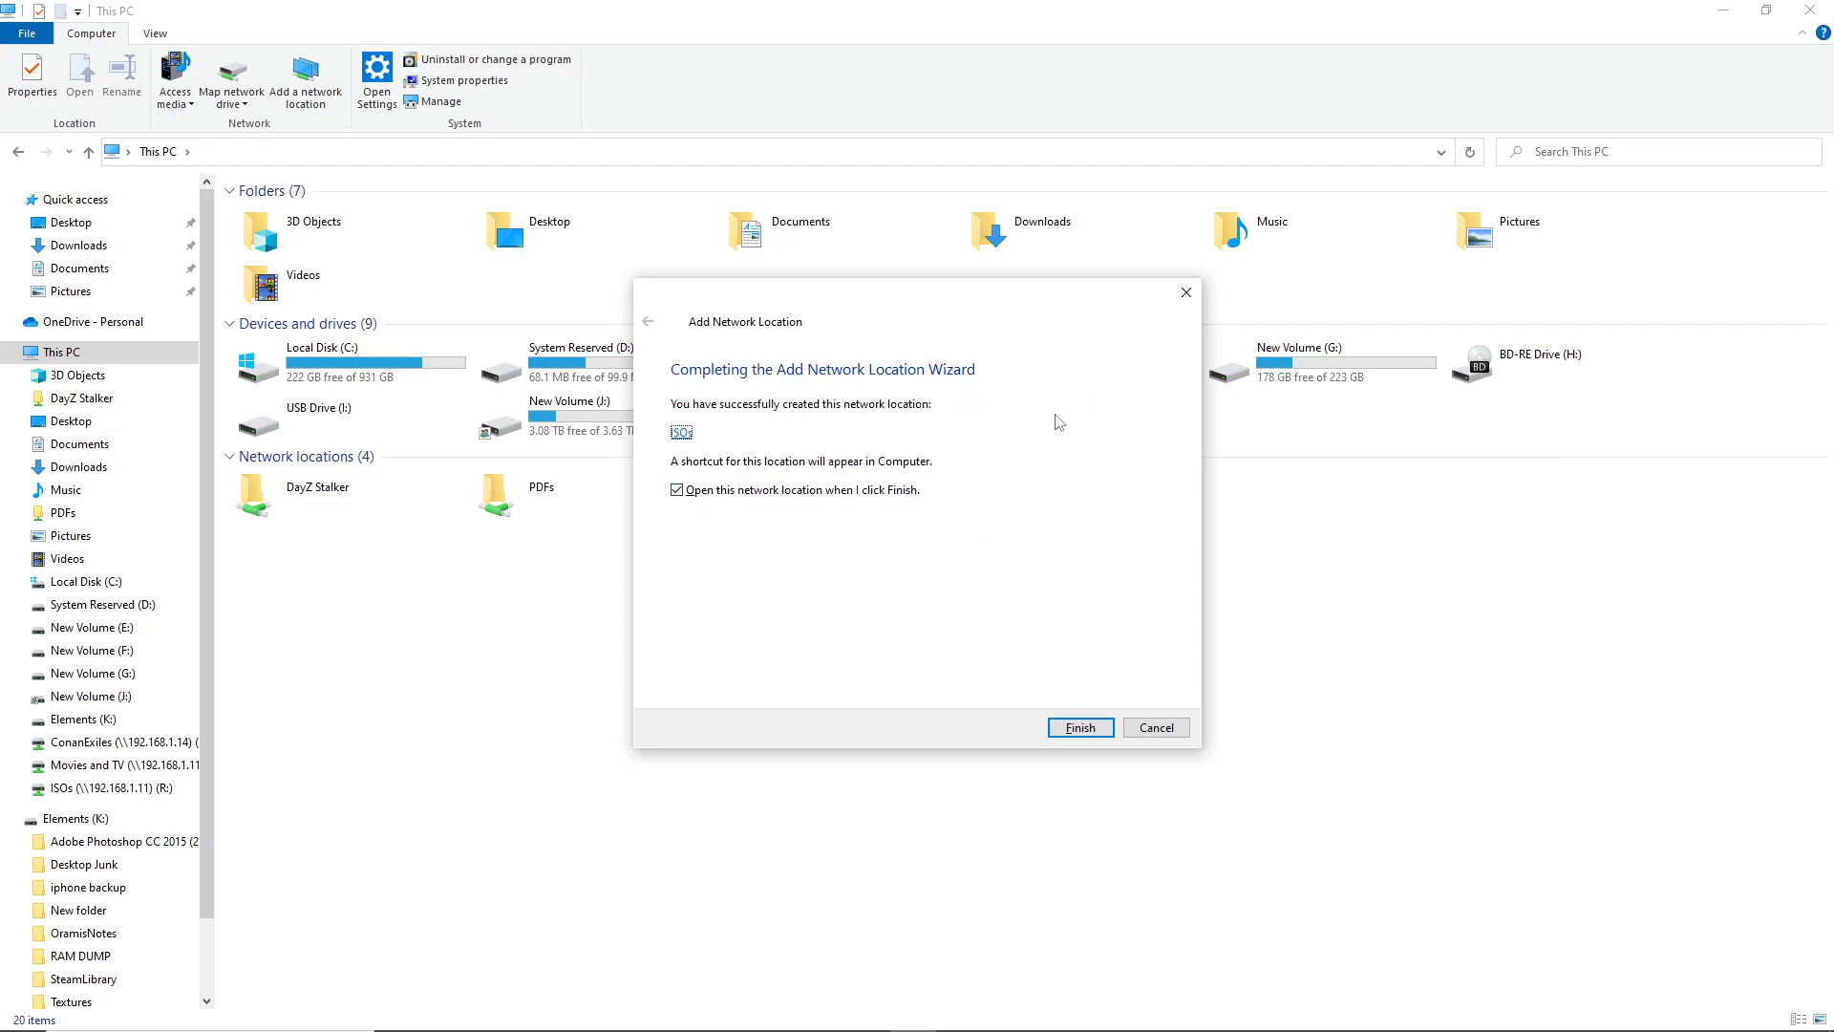
left_click(1081, 727)
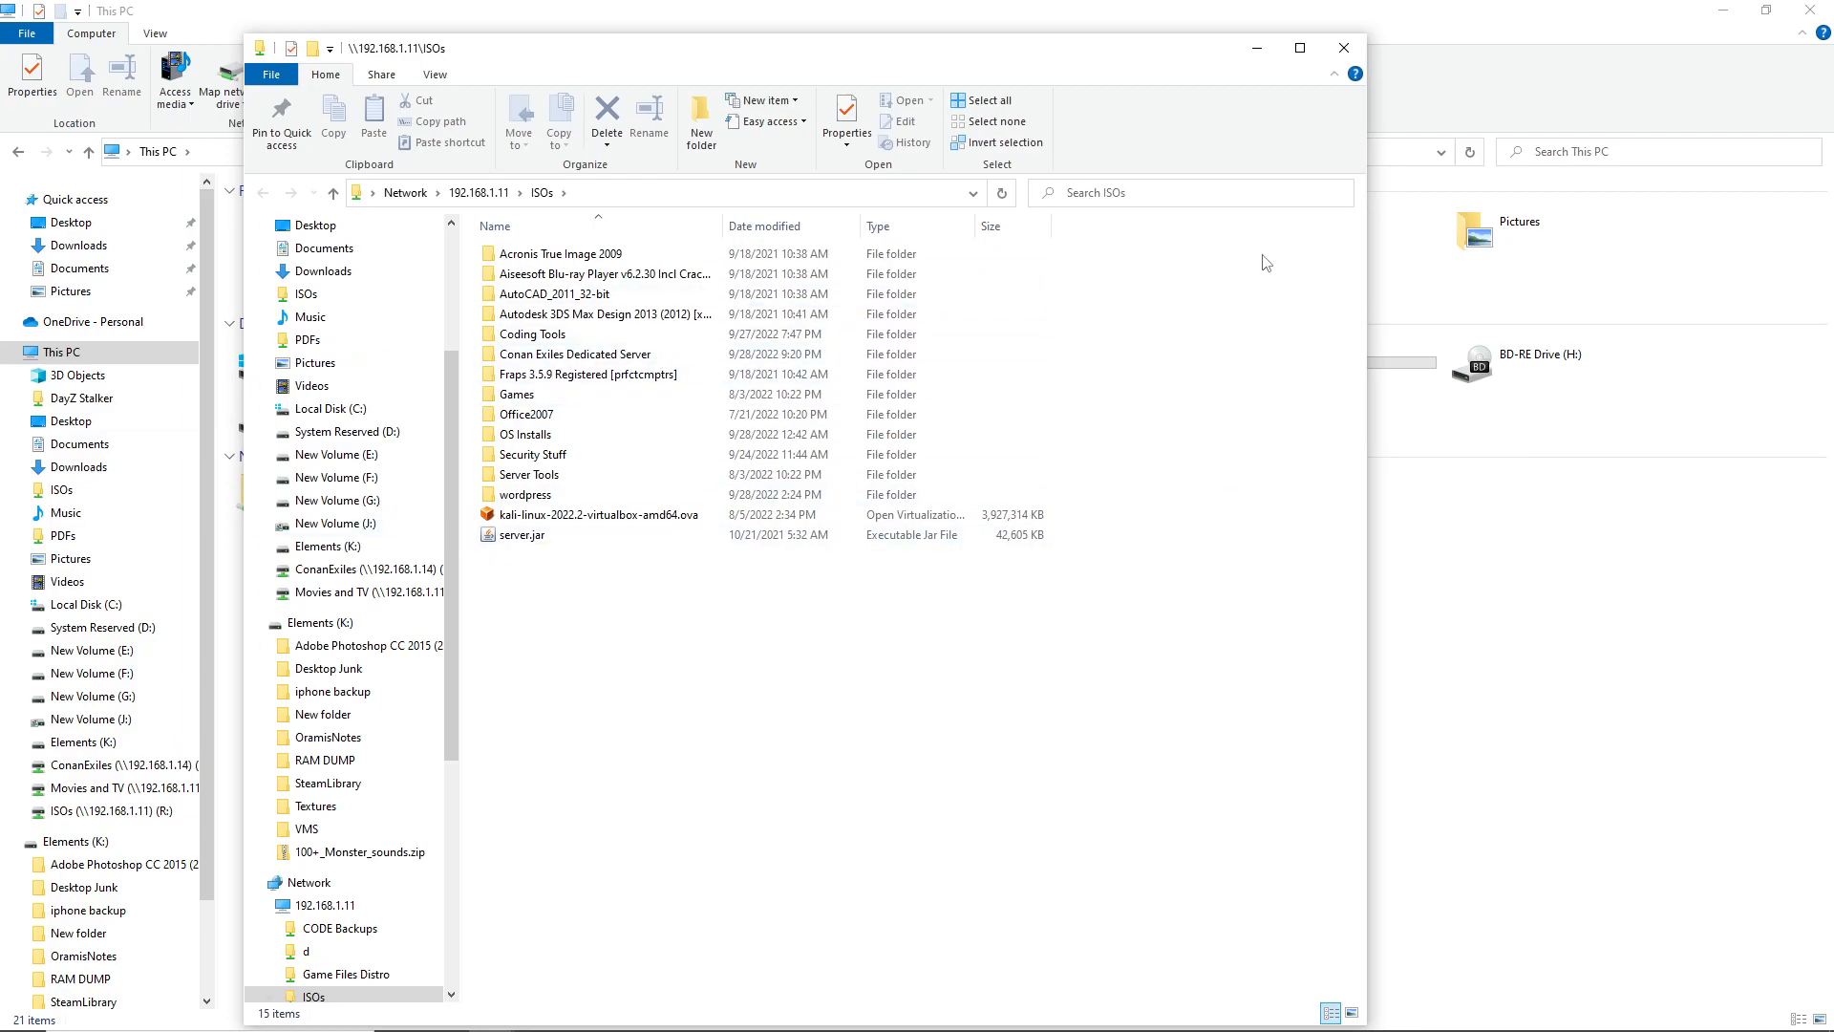
Close the ISOs folder windows and return to This PC
left_click(1344, 47)
left_click(1311, 507)
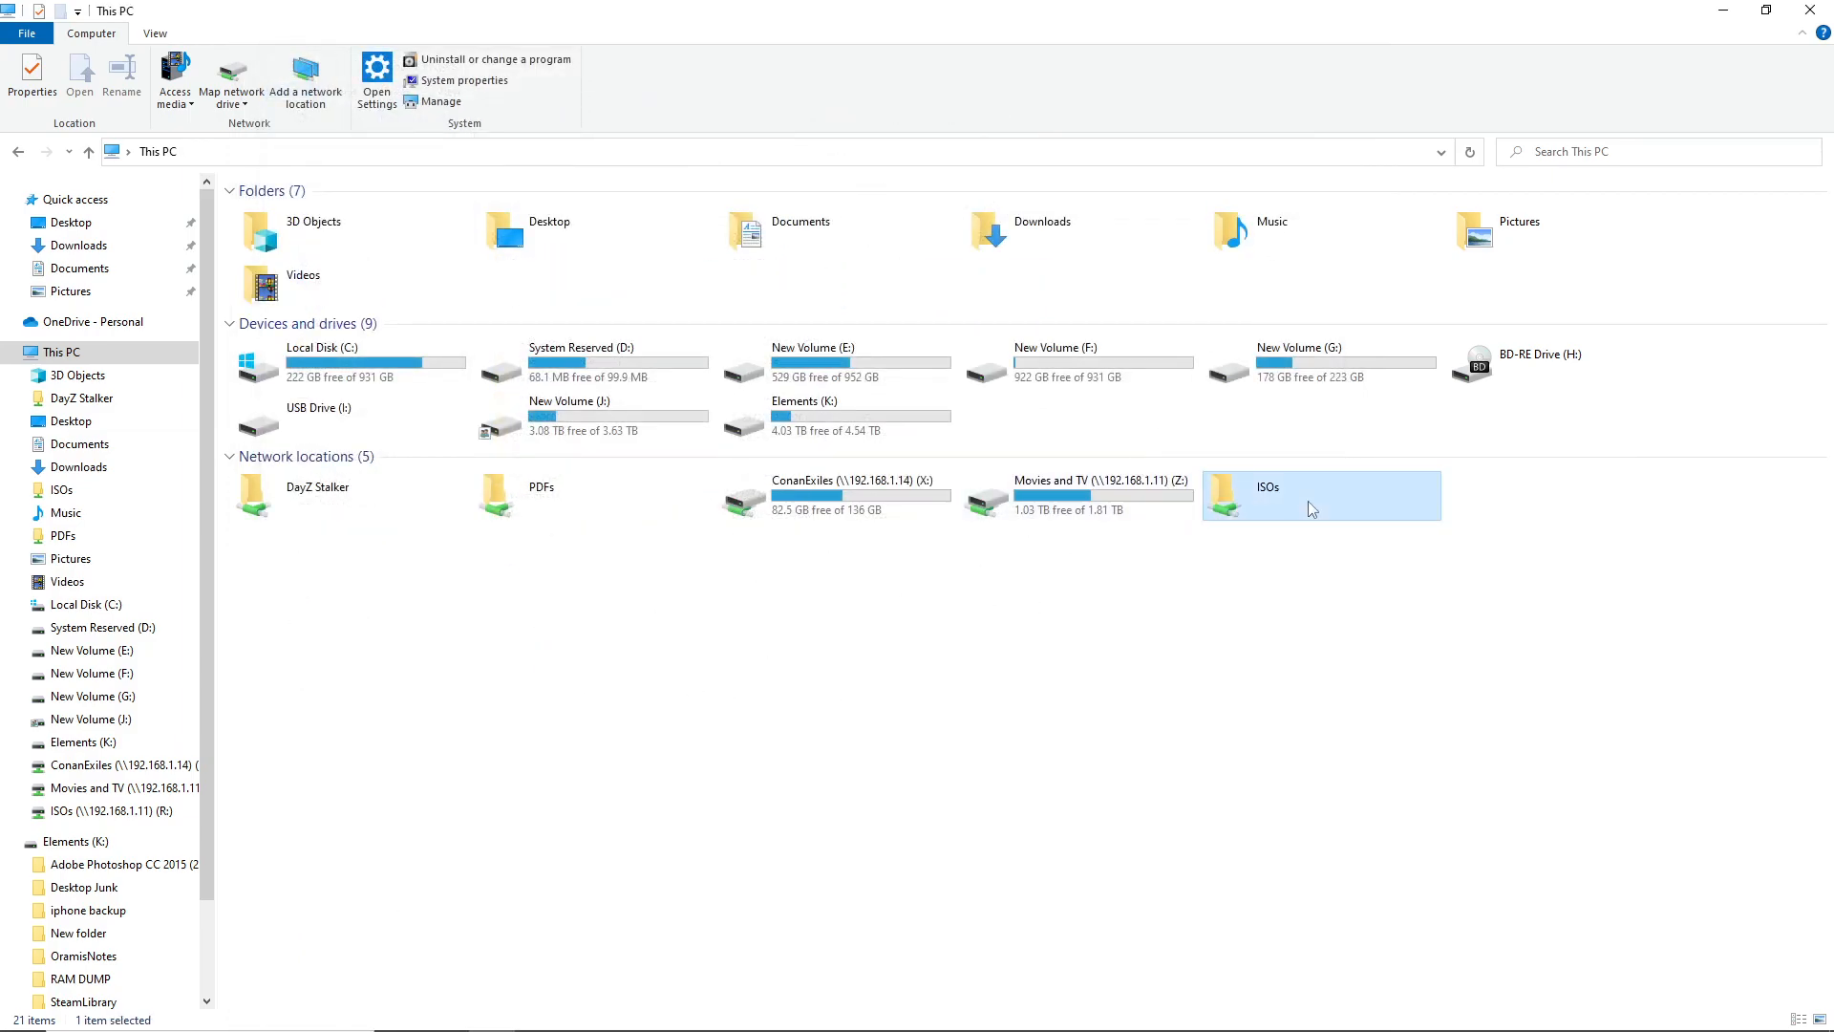
left_click(1066, 756)
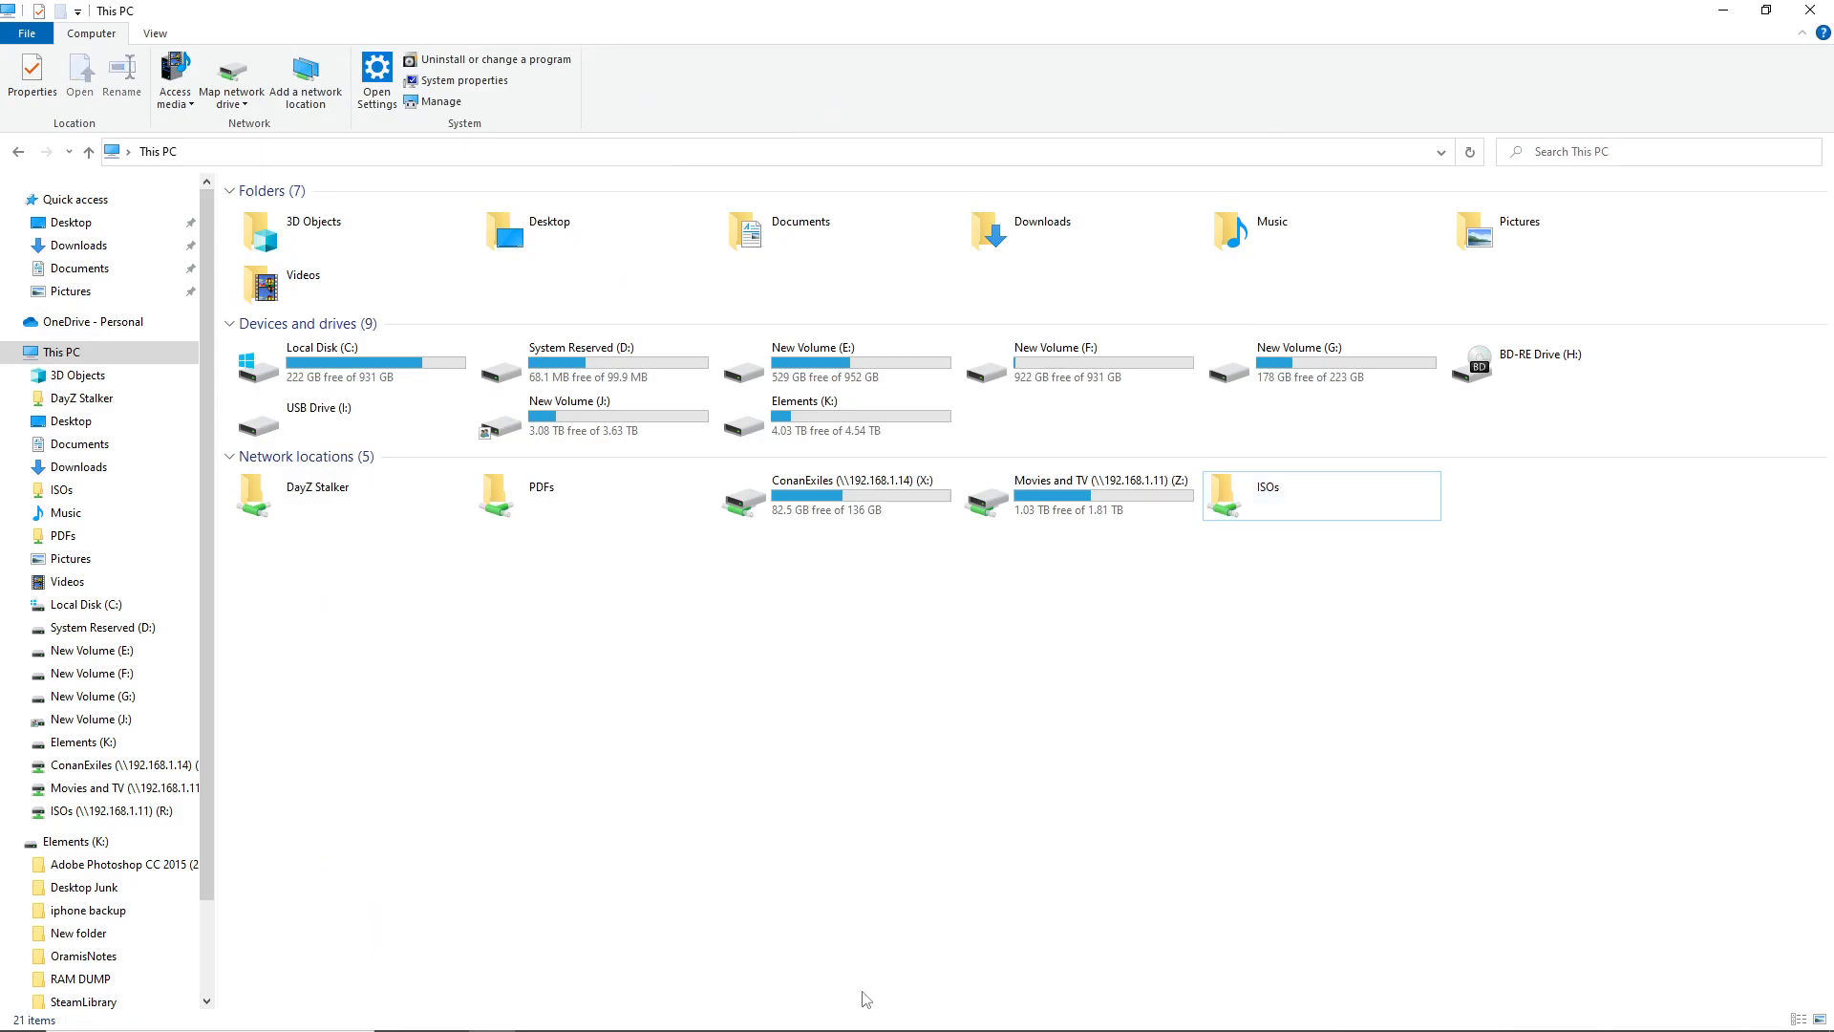
left_click(190, 1013)
Connect via Remote Desktop (rdp) to 192.168.1.11 and close Active Directory Users and Computers
type("rdp")
key("Return")
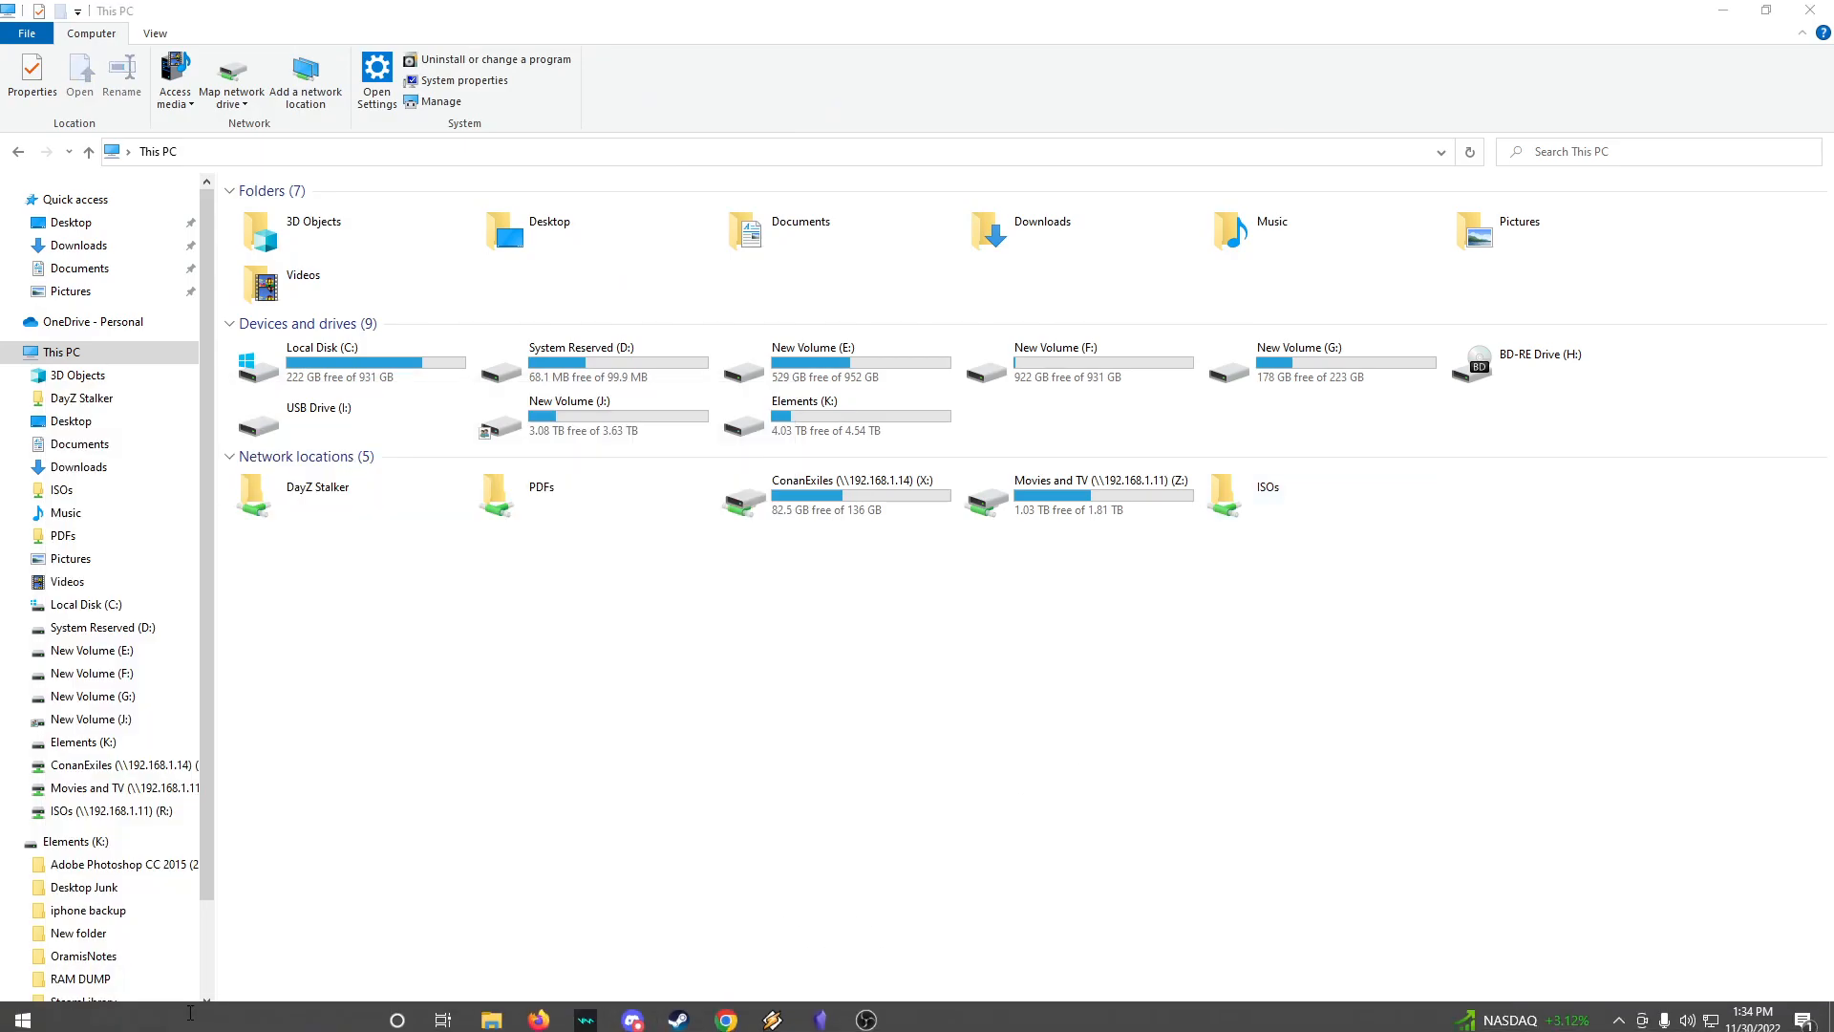
key("Return")
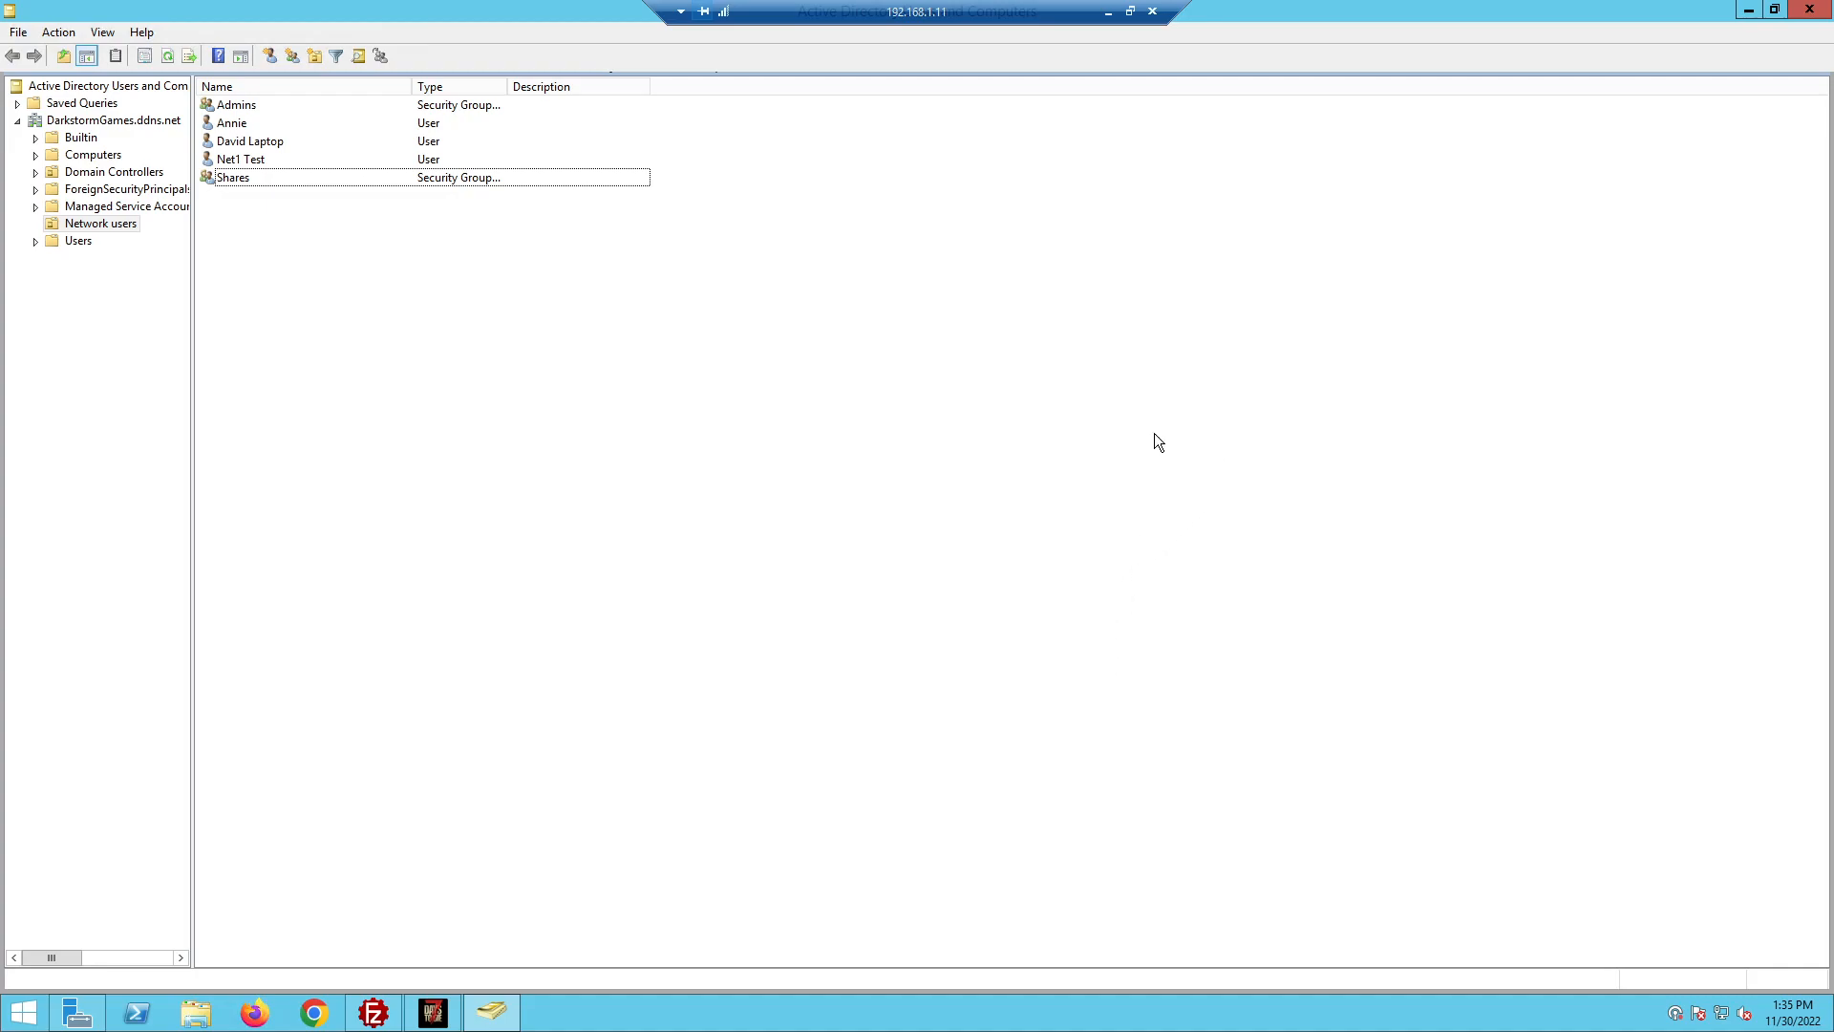
double_click(339, 10)
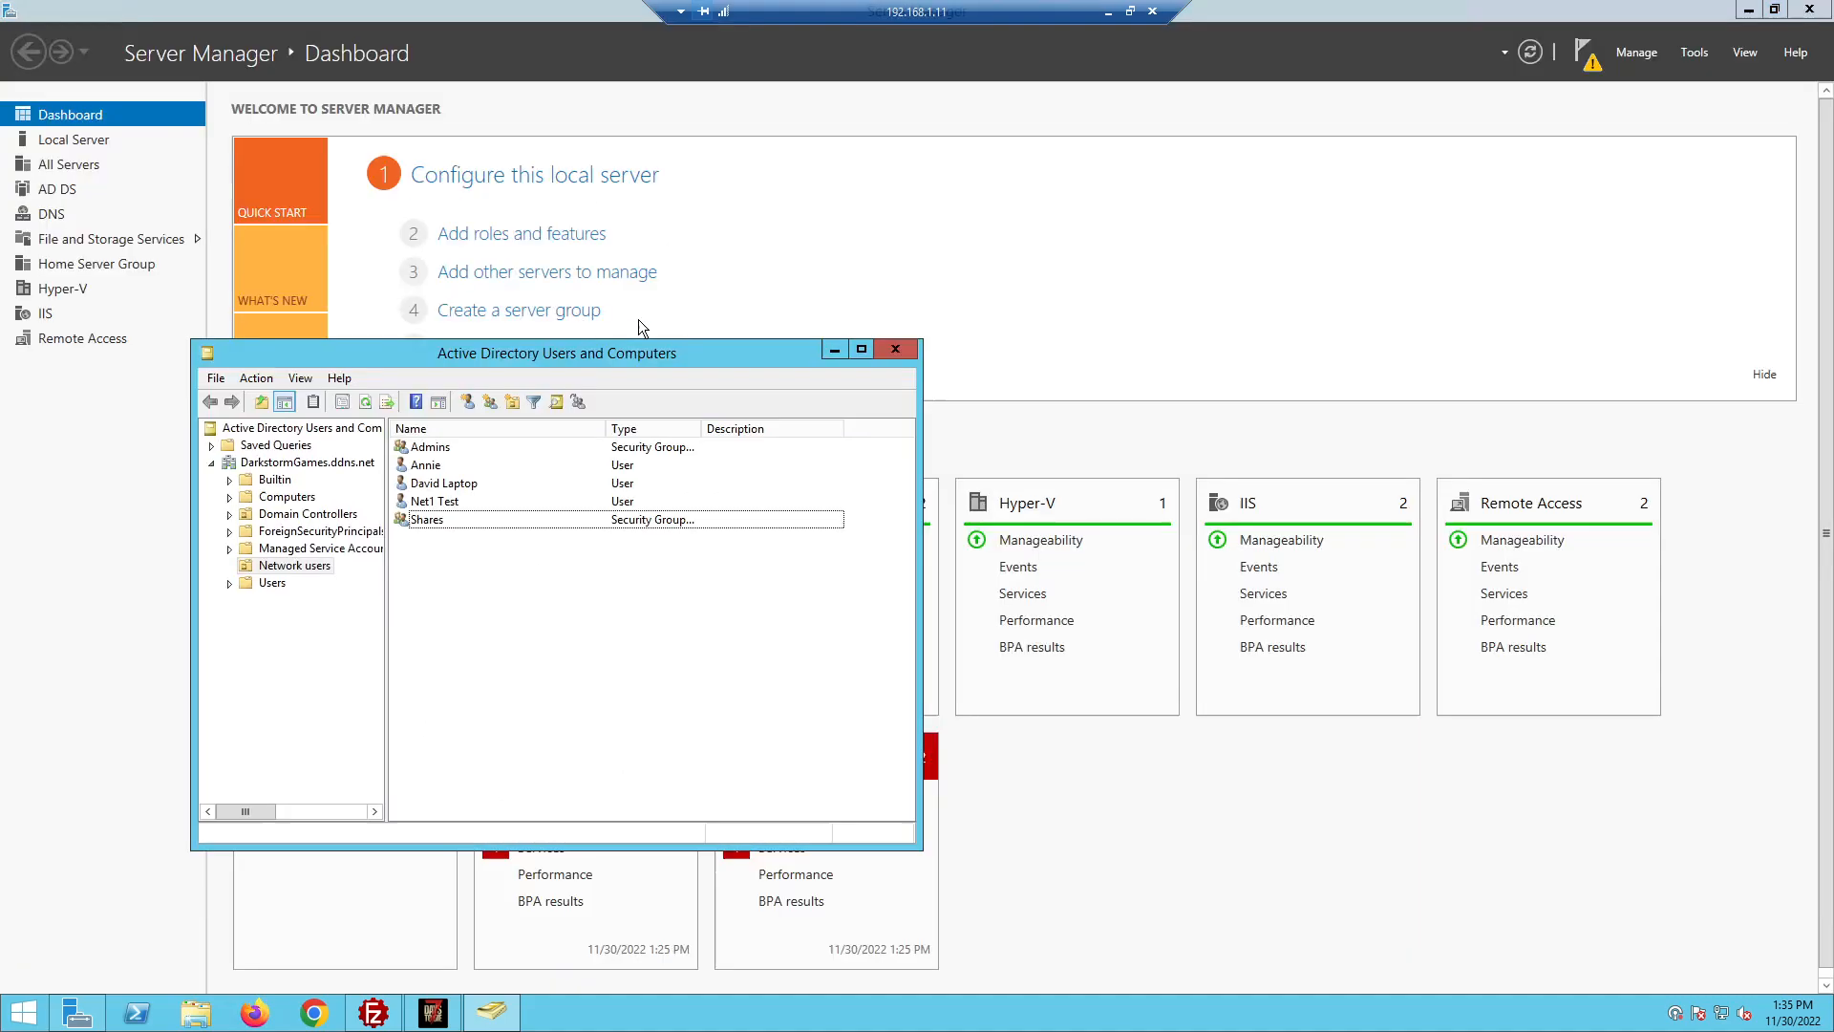
left_click(900, 356)
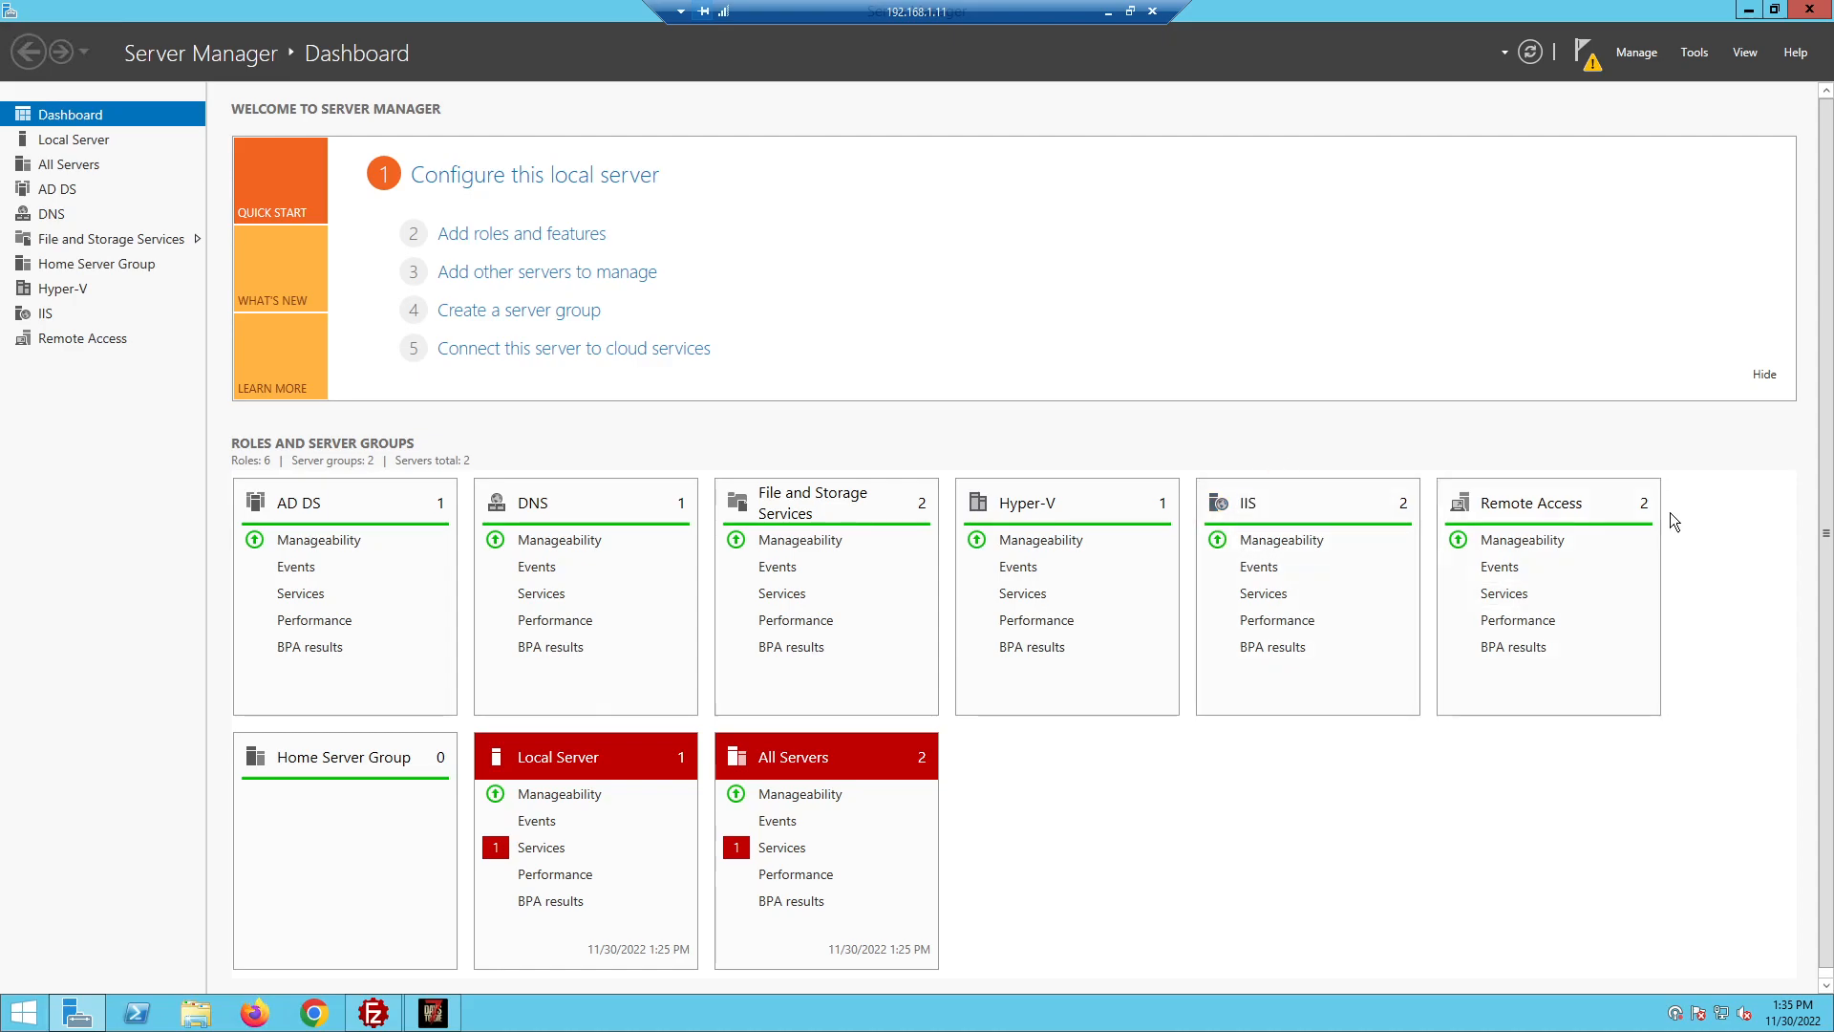
Check the Remote Access manageability details, then open the Remote Access page
left_click(1522, 543)
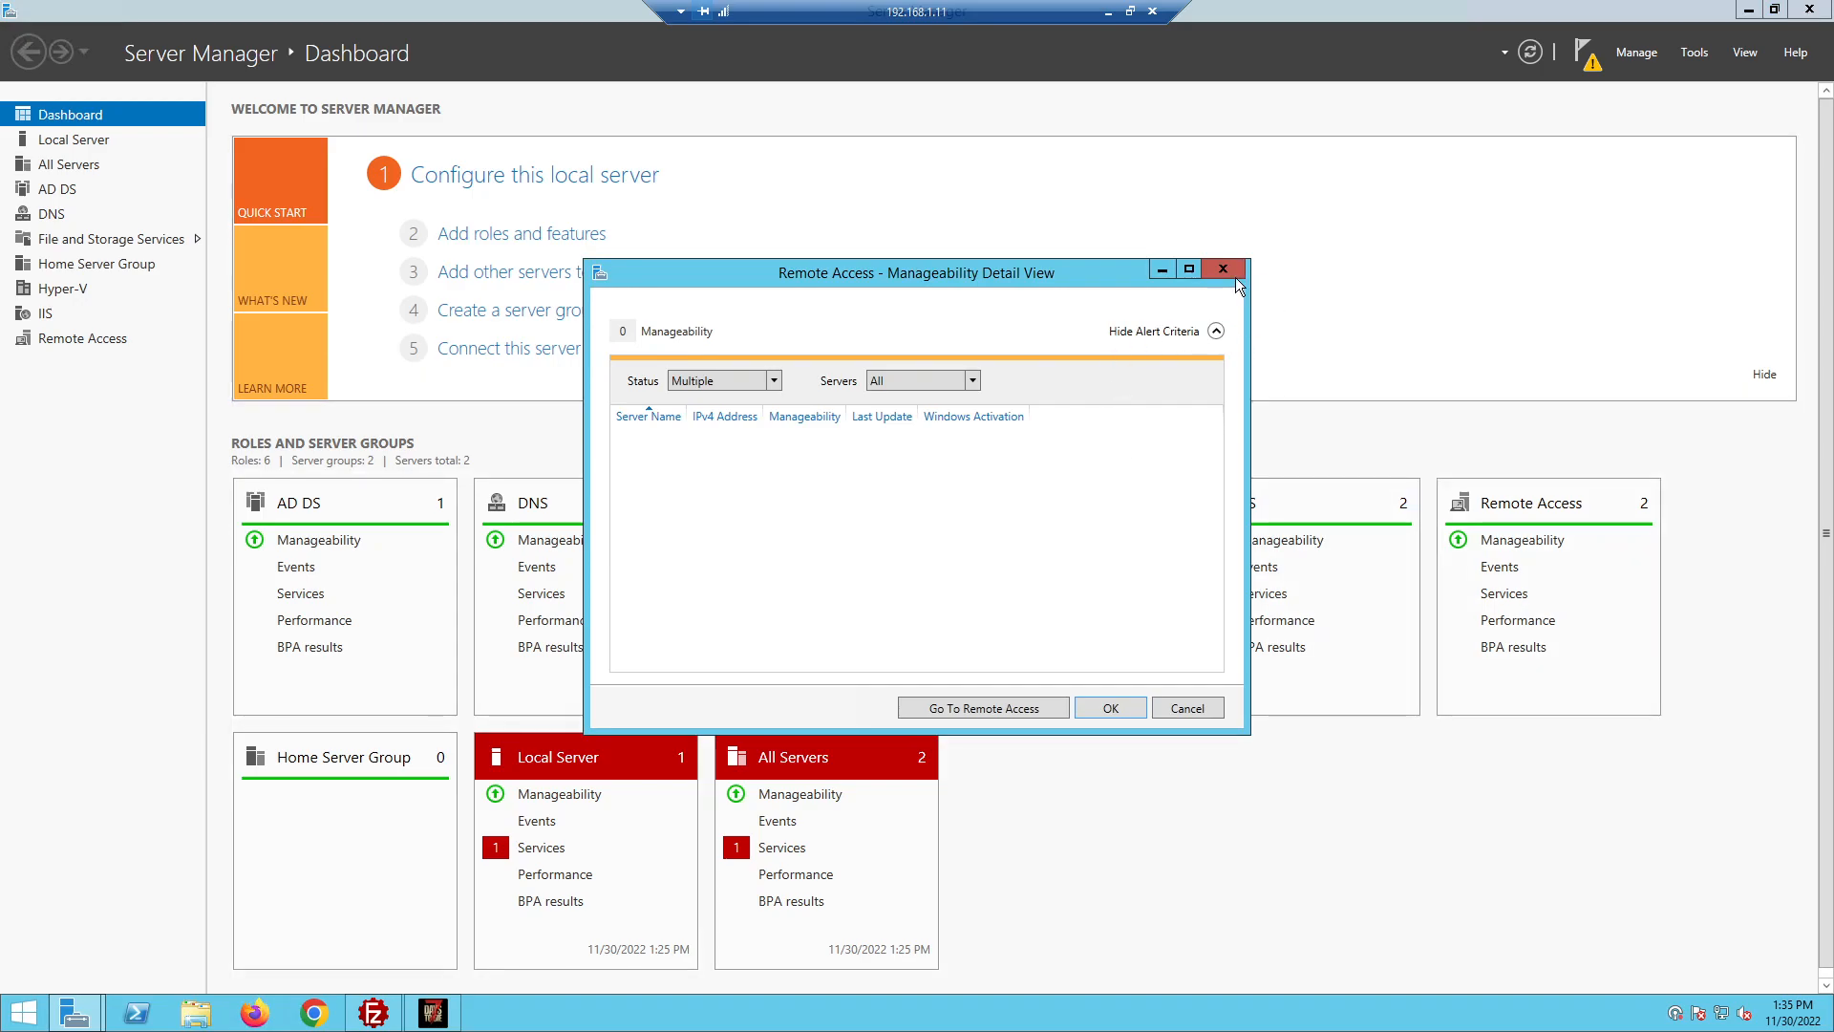
left_click(1223, 272)
left_click(1529, 503)
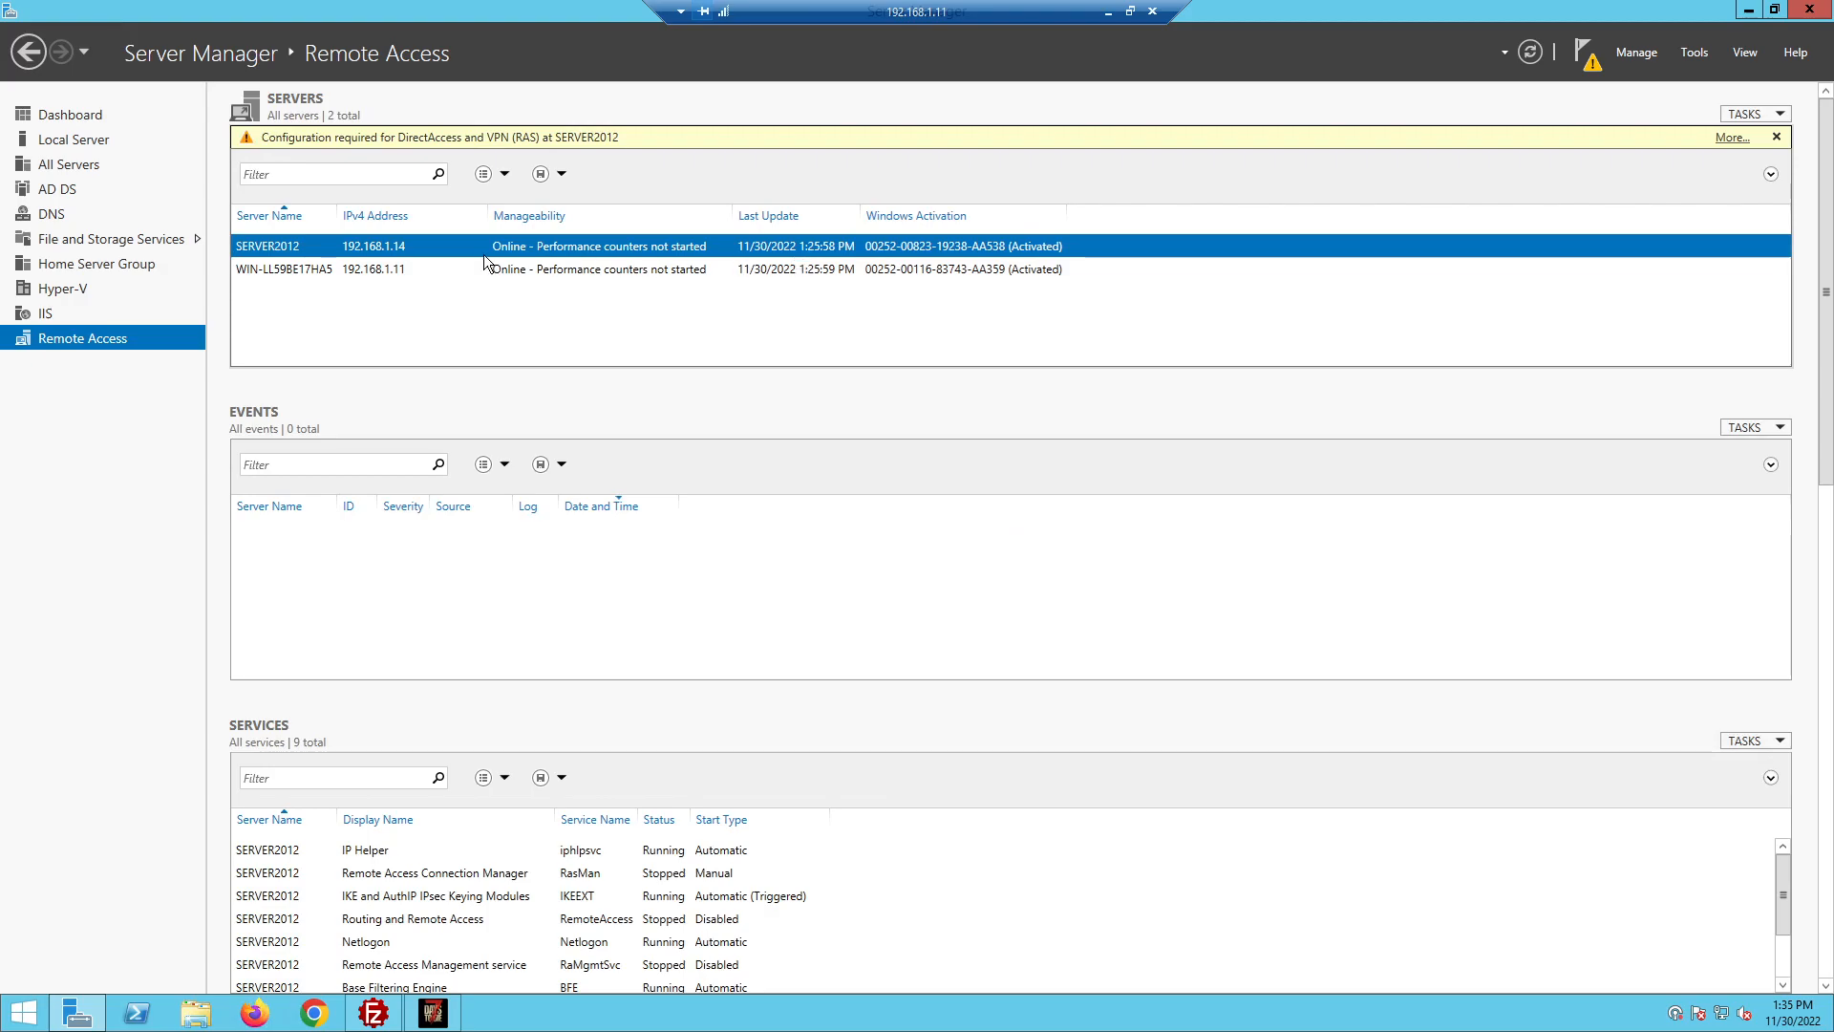
Review the WIN-LL59BE17HA5 server's services, then return to the Dashboard and open Manage
left_click(250, 274)
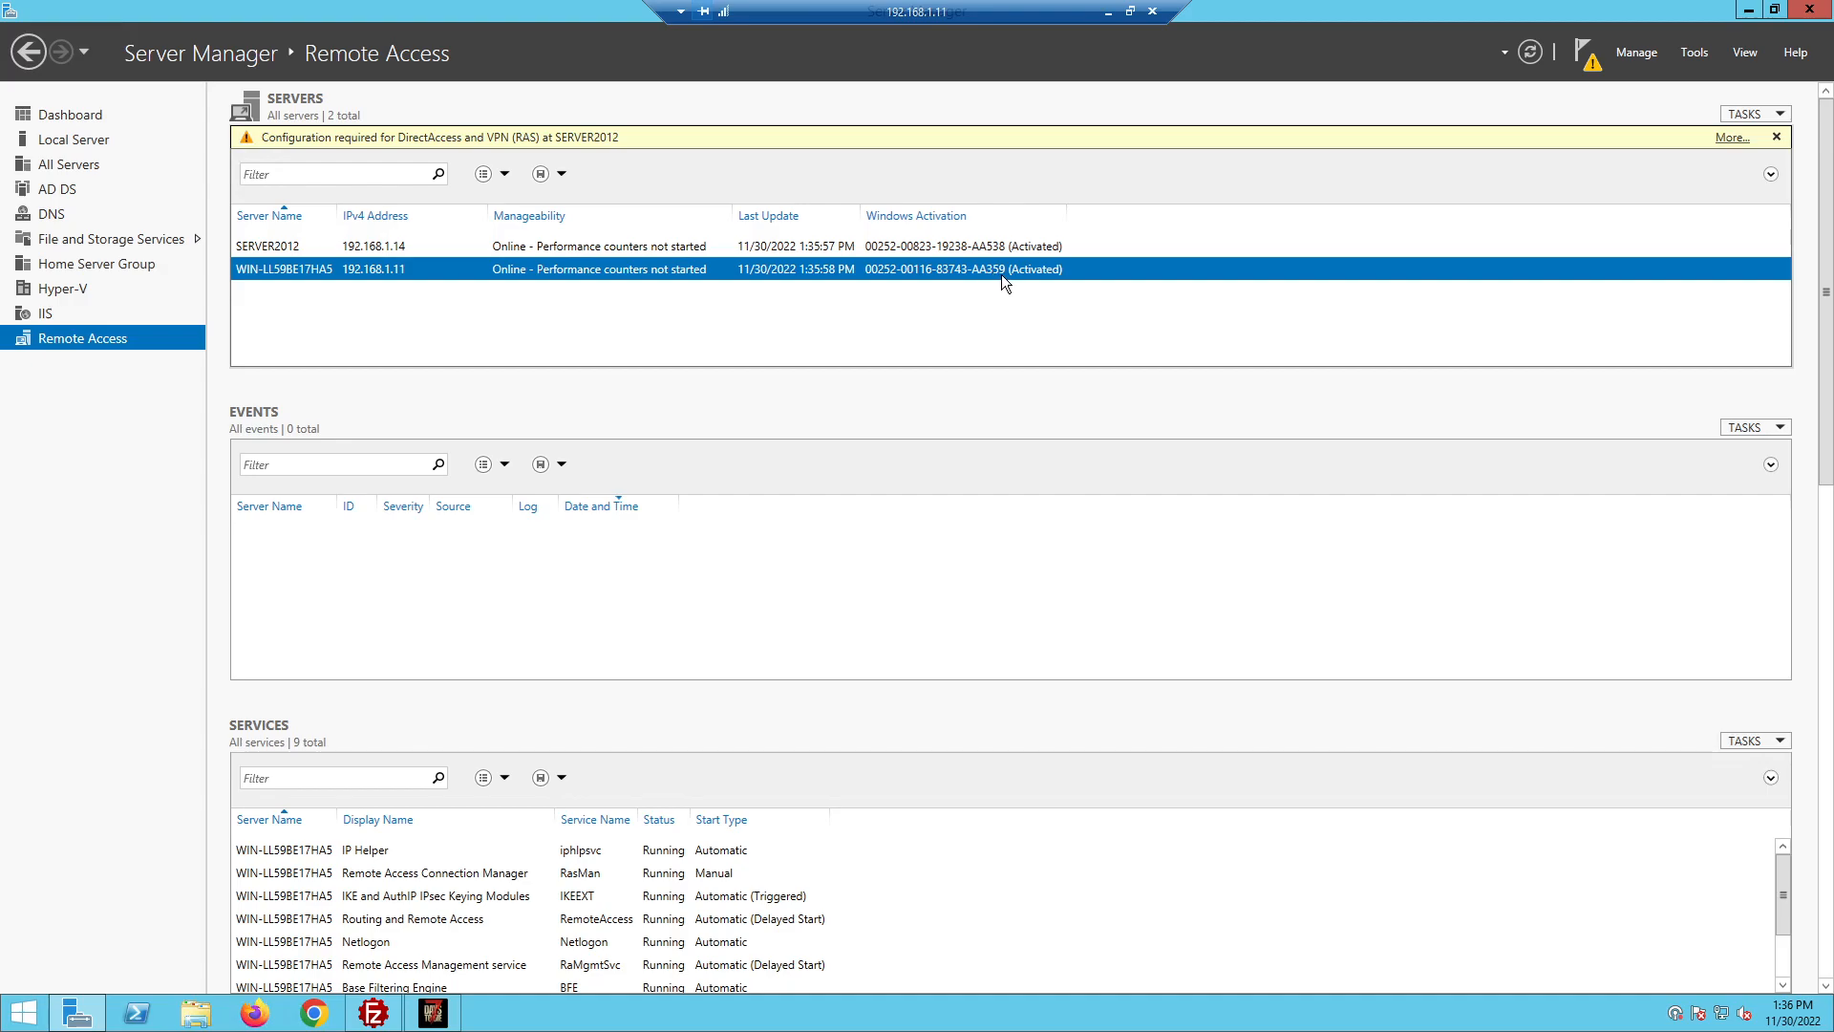
scroll(837, 868, "down", 3)
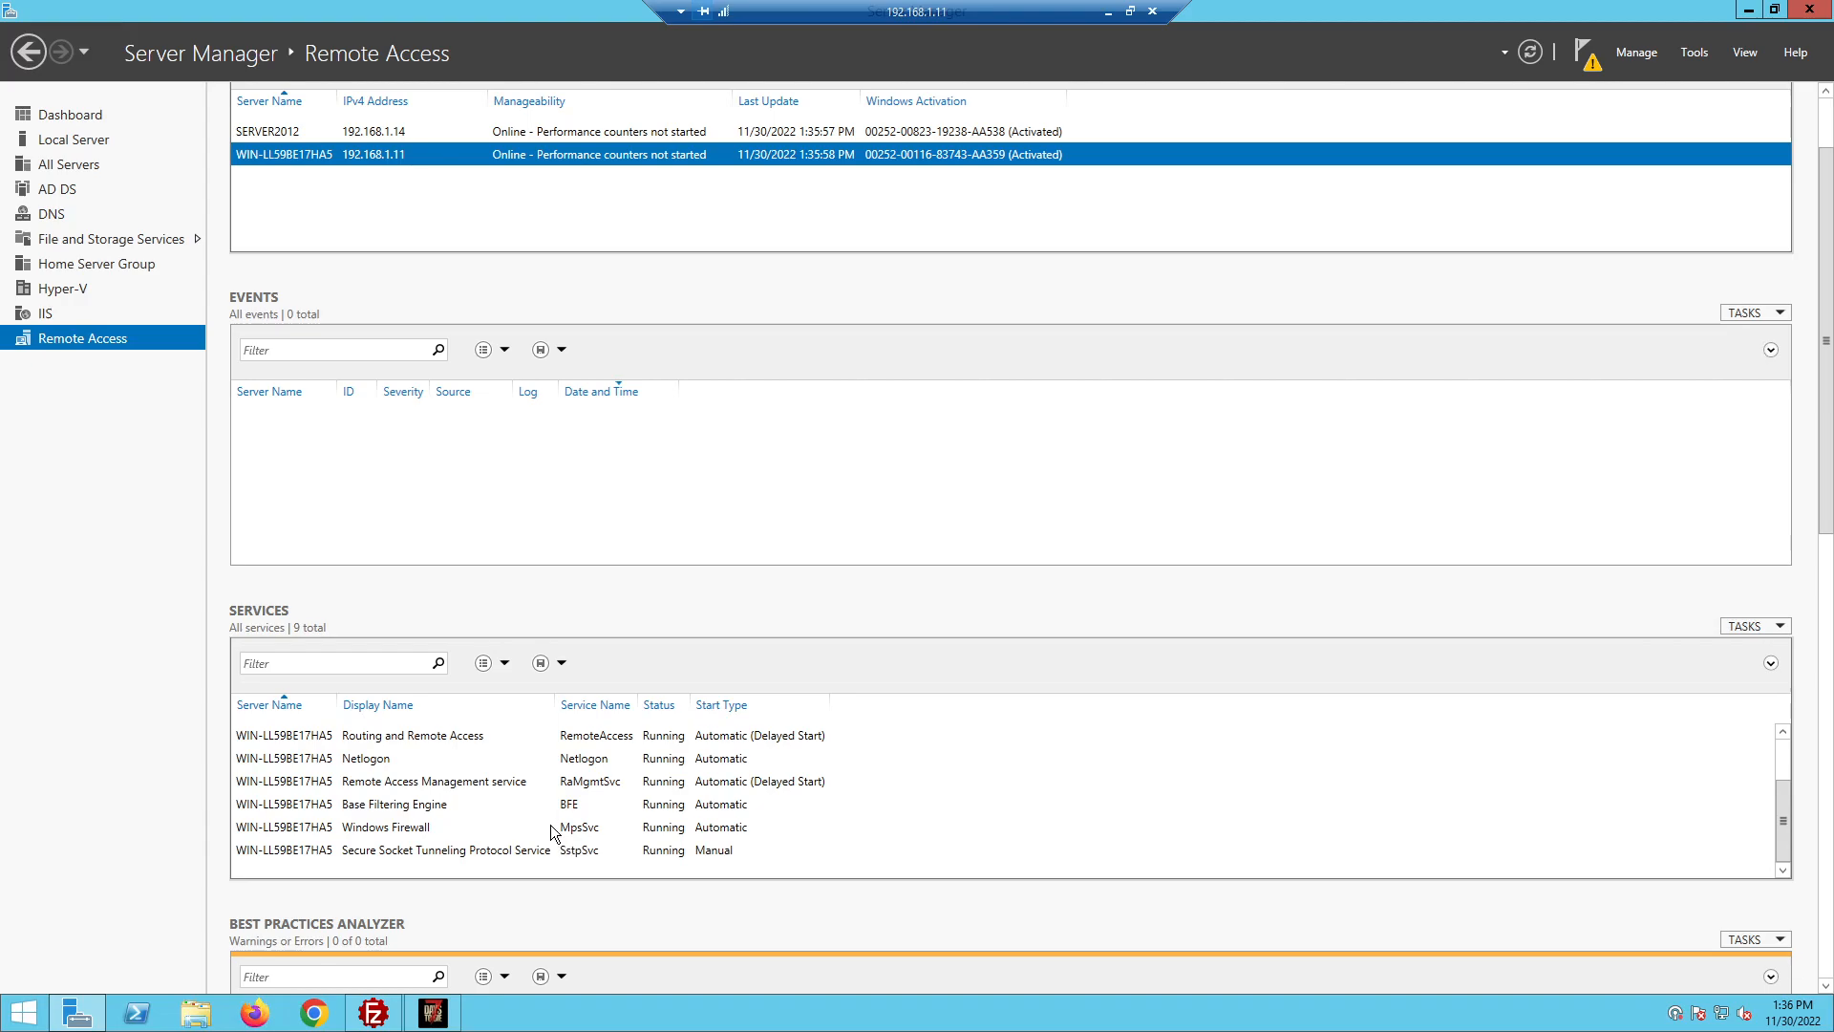
scroll(557, 837, "up", 1)
scroll(535, 812, "up", 1)
scroll(450, 887, "down", 2)
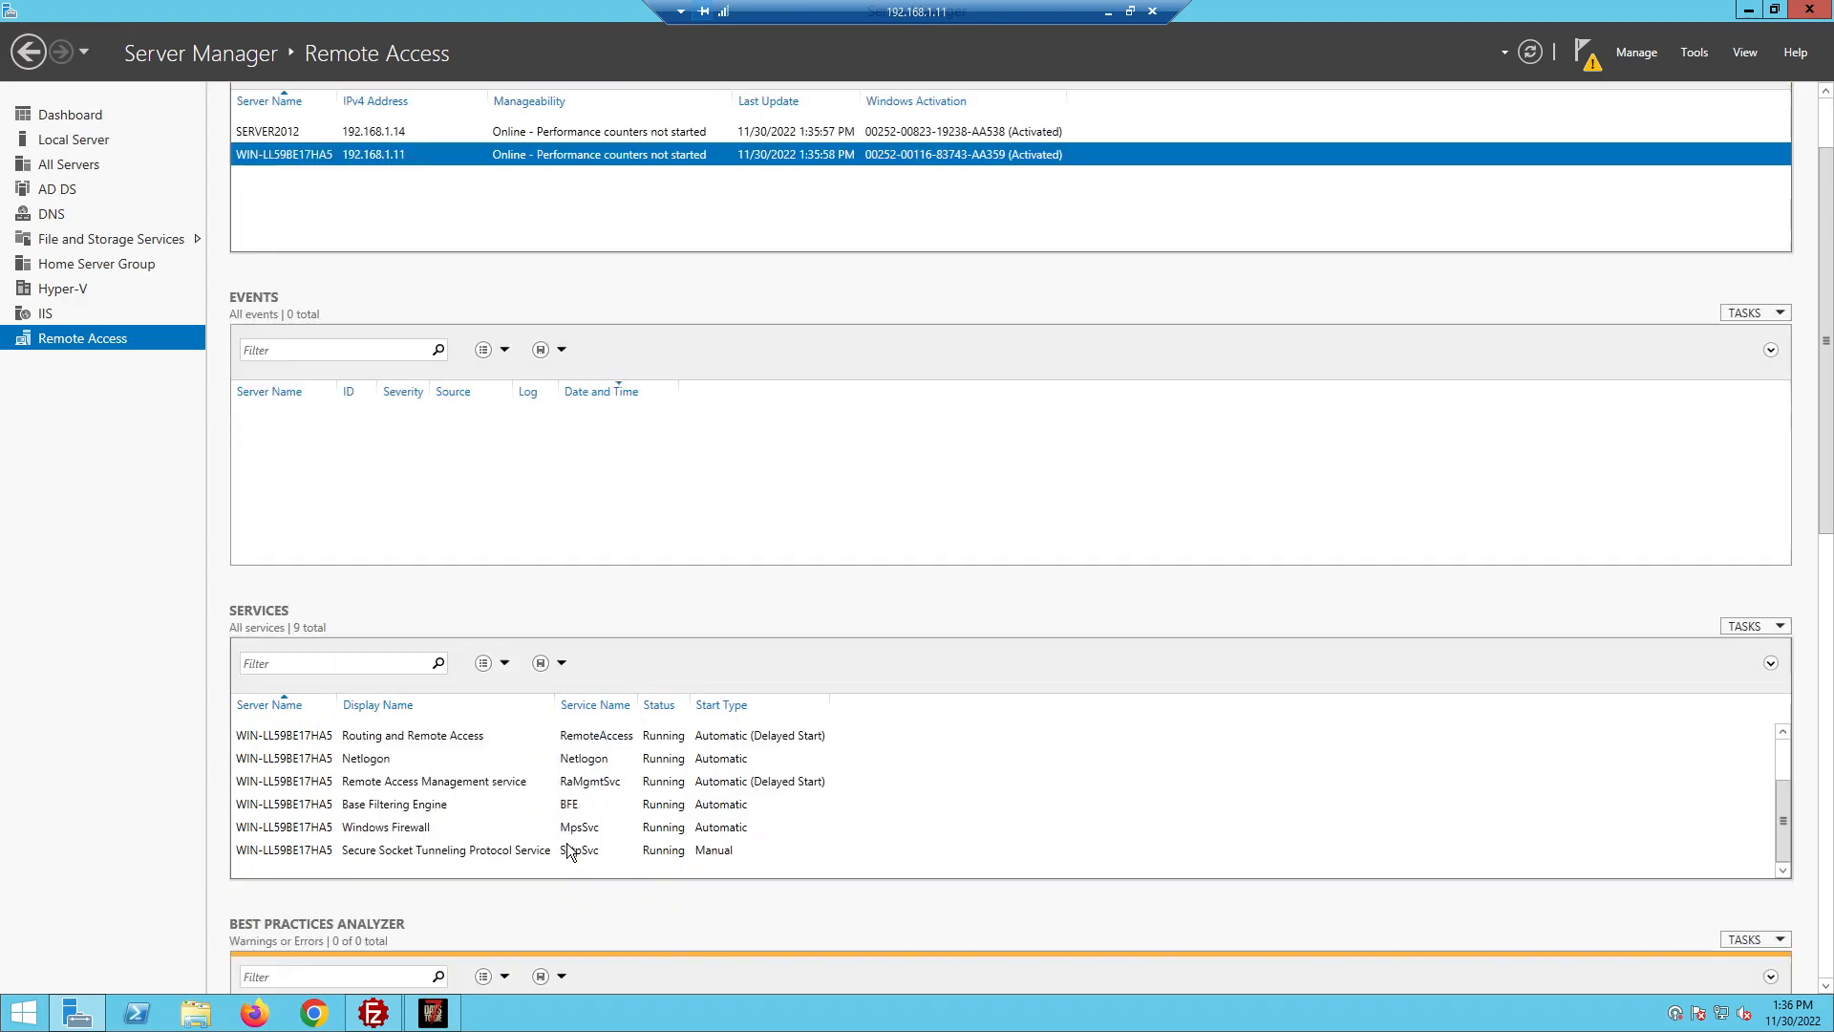
scroll(287, 812, "up", 3)
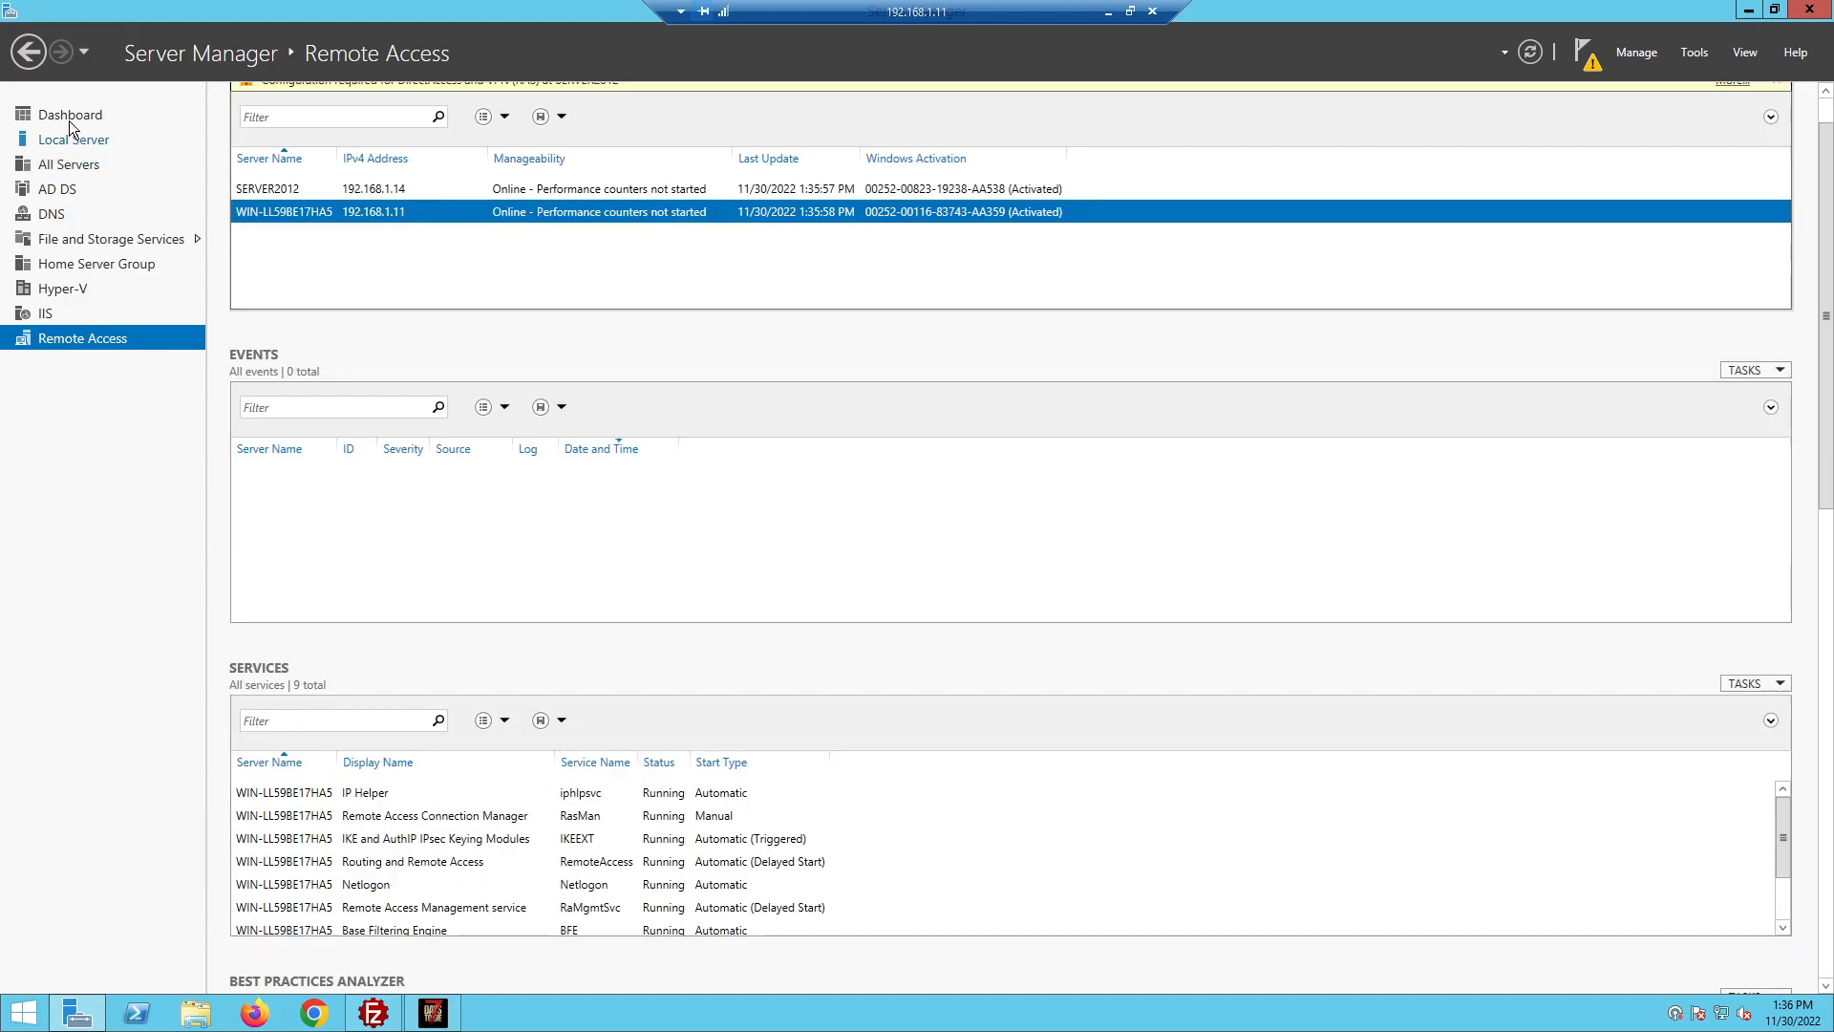
left_click(69, 120)
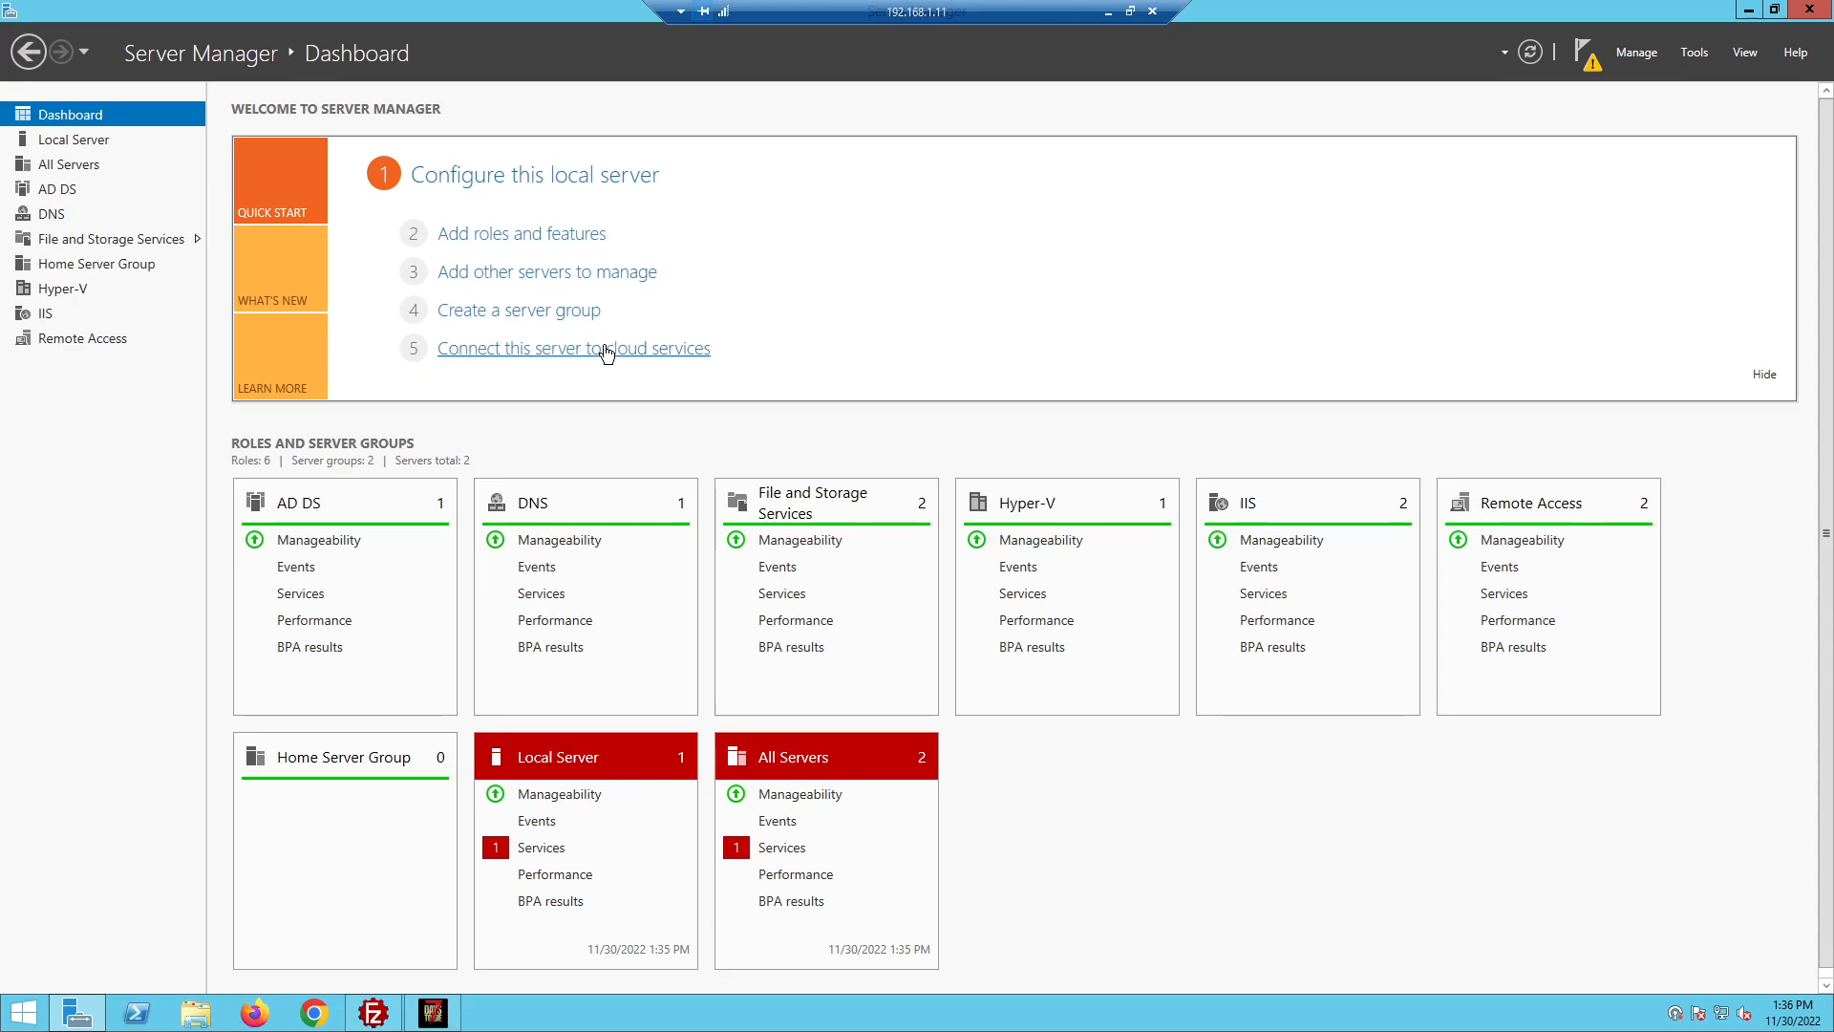
left_click(1636, 55)
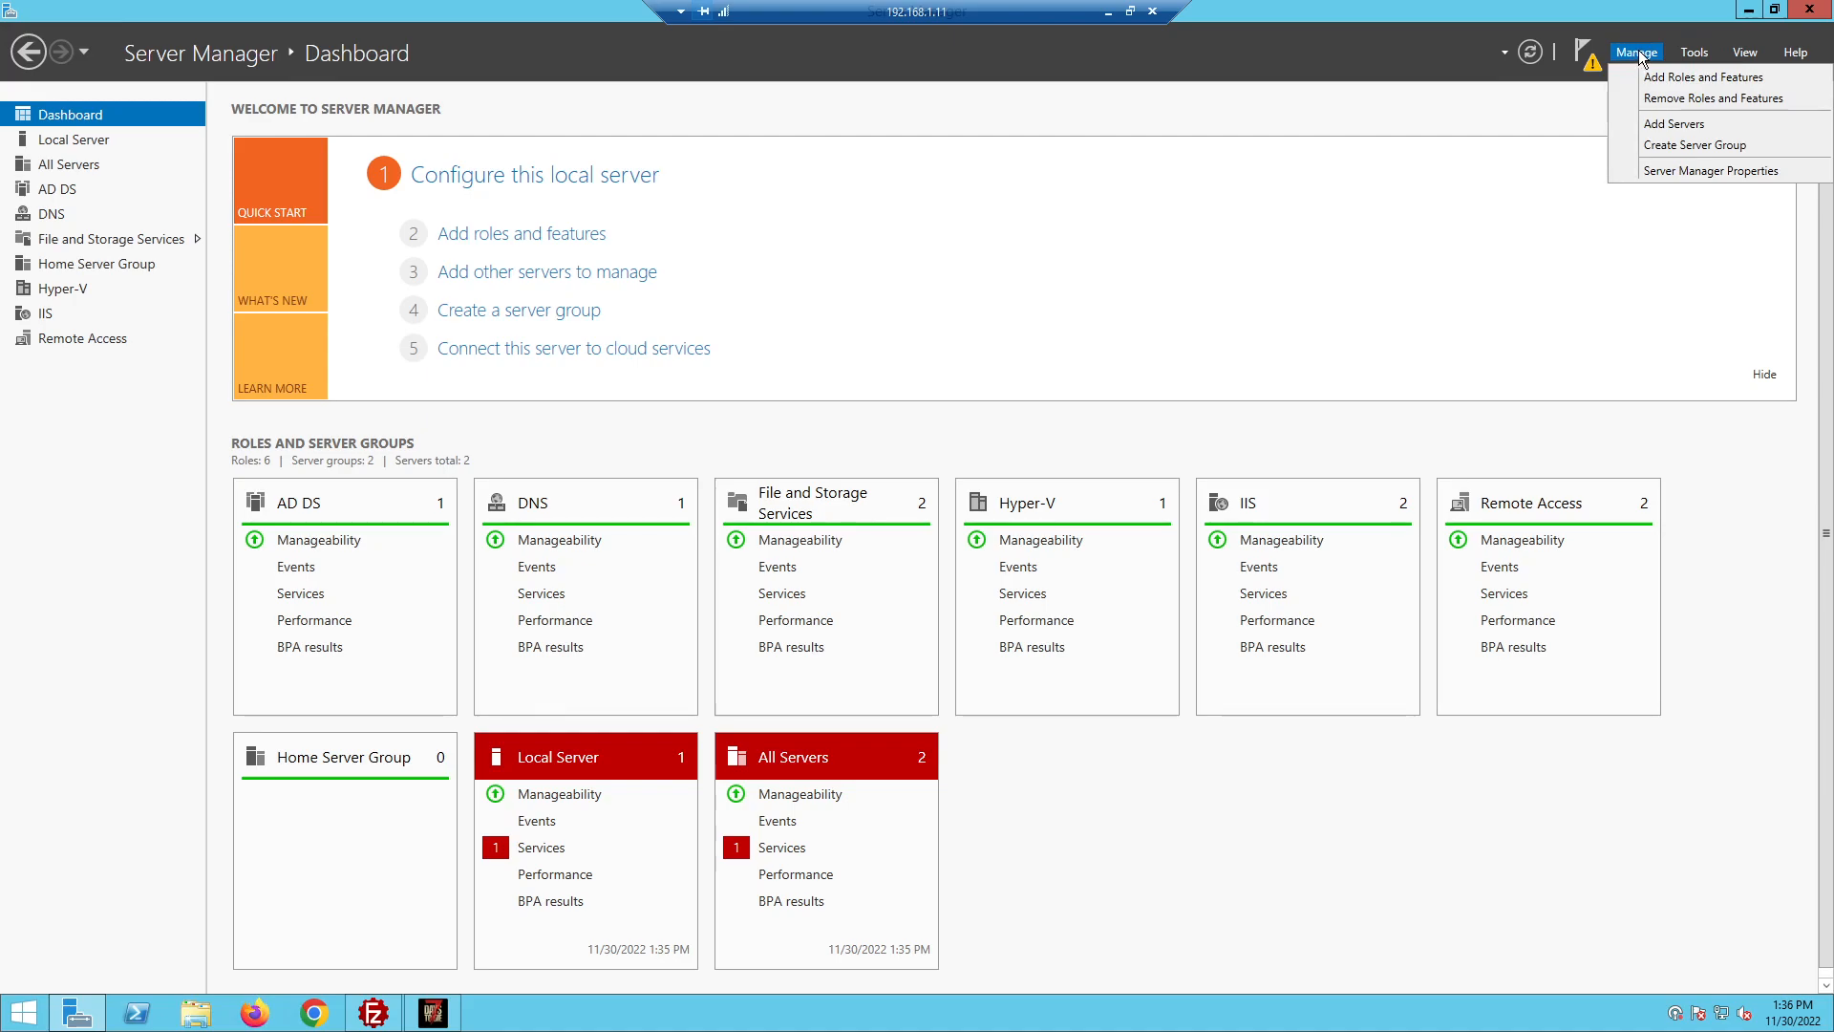
left_click(1678, 81)
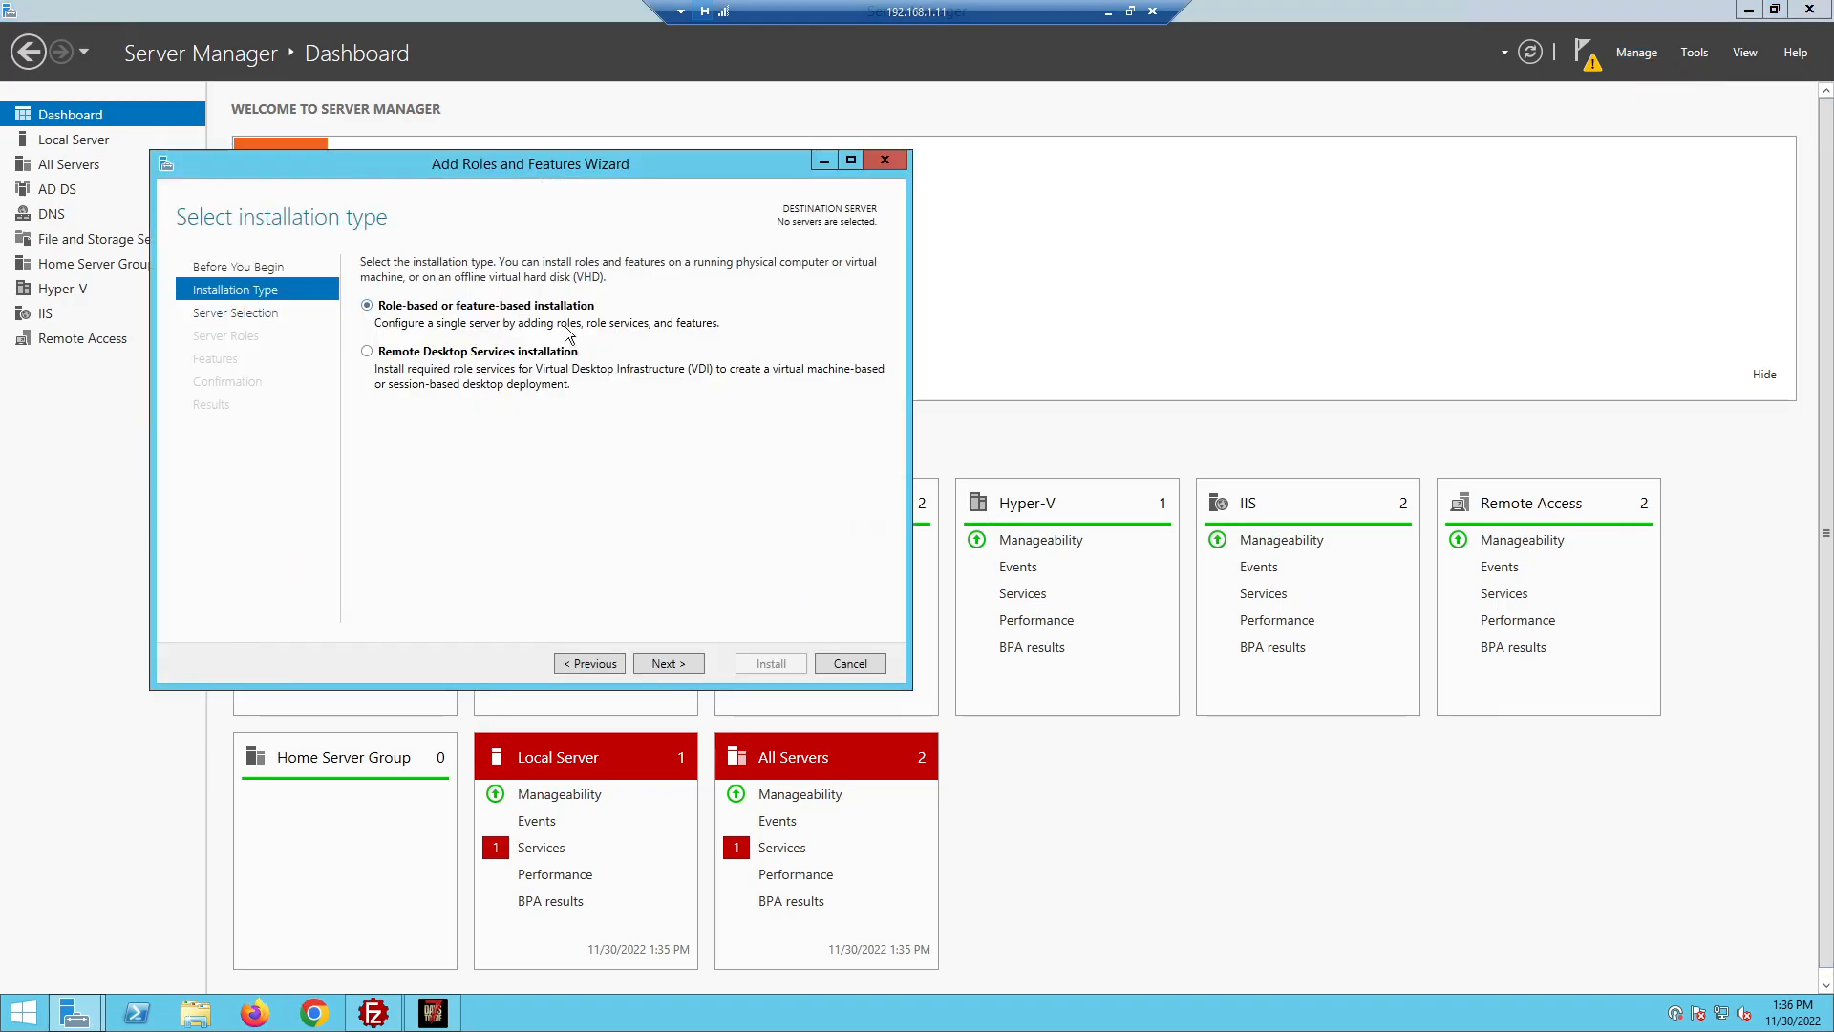
left_click(682, 669)
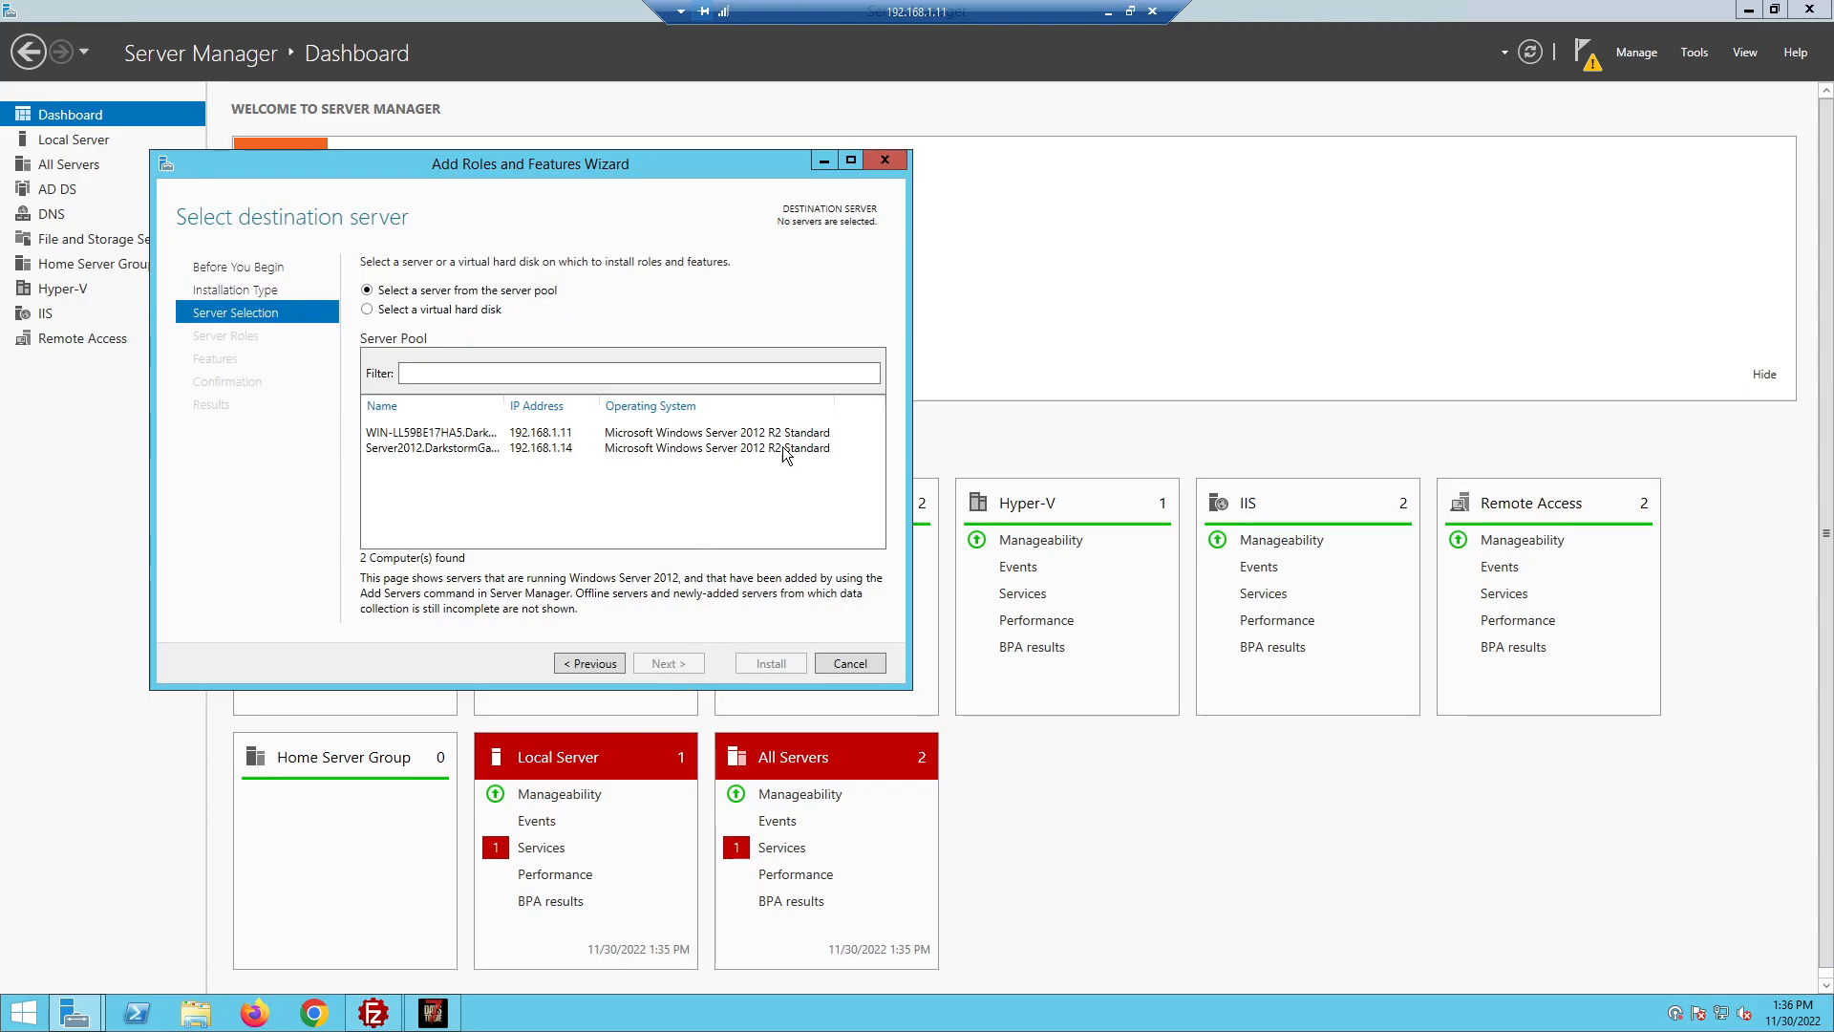
left_click(655, 433)
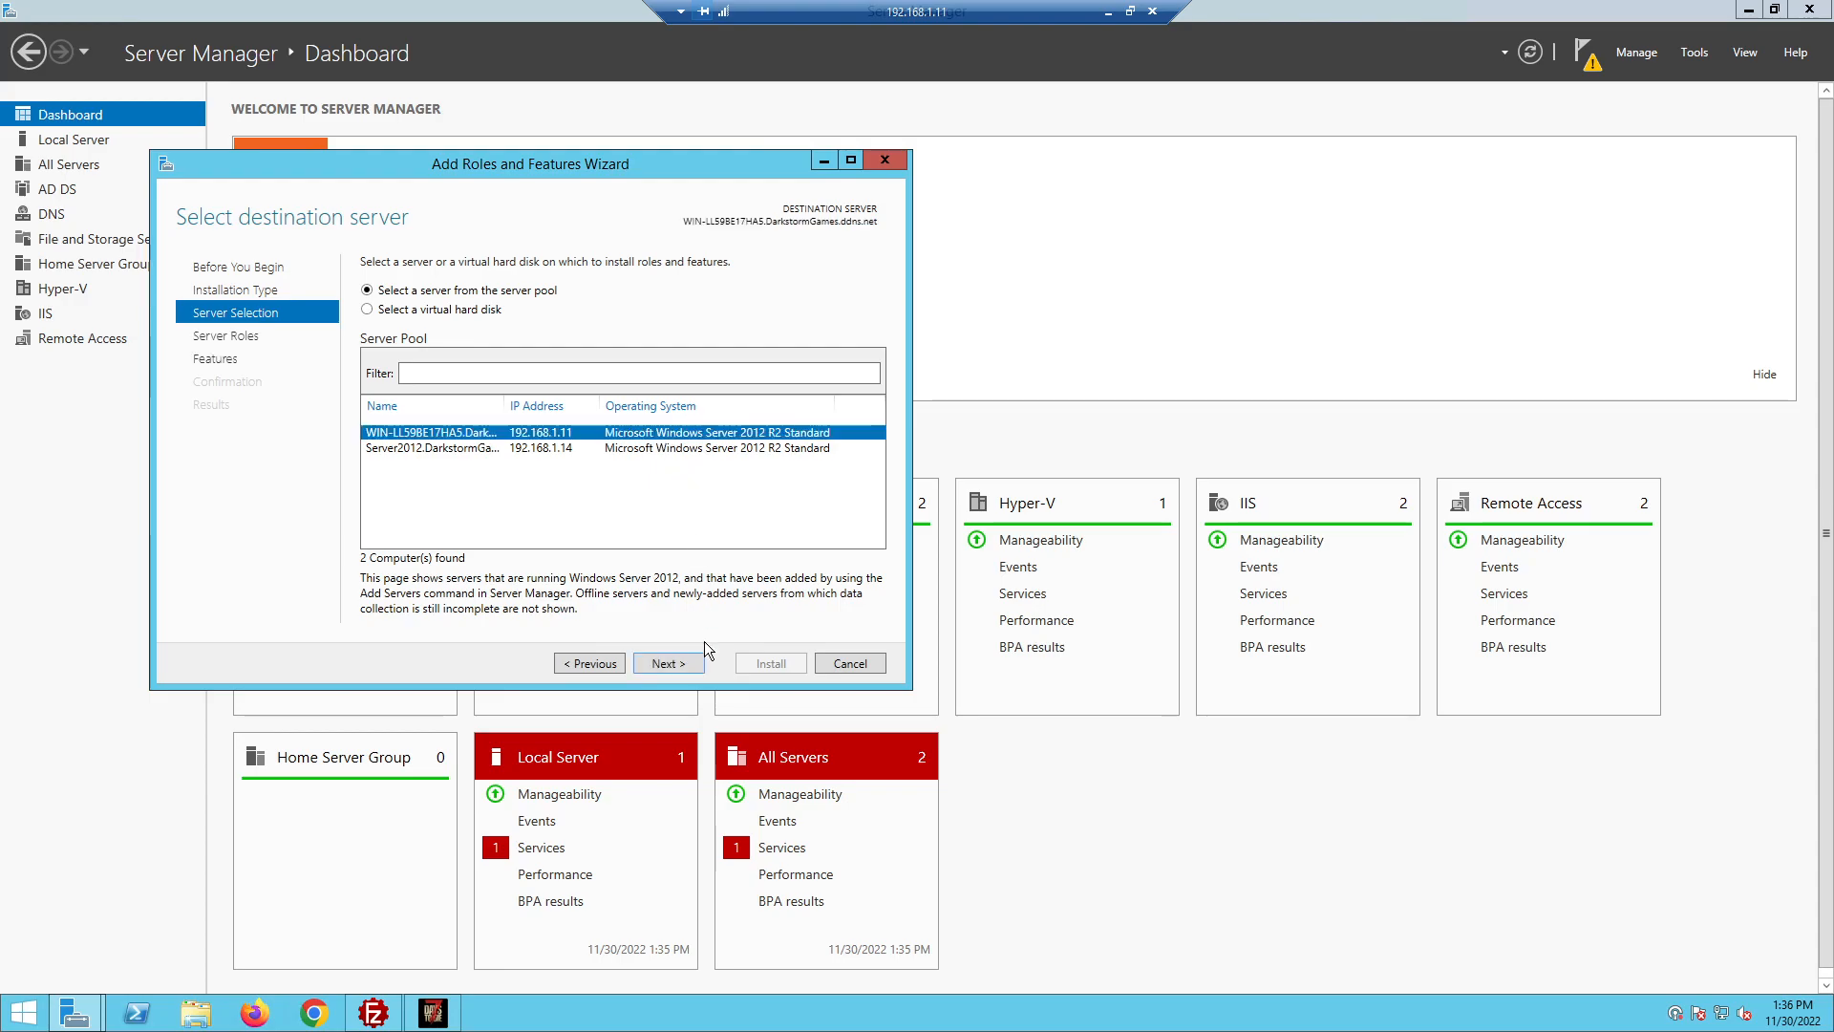
left_click(680, 669)
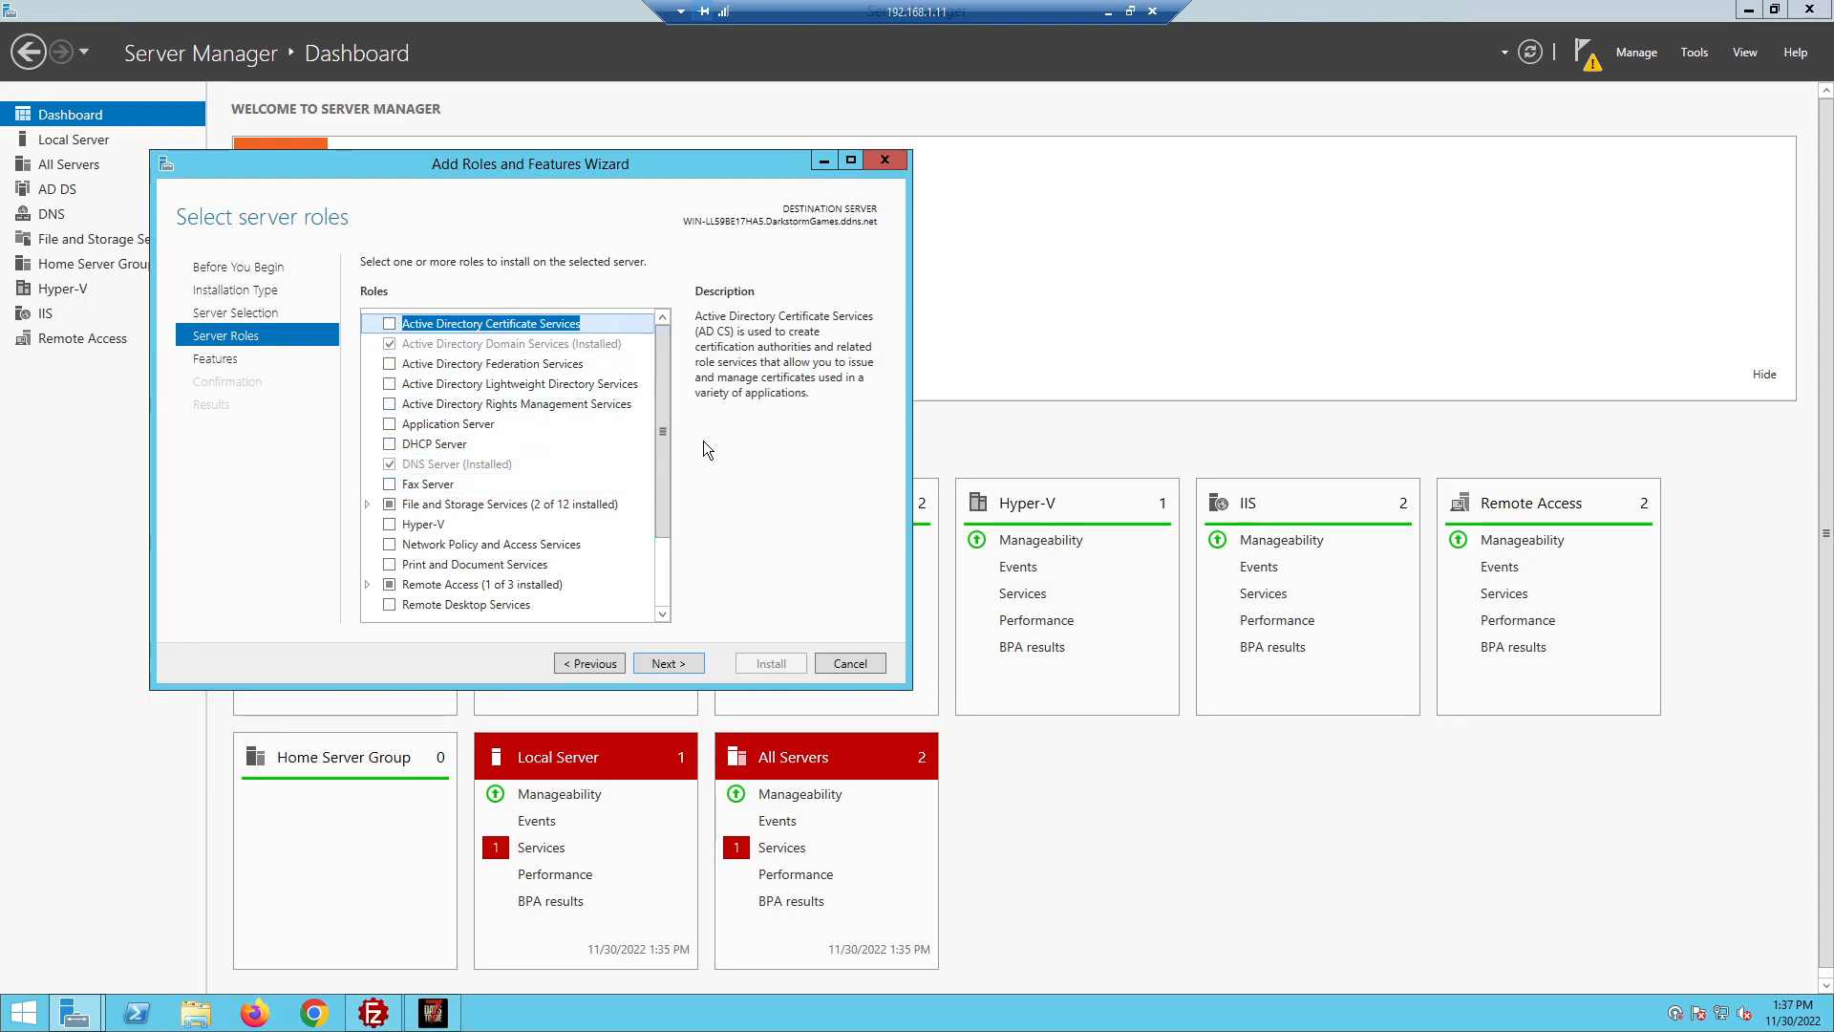
left_click_drag(662, 448, 666, 516)
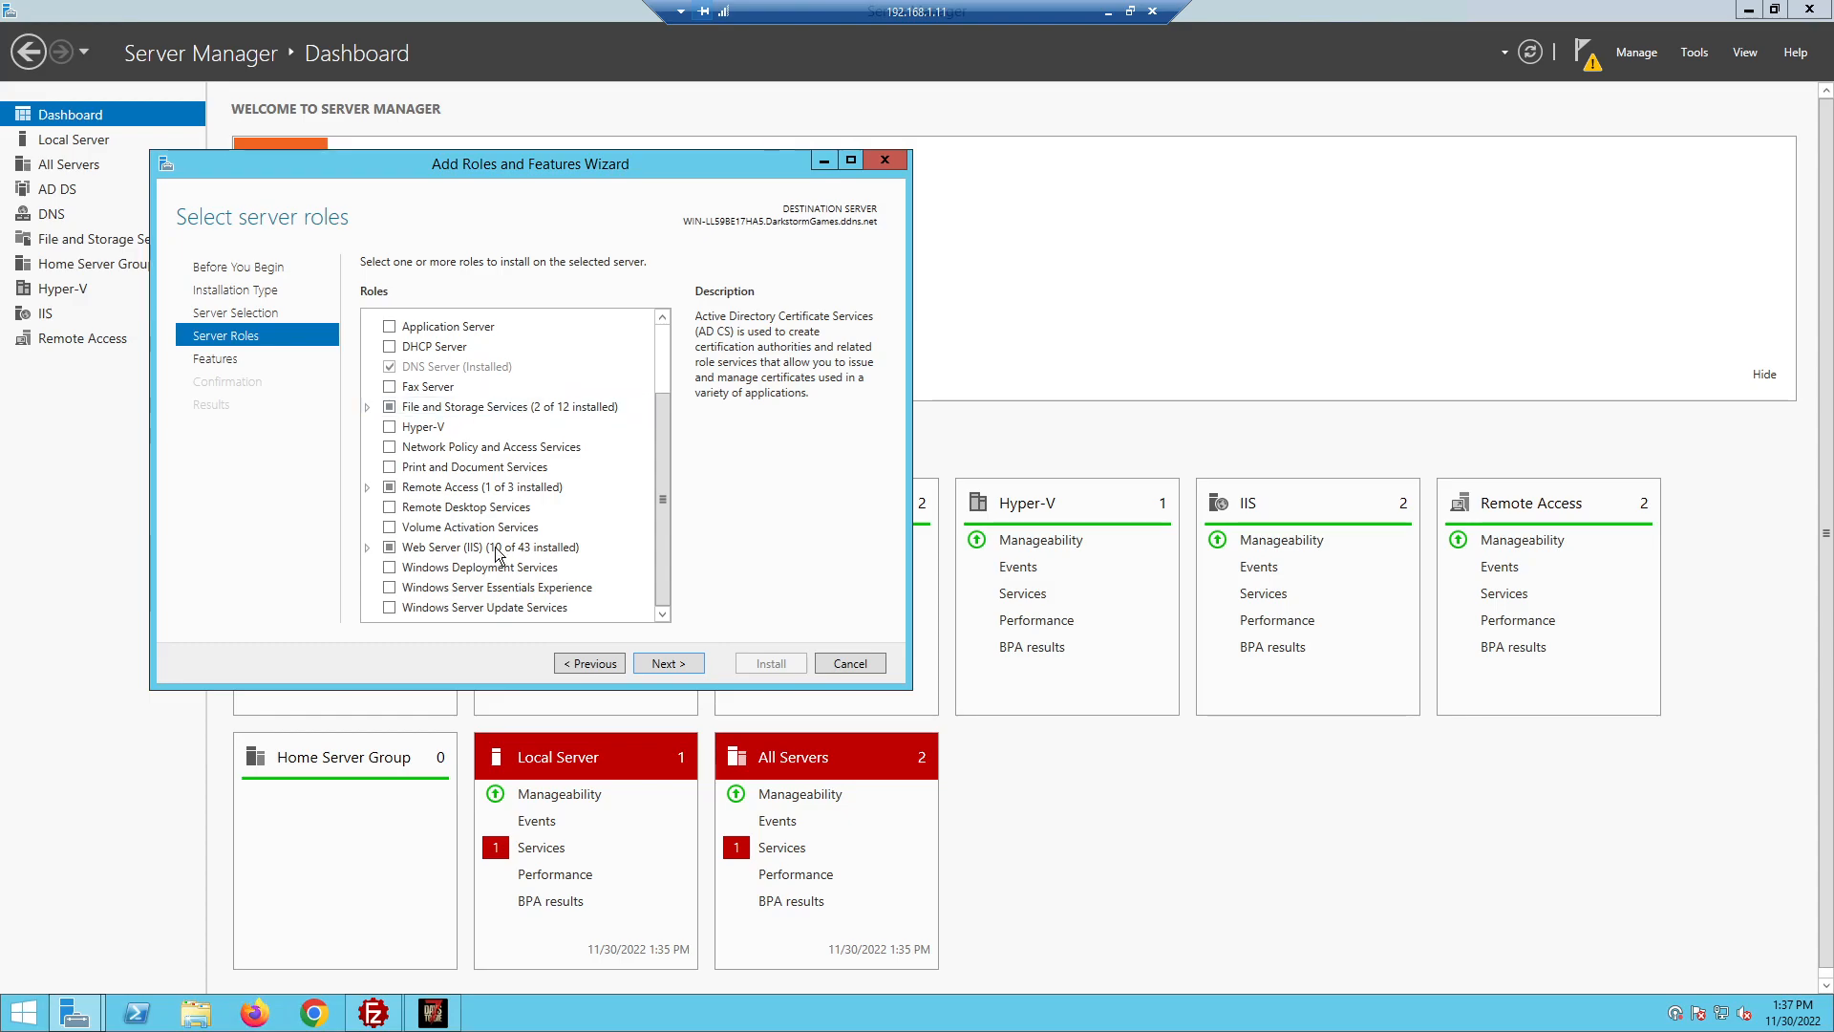
left_click(826, 664)
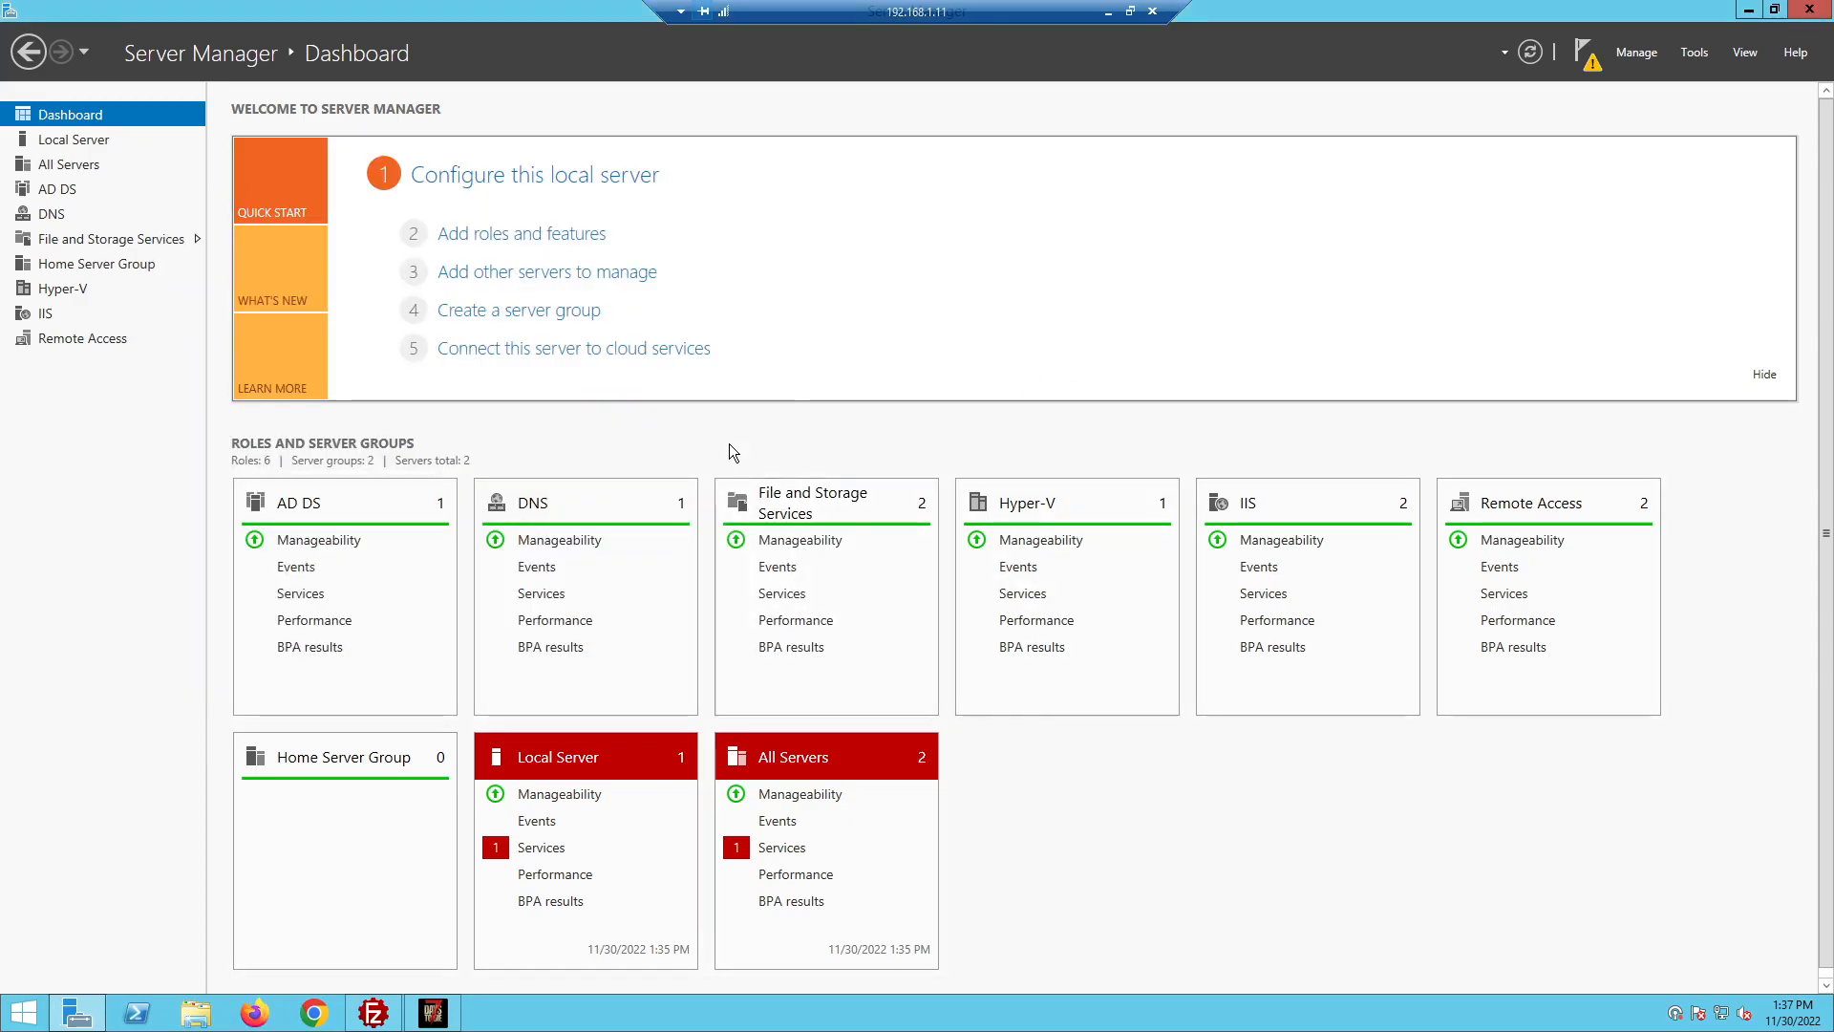
left_click_drag(518, 15, 1019, 227)
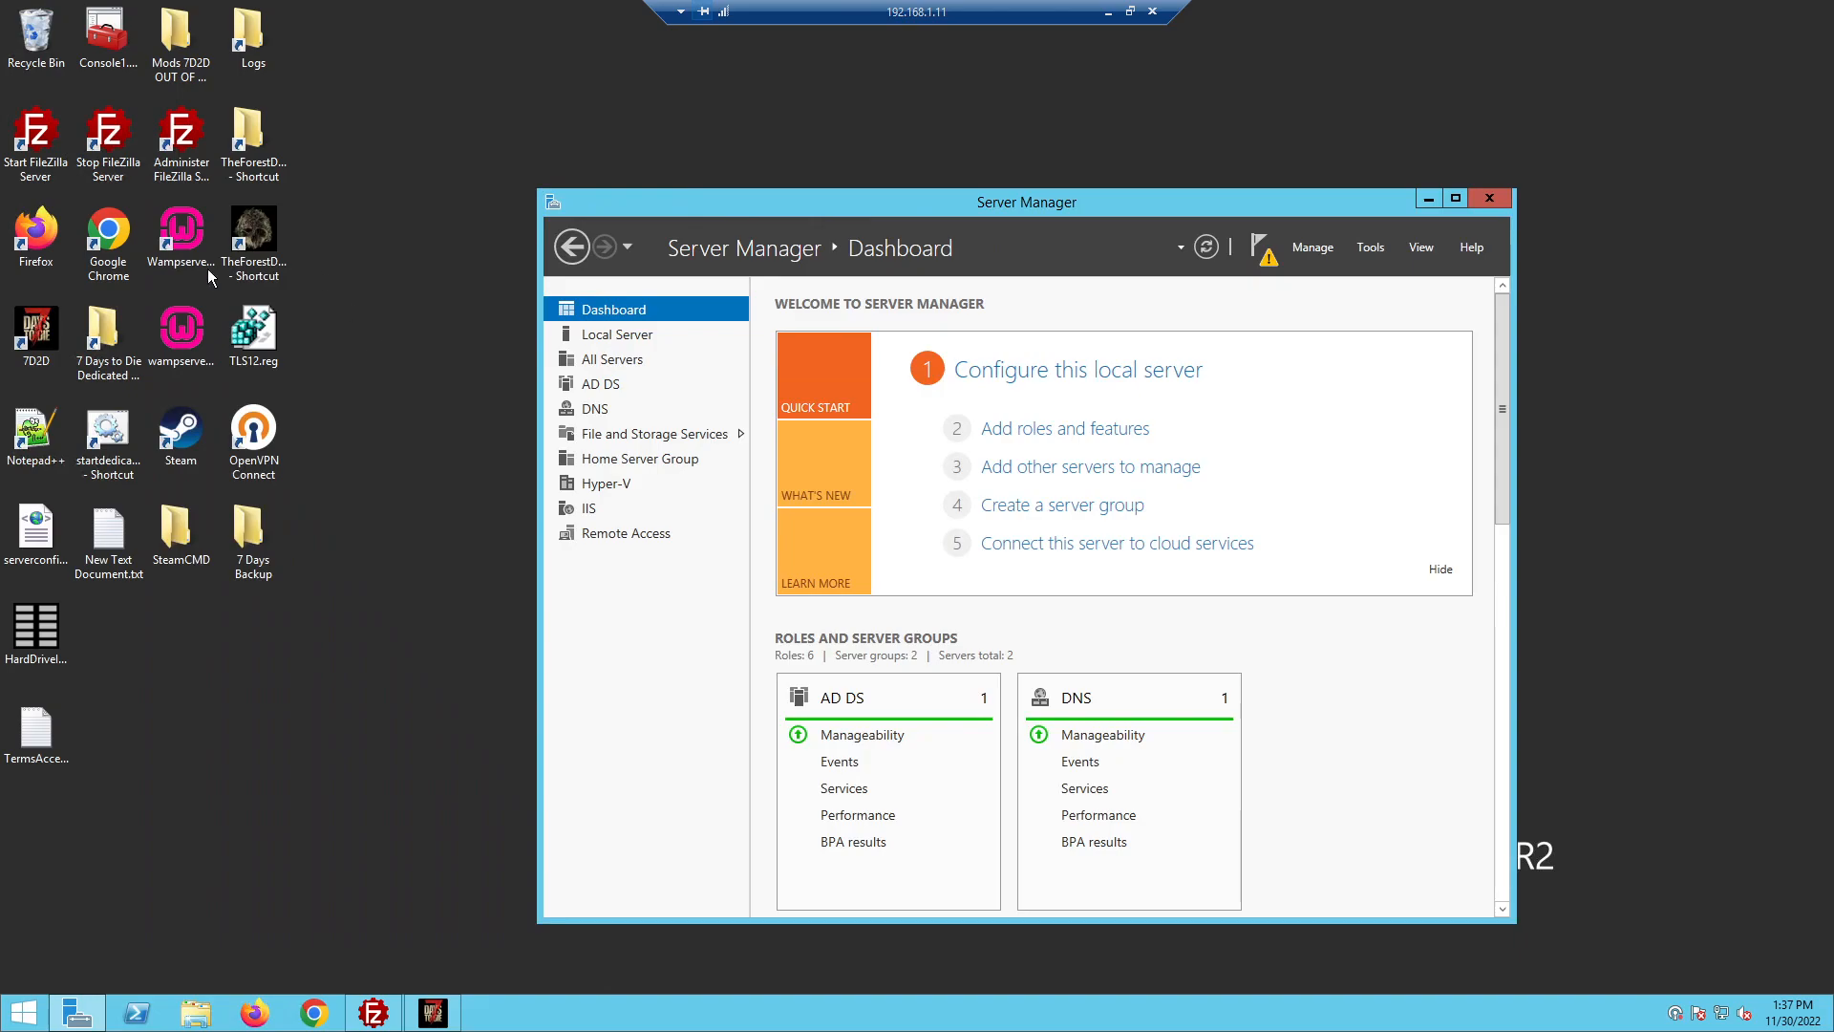
Re-maximize Server Manager and launch Active Directory Users and Computers from Tools
double_click(867, 200)
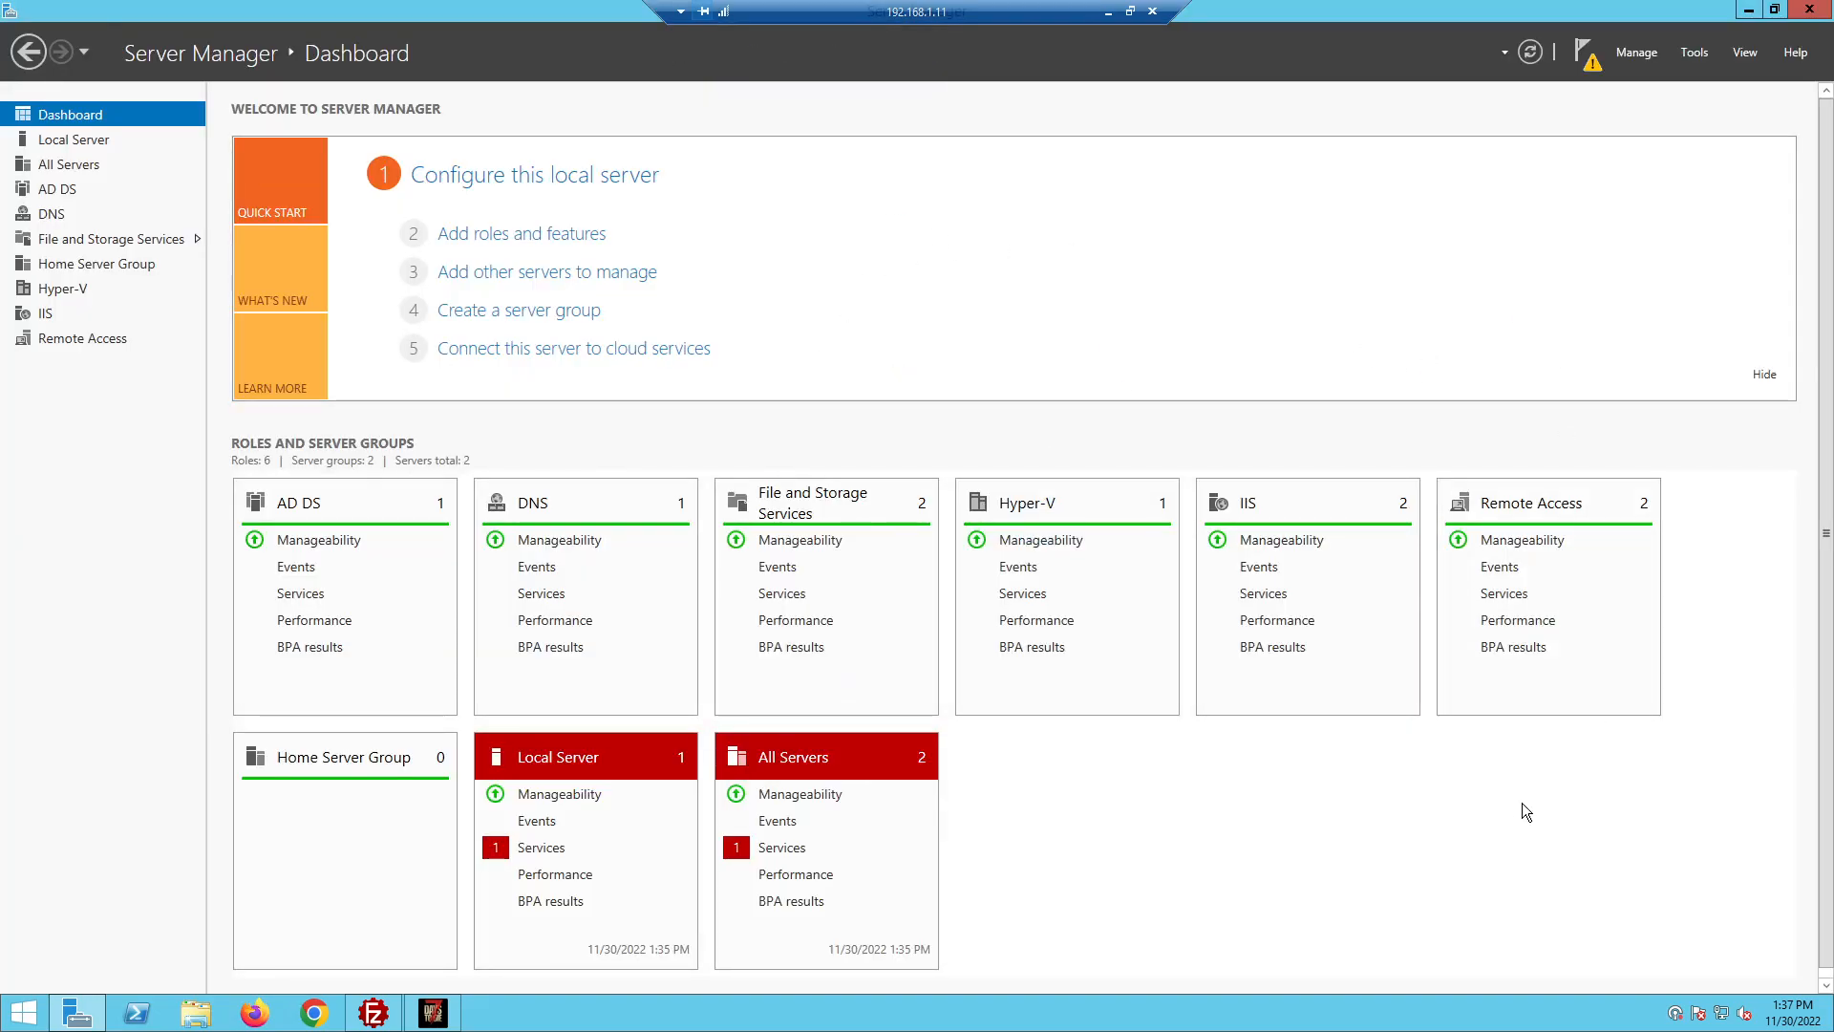
left_click(1696, 54)
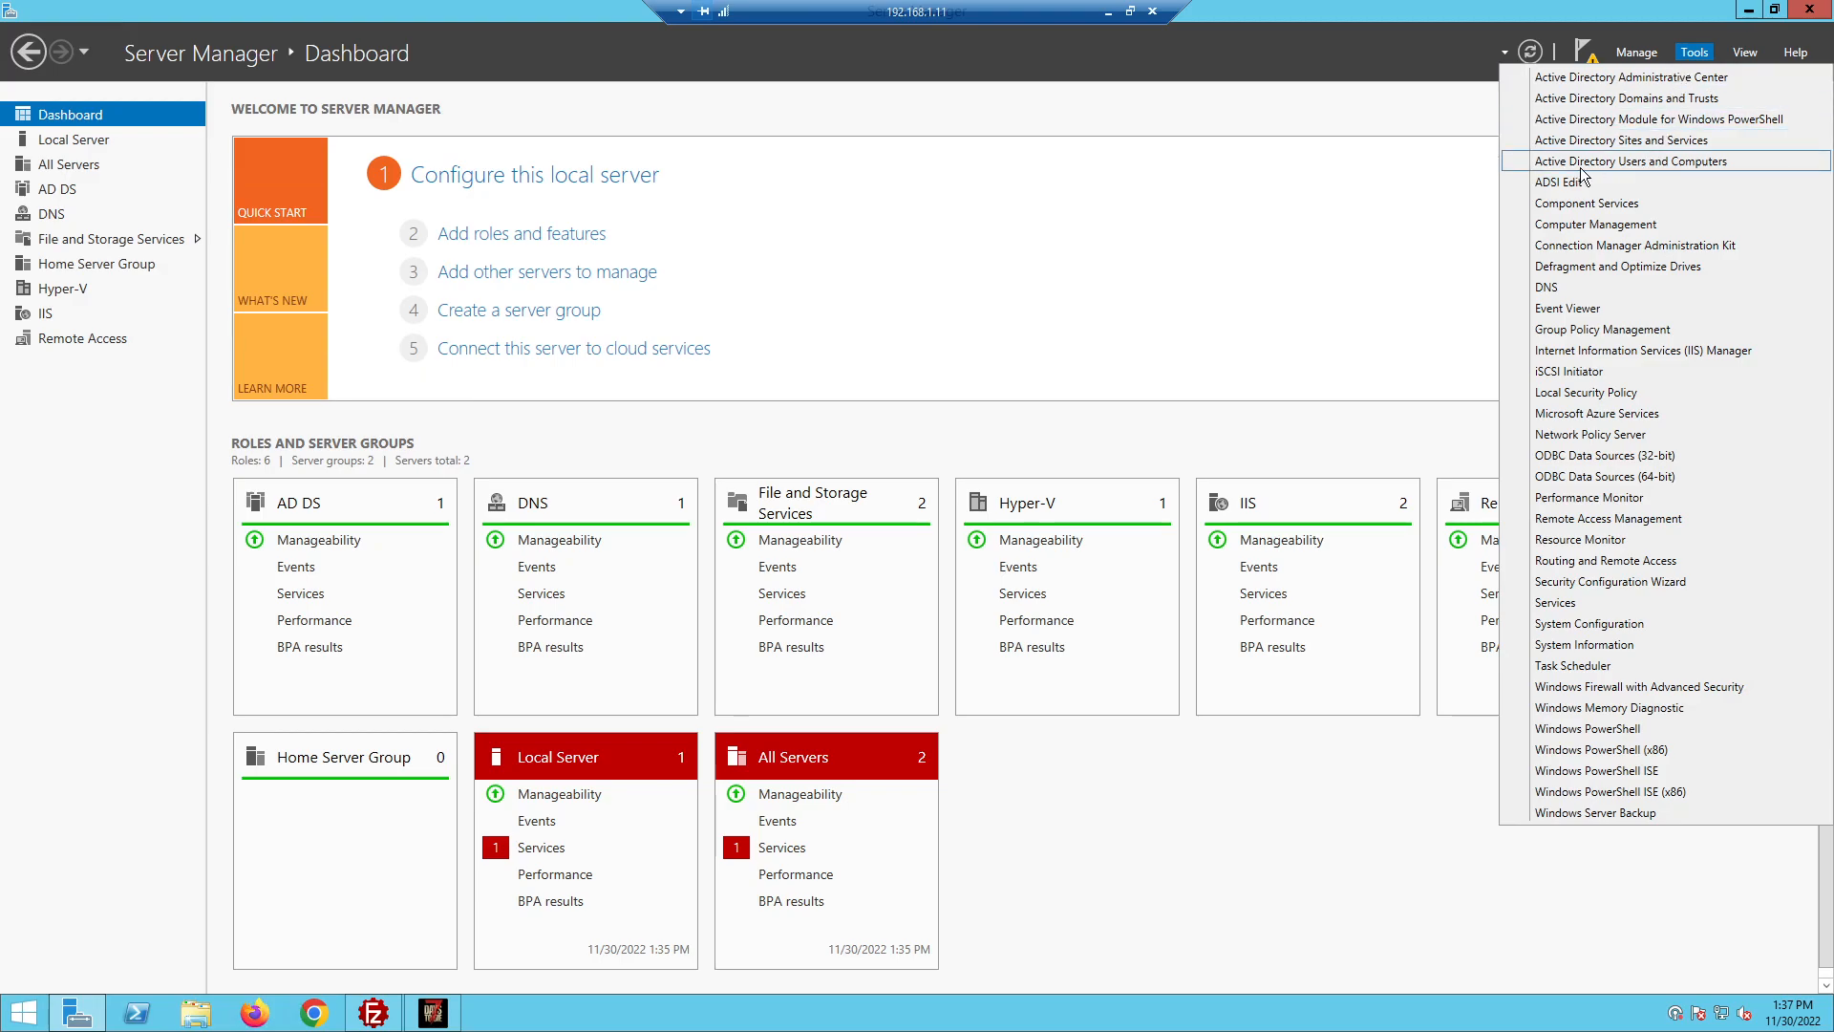
left_click(1688, 164)
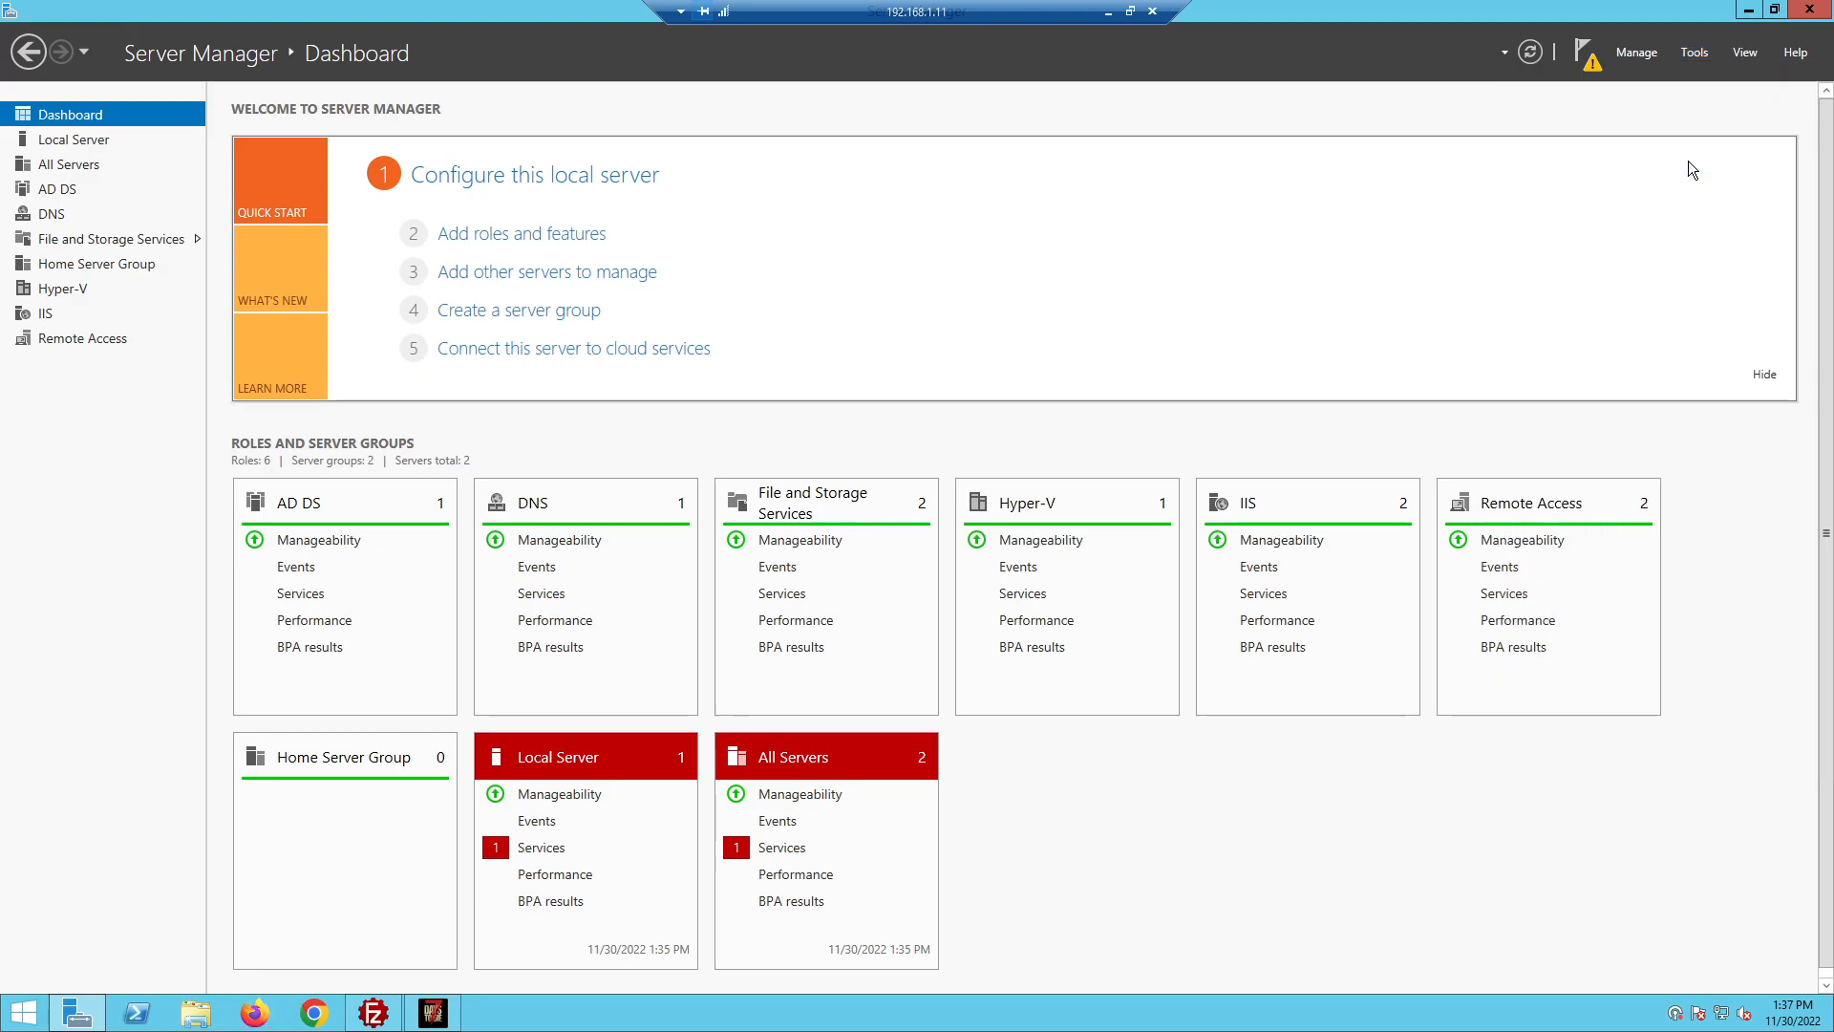
Delete the selected user account from Network users, then bring up the New > User menu
left_click(557, 640)
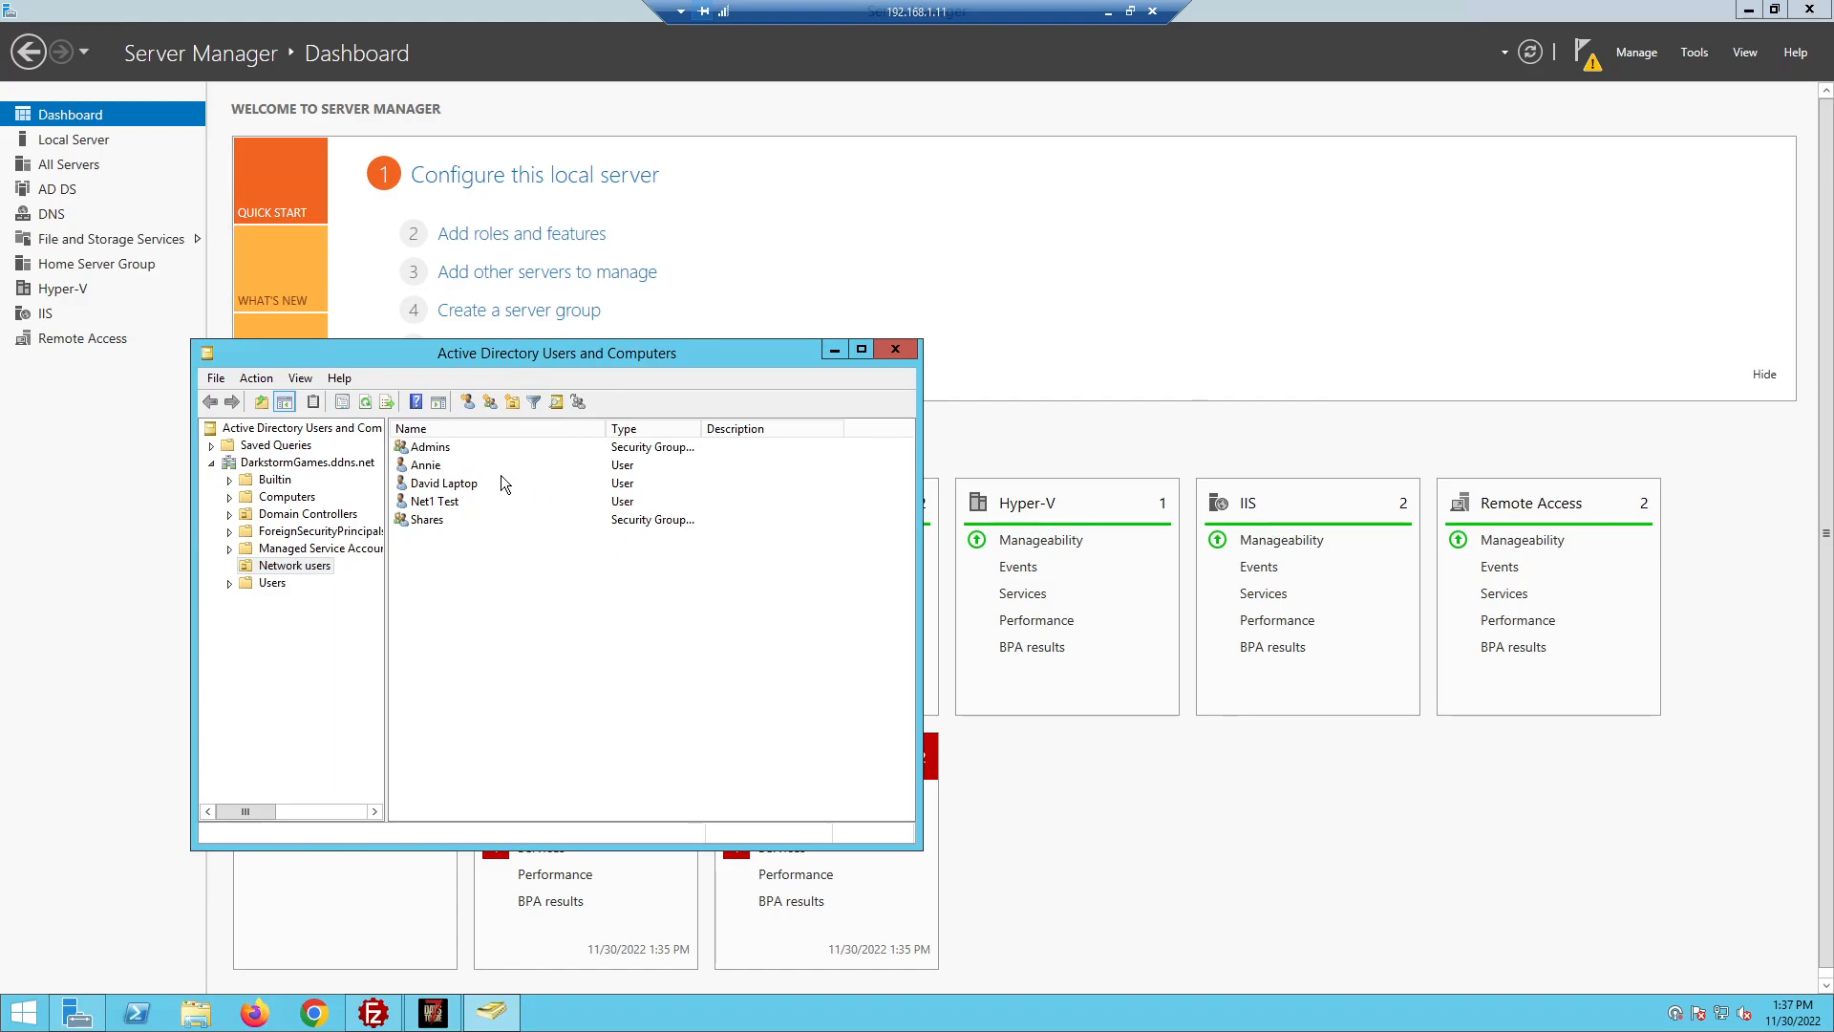
left_click(425, 466)
right_click(426, 470)
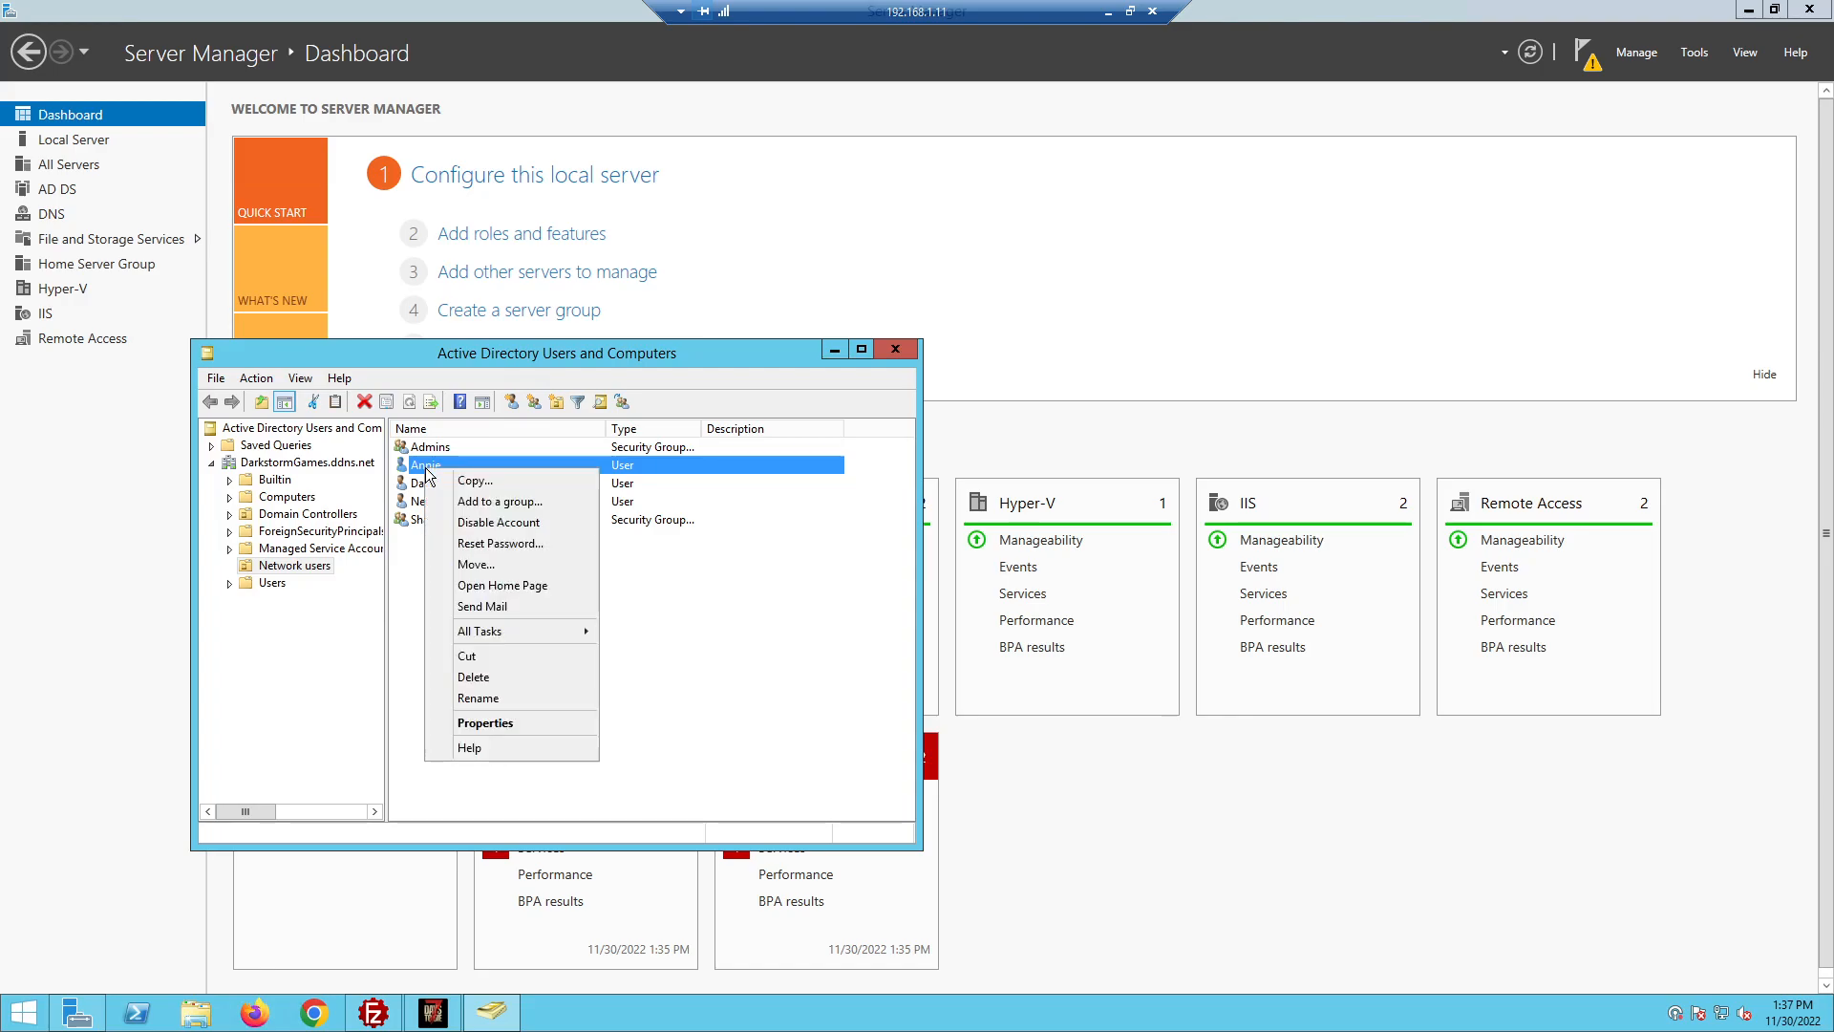
left_click(497, 677)
left_click(975, 577)
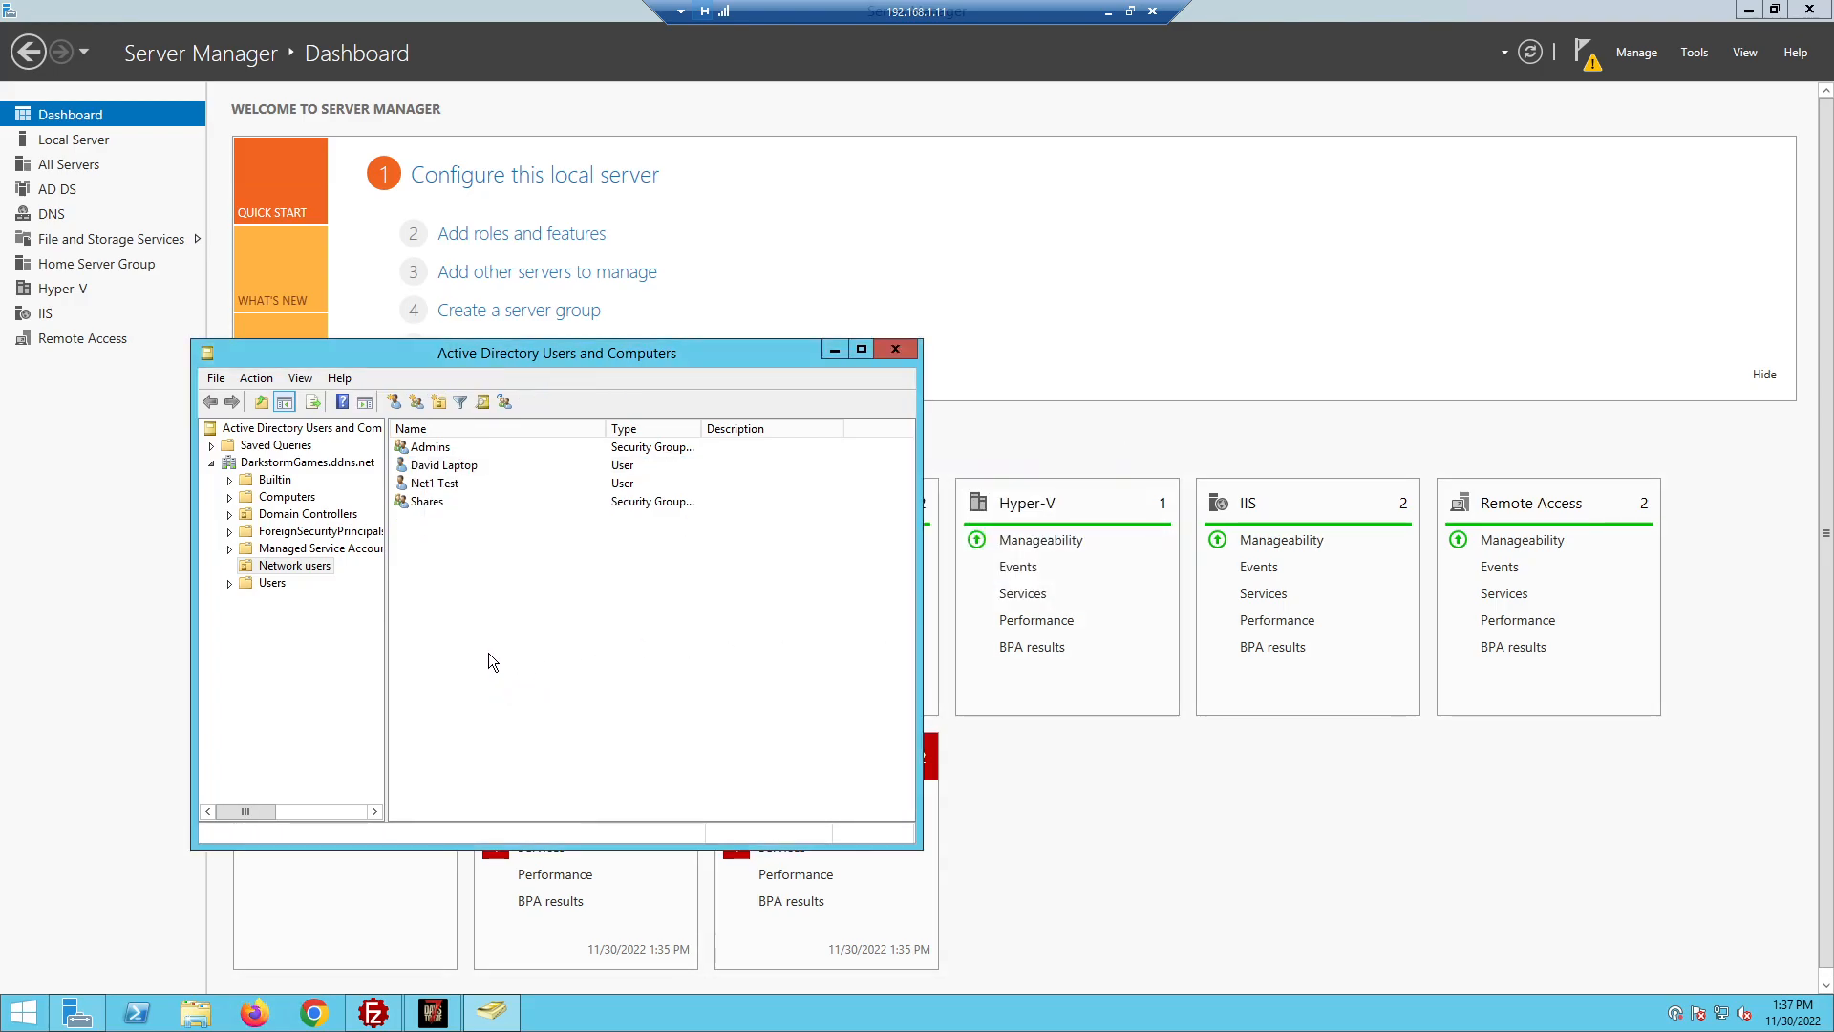
right_click(494, 583)
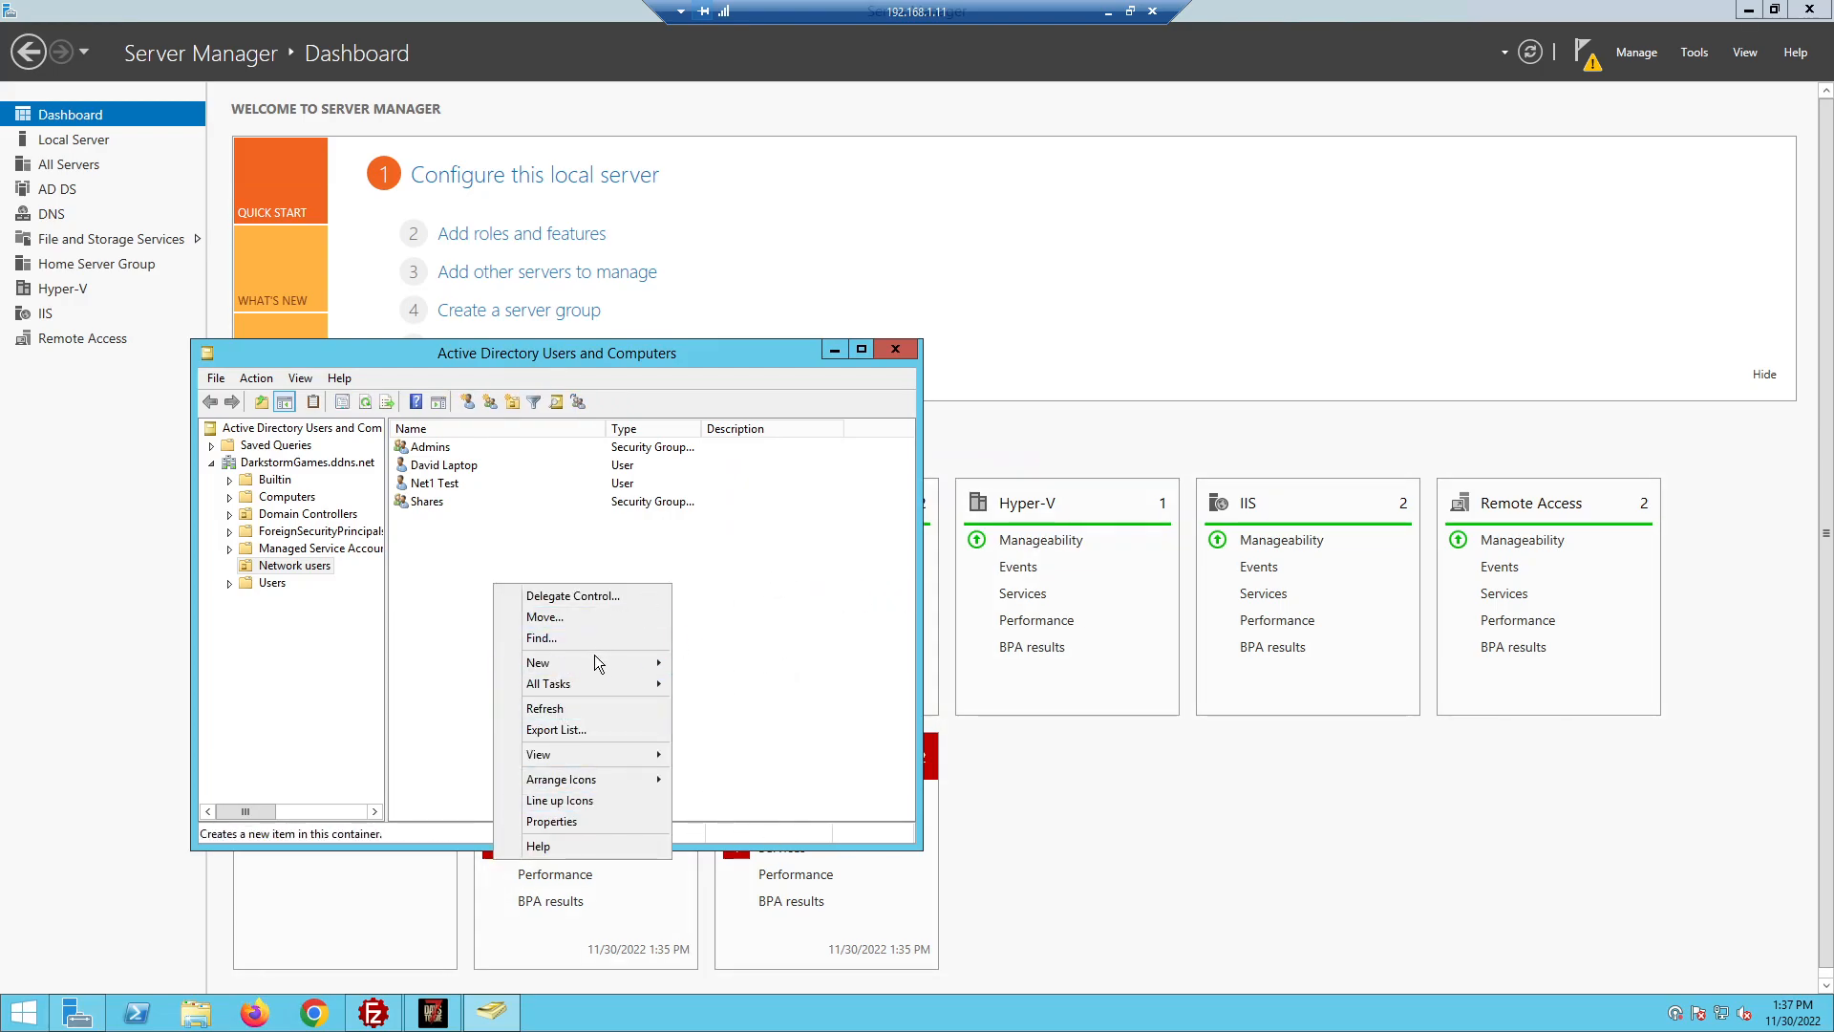
mouse_move(560, 661)
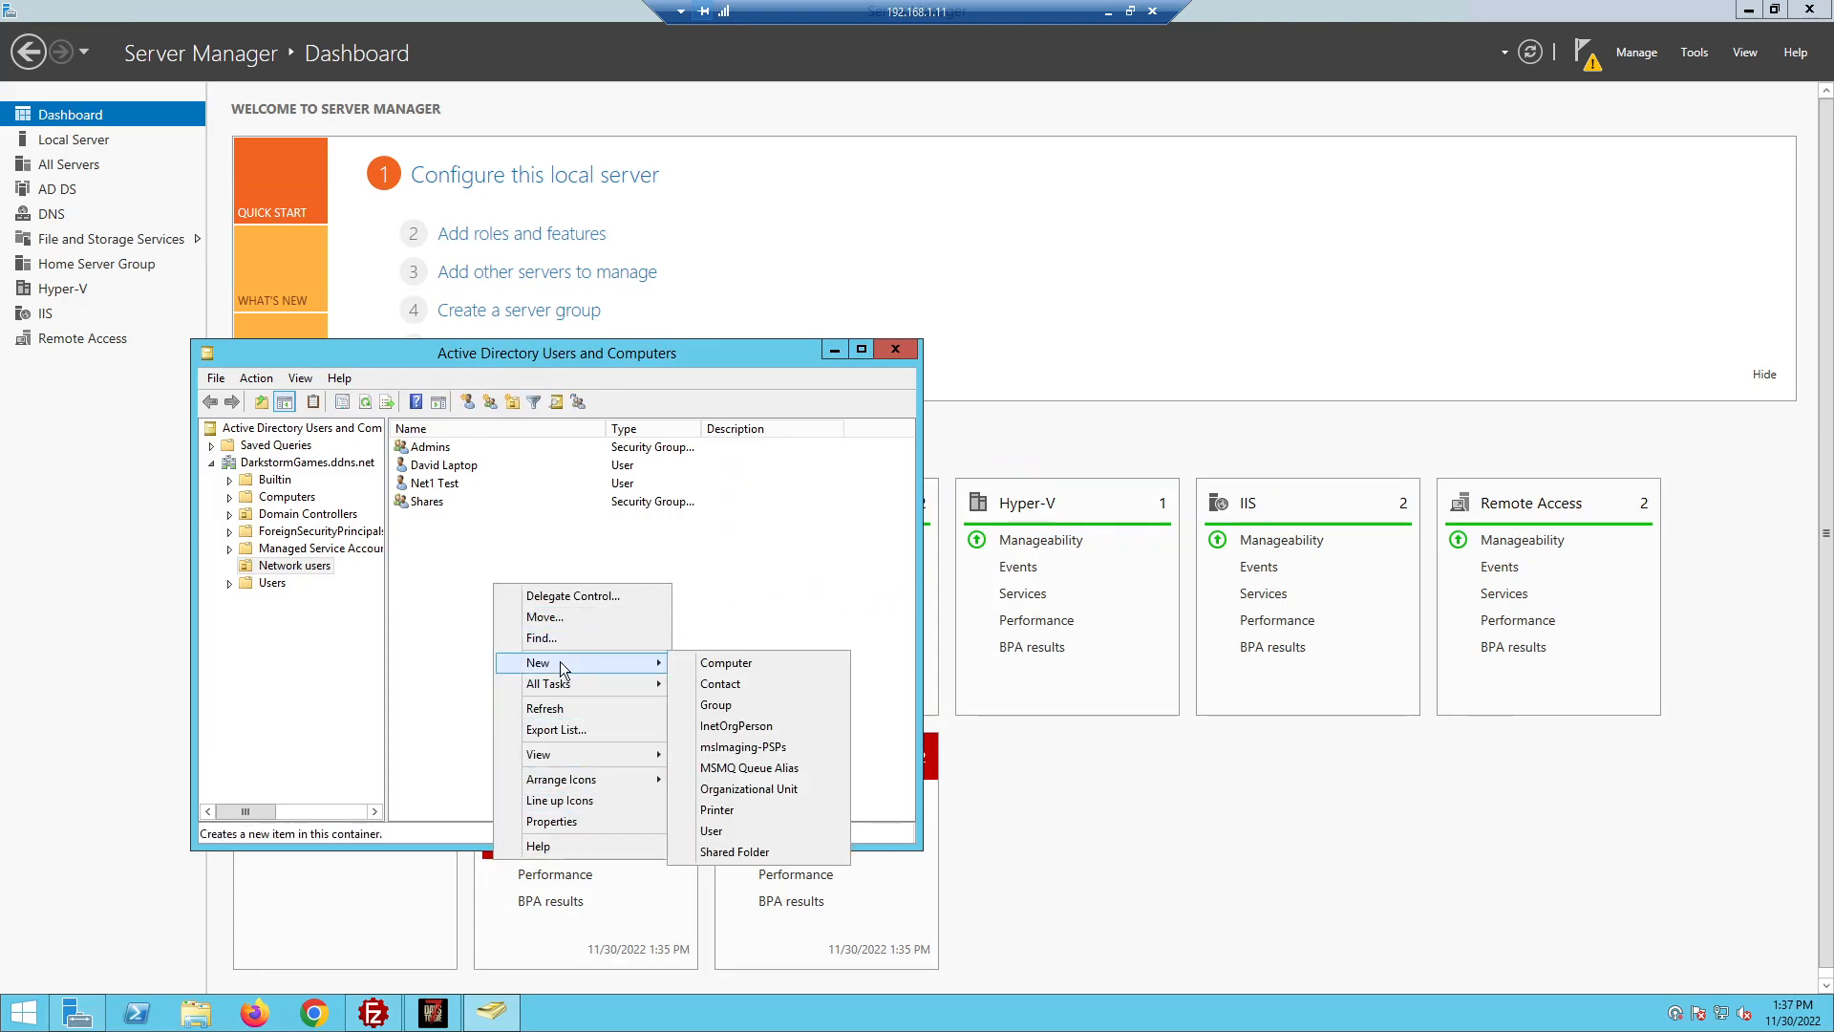
Enter the new user's first name and logon name with the DarkstormGames.ddns.net suffix
left_click(730, 831)
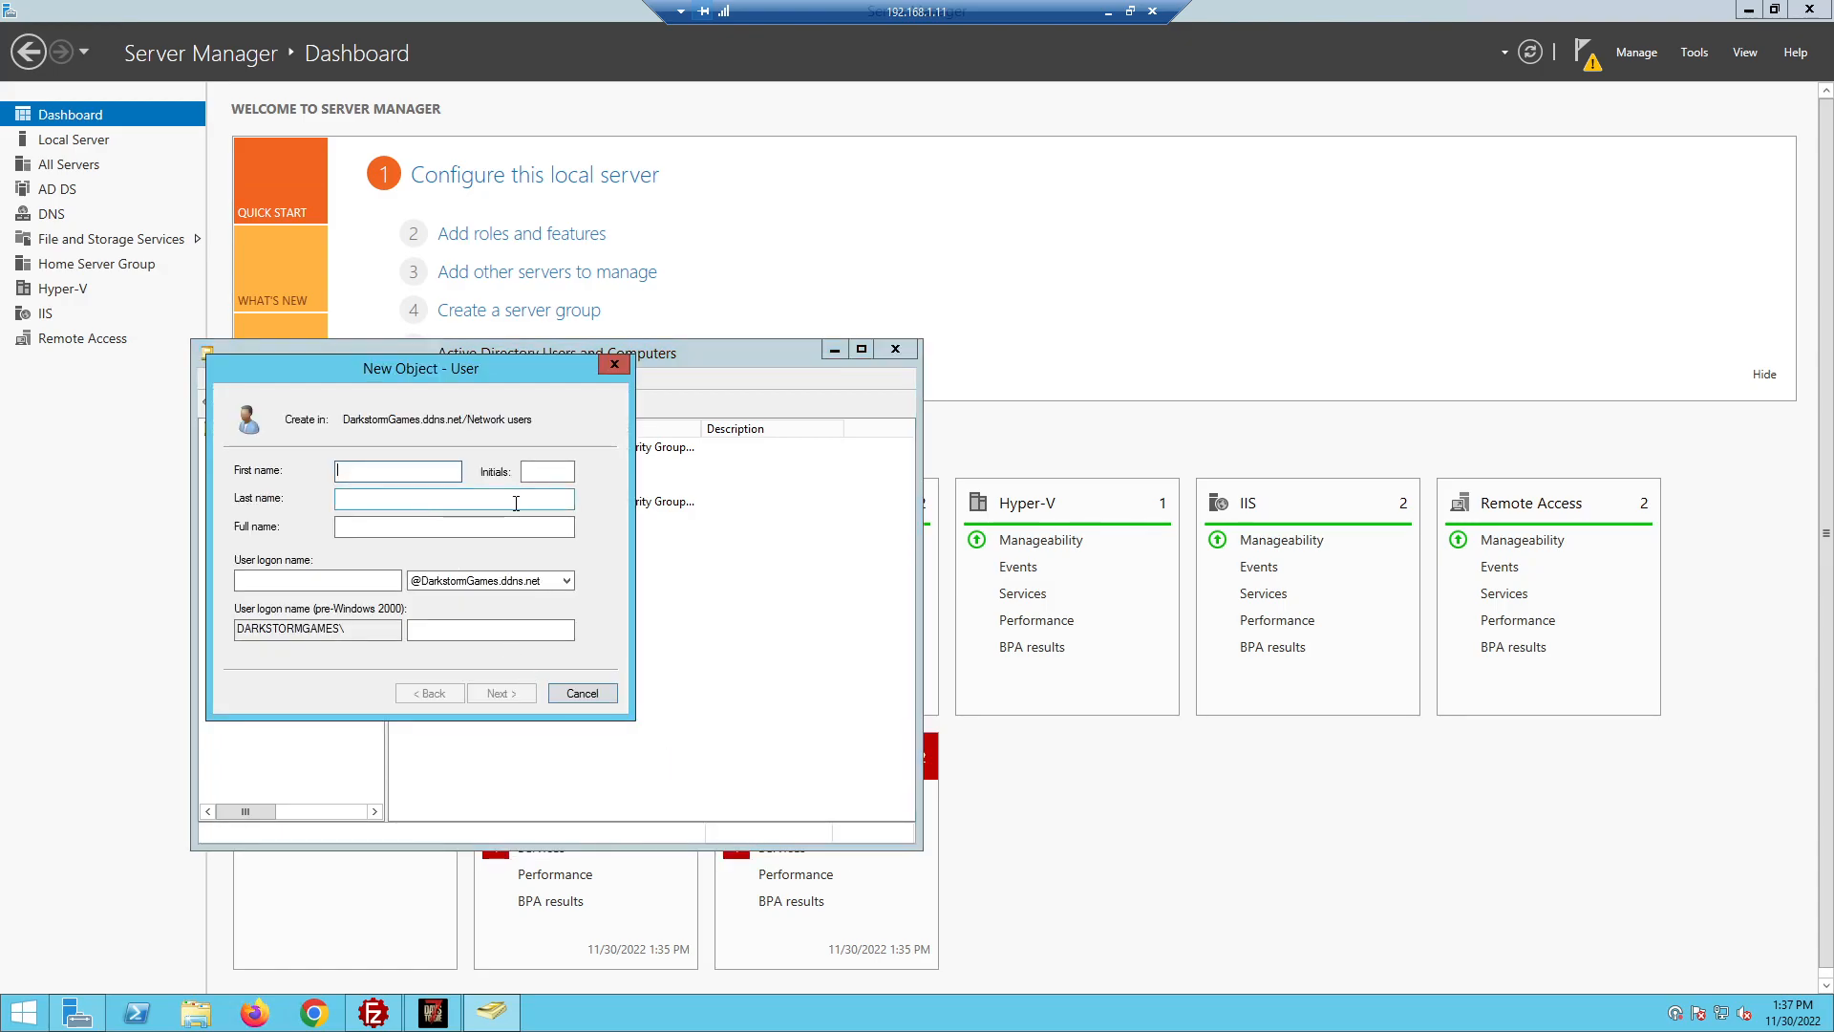
type("Annie")
left_click(363, 582)
type("Anni")
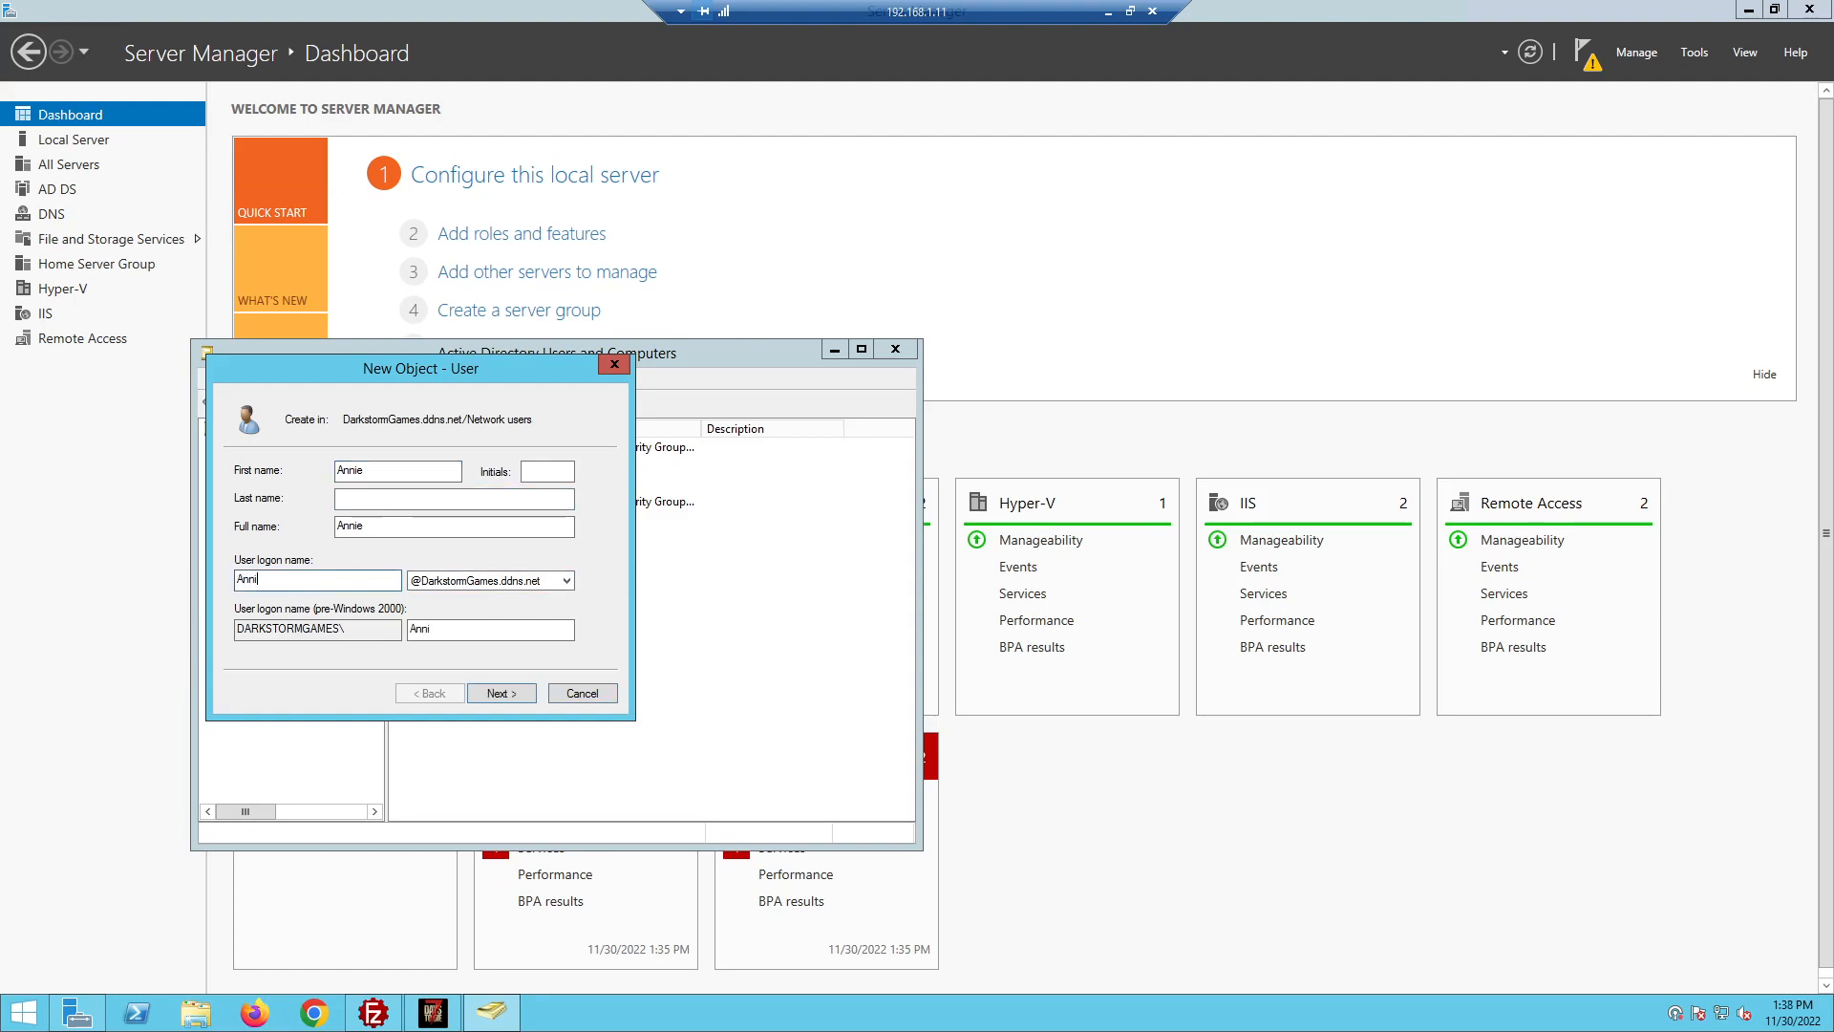
type("e.L")
left_click(531, 581)
left_click(575, 576)
Set and confirm the new user's password, then finish creating the account
left_click(497, 691)
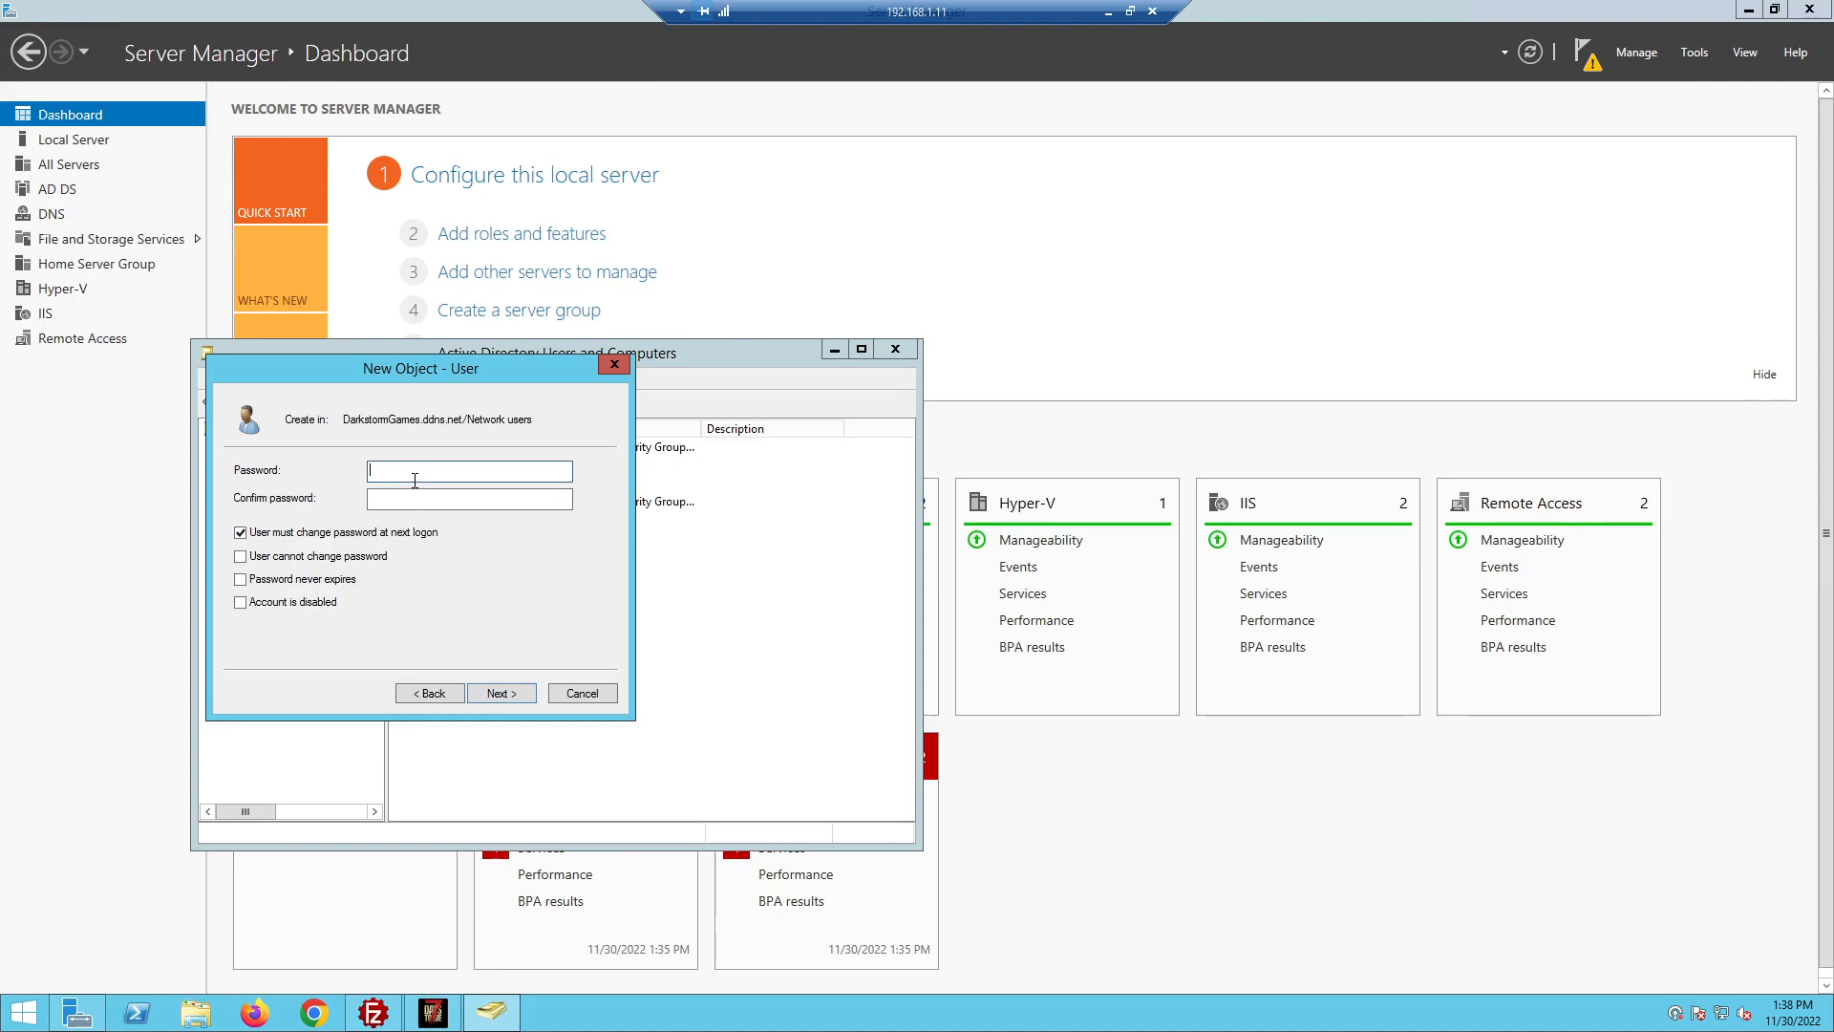
type("•••••••••")
key("Tab")
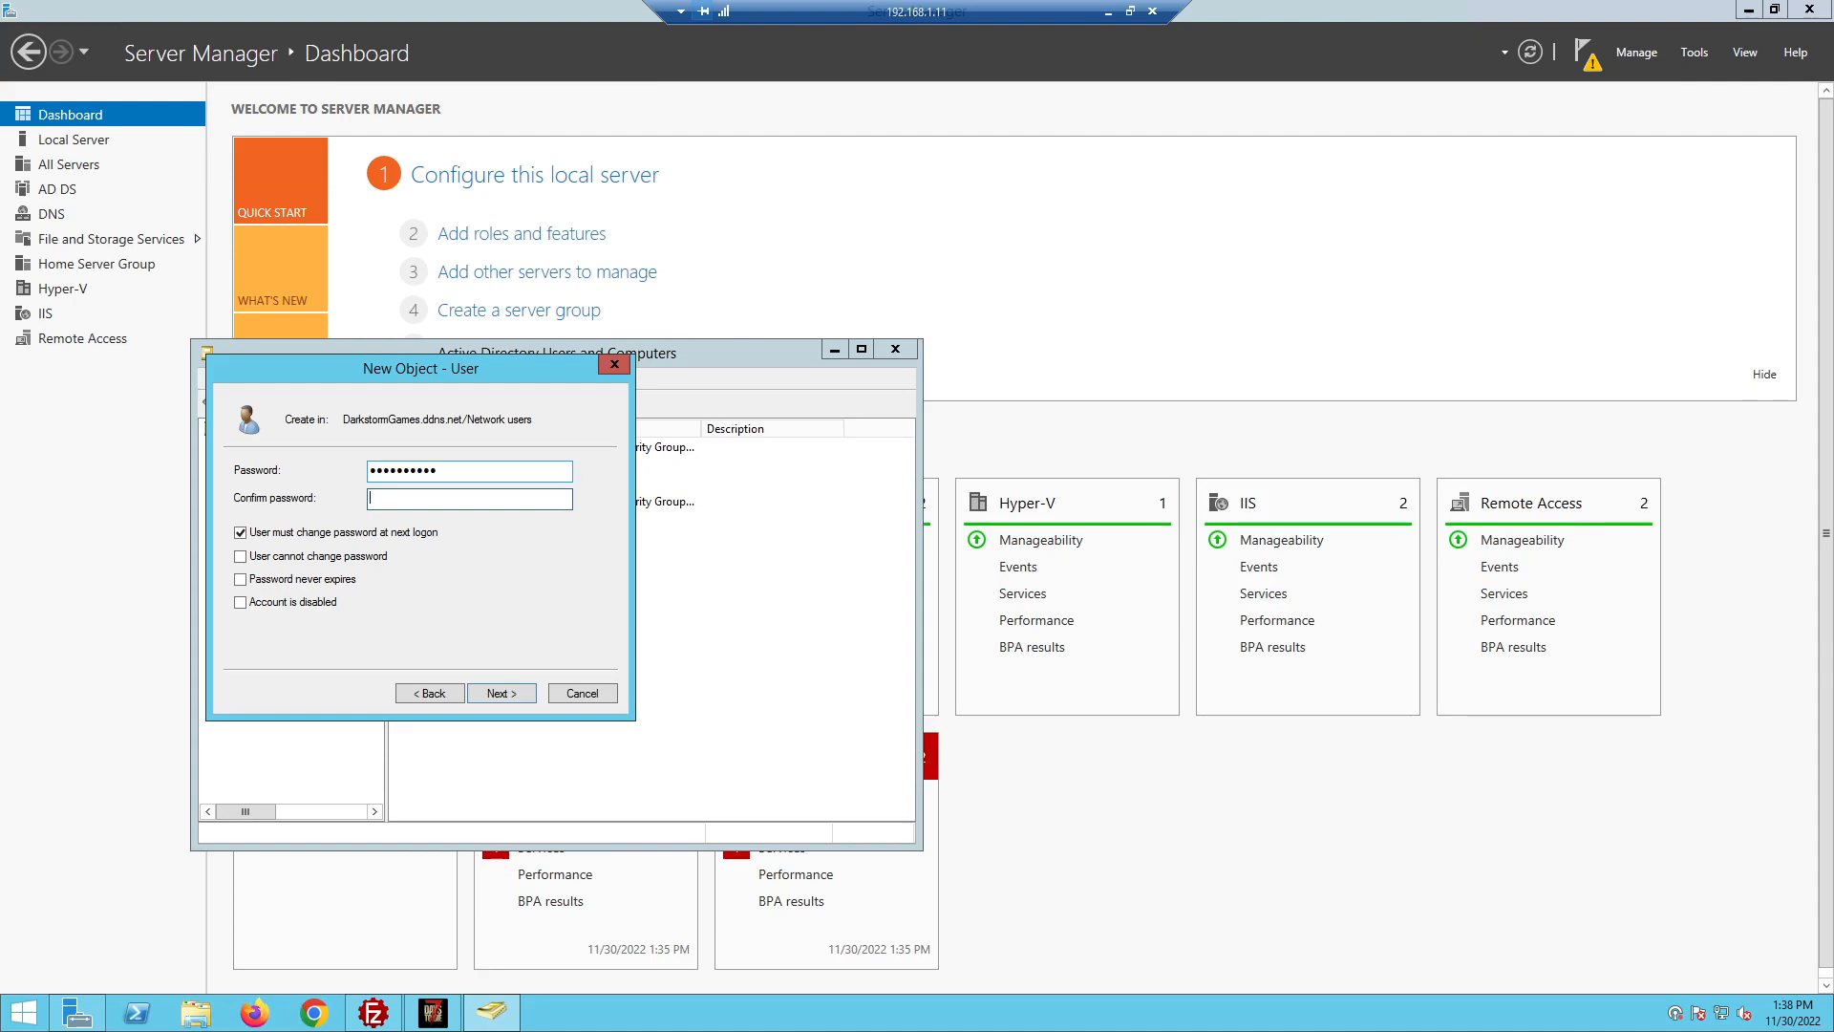
type("•••••••••")
left_click(508, 694)
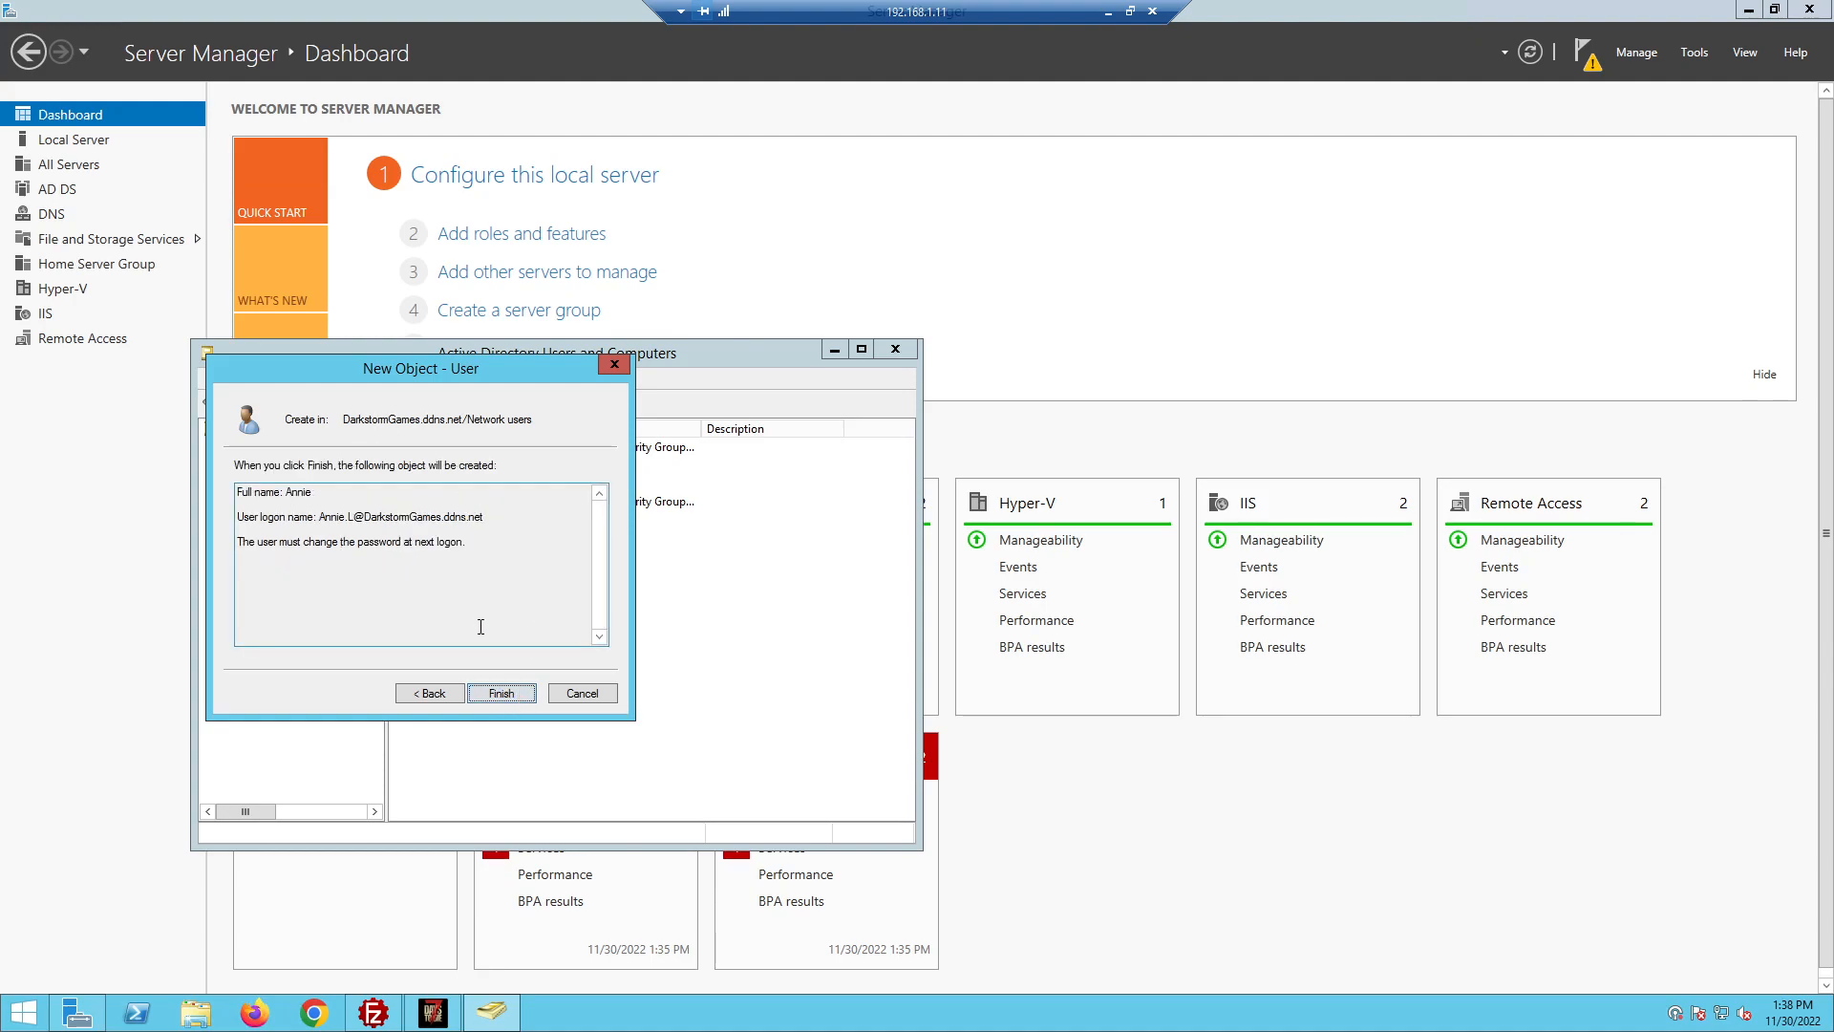
left_click(506, 694)
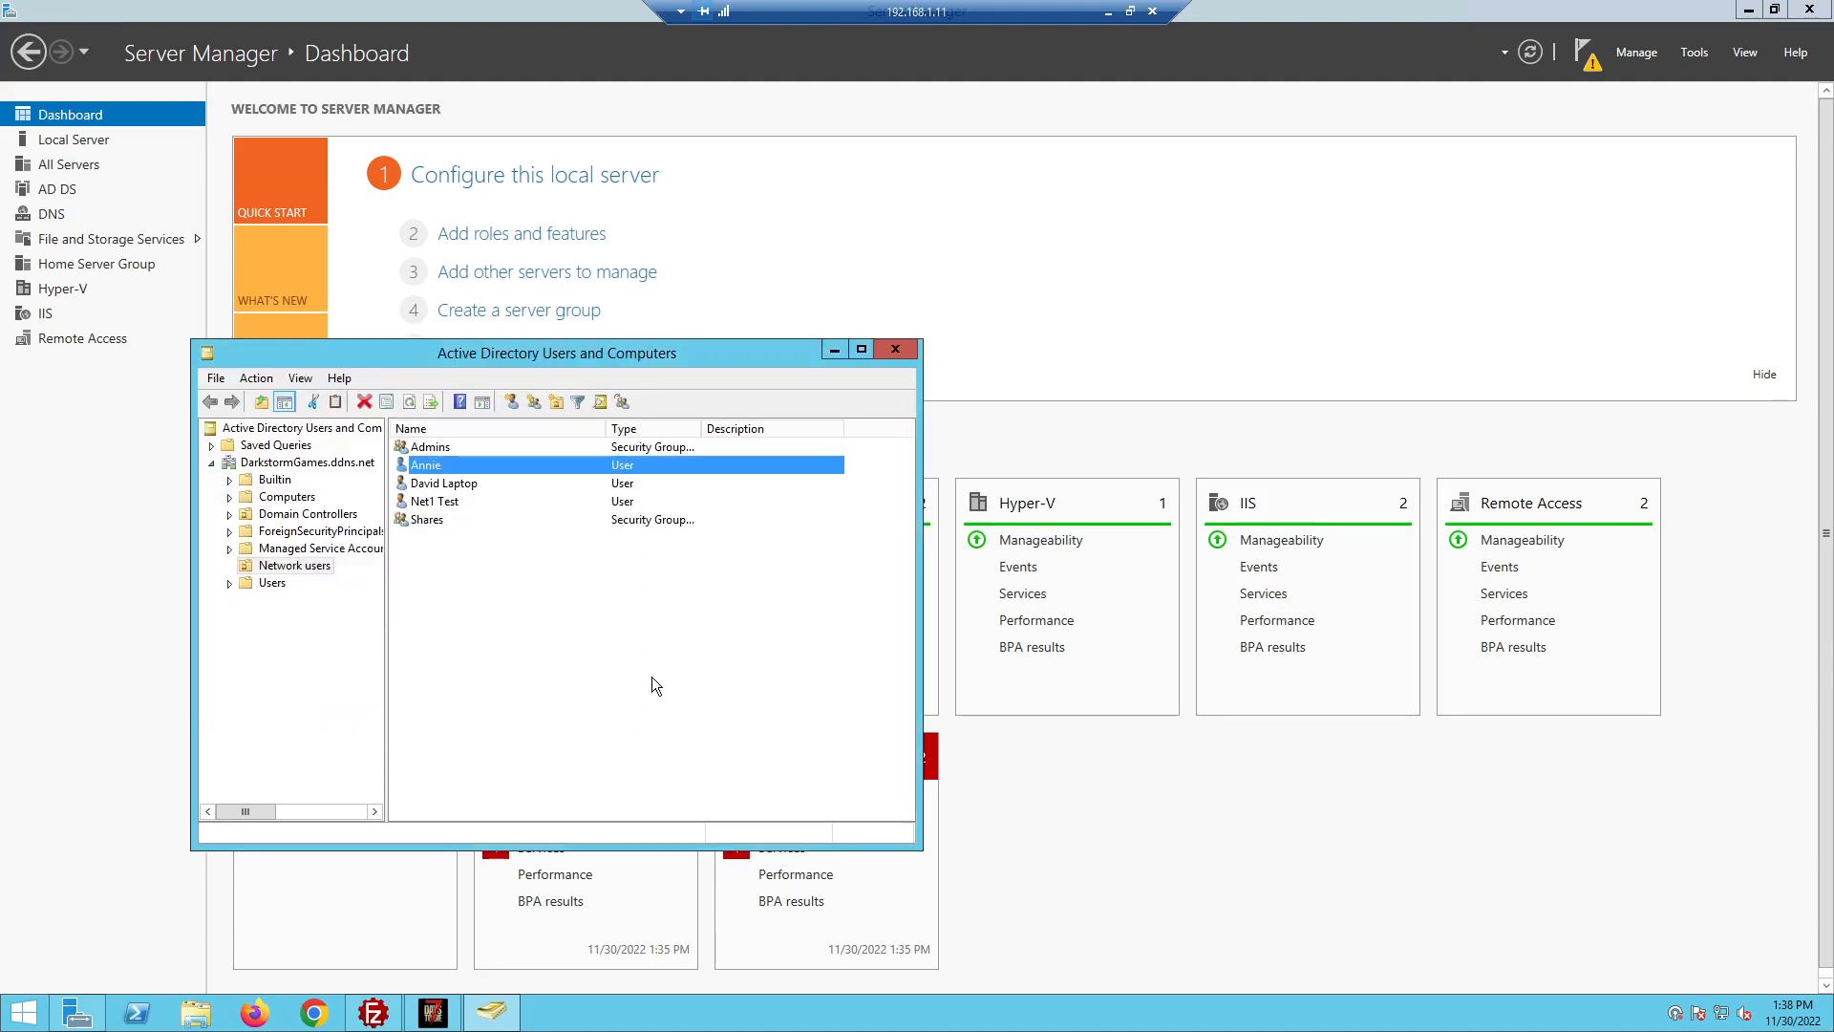
Add the new user to the Shares group from Properties > Member Of
right_click(428, 466)
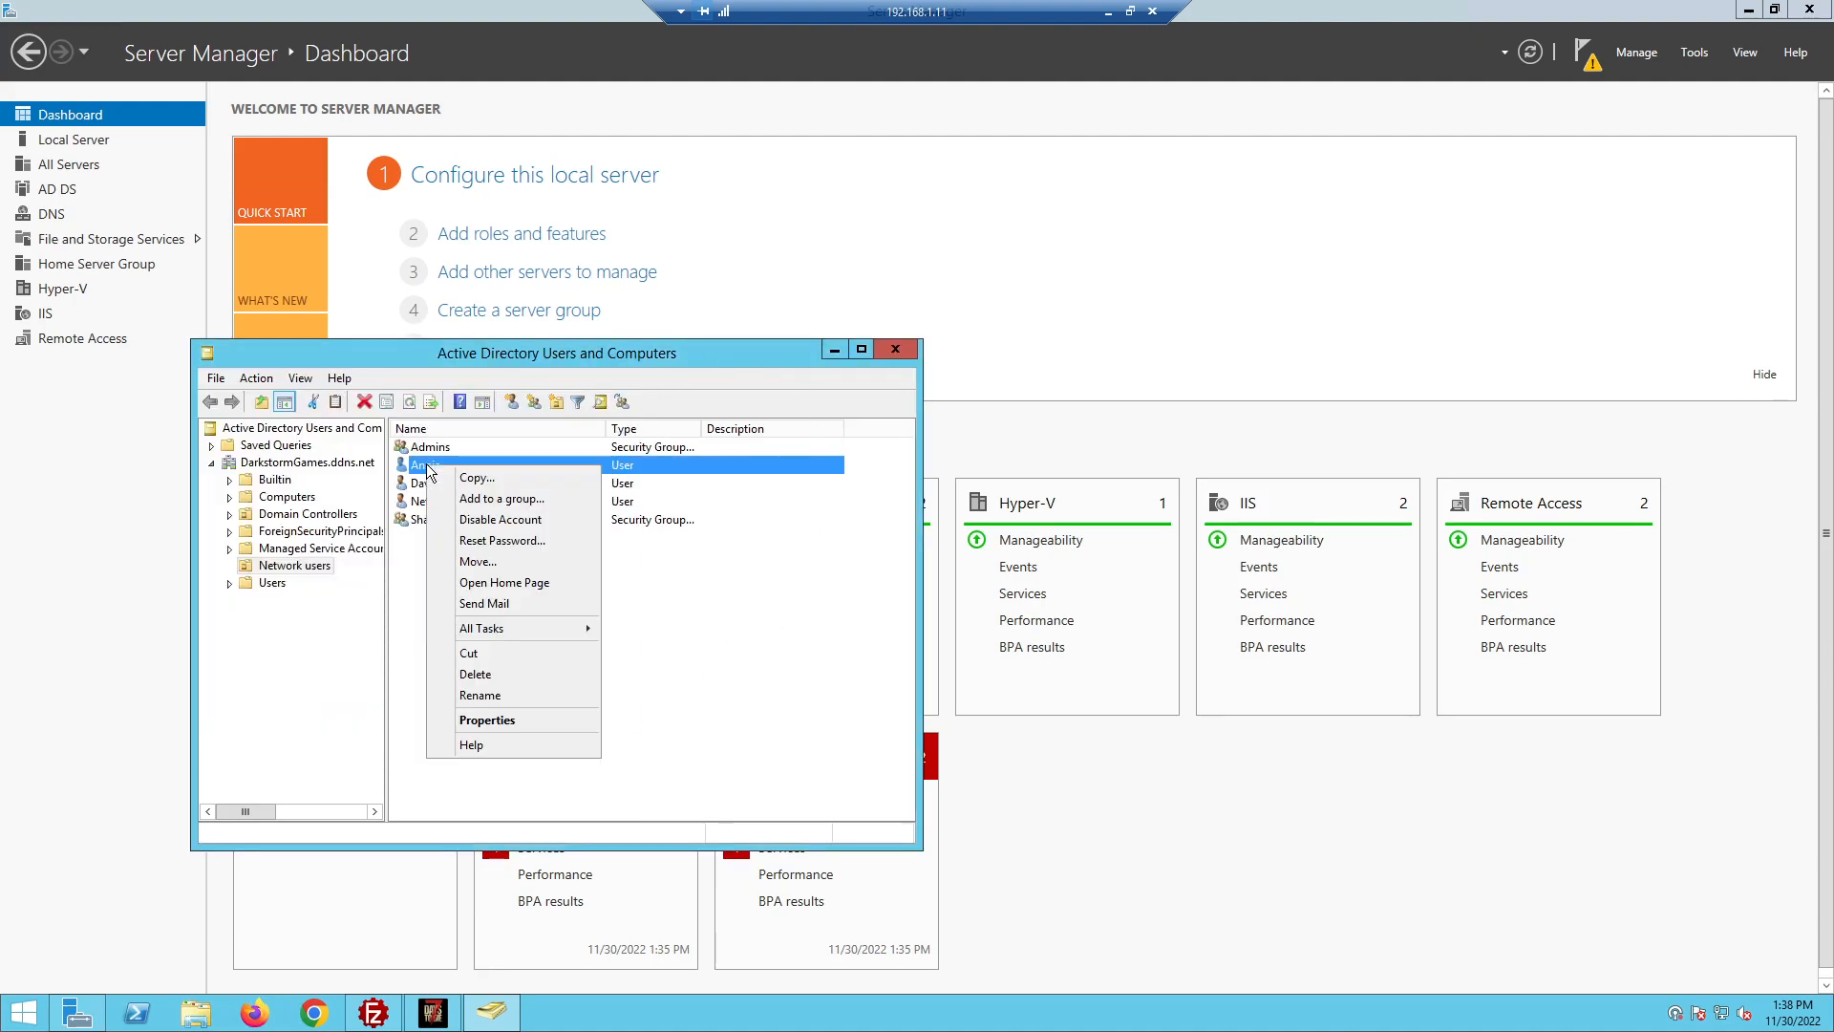
left_click(496, 722)
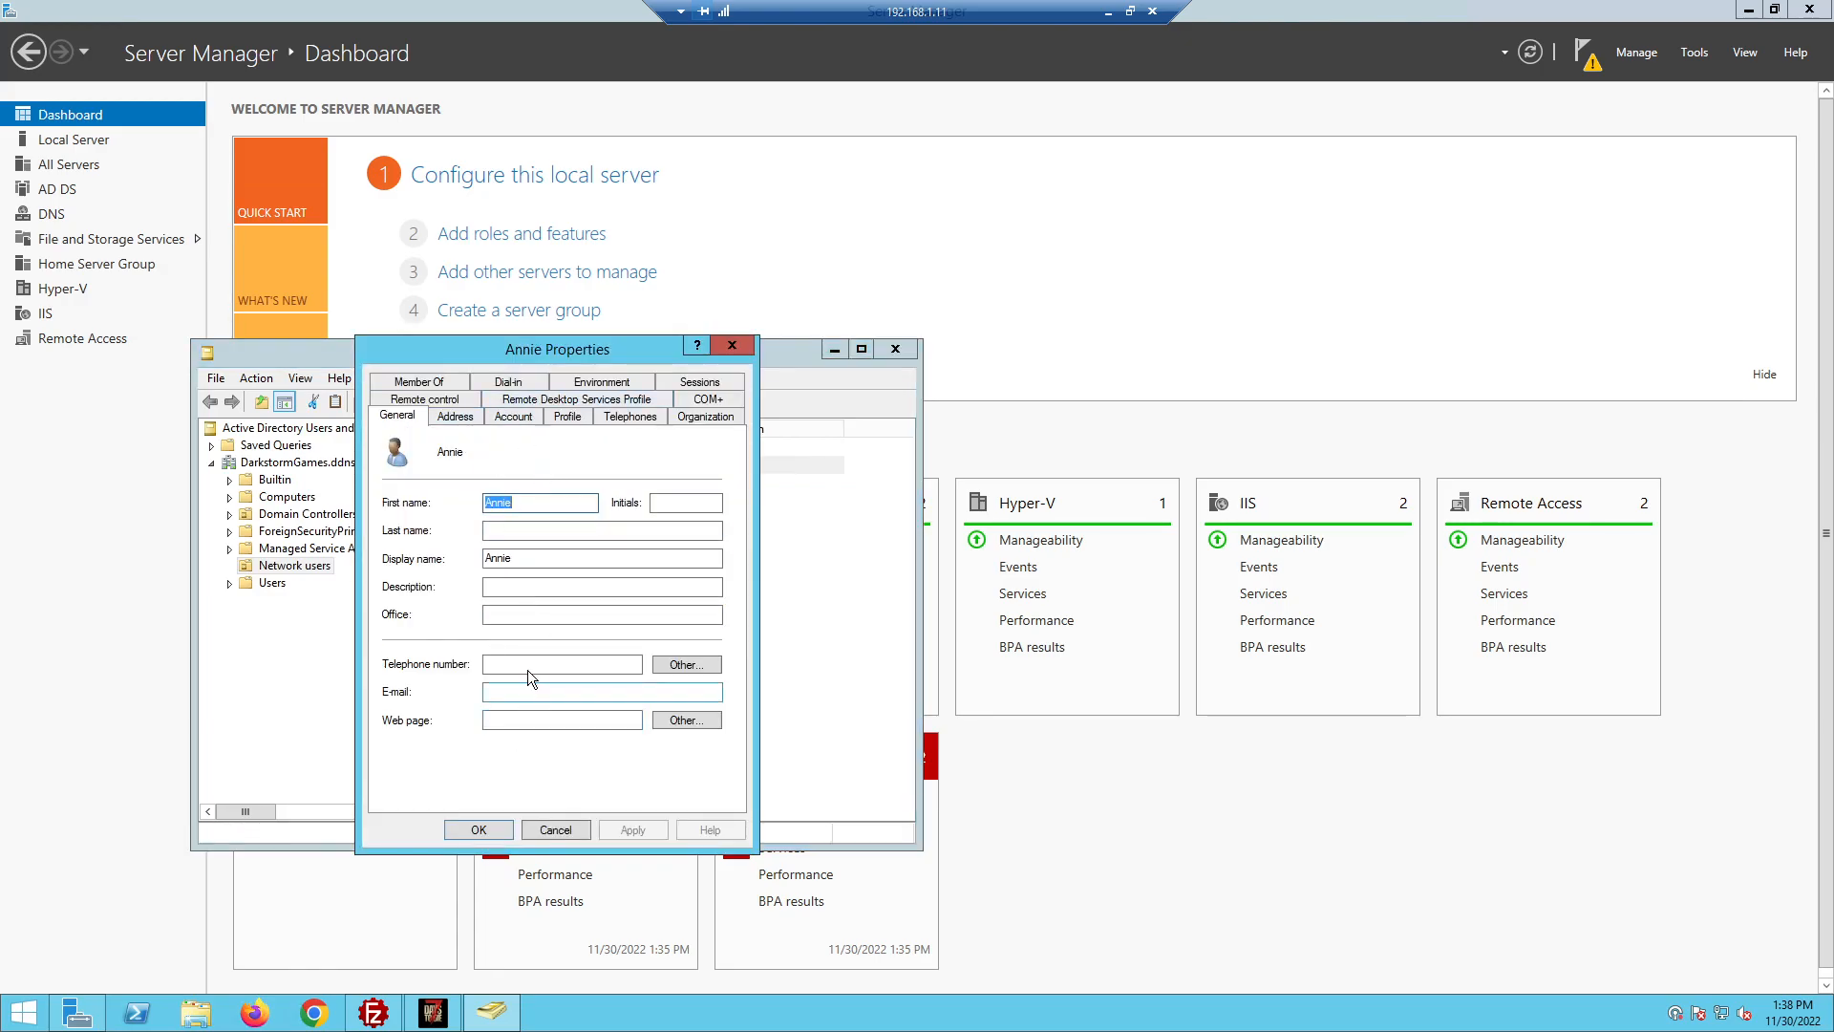
left_click(438, 386)
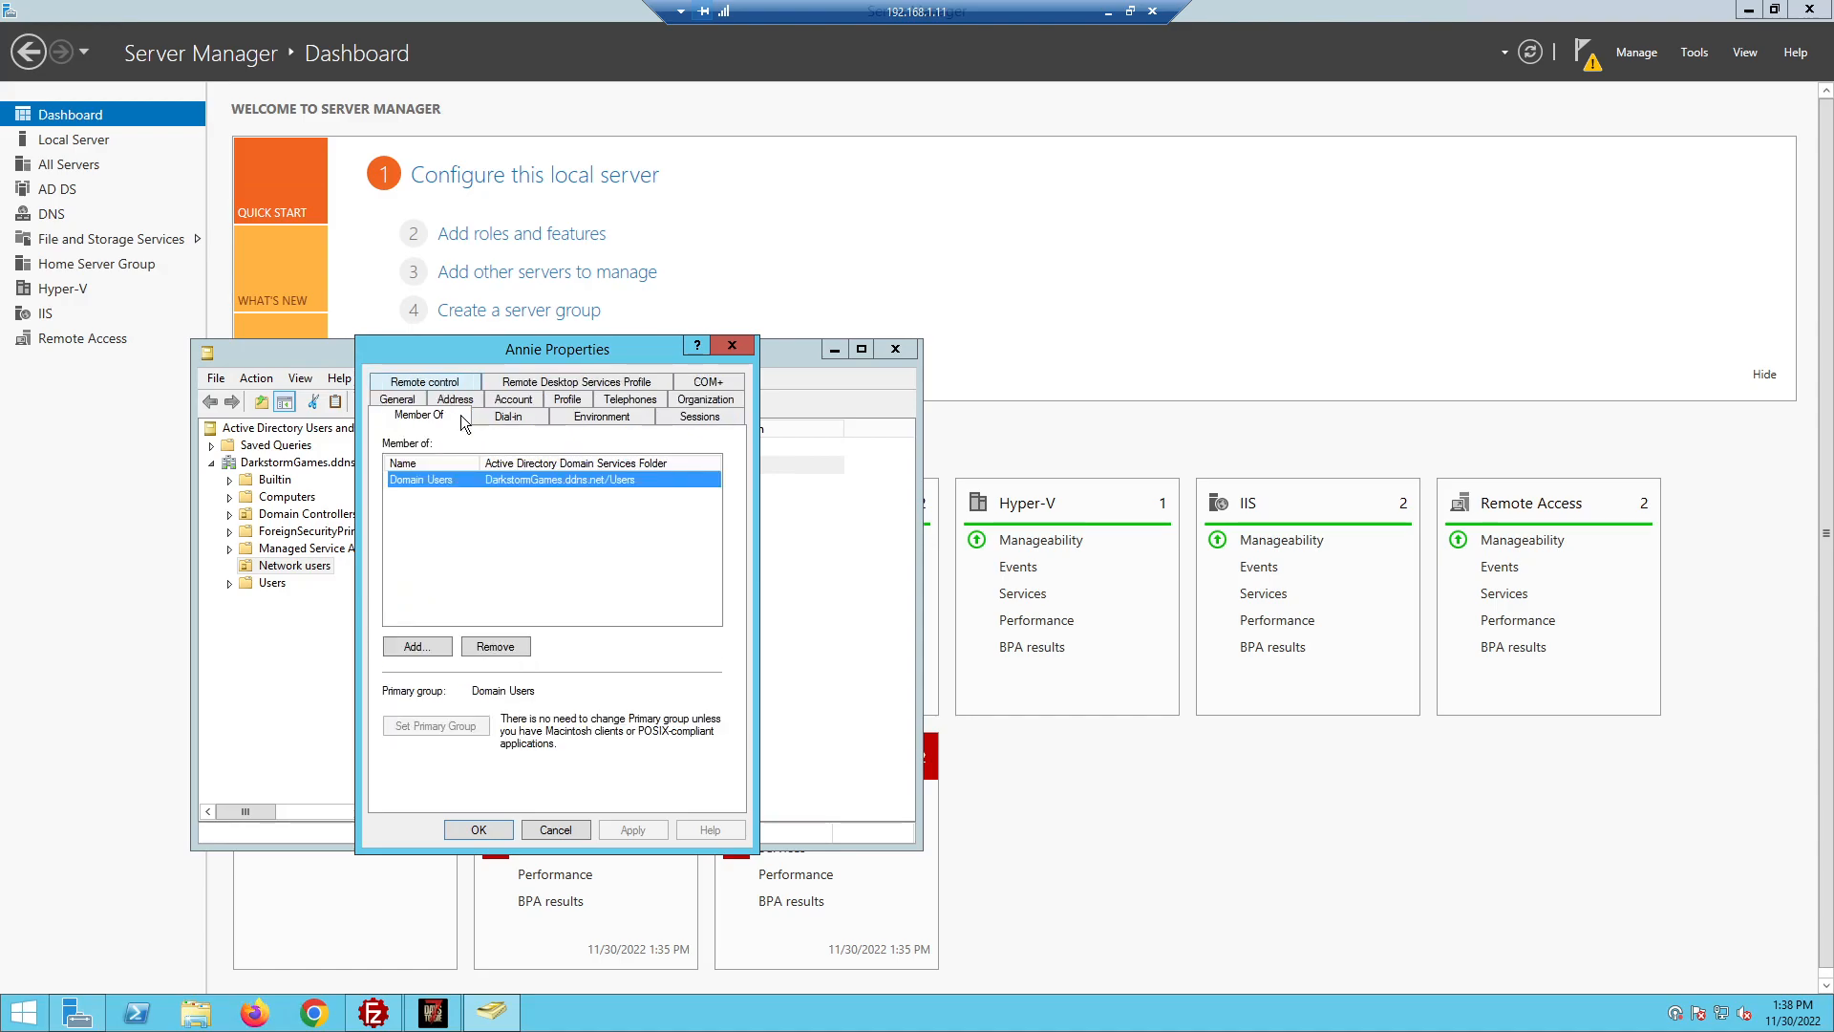
left_click(416, 647)
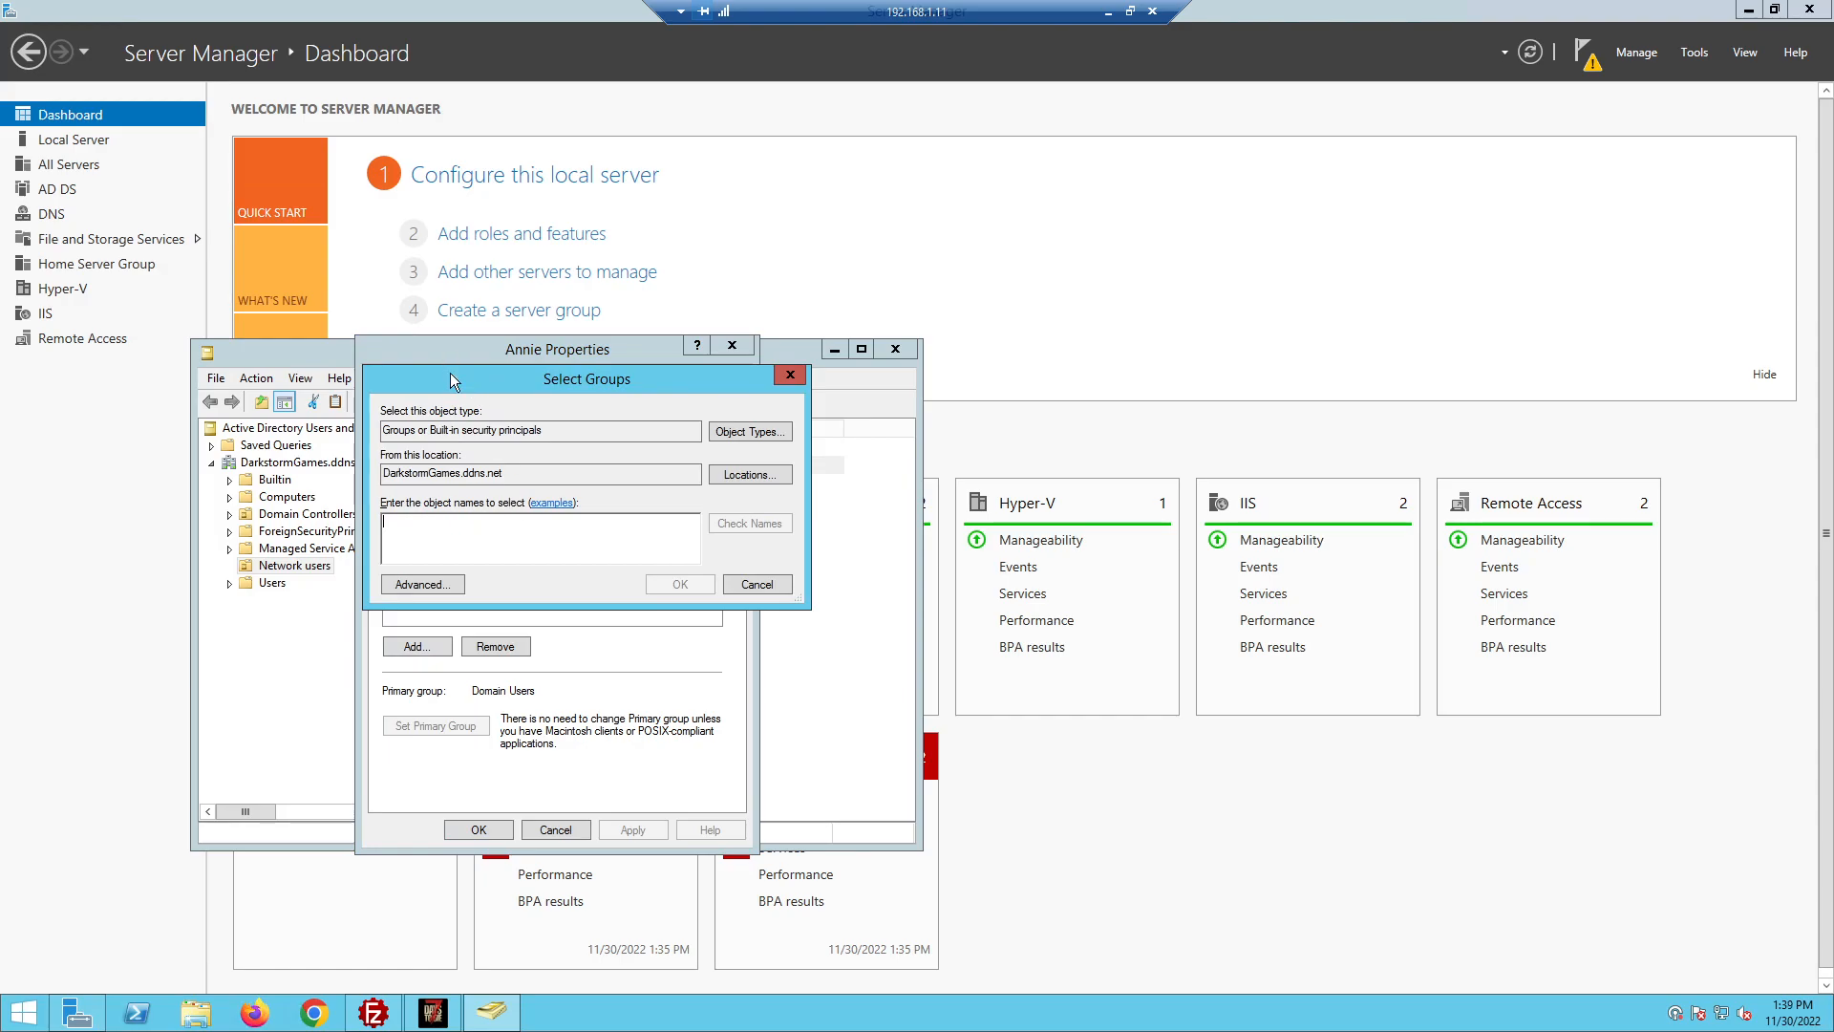
type("s")
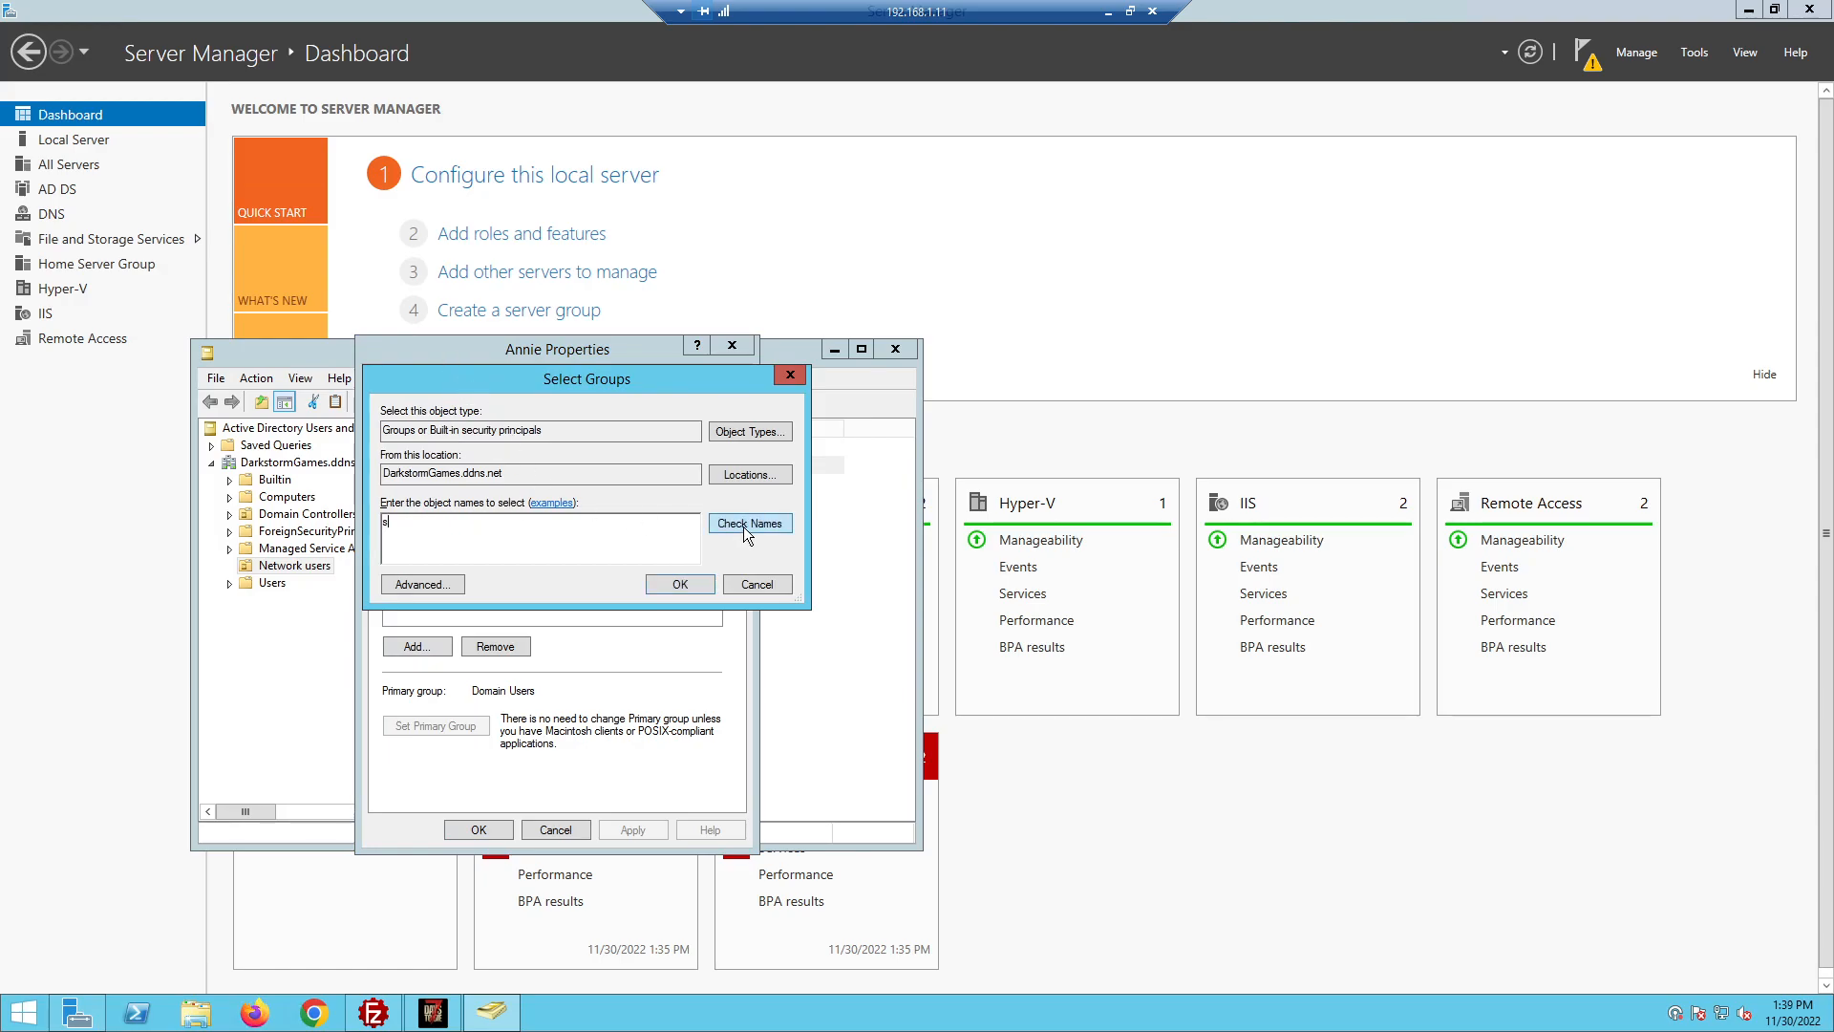
type("har")
left_click(741, 532)
left_click(679, 583)
left_click_drag(599, 360, 1120, 358)
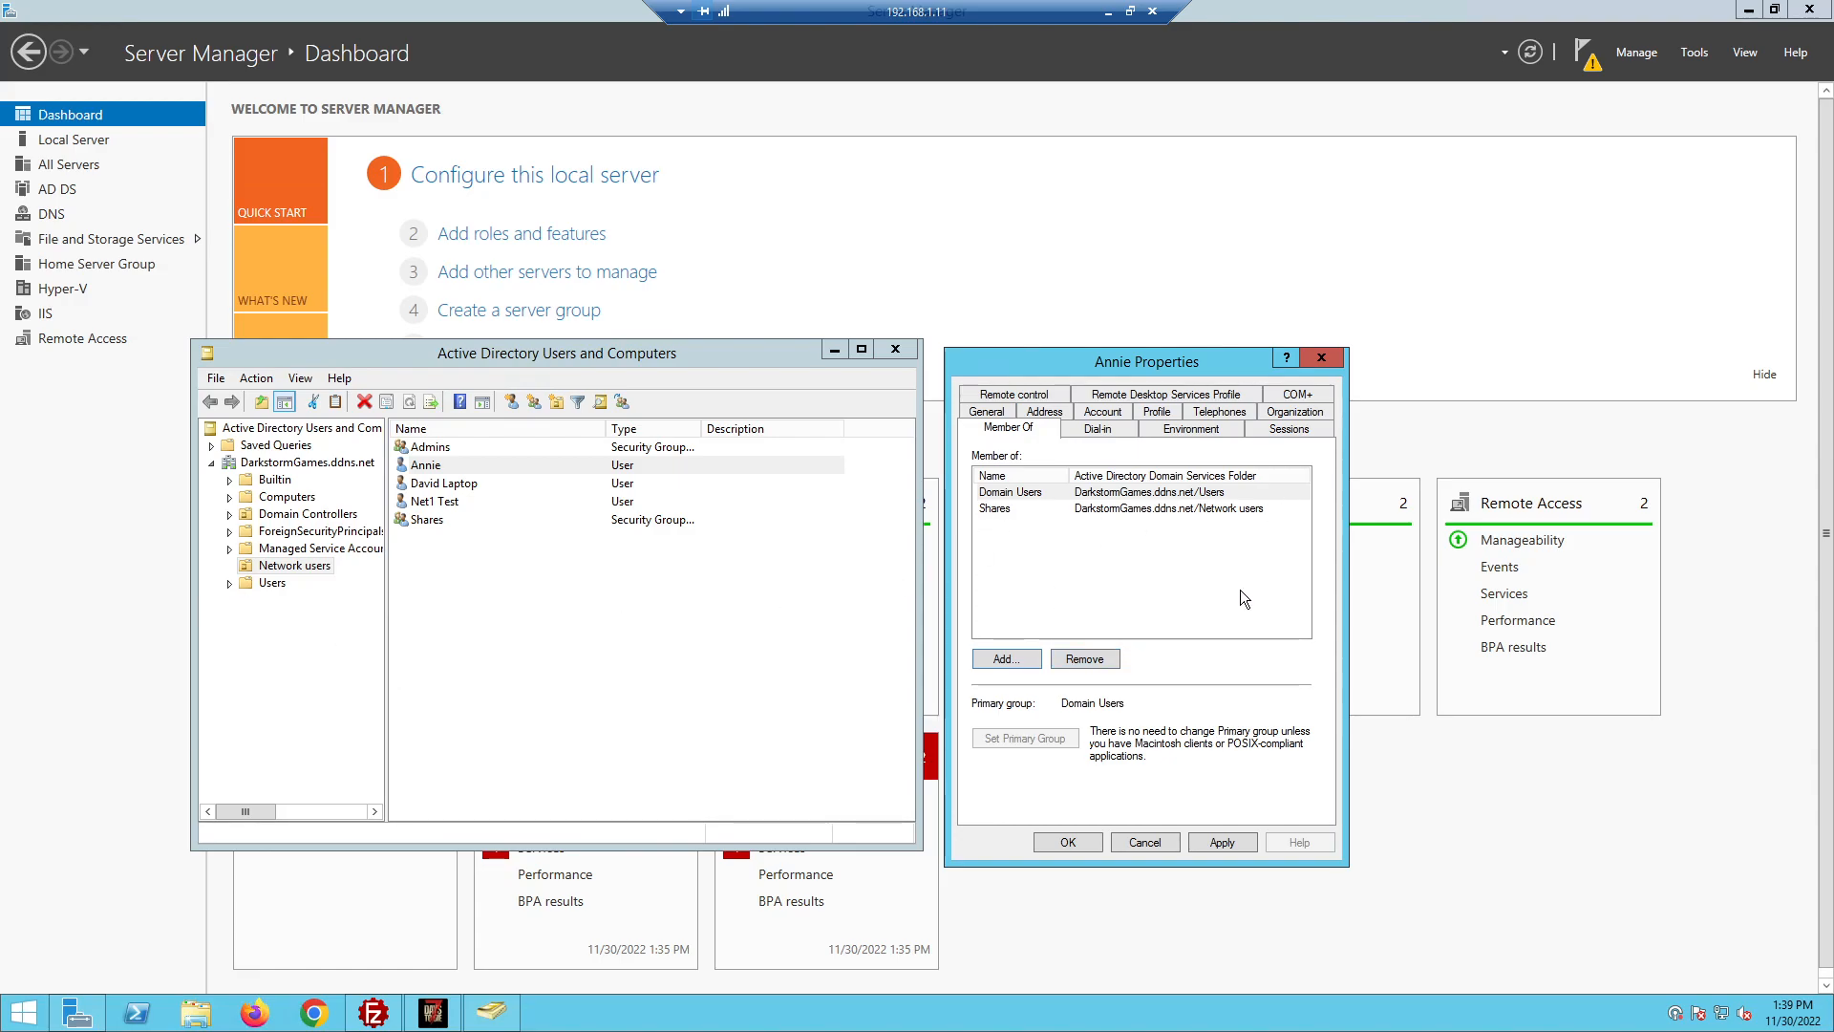
Review the user's Account, Telephones, Organization and Sessions tabs
left_click(1102, 411)
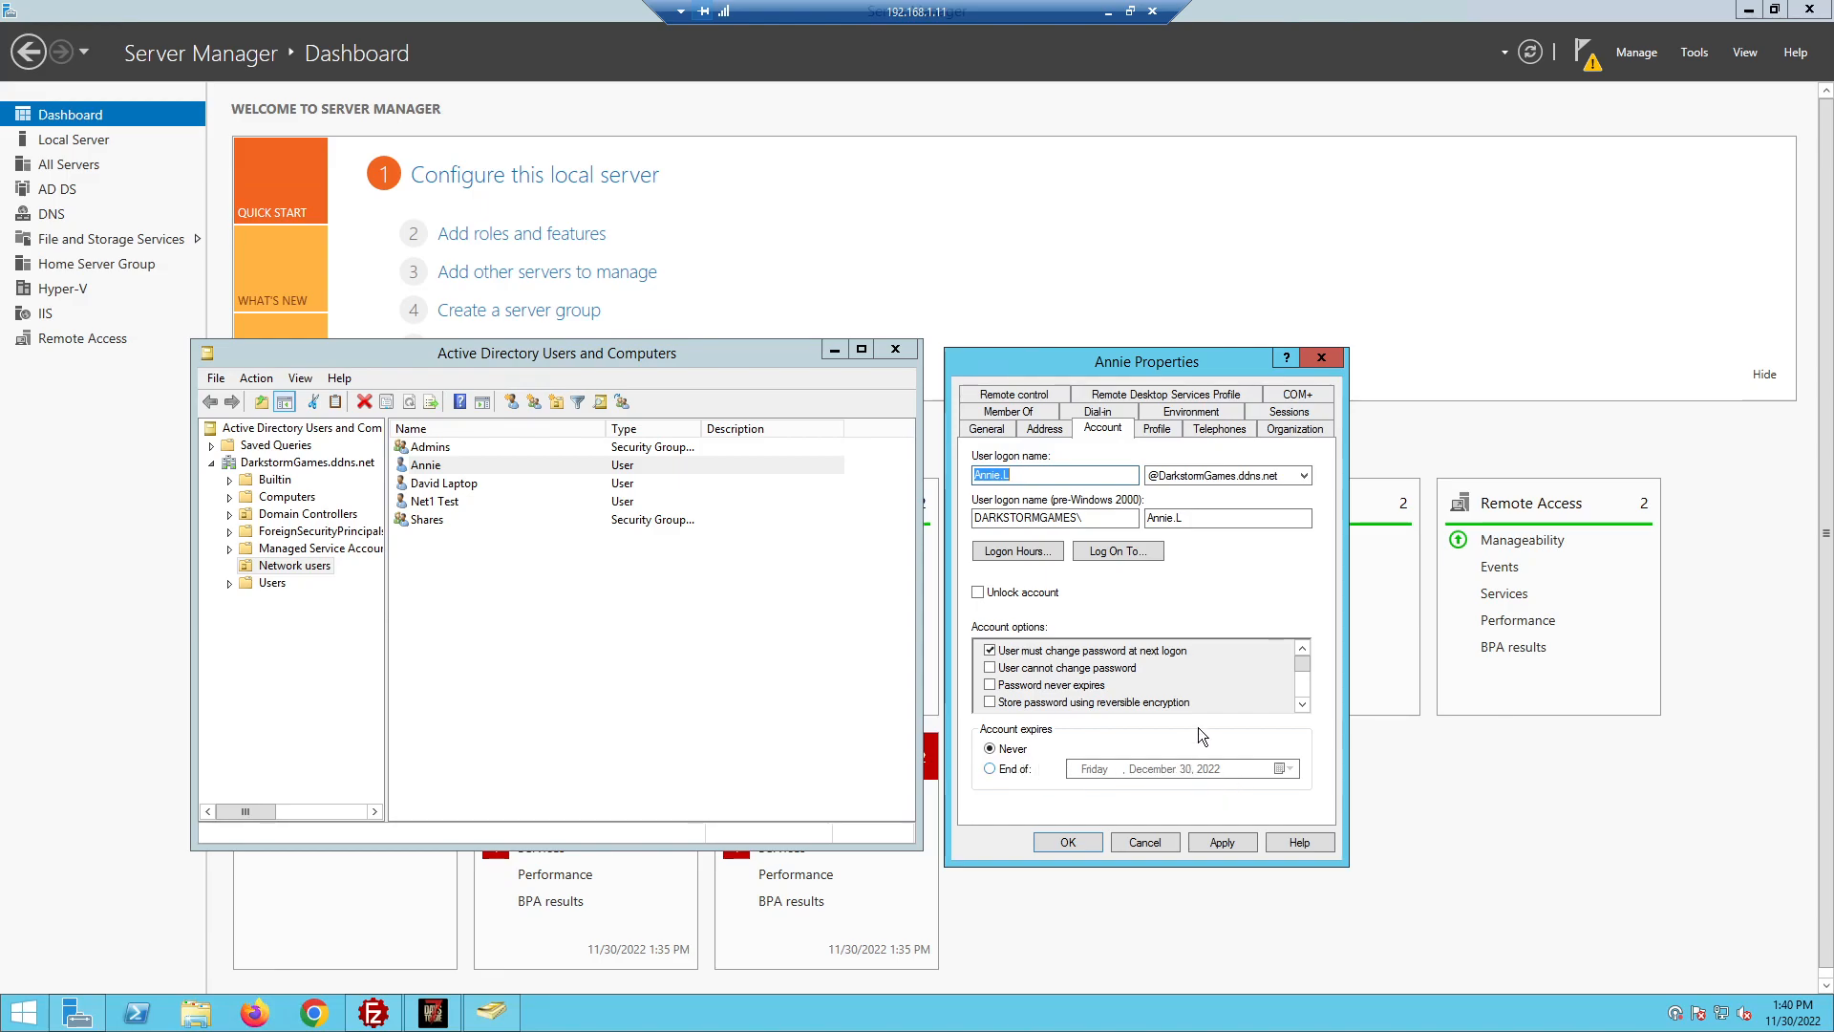
left_click_drag(1304, 661, 1305, 684)
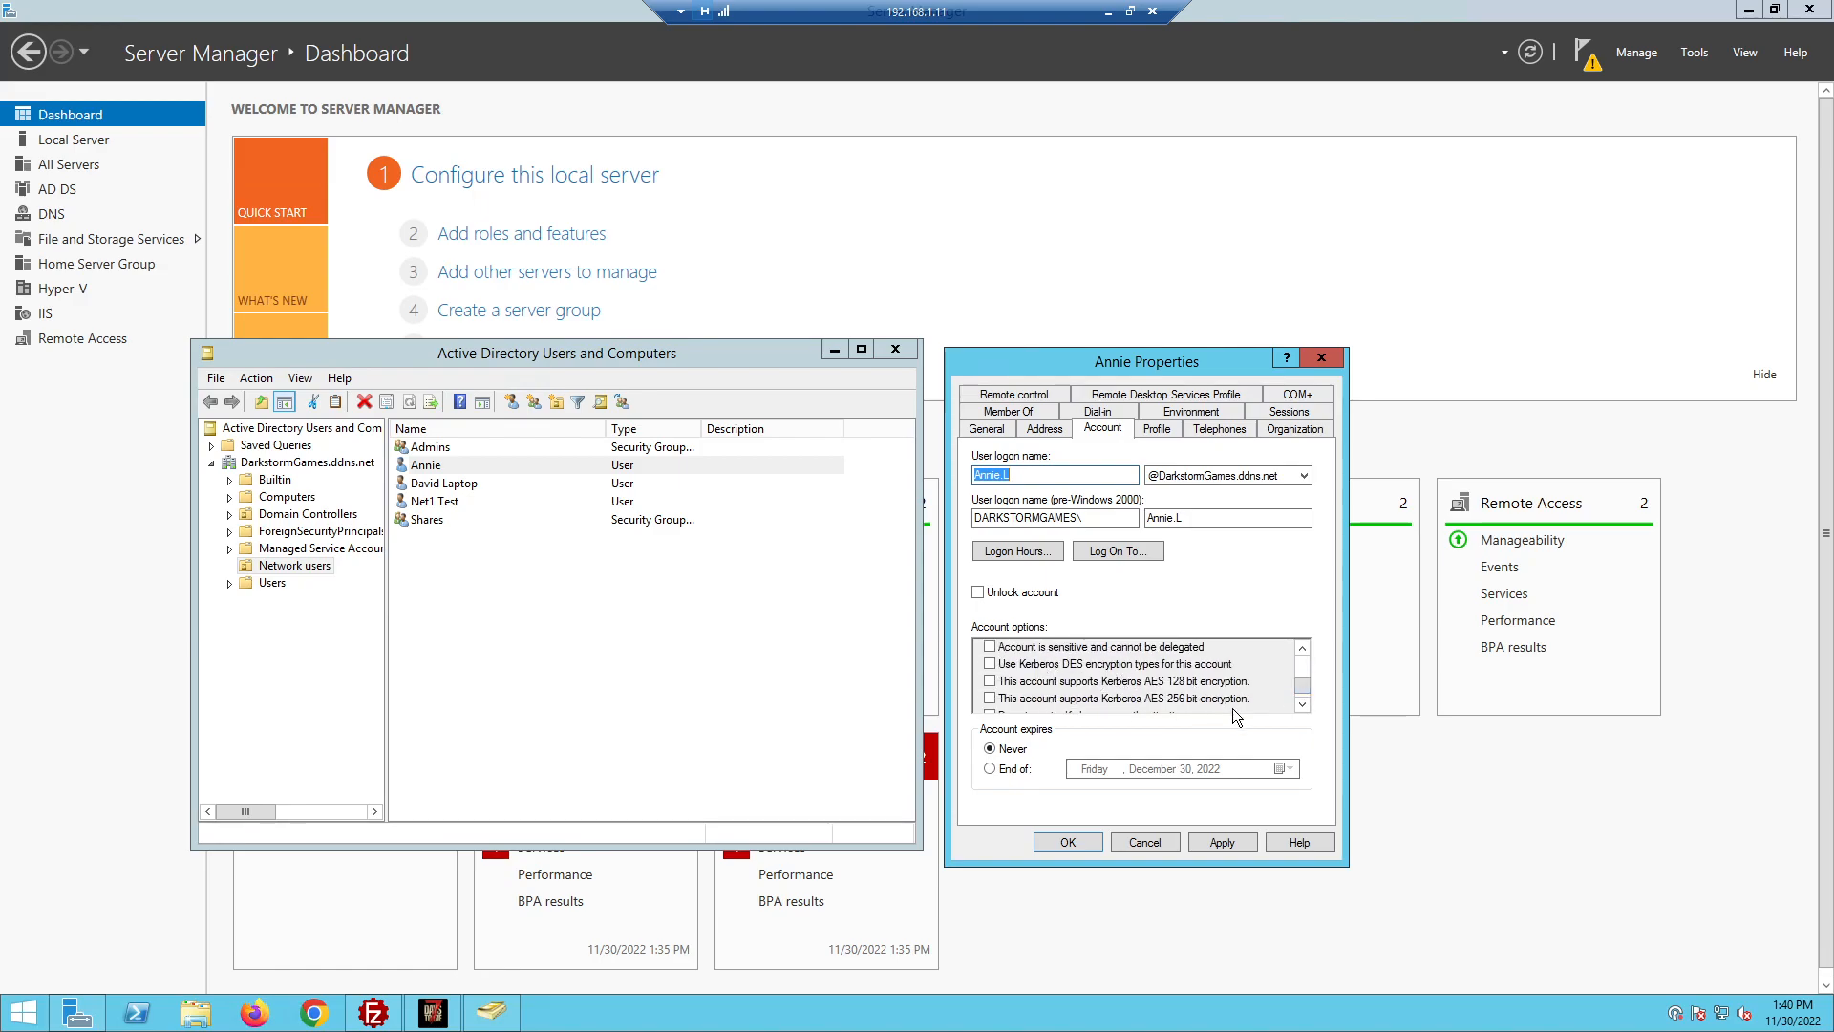
left_click(1301, 704)
left_click(1303, 646)
left_click(1303, 646)
left_click(1303, 646)
left_click(1303, 646)
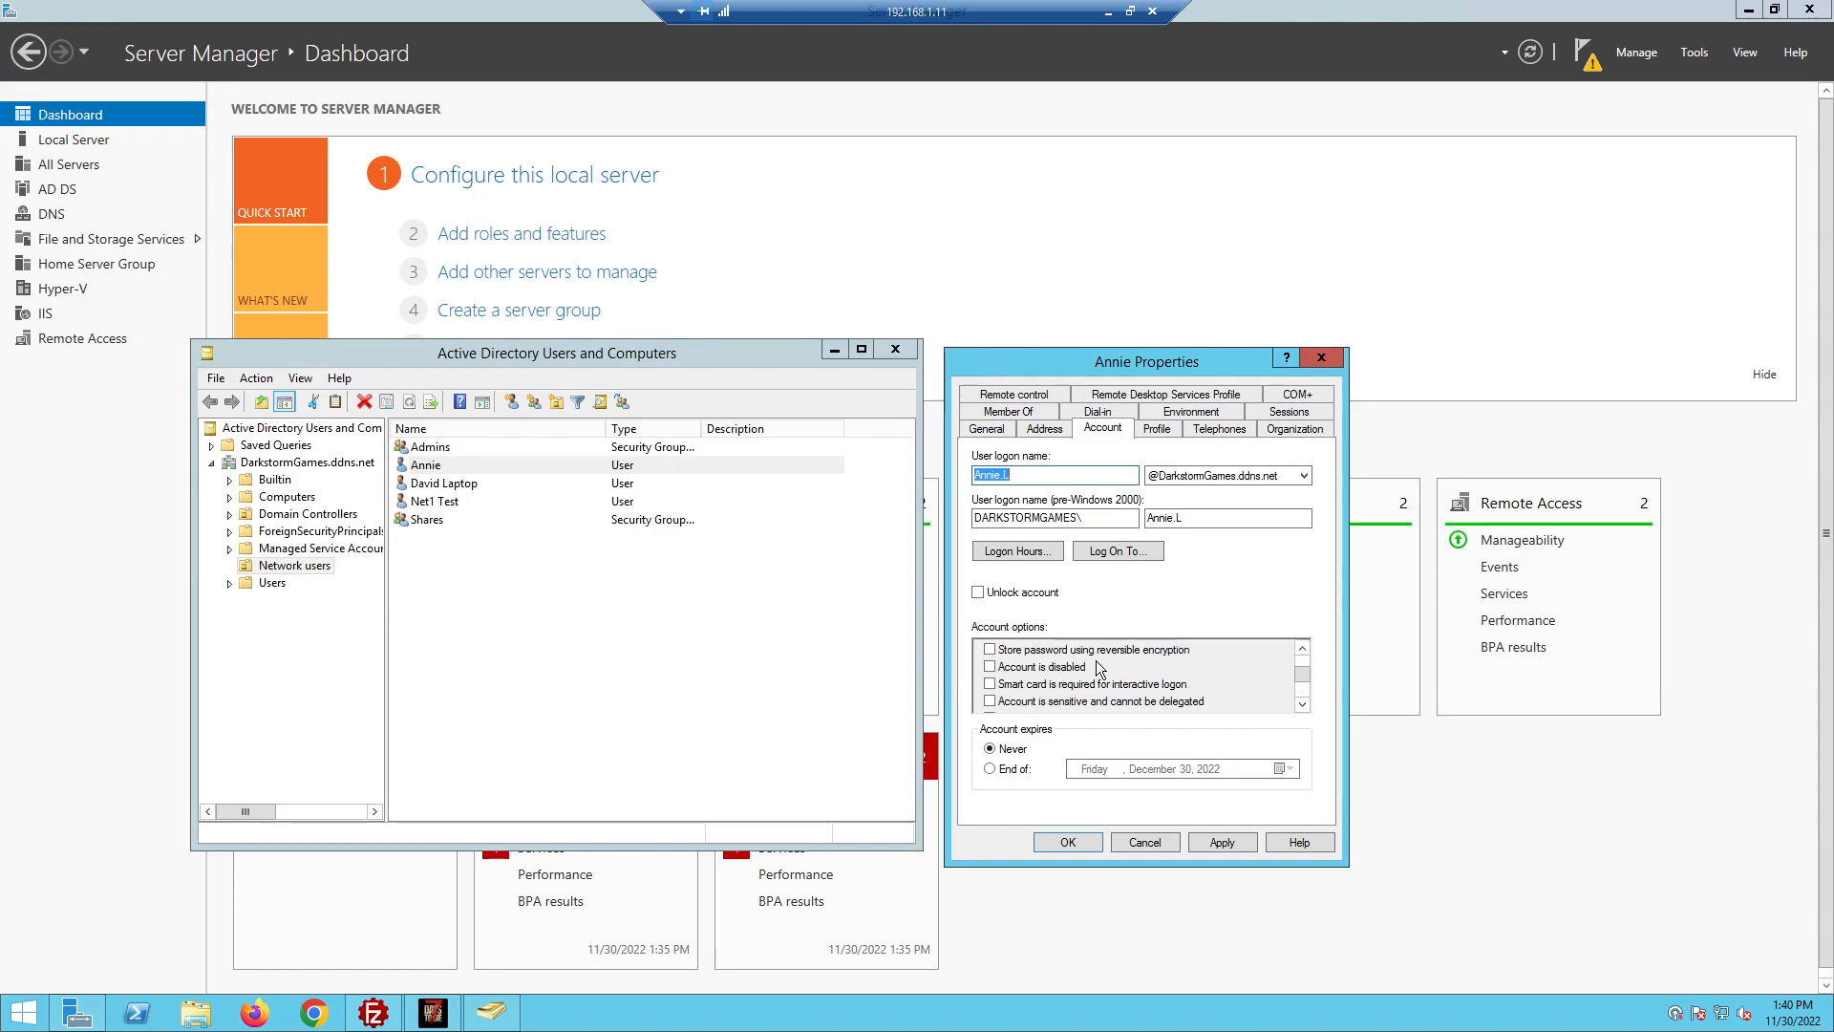
left_click(1303, 646)
left_click(1302, 646)
left_click(1303, 645)
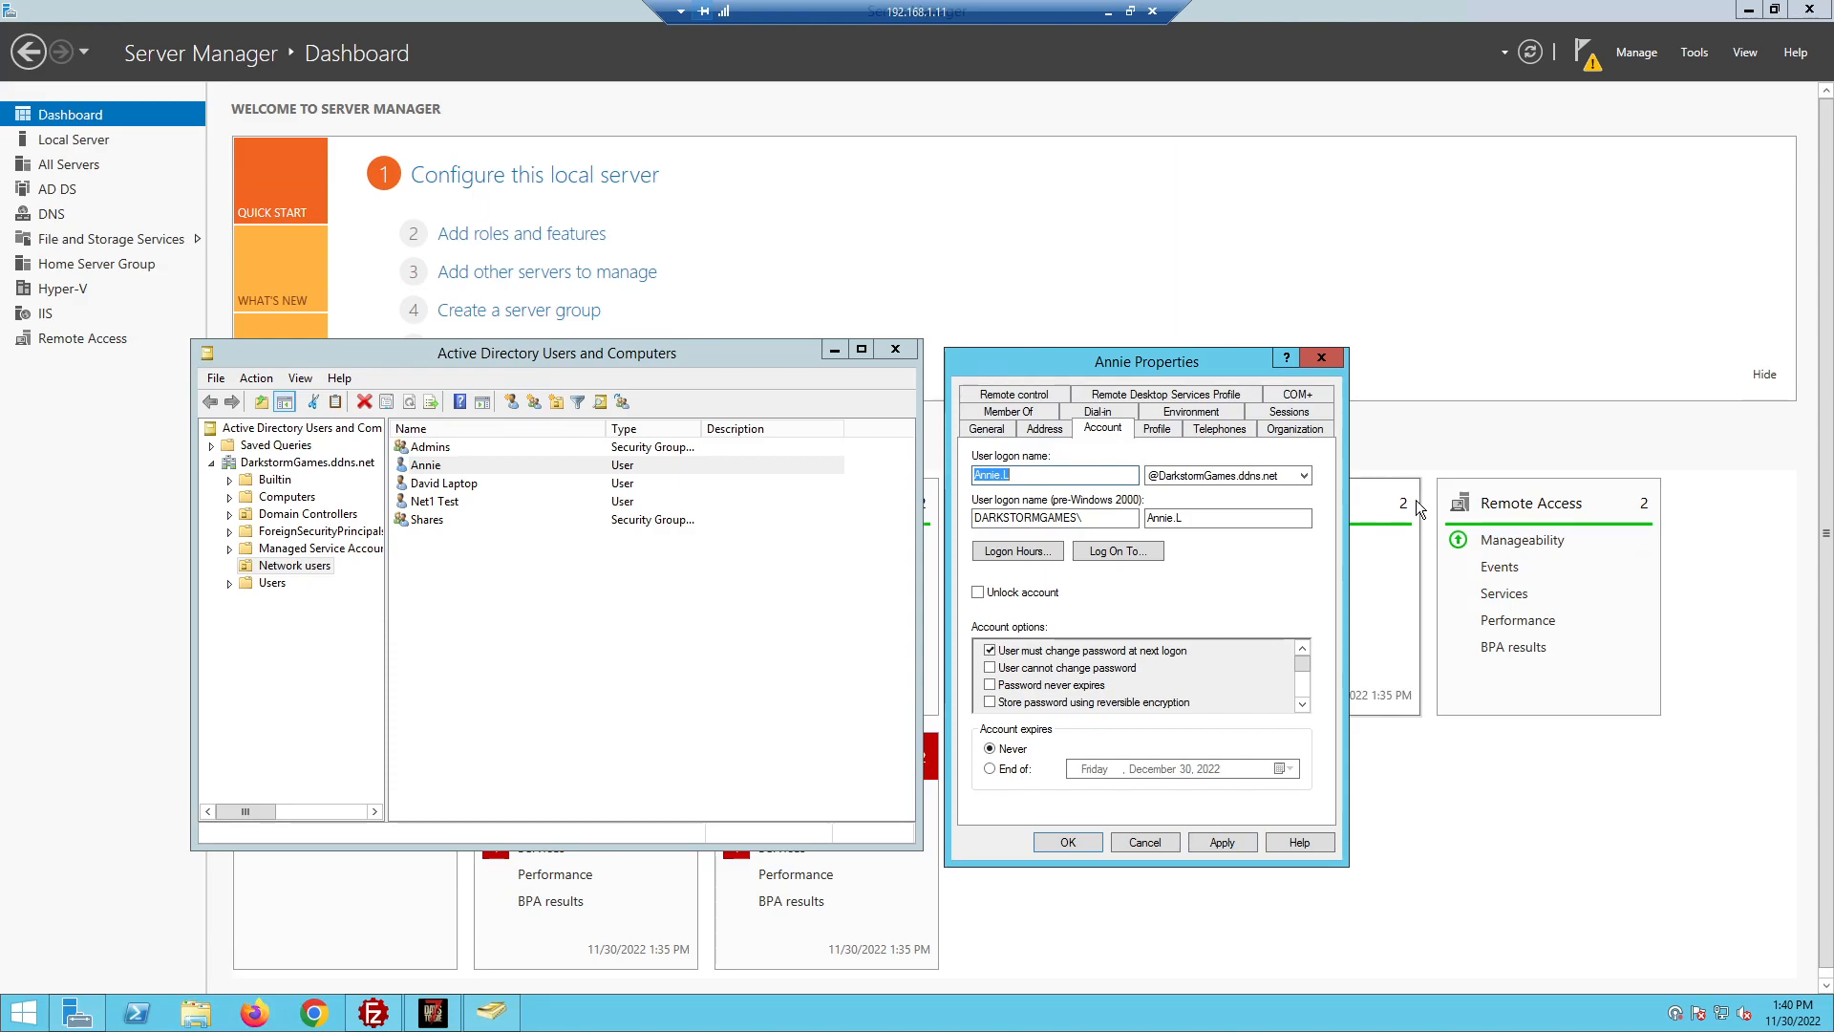
left_click(1198, 429)
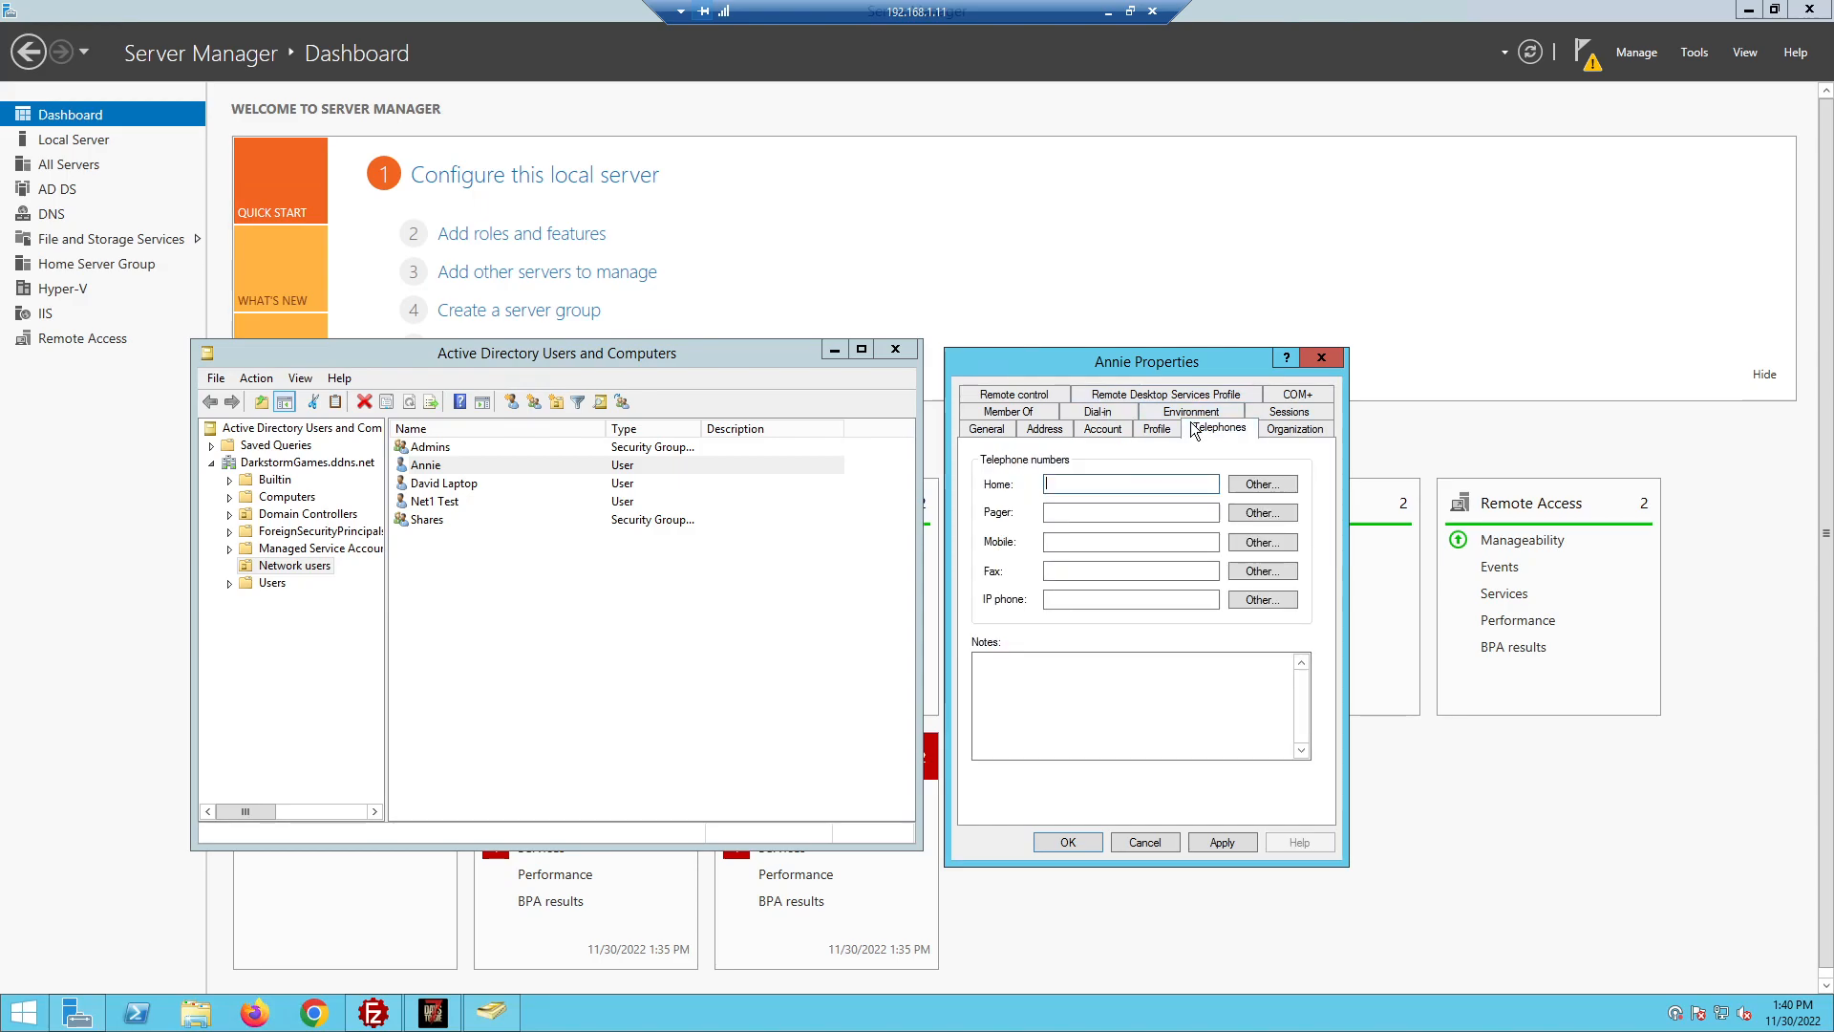
left_click(1282, 432)
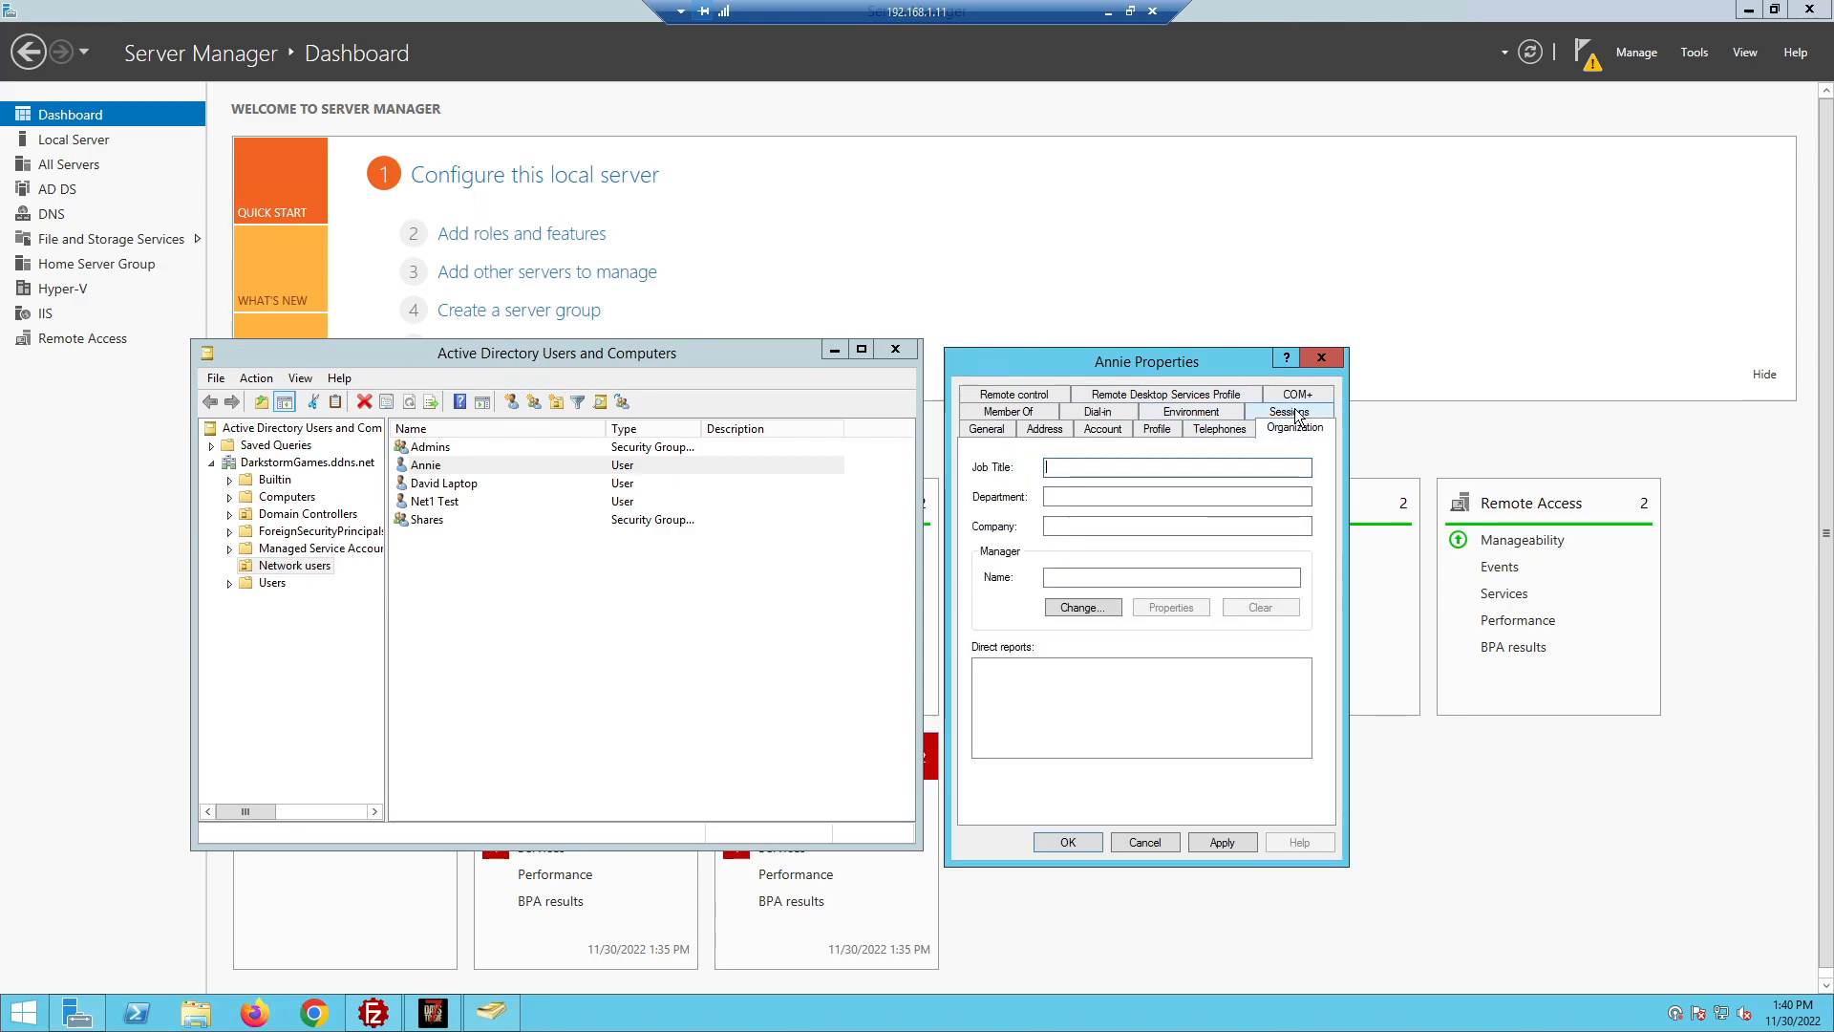
left_click(1299, 415)
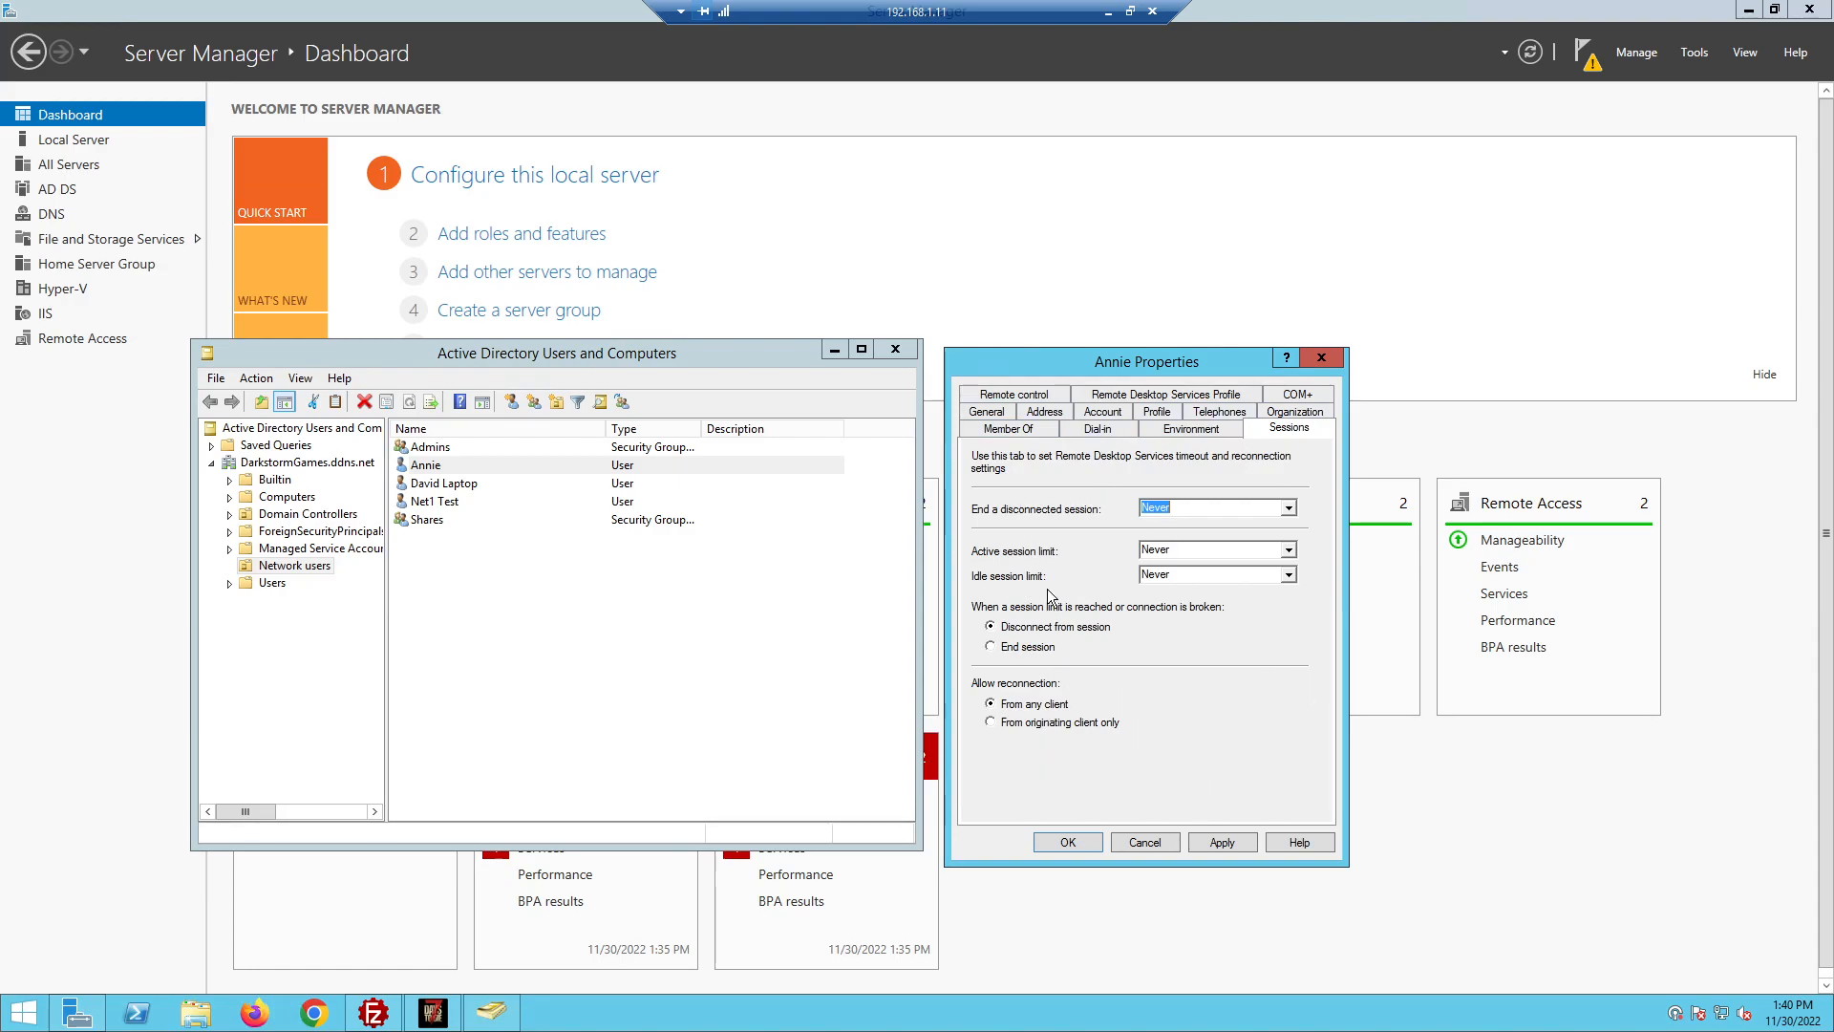
Apply the Shares membership change and close the user's Properties window
left_click(1213, 844)
left_click(1052, 841)
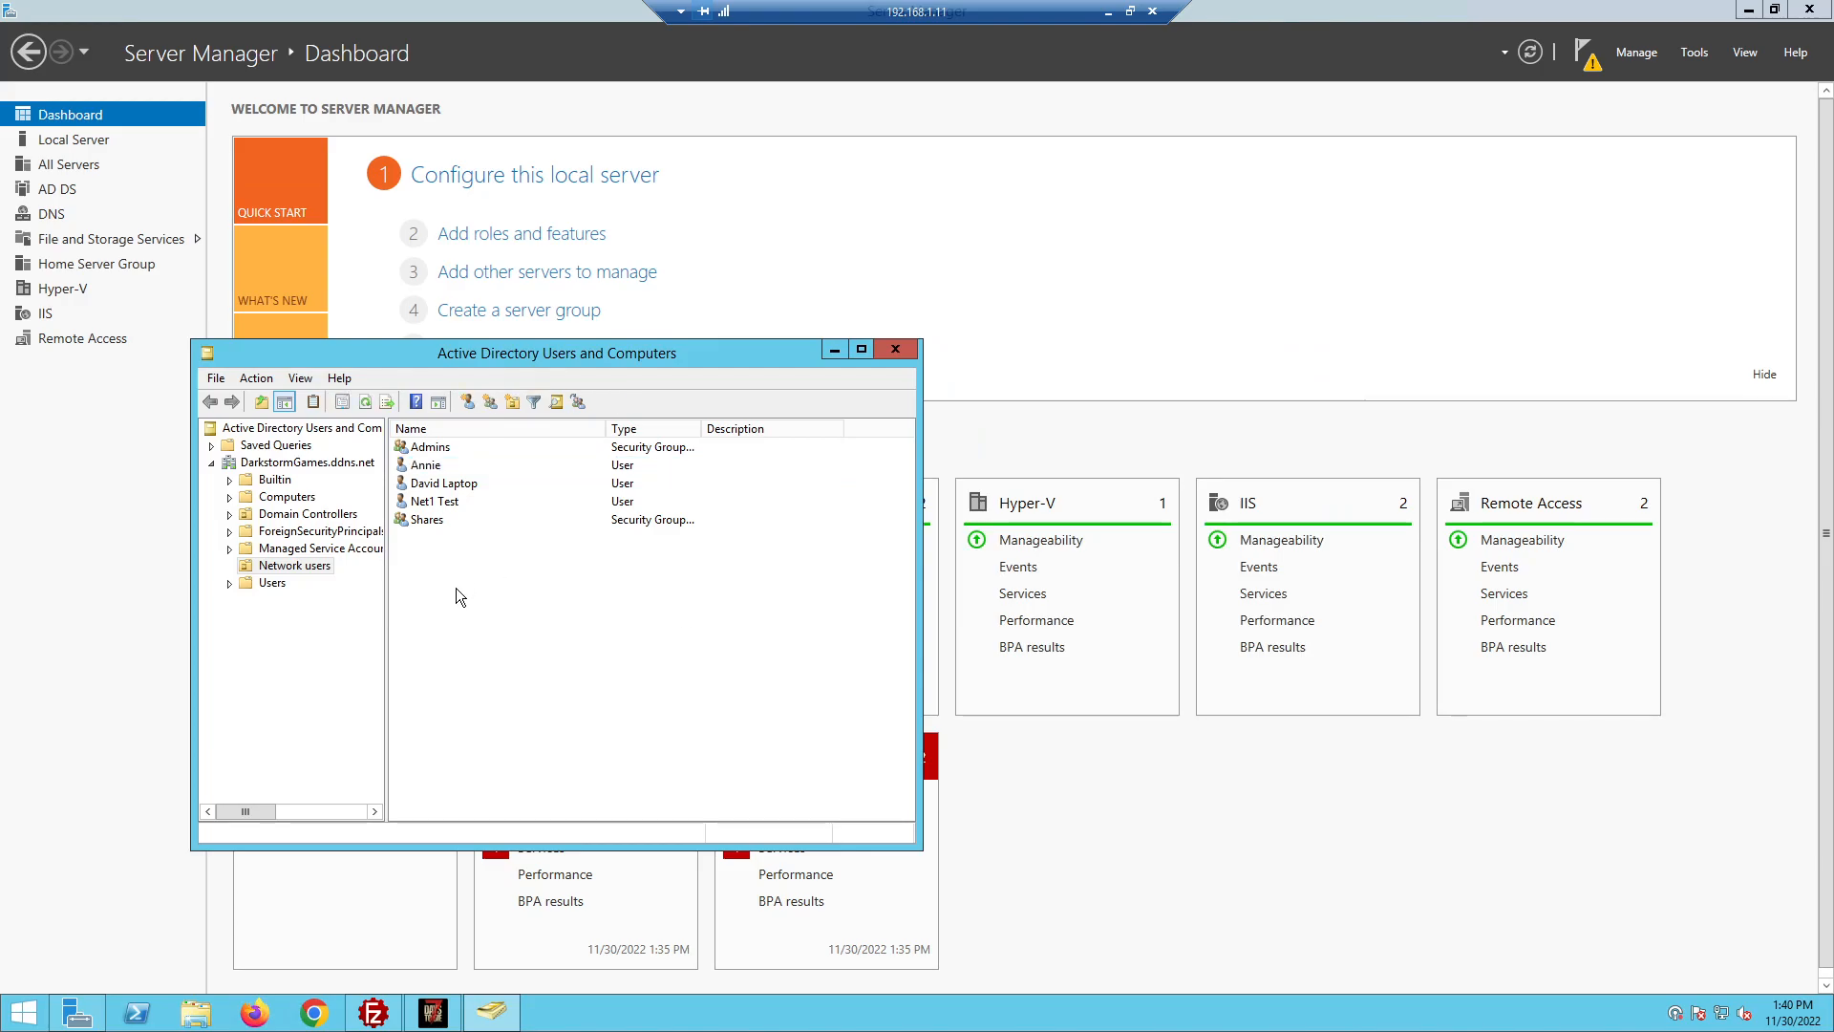
left_click(425, 524)
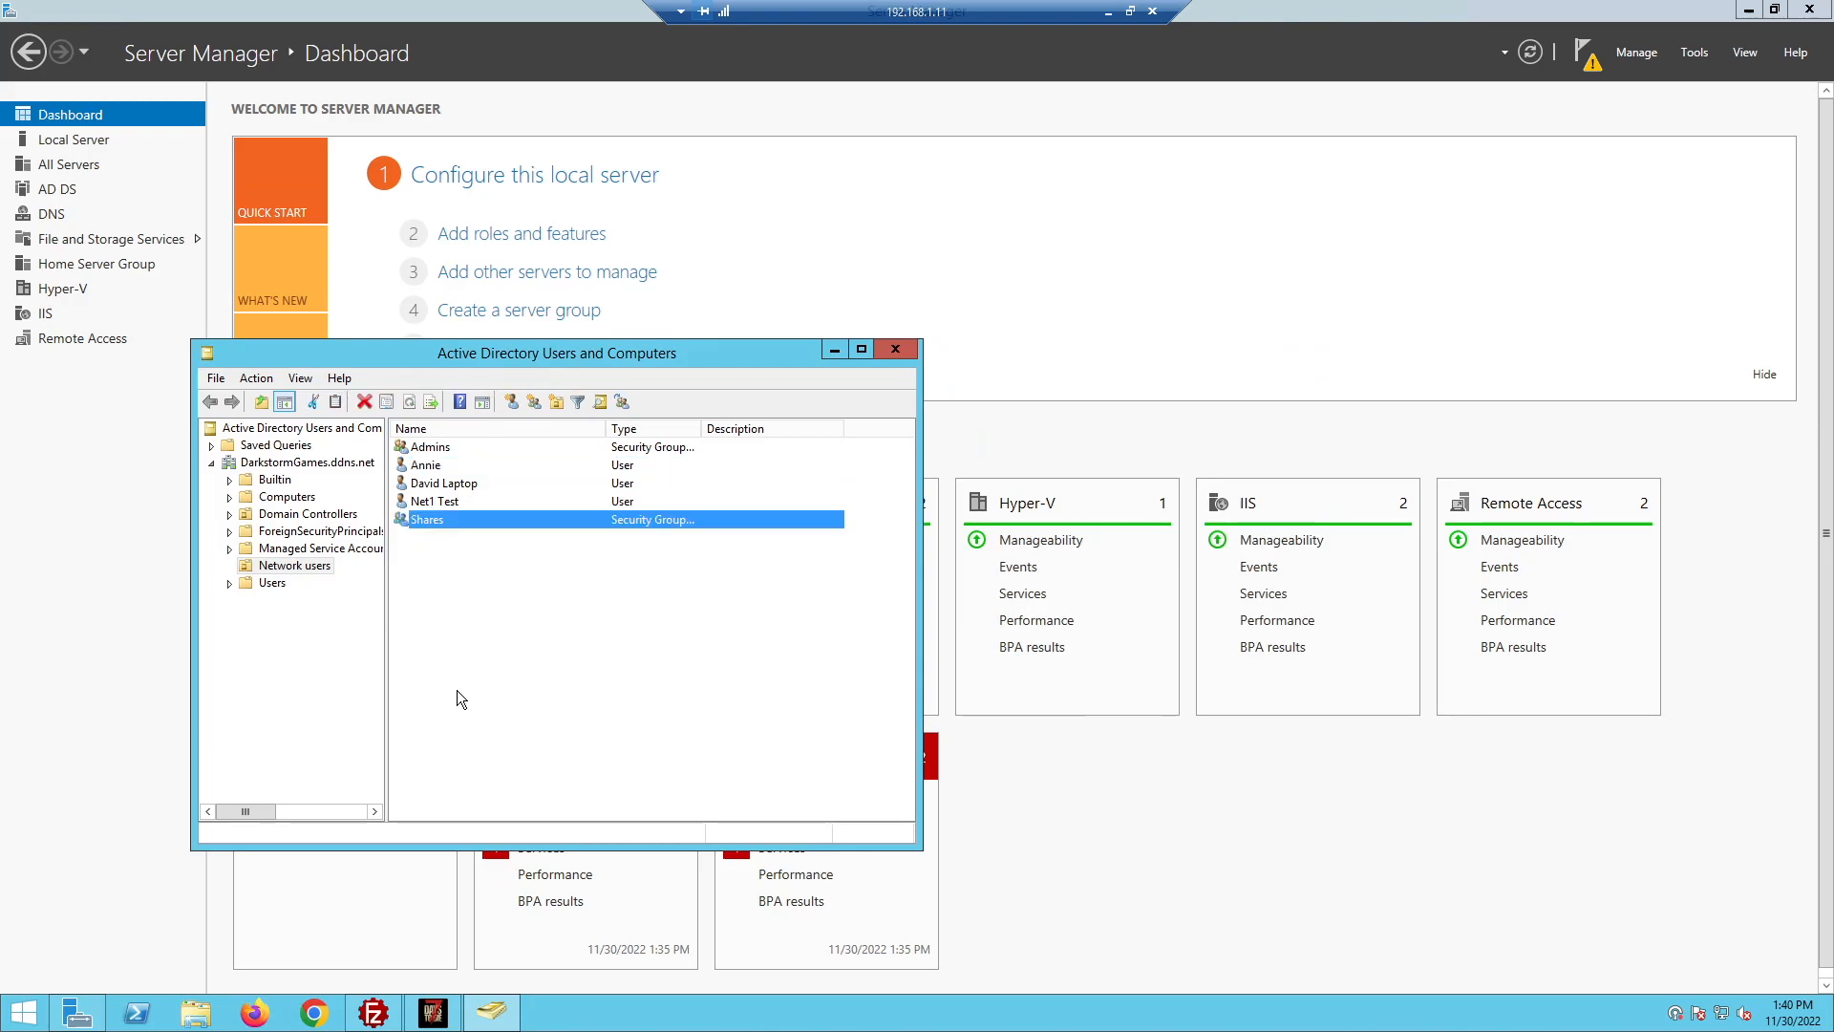
left_click(521, 639)
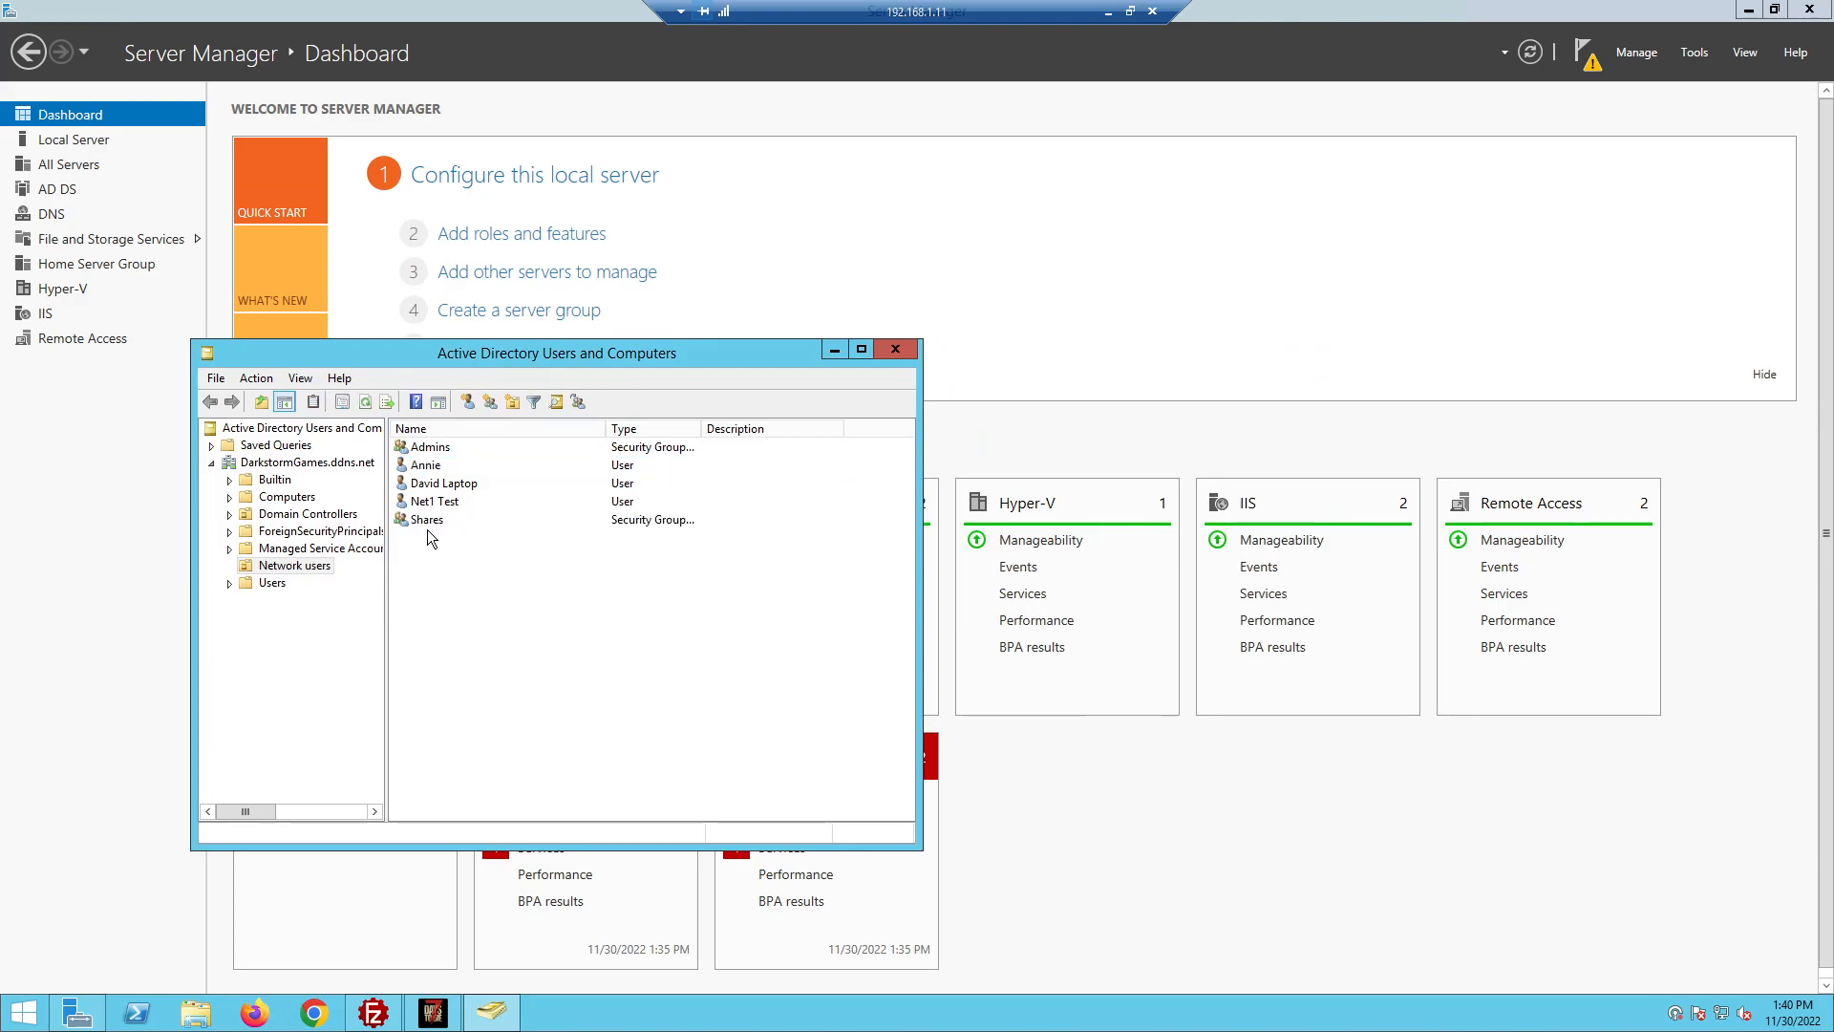
Start a new Global Security group in Network users and name it 'test'
right_click(505, 631)
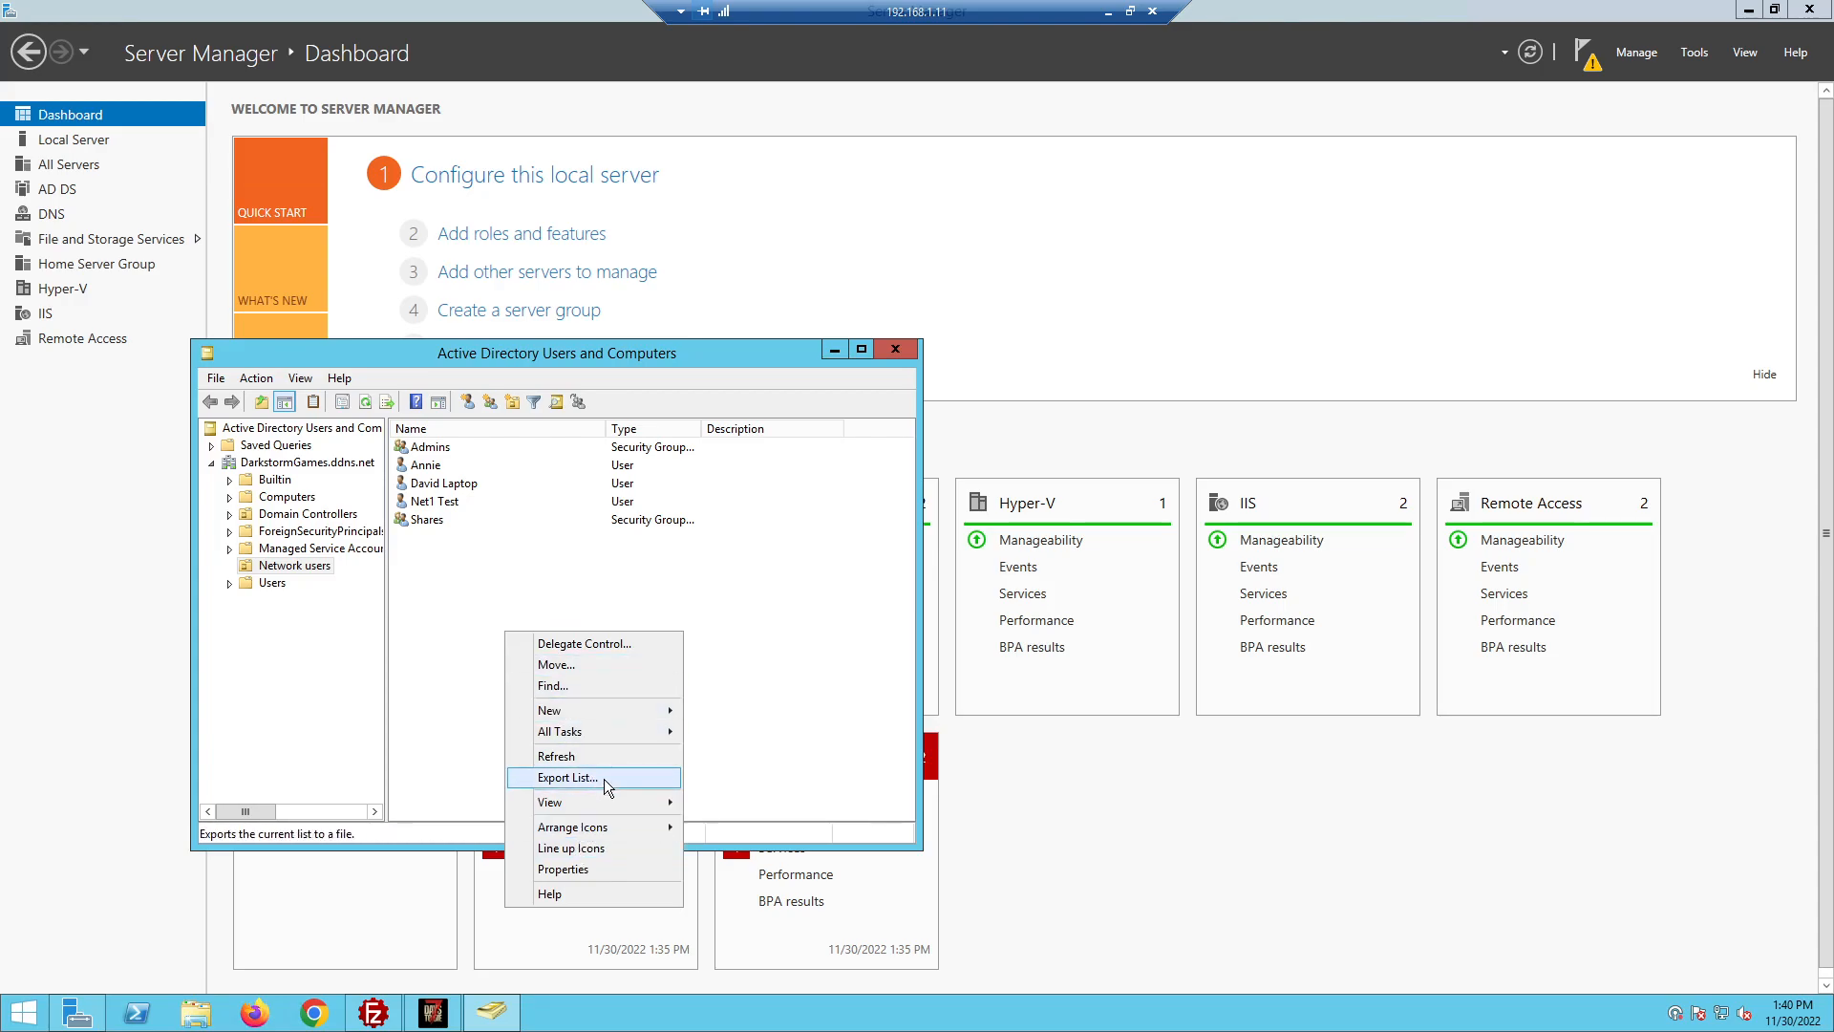
mouse_move(583, 709)
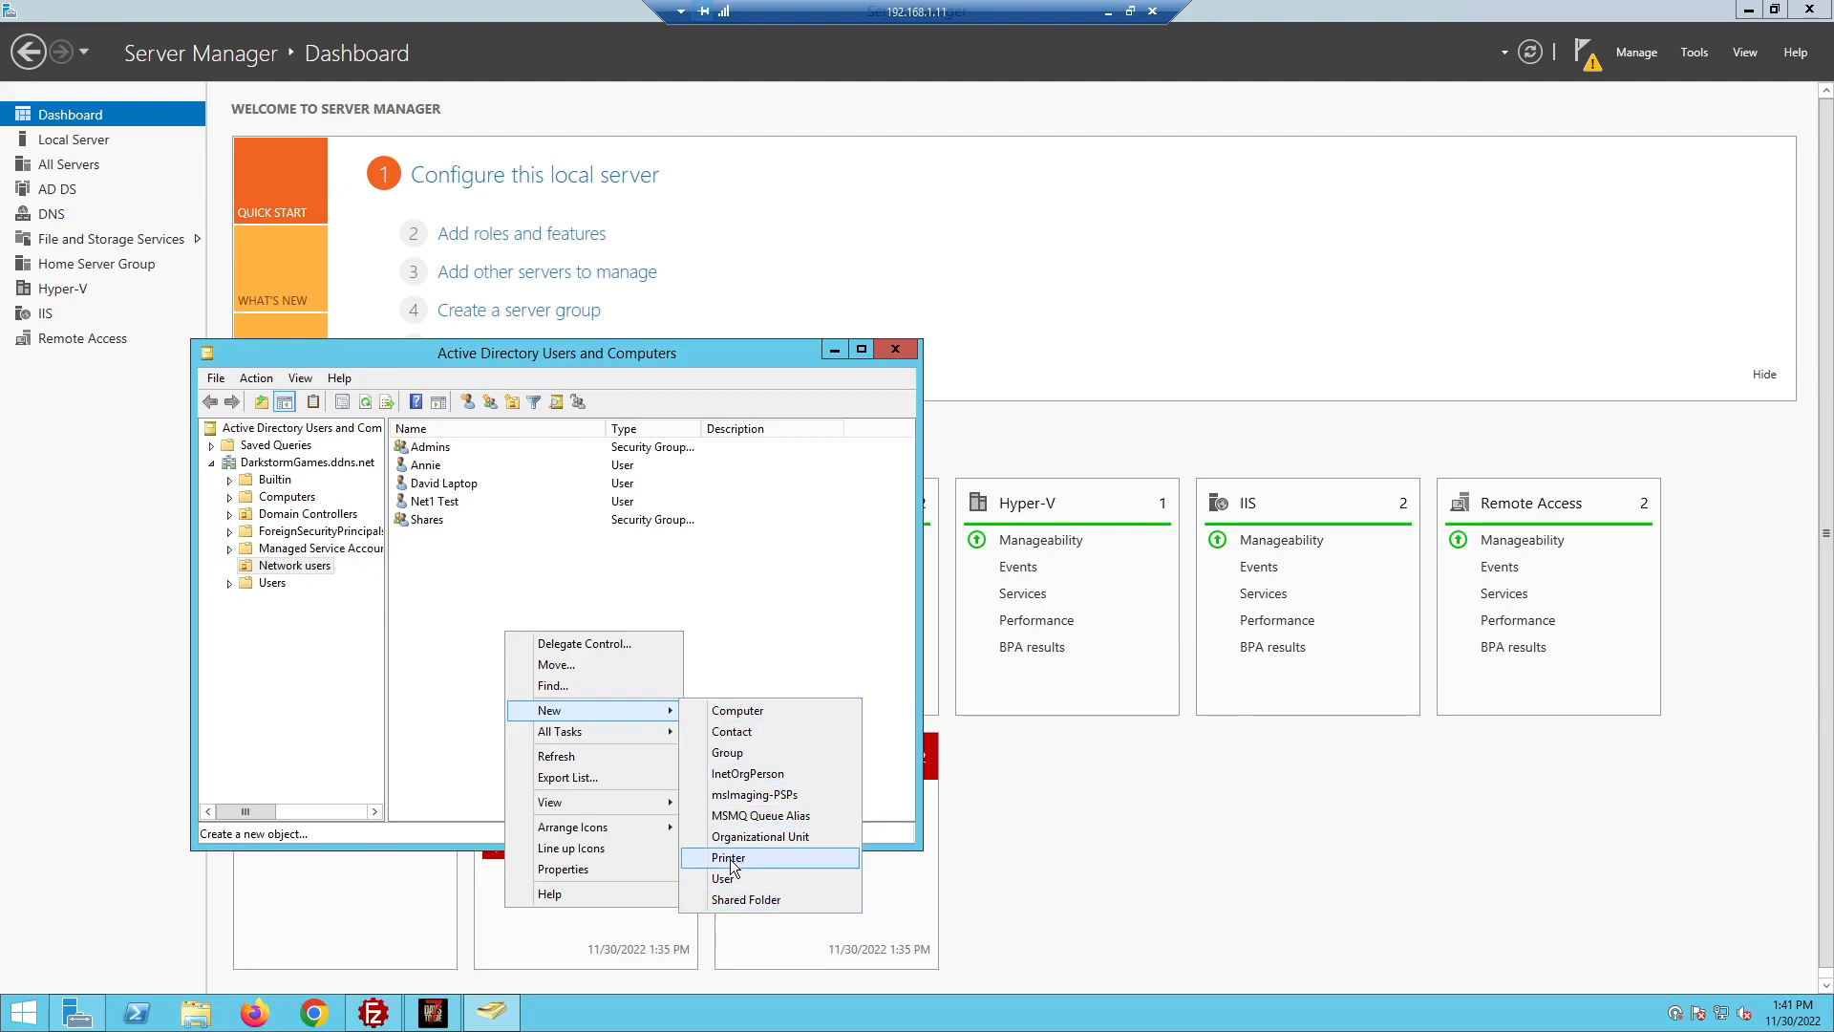
left_click(772, 754)
left_click_drag(335, 371, 692, 172)
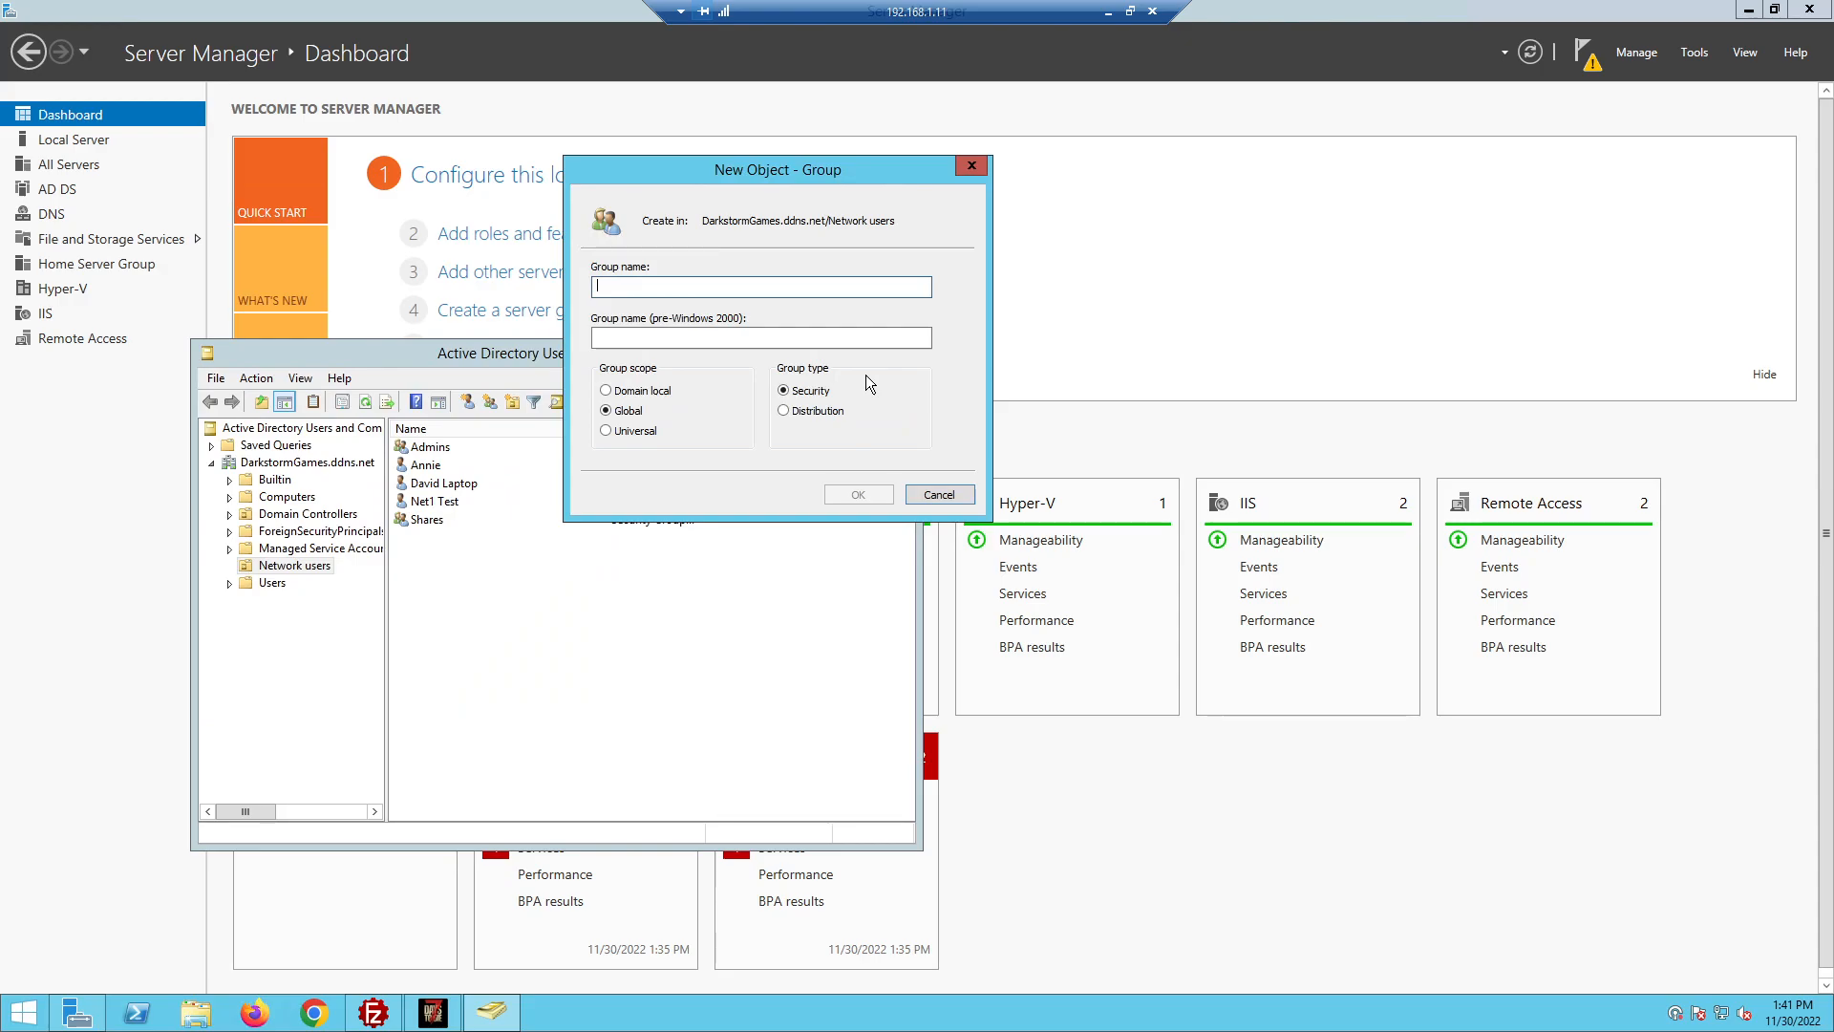
type("test")
Cancel the test group, close Active Directory Users and Computers, and minimize Server Manager
left_click(939, 495)
left_click(436, 522)
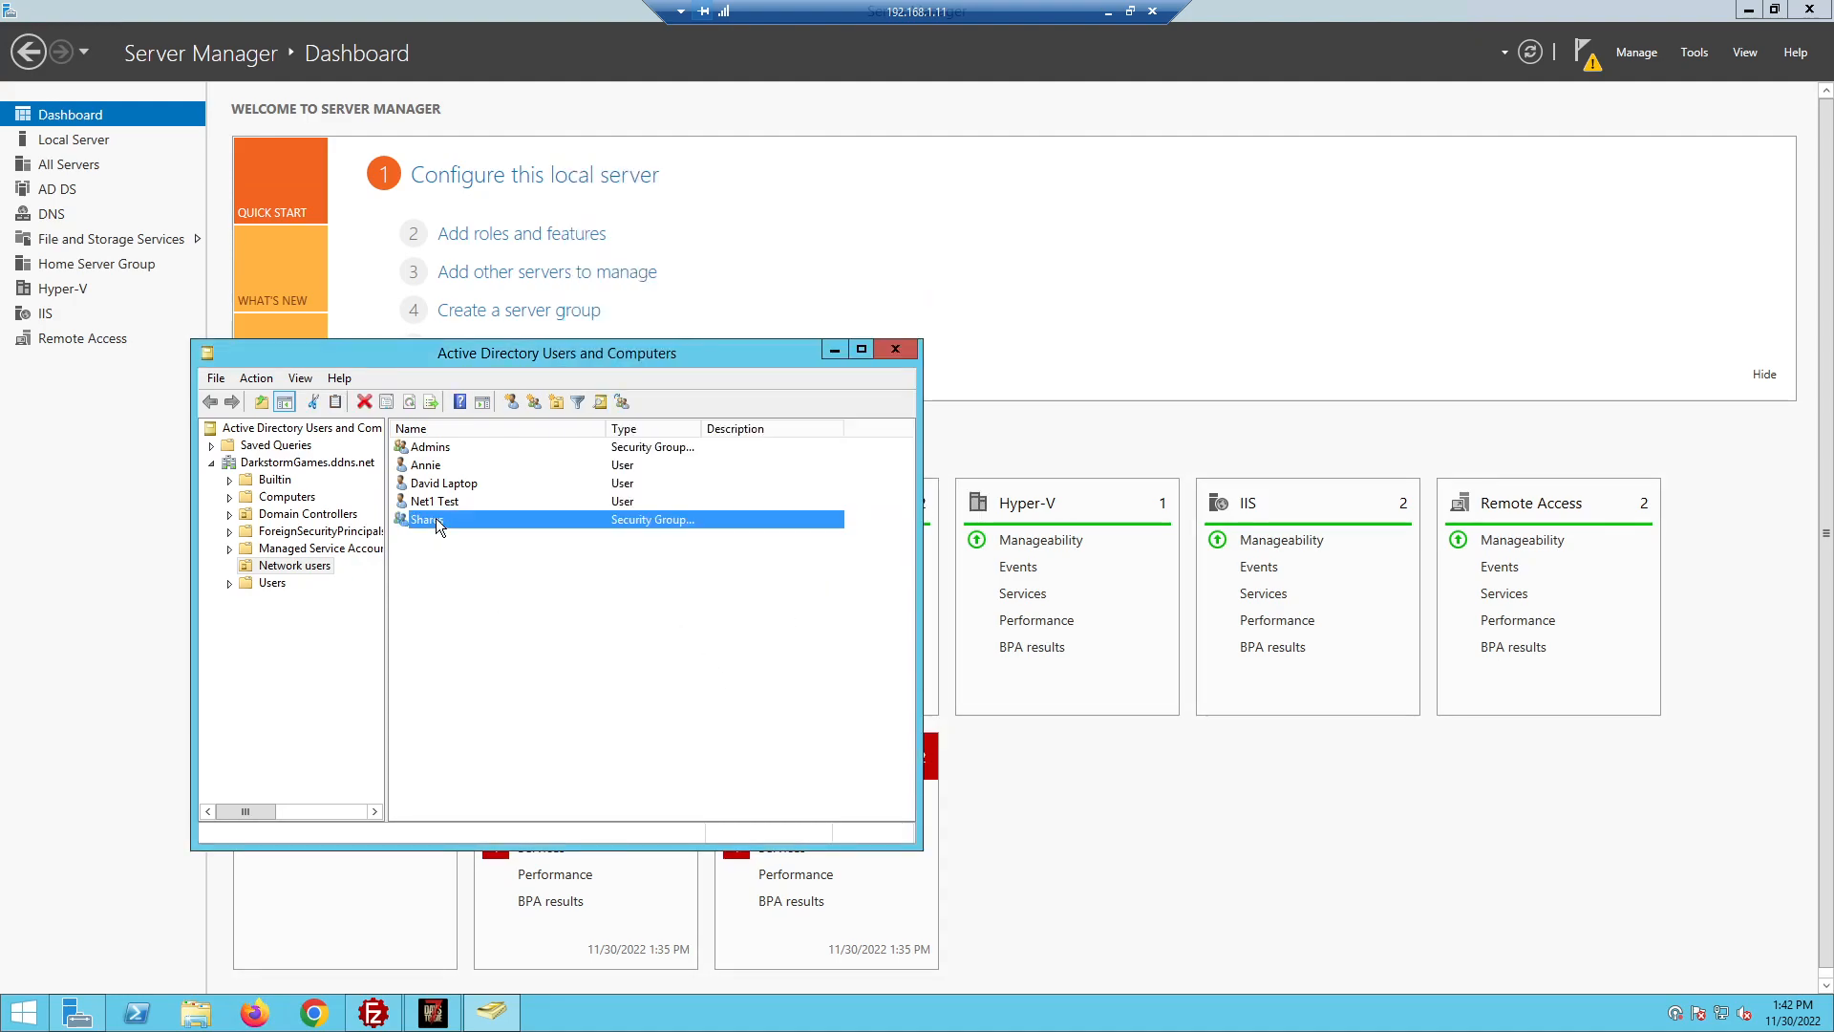
left_click(895, 348)
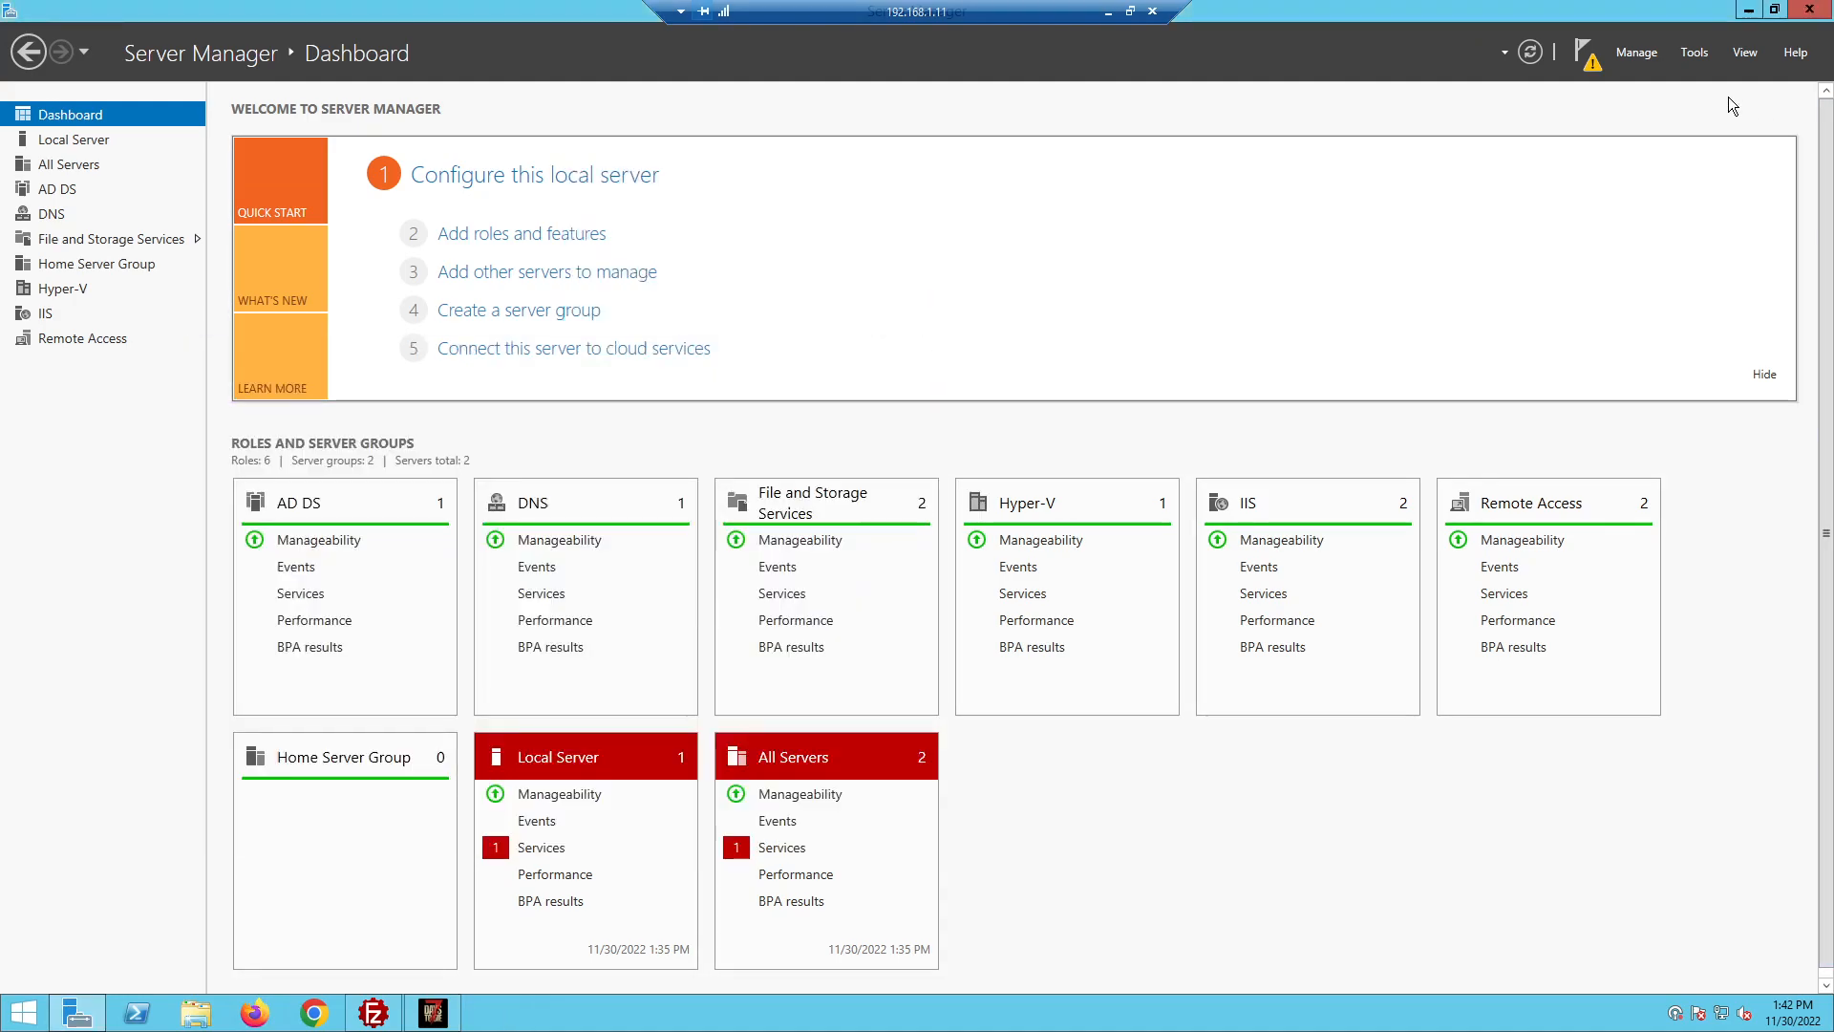
left_click(1748, 11)
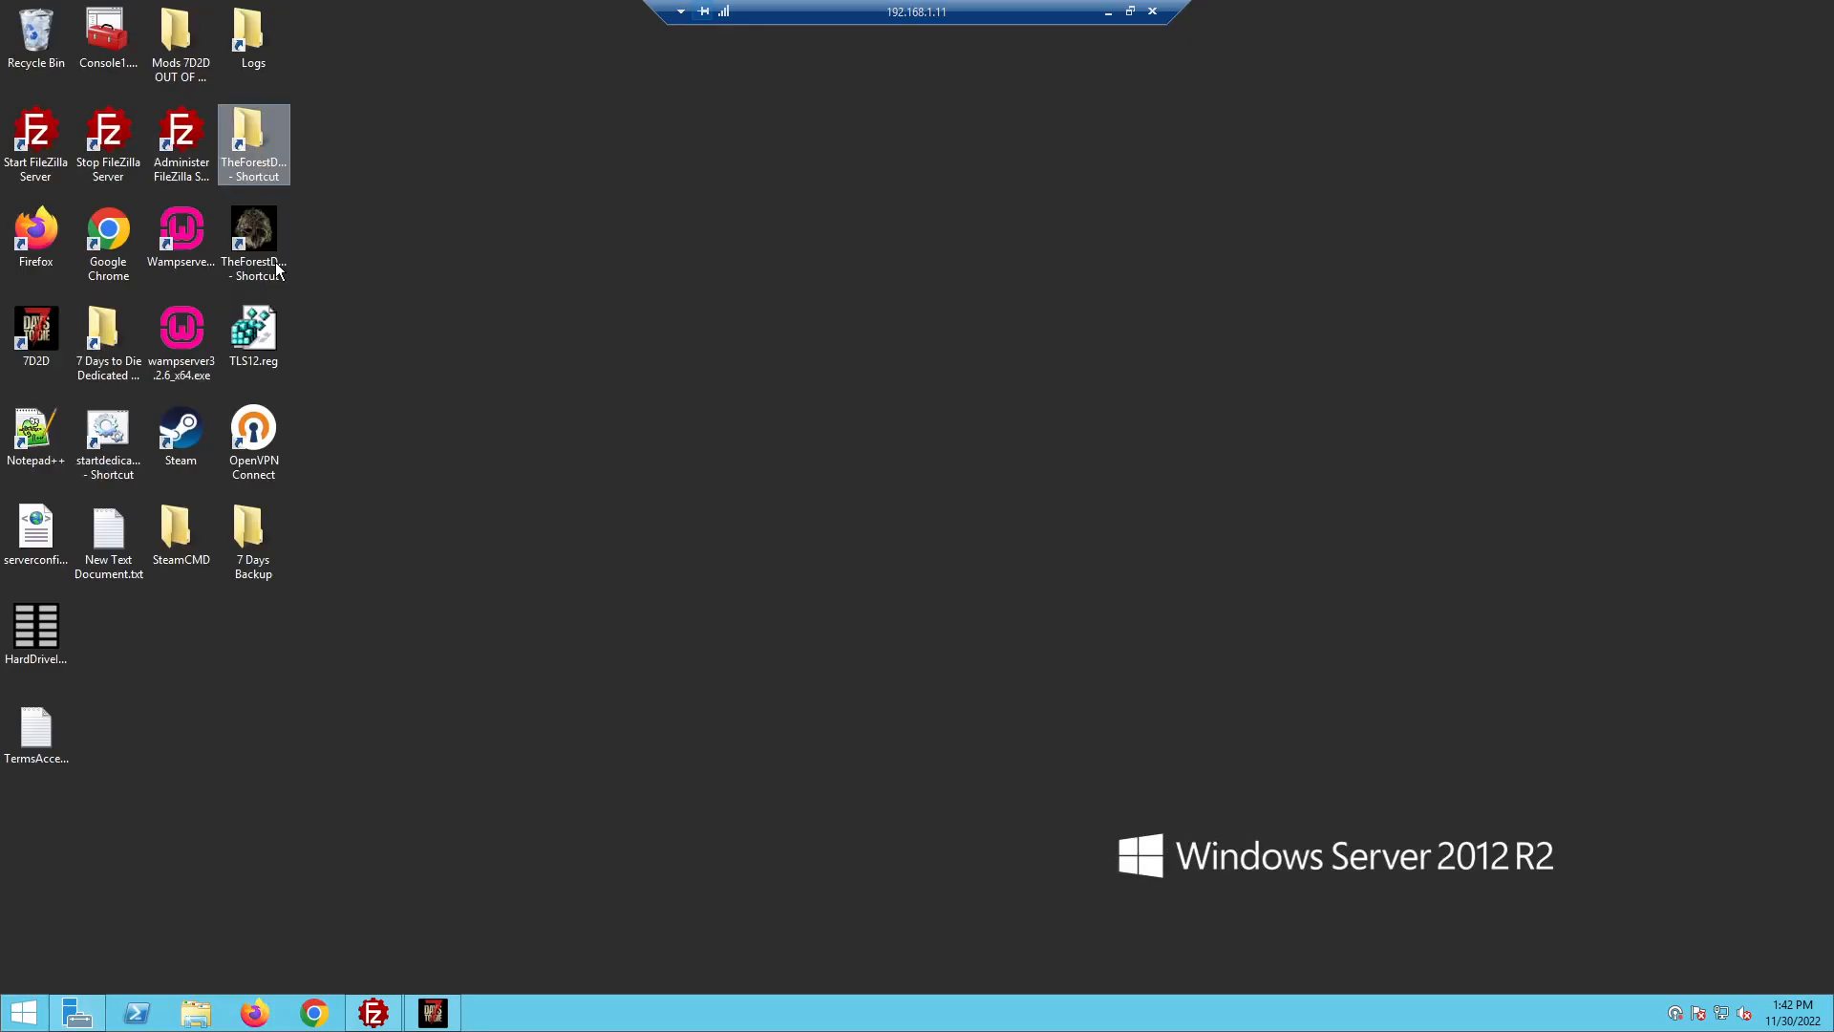
Show the Storage1 (SAS) (D:) drive in File Explorer with the window maximized
double_click(272, 524)
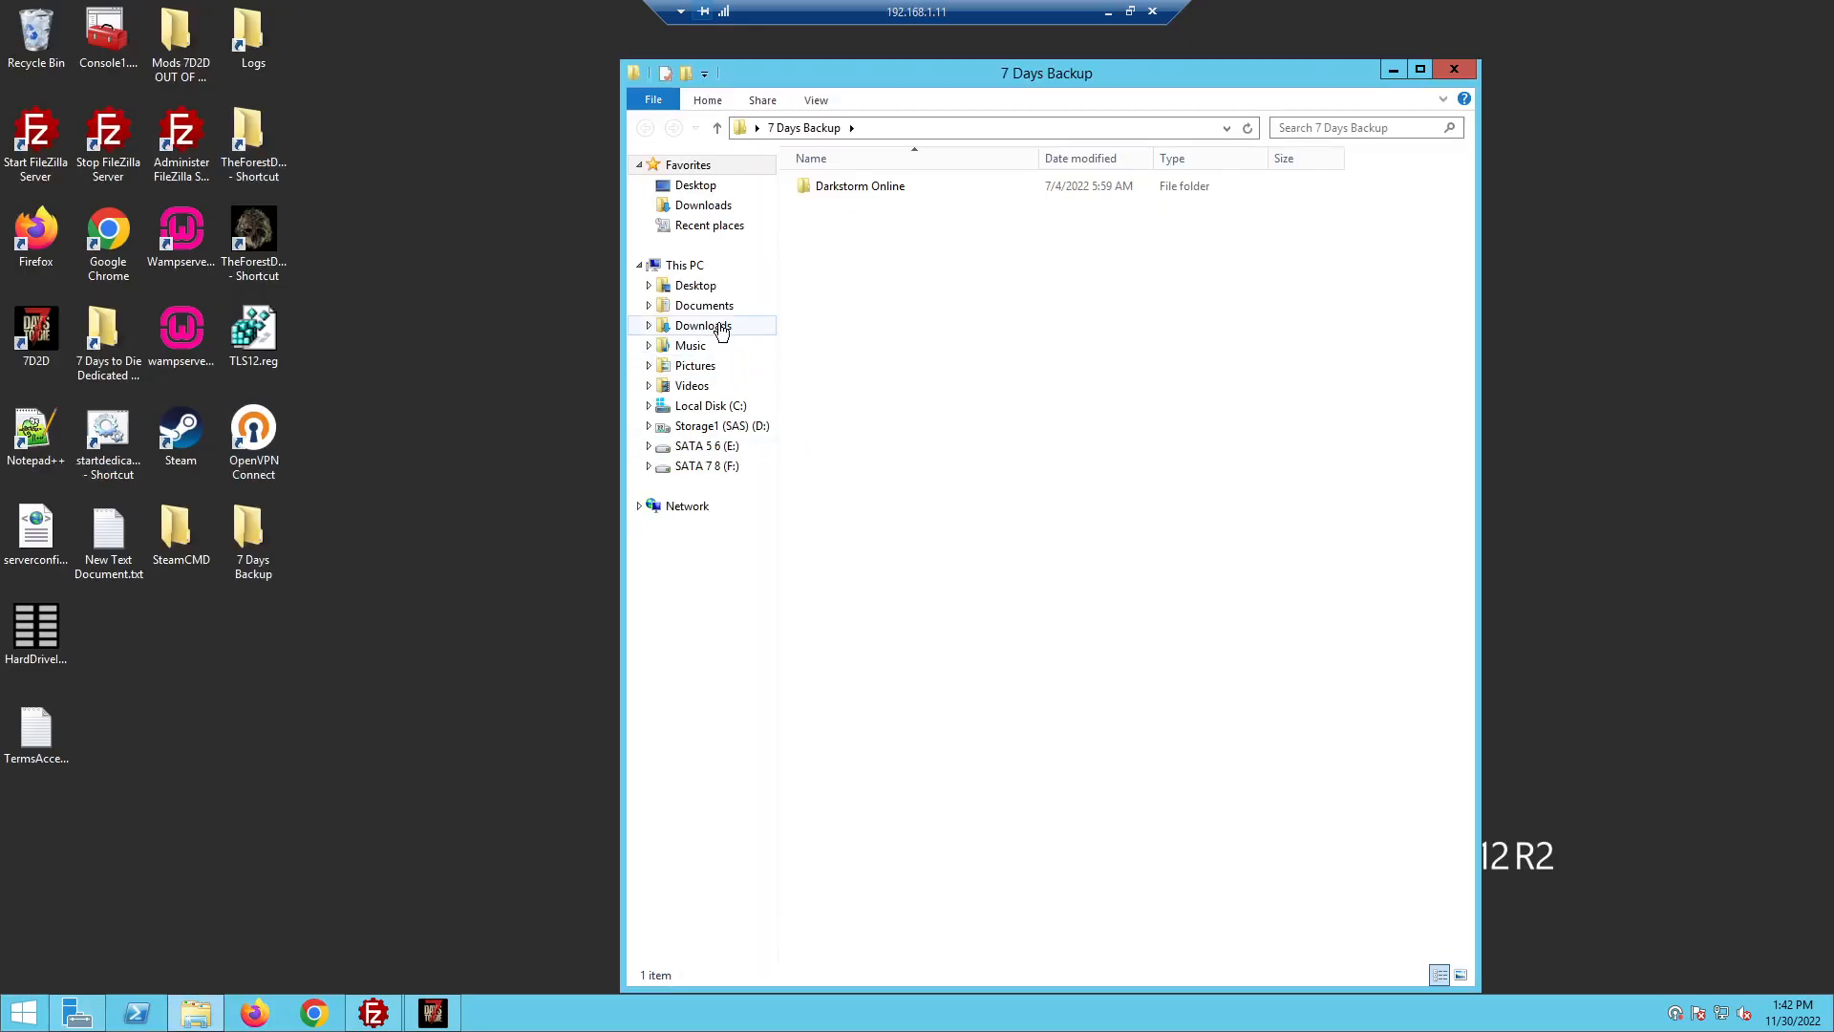
left_click(707, 428)
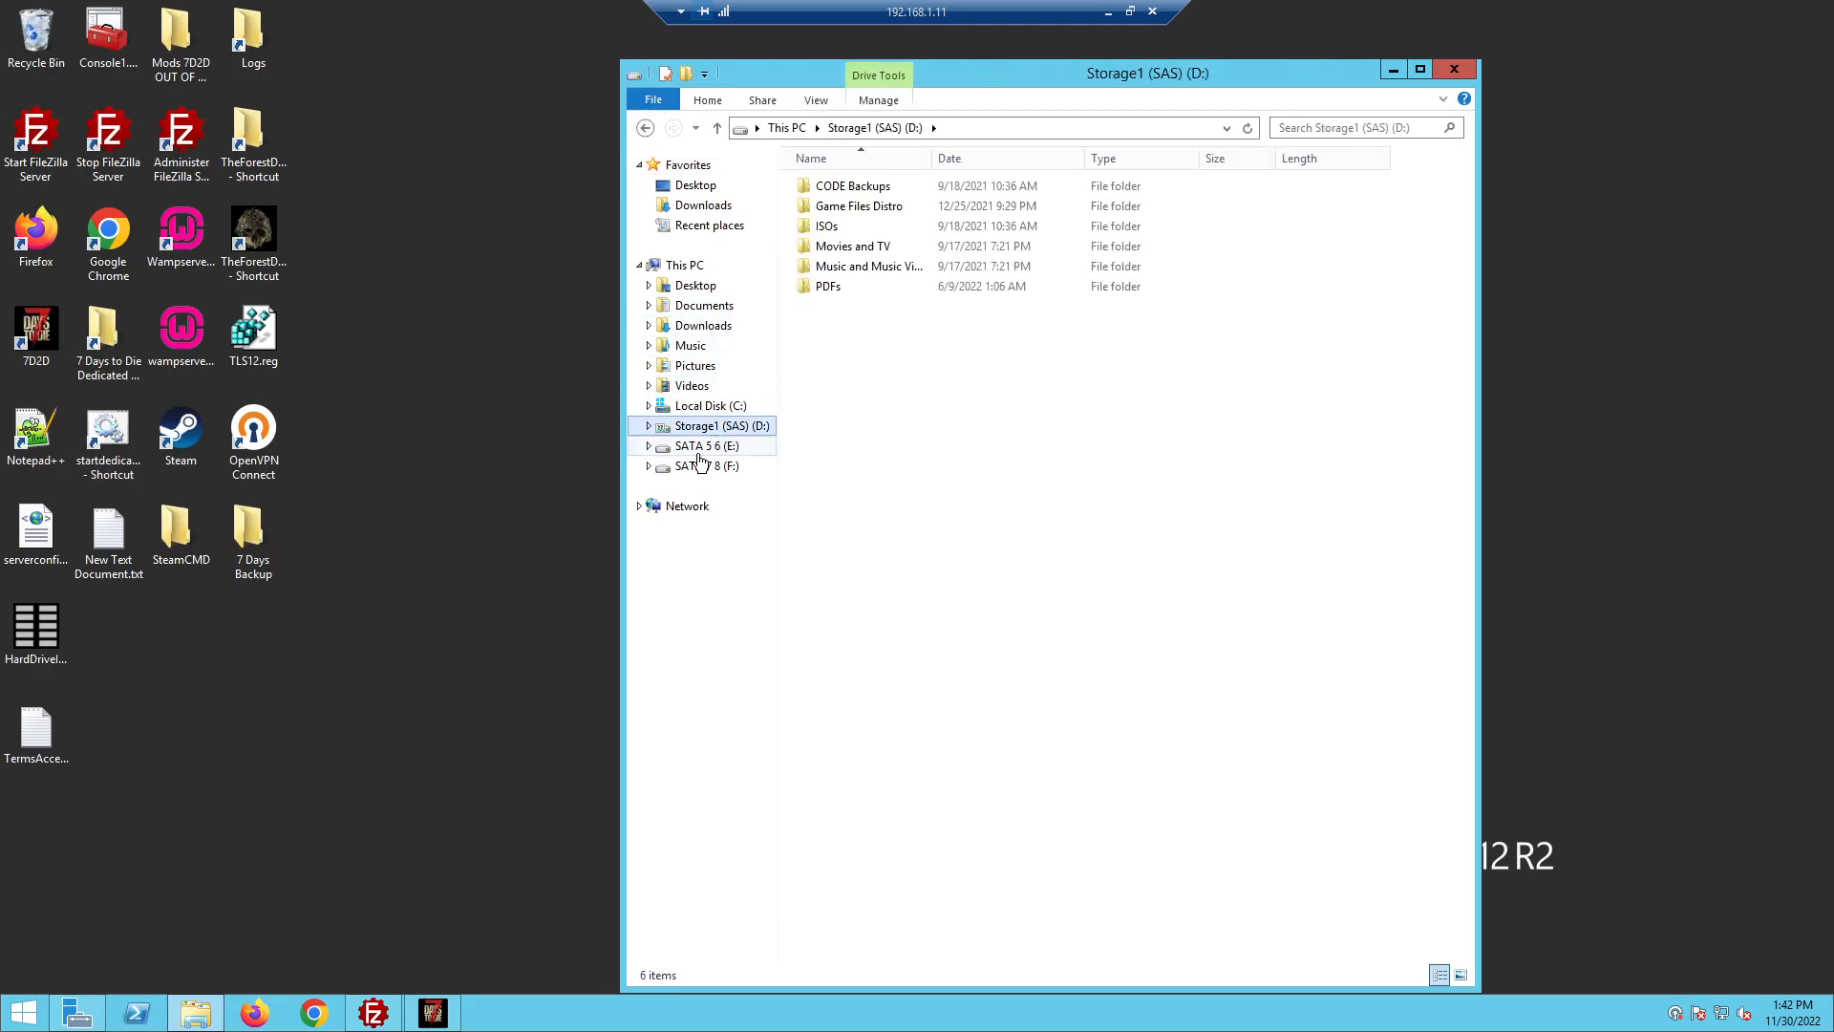
double_click(1023, 65)
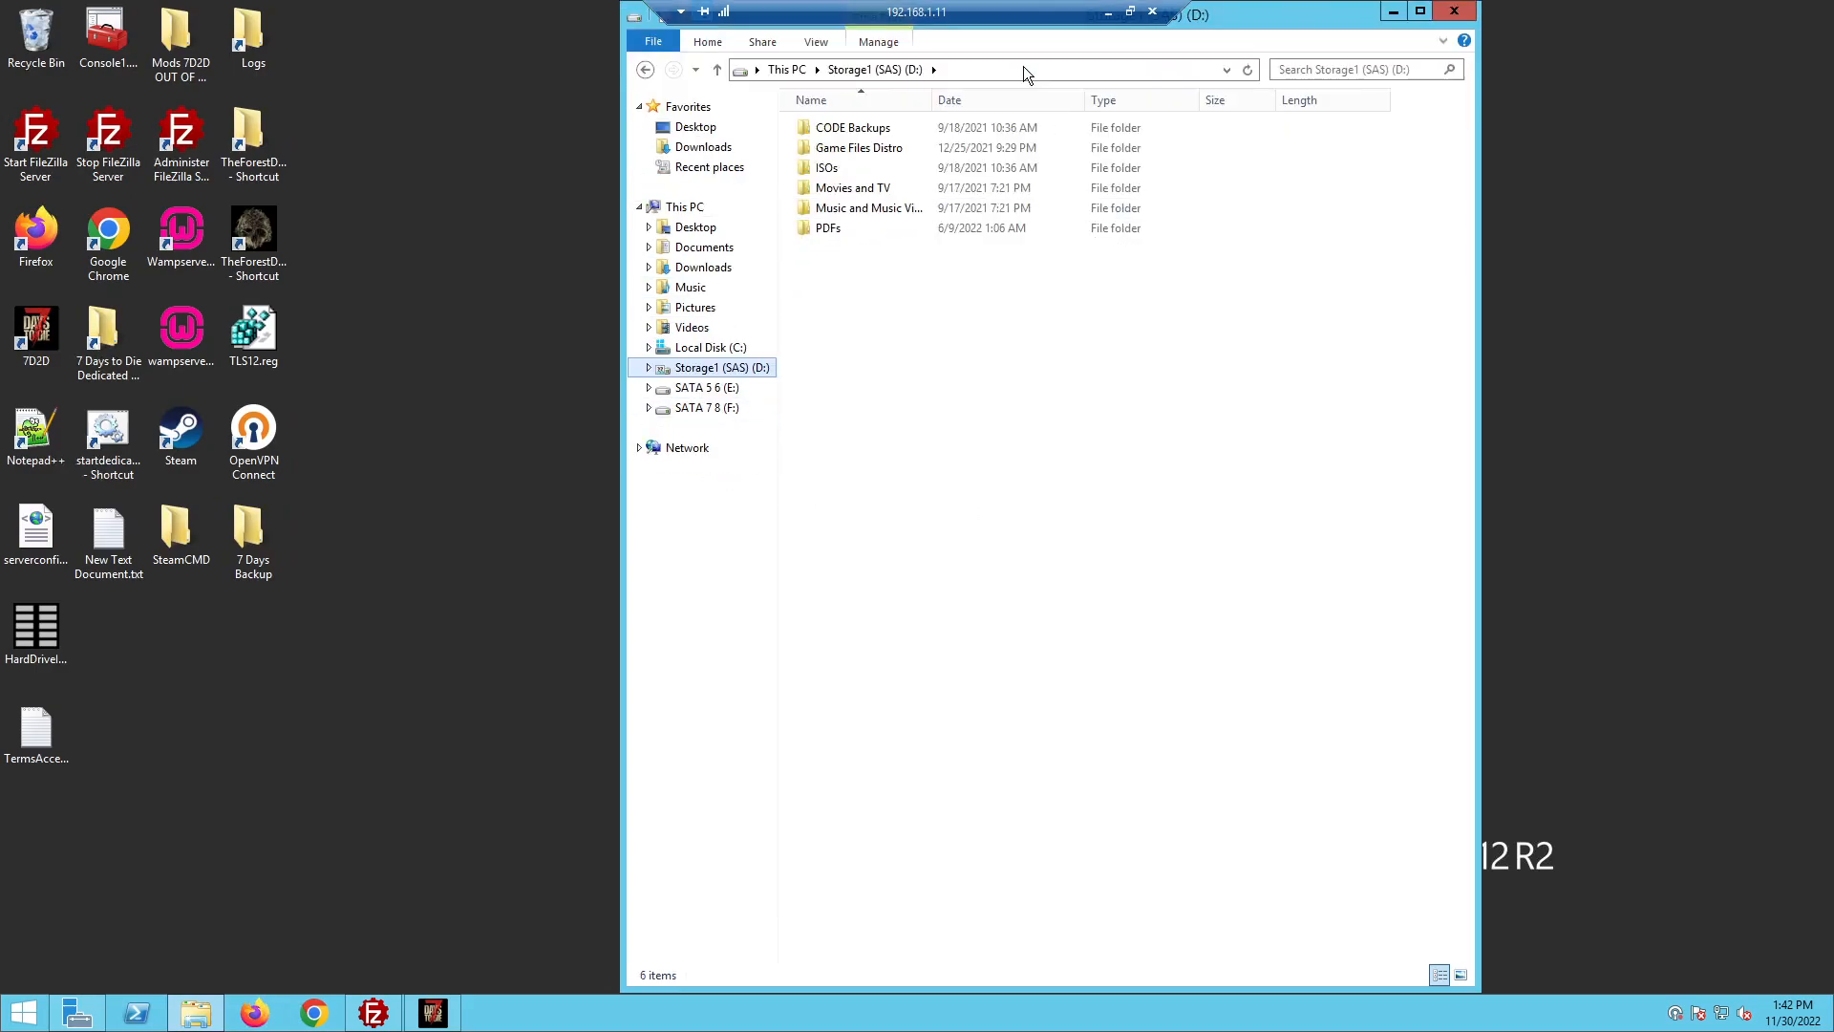
double_click(1305, 23)
double_click(1241, 76)
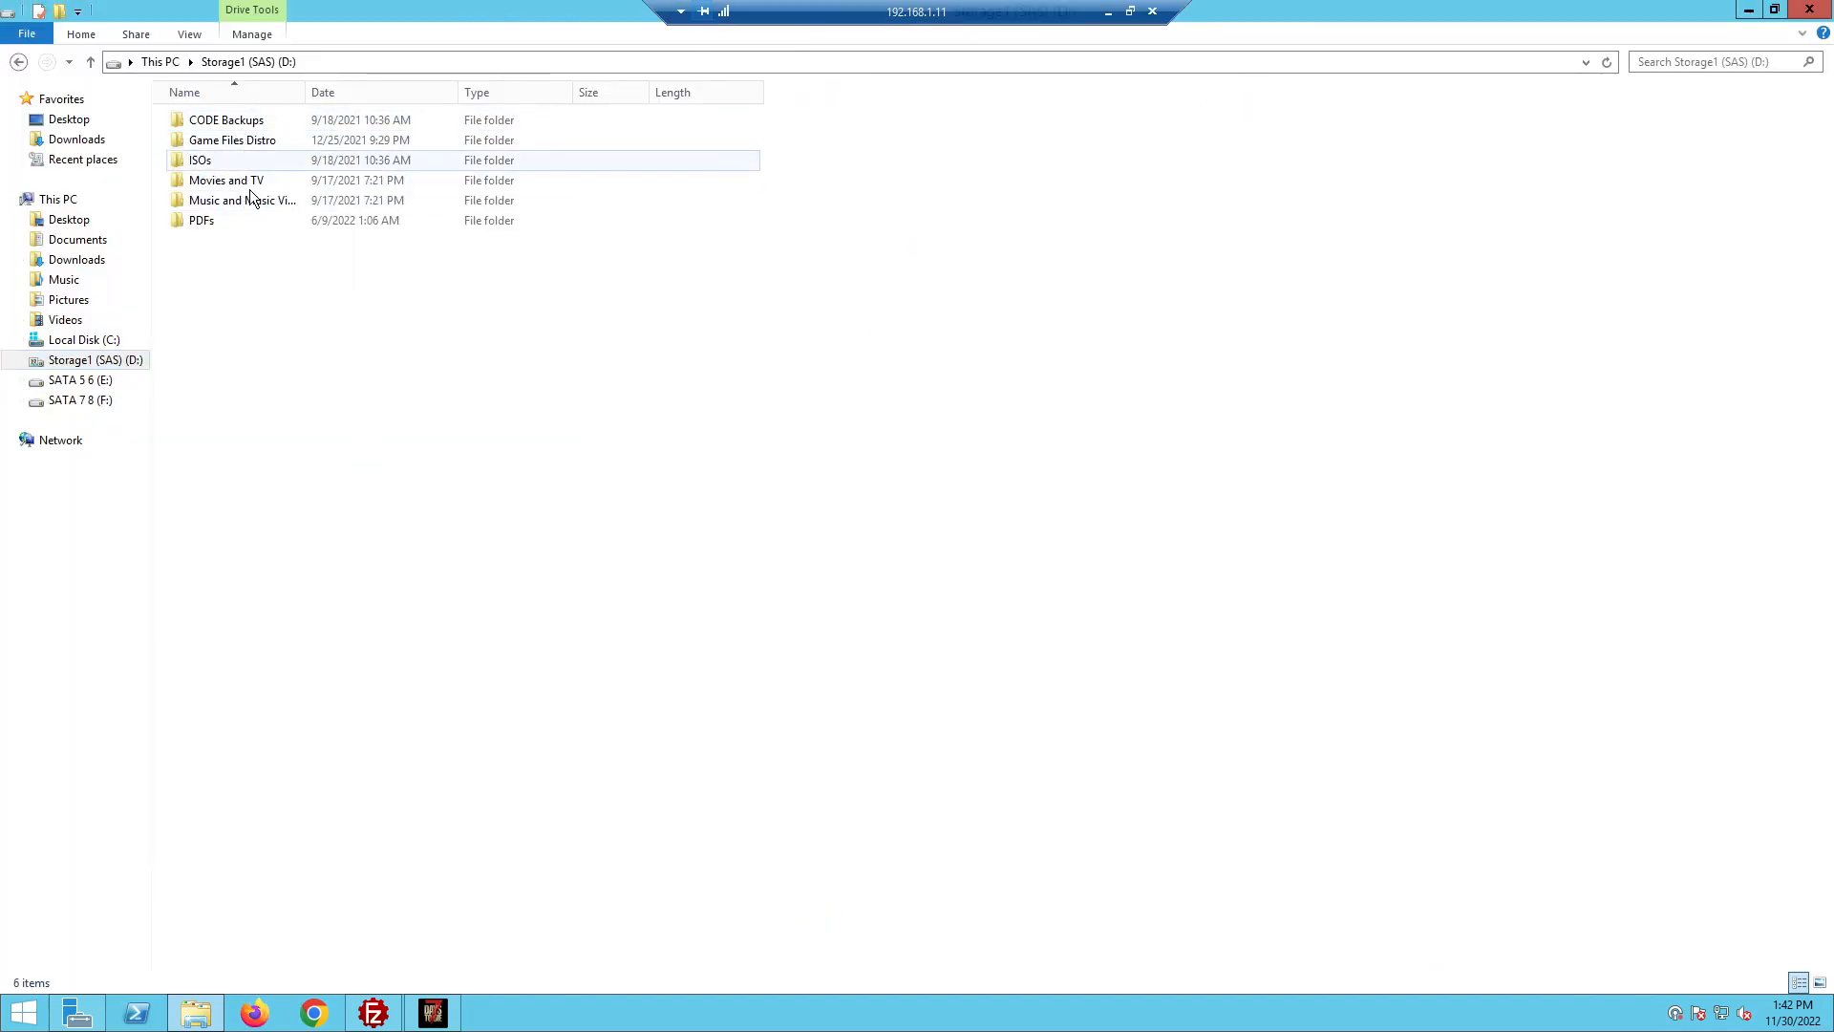
Share the PDFs folder with the Shares group at Read/Write permission
left_click(197, 228)
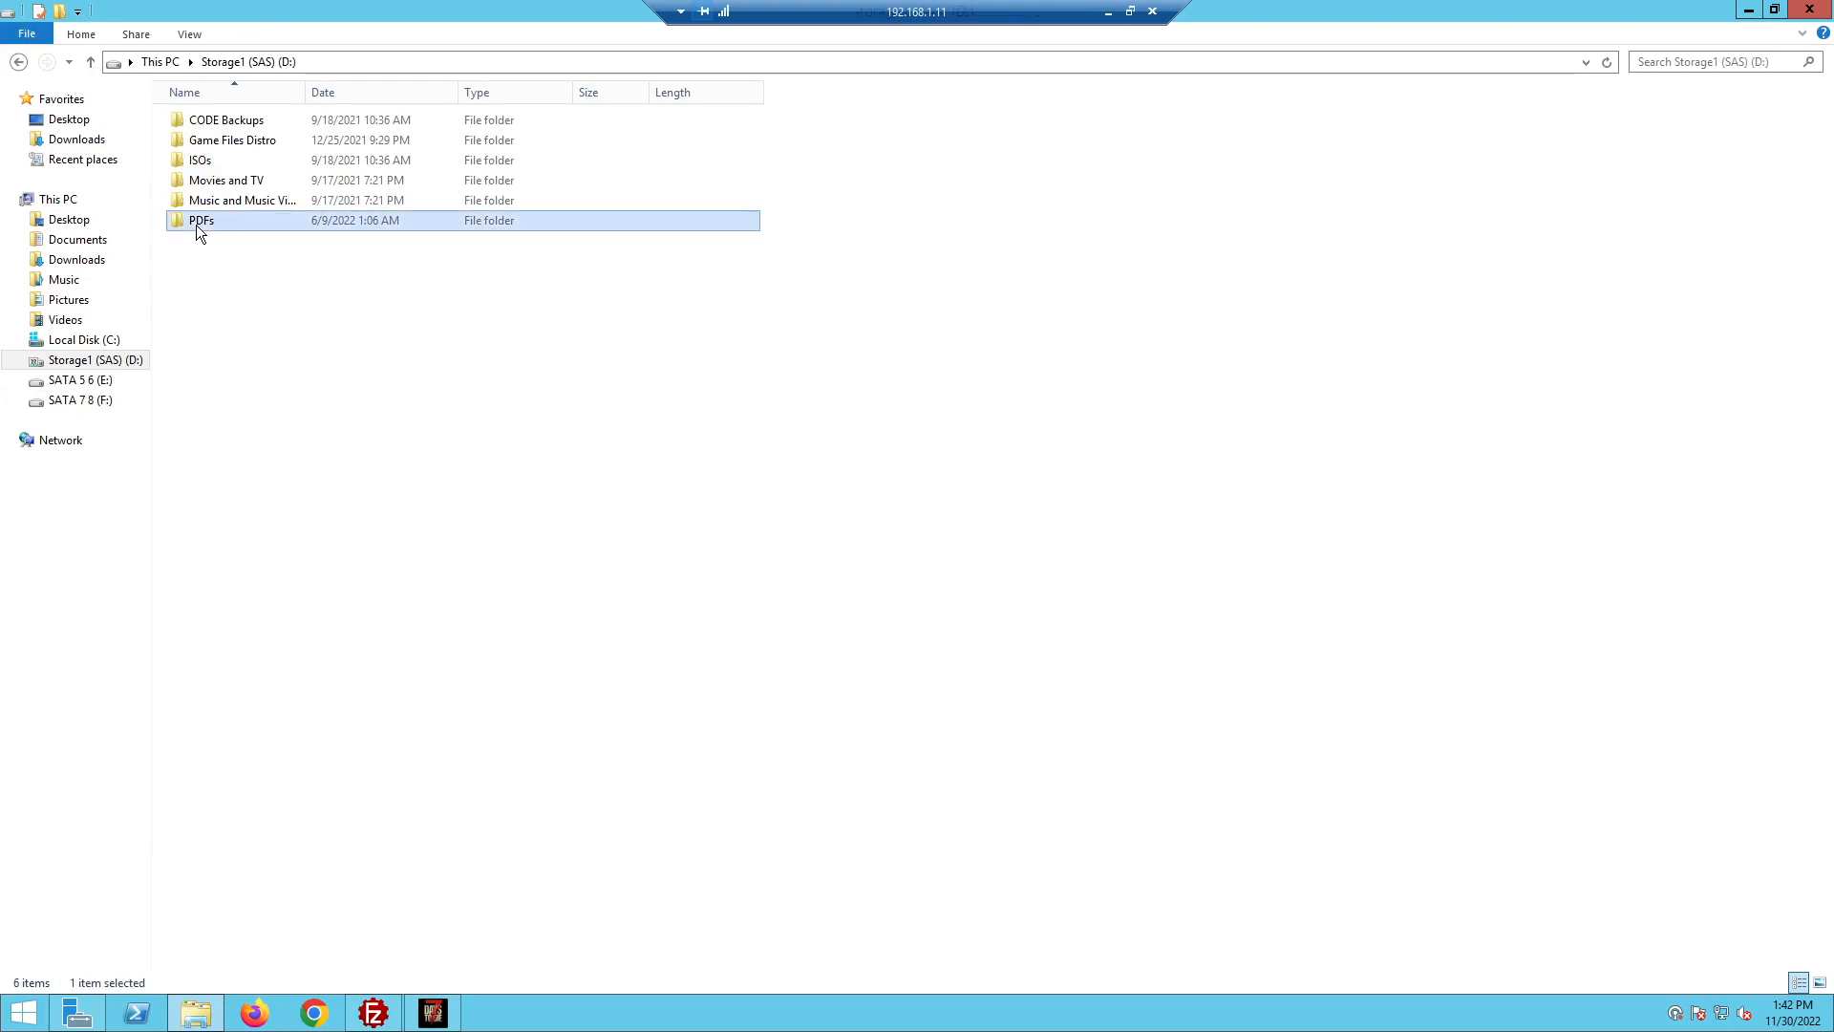
right_click(197, 228)
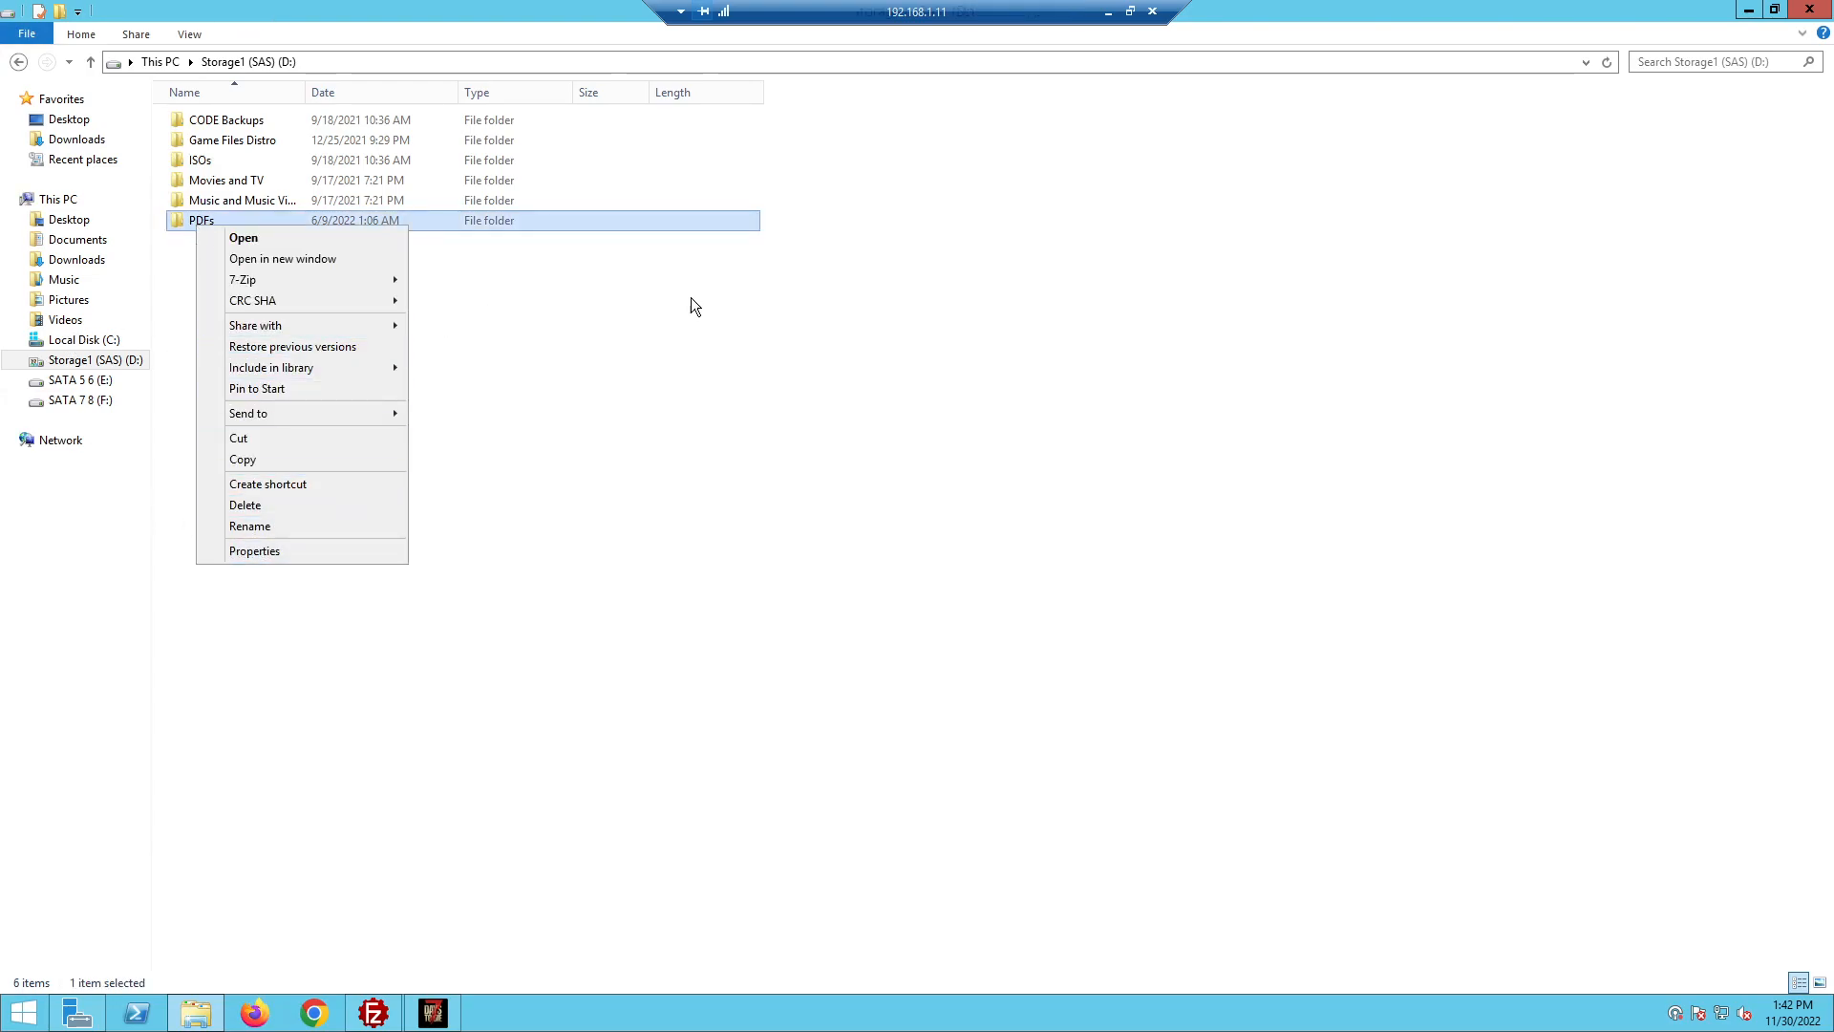
mouse_move(365, 327)
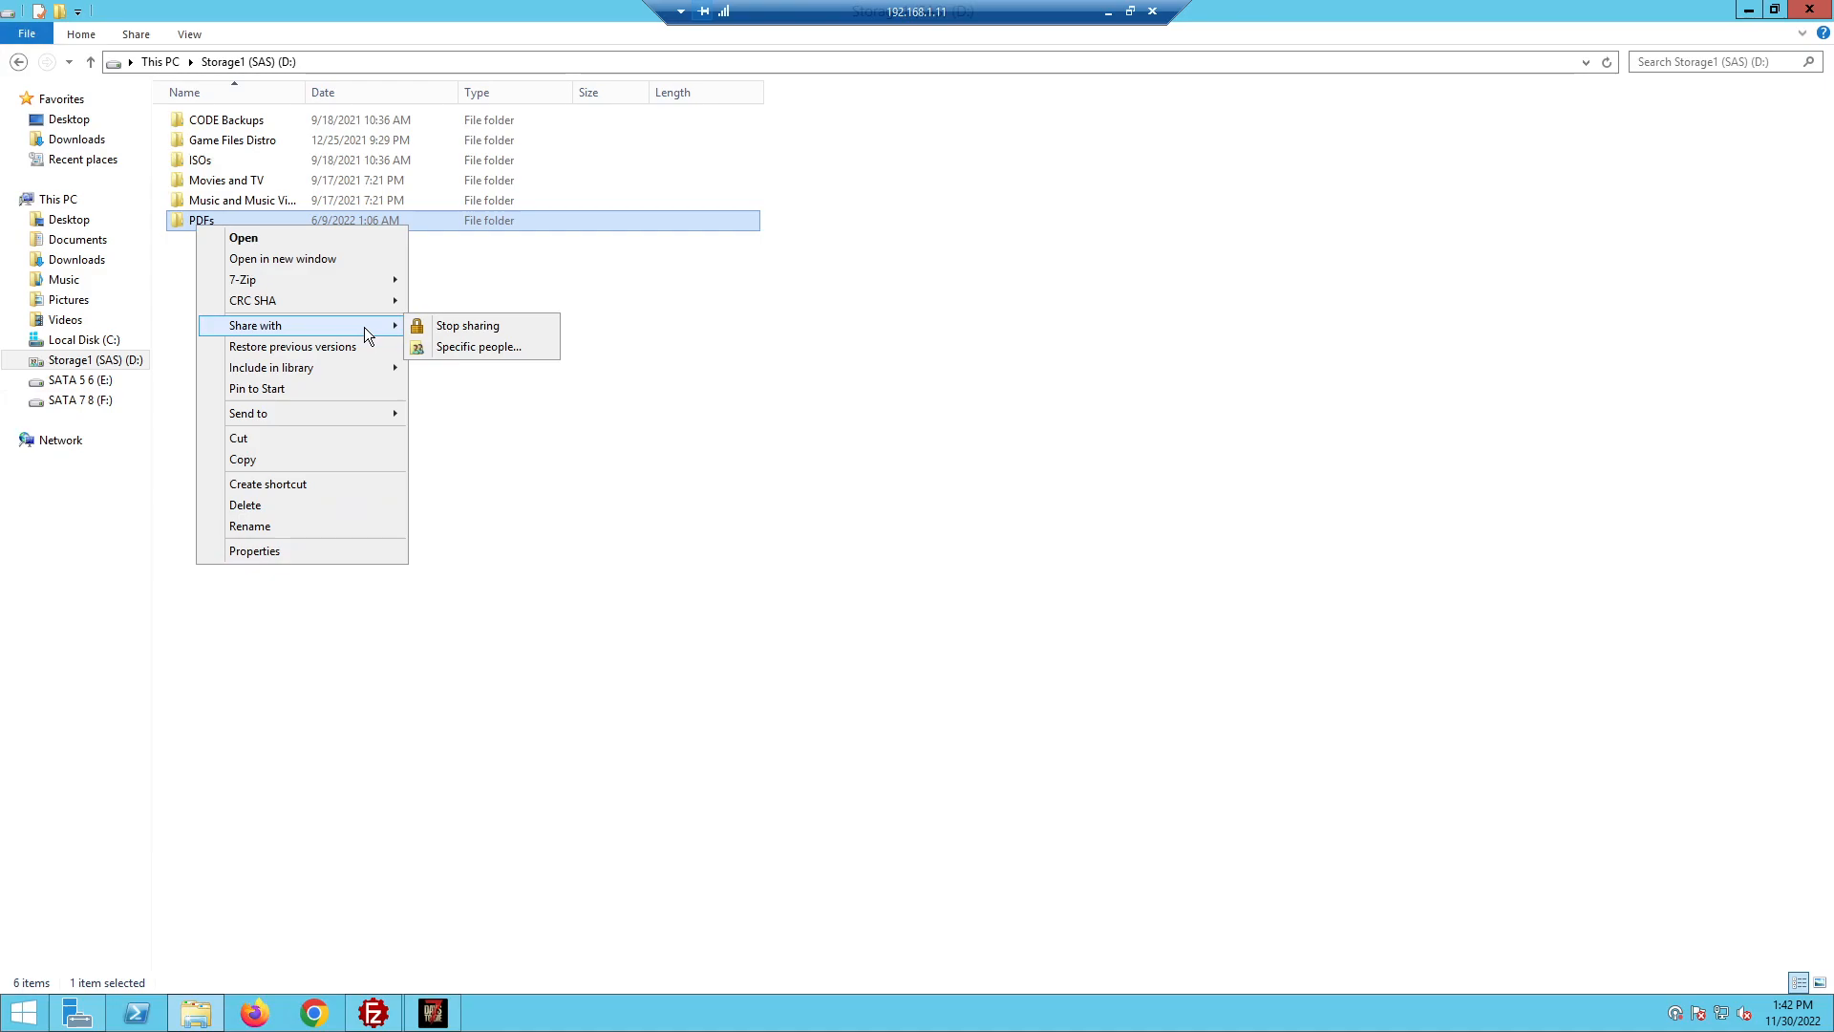
left_click(473, 347)
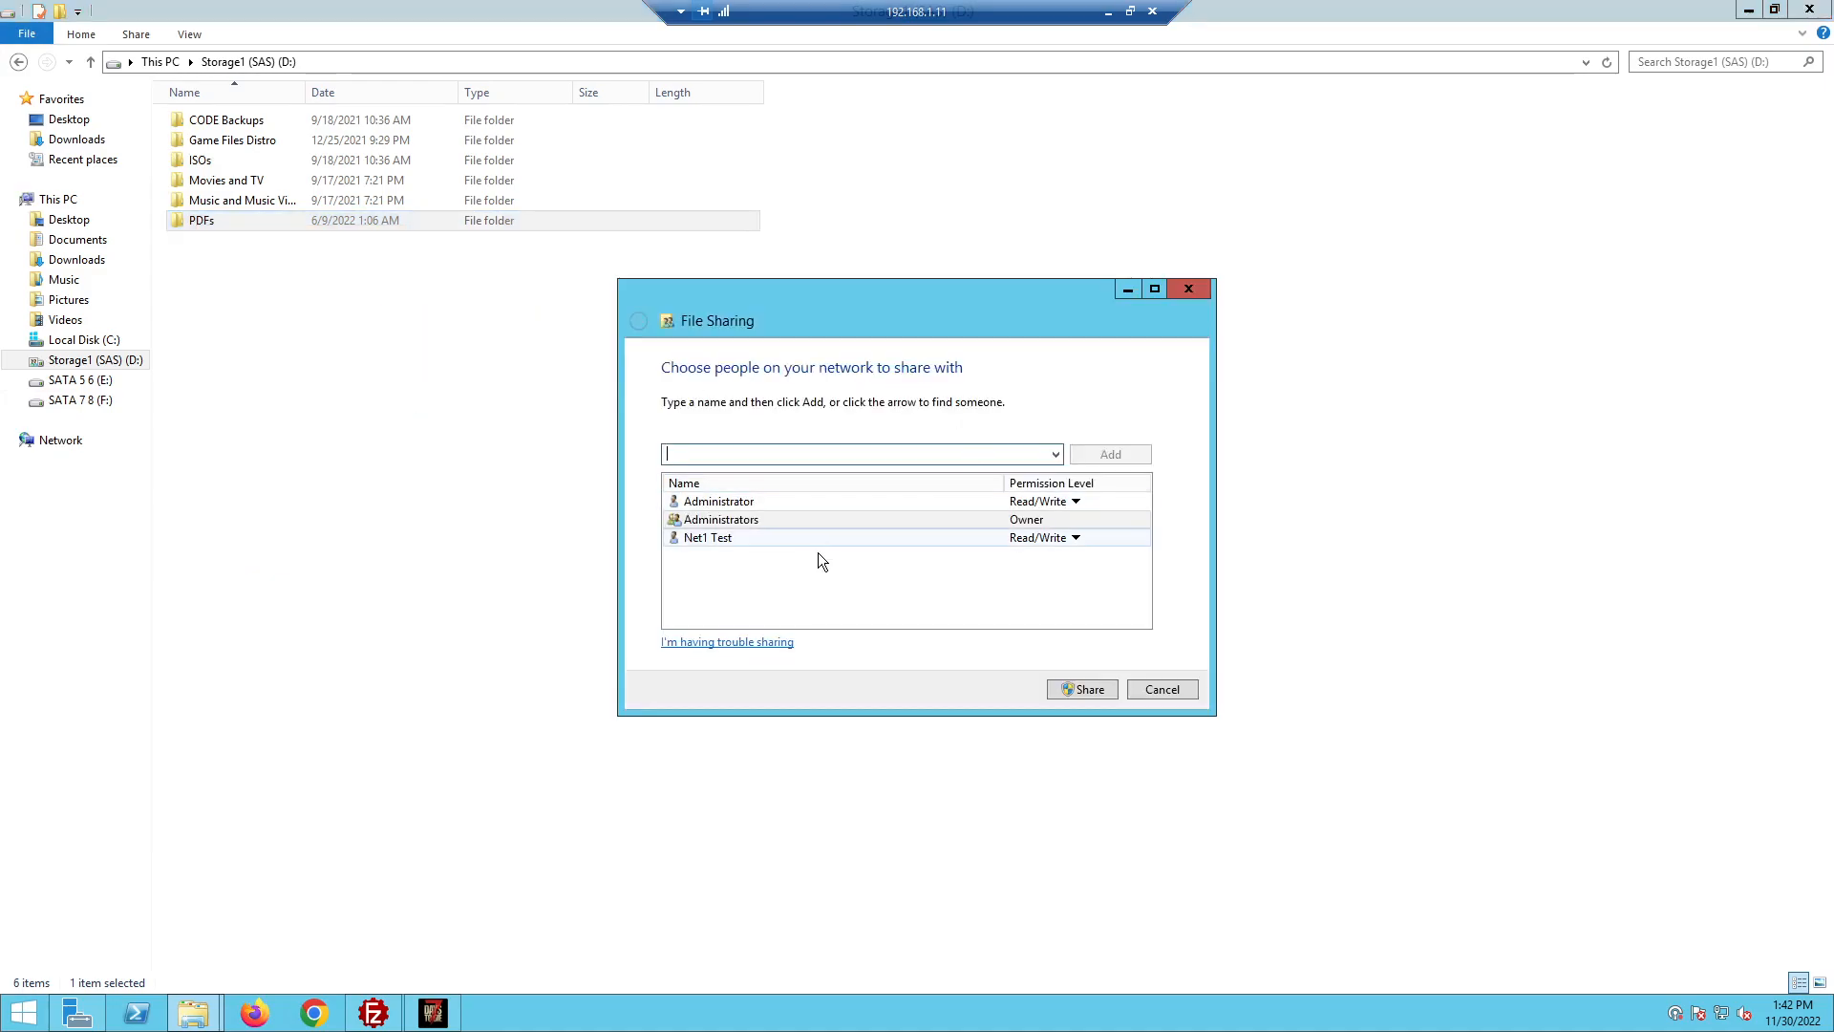
type("s")
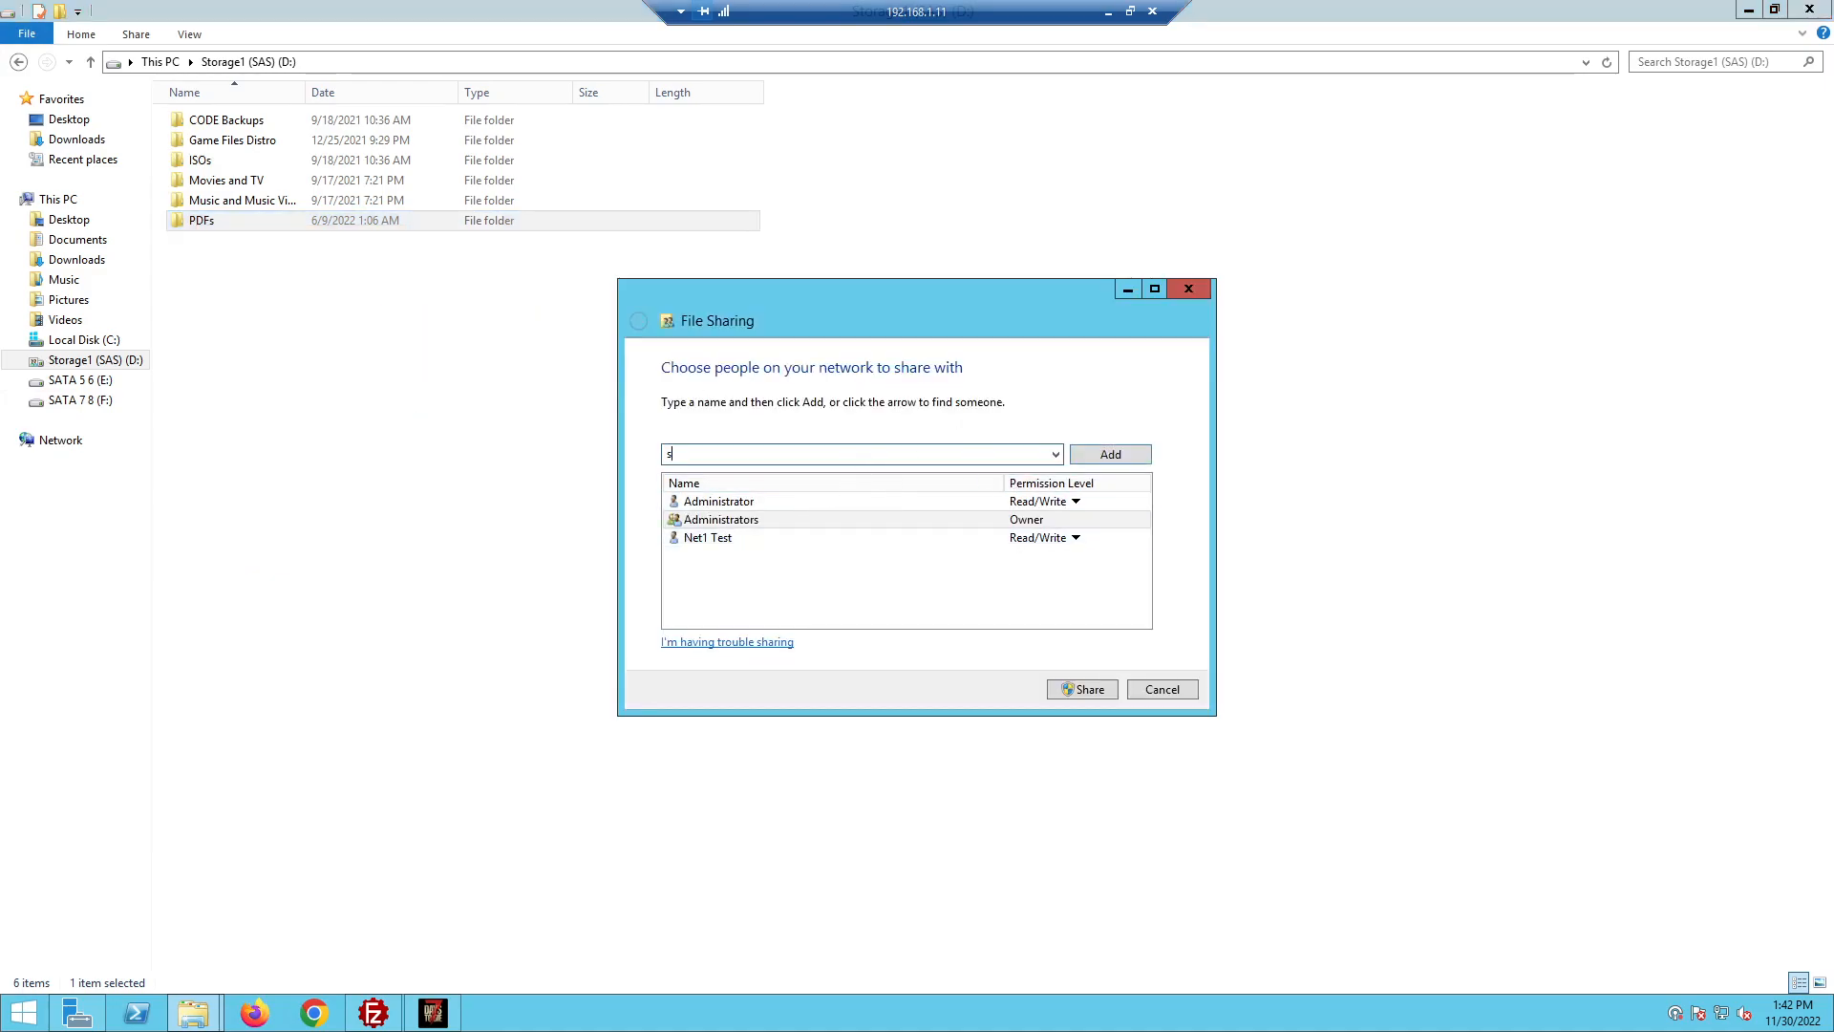
type("hares")
left_click(1131, 457)
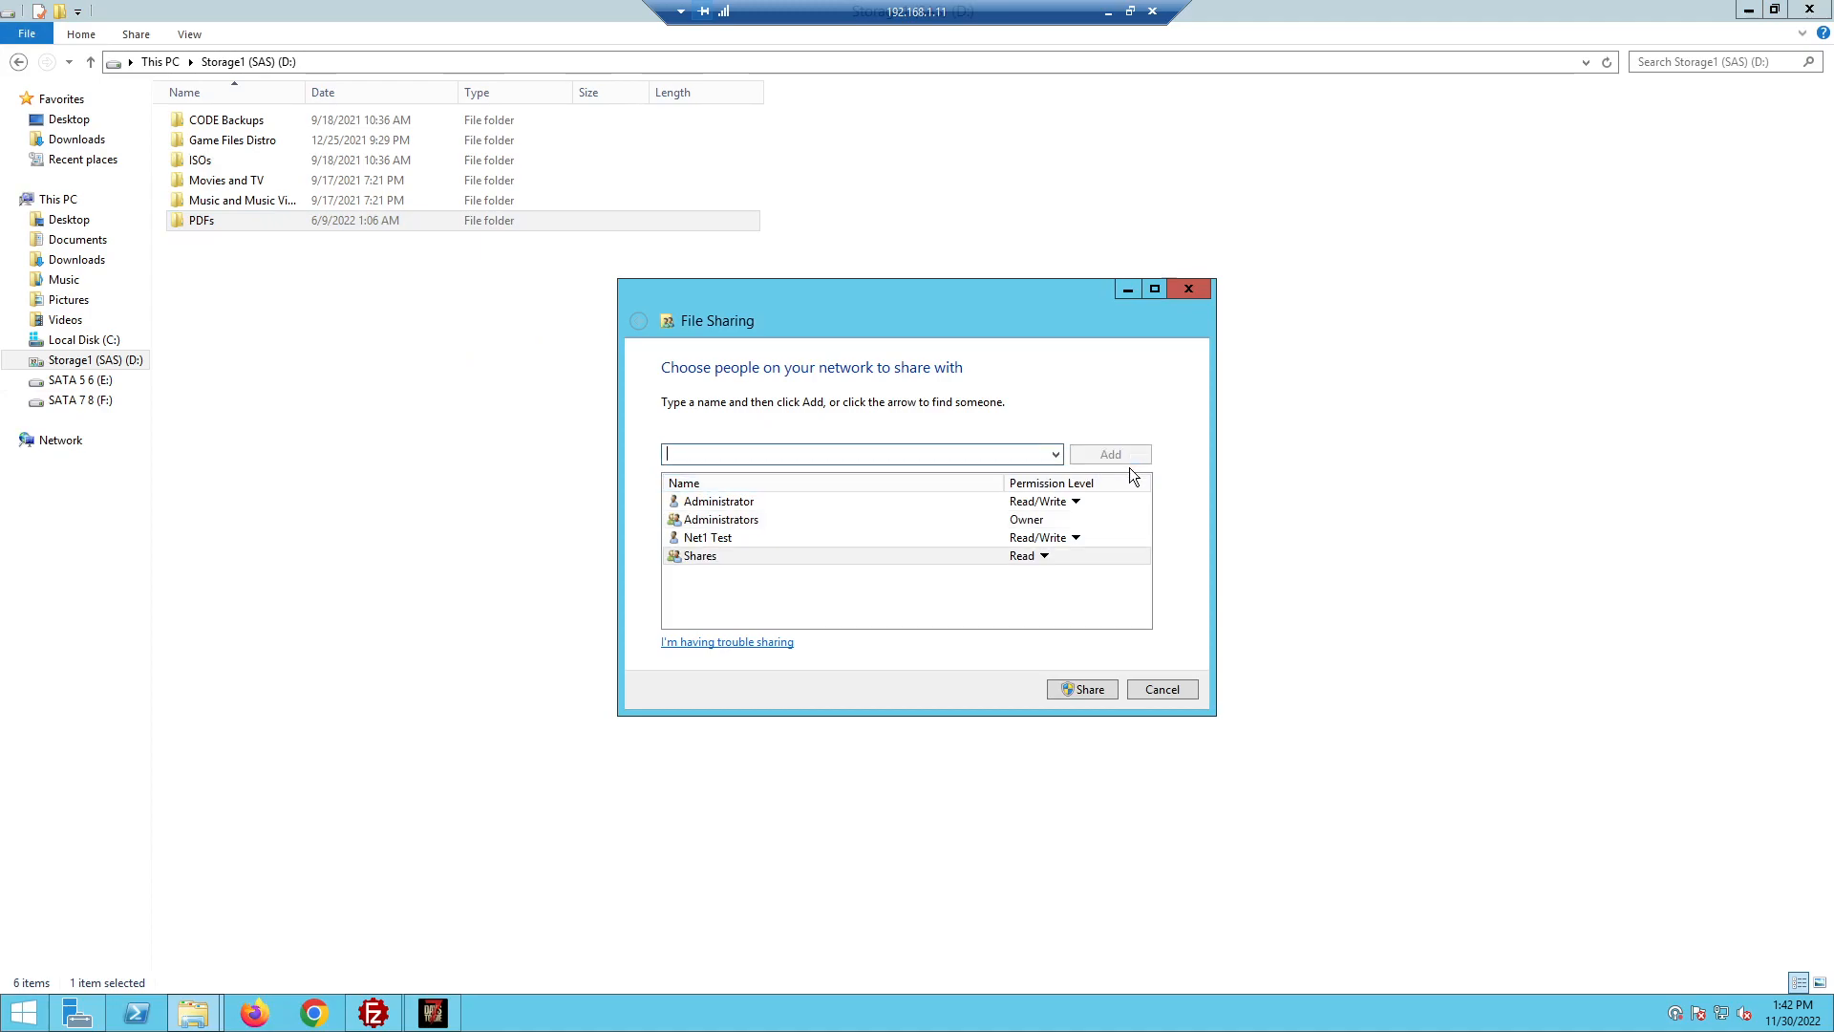
left_click(1039, 557)
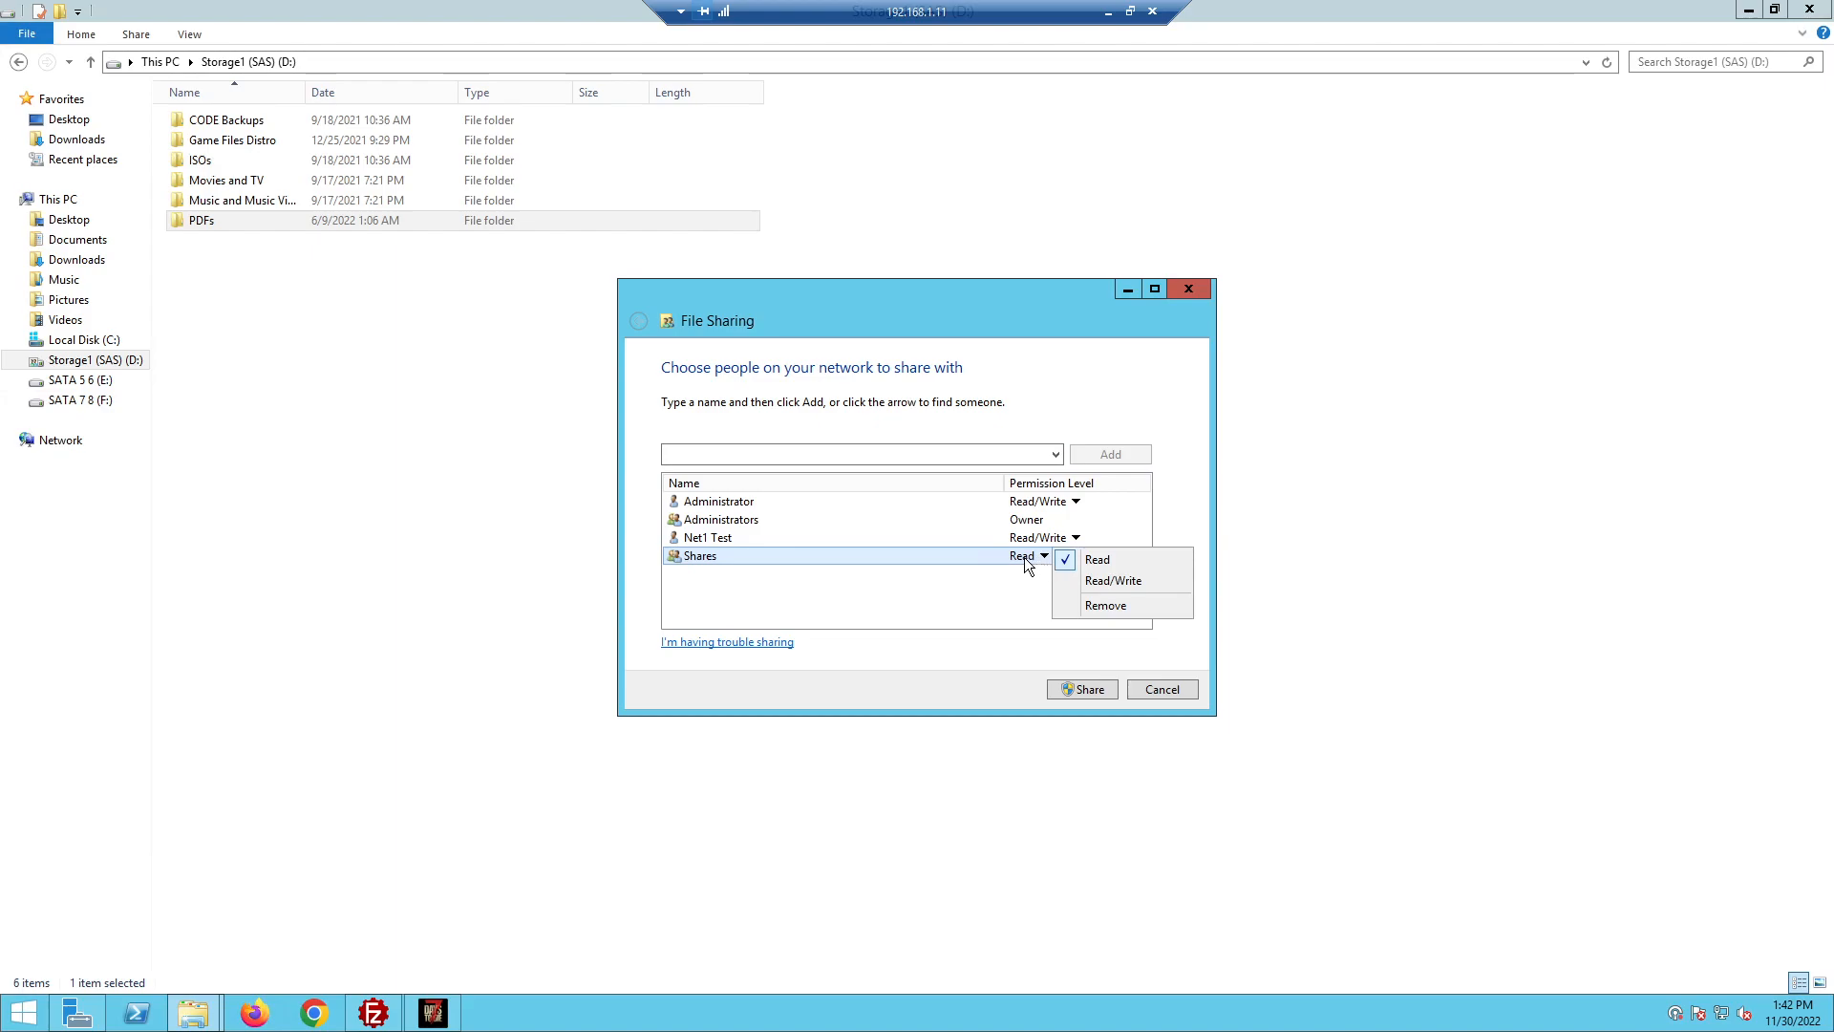
left_click(1129, 582)
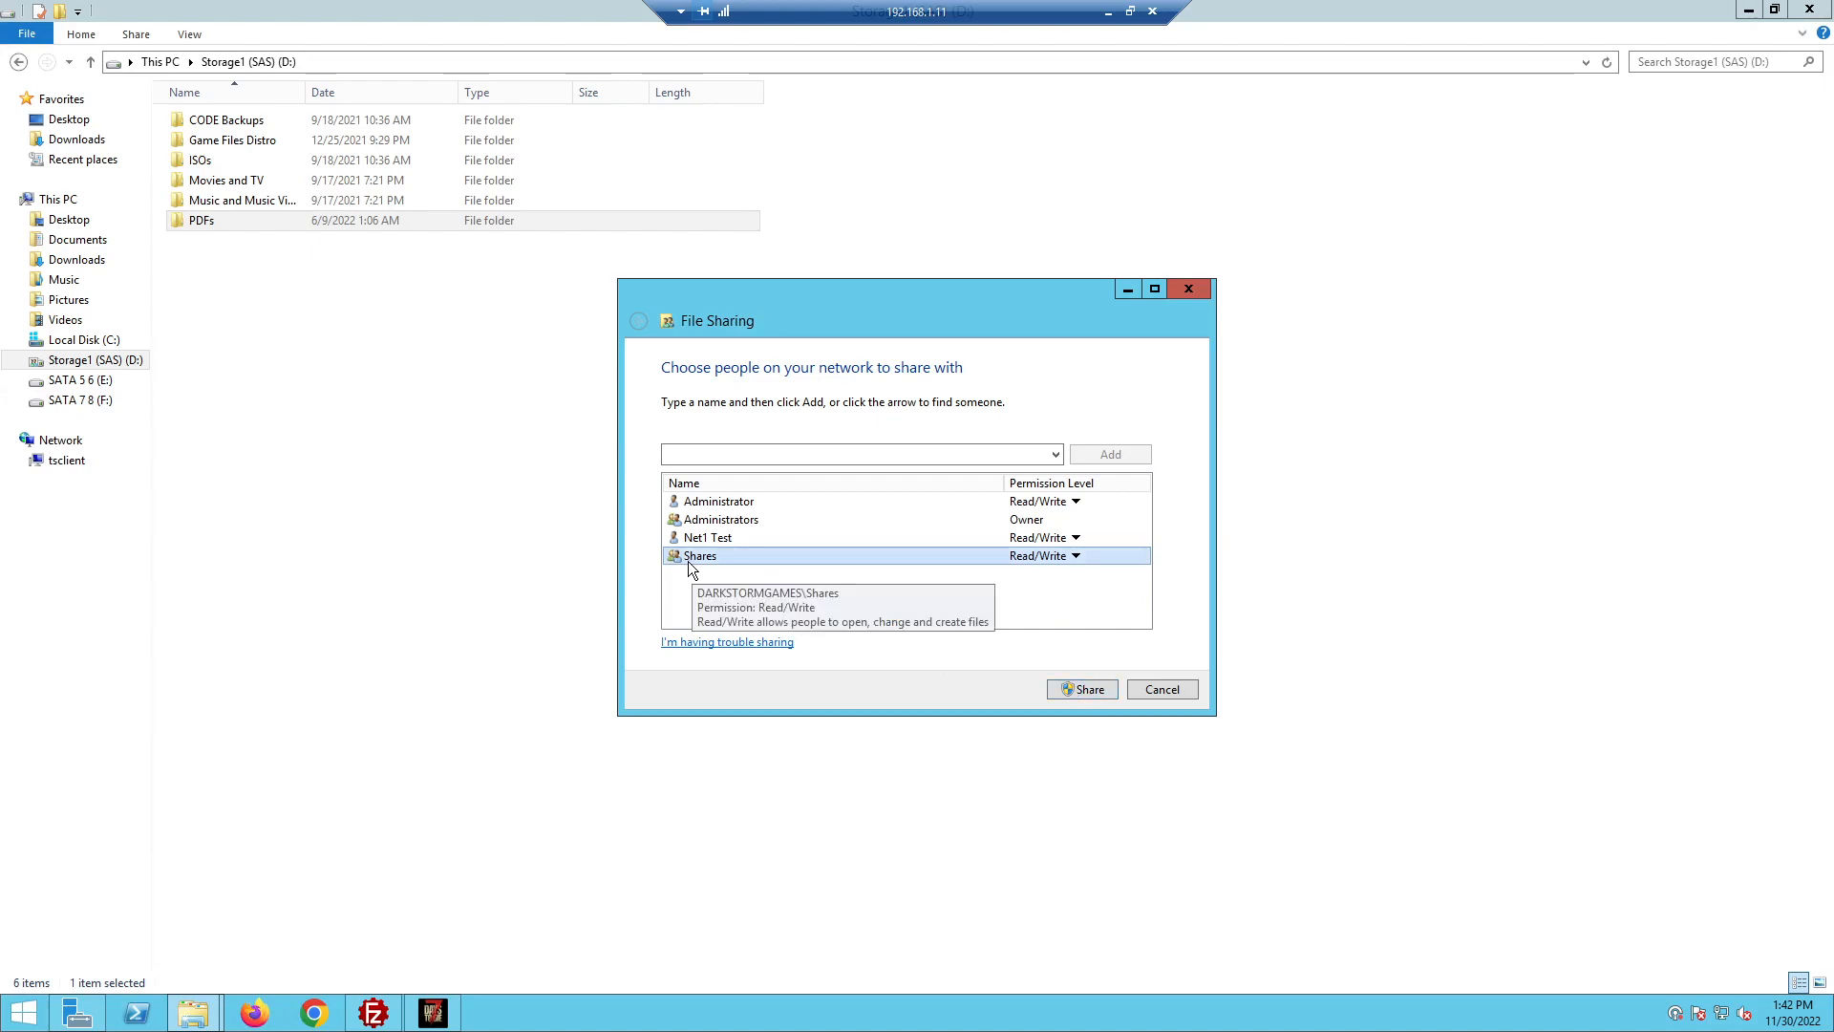
left_click(1086, 690)
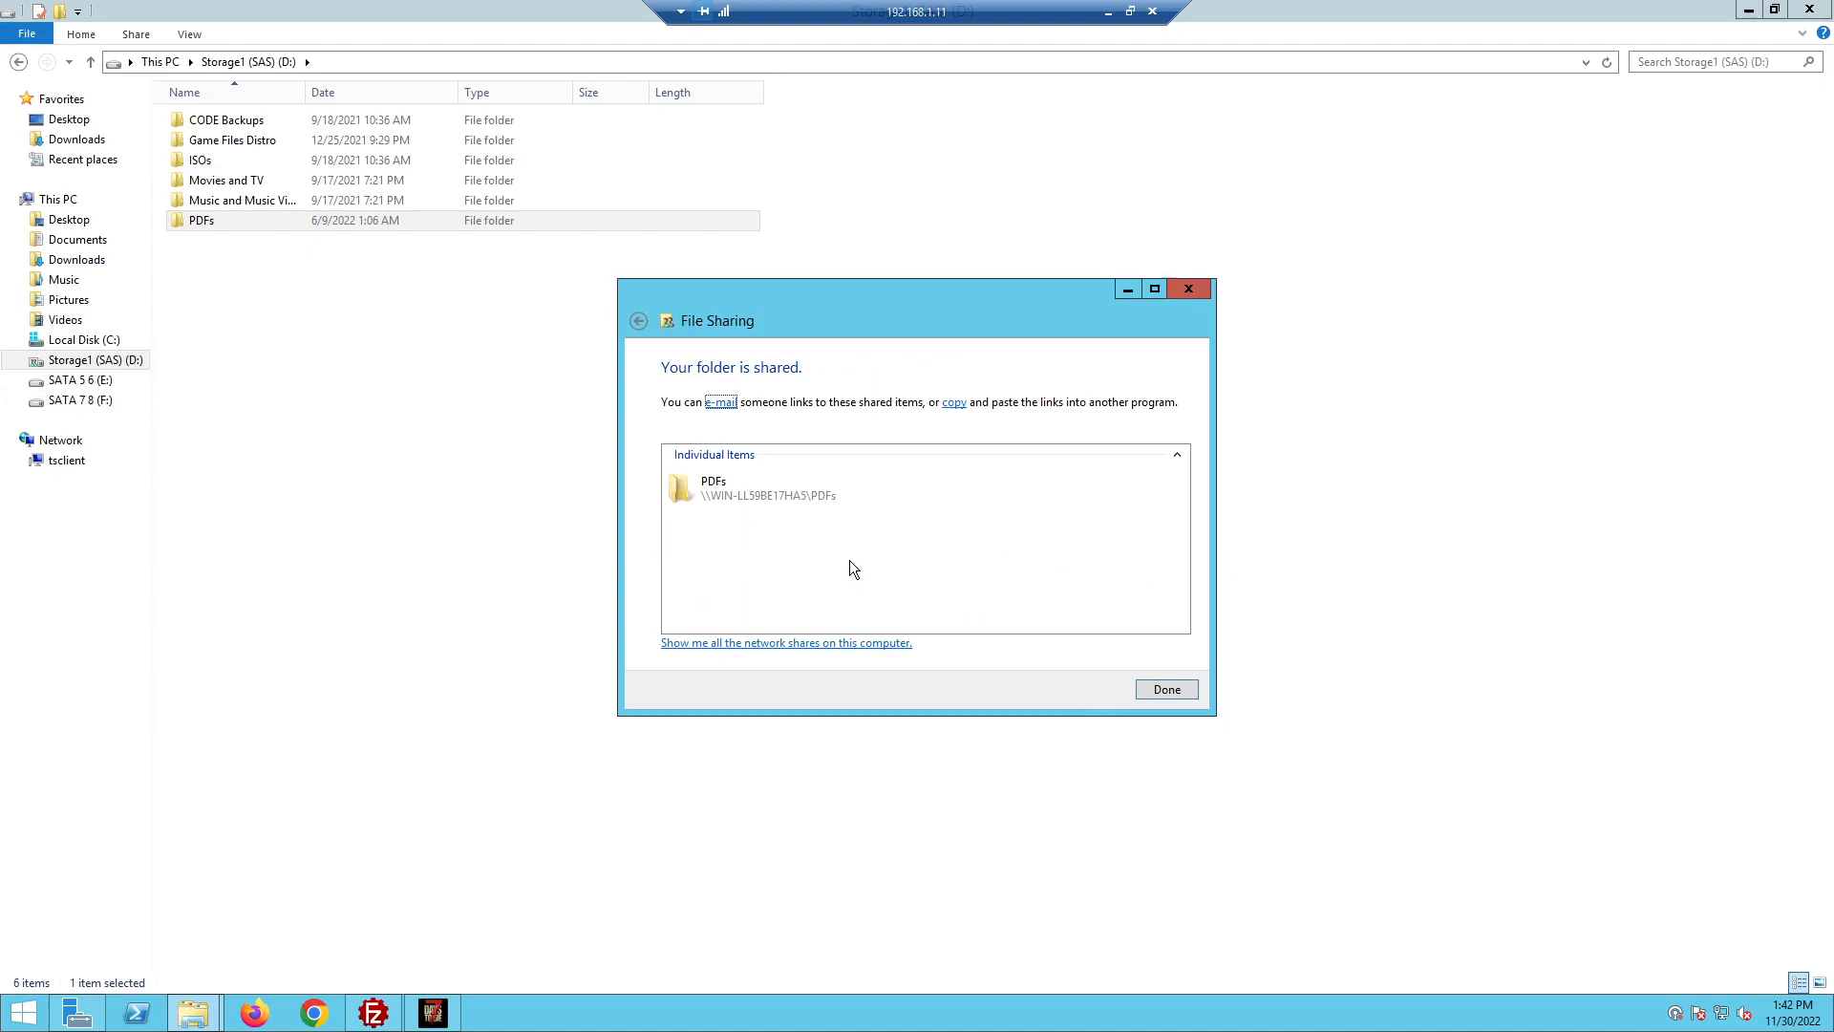
left_click(1156, 691)
Reopen the PDFs sharing settings to verify Shares' access, then close them unchanged
left_click(295, 316)
left_click(214, 225)
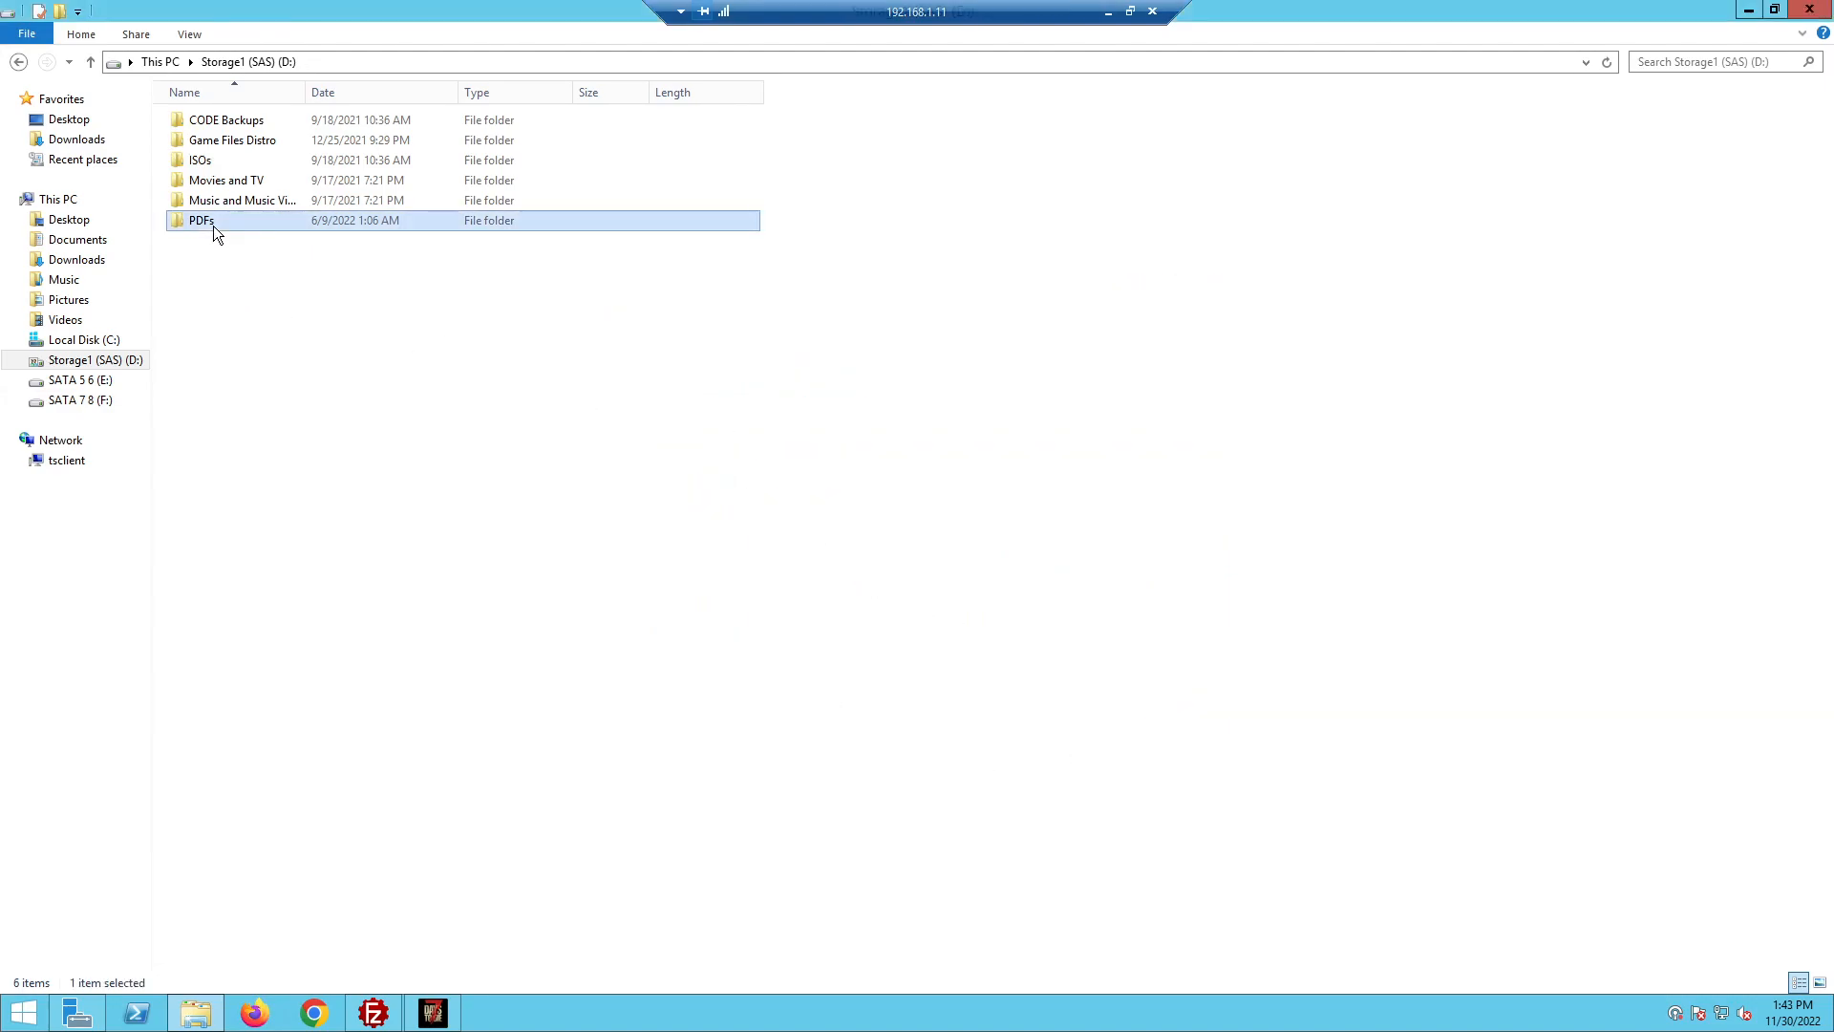
right_click(214, 225)
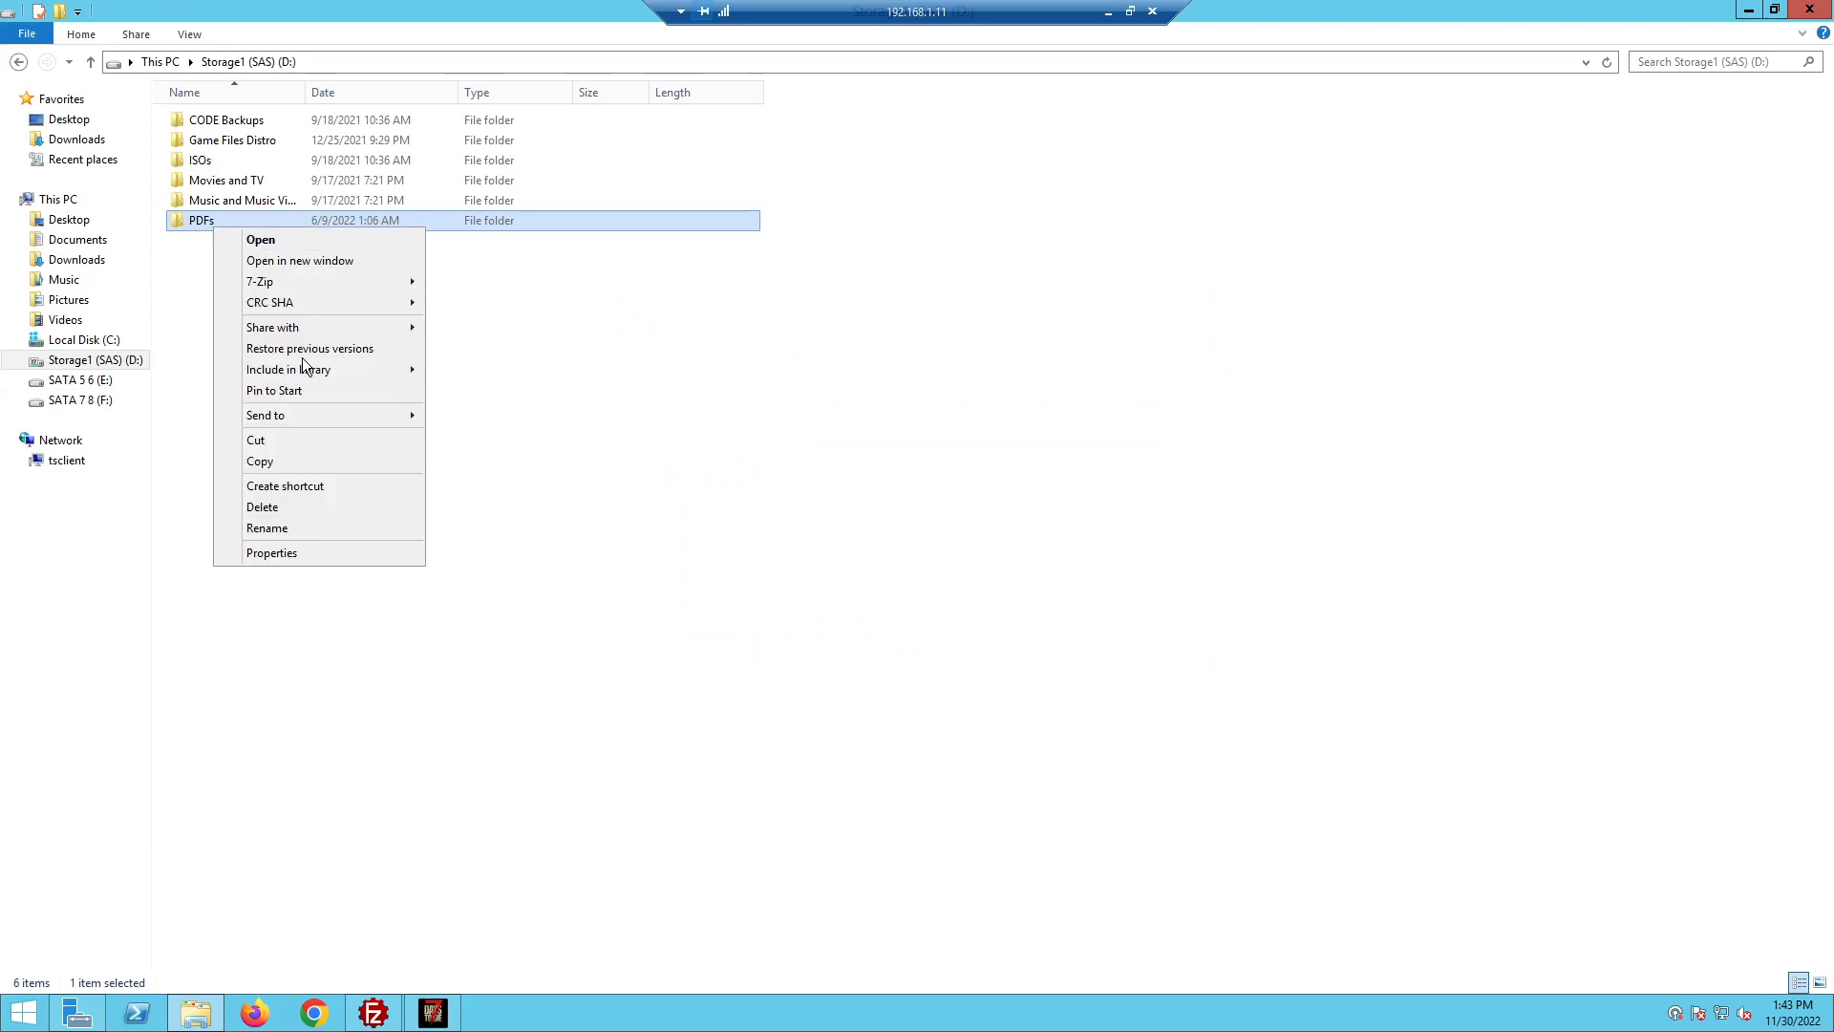
mouse_move(336, 331)
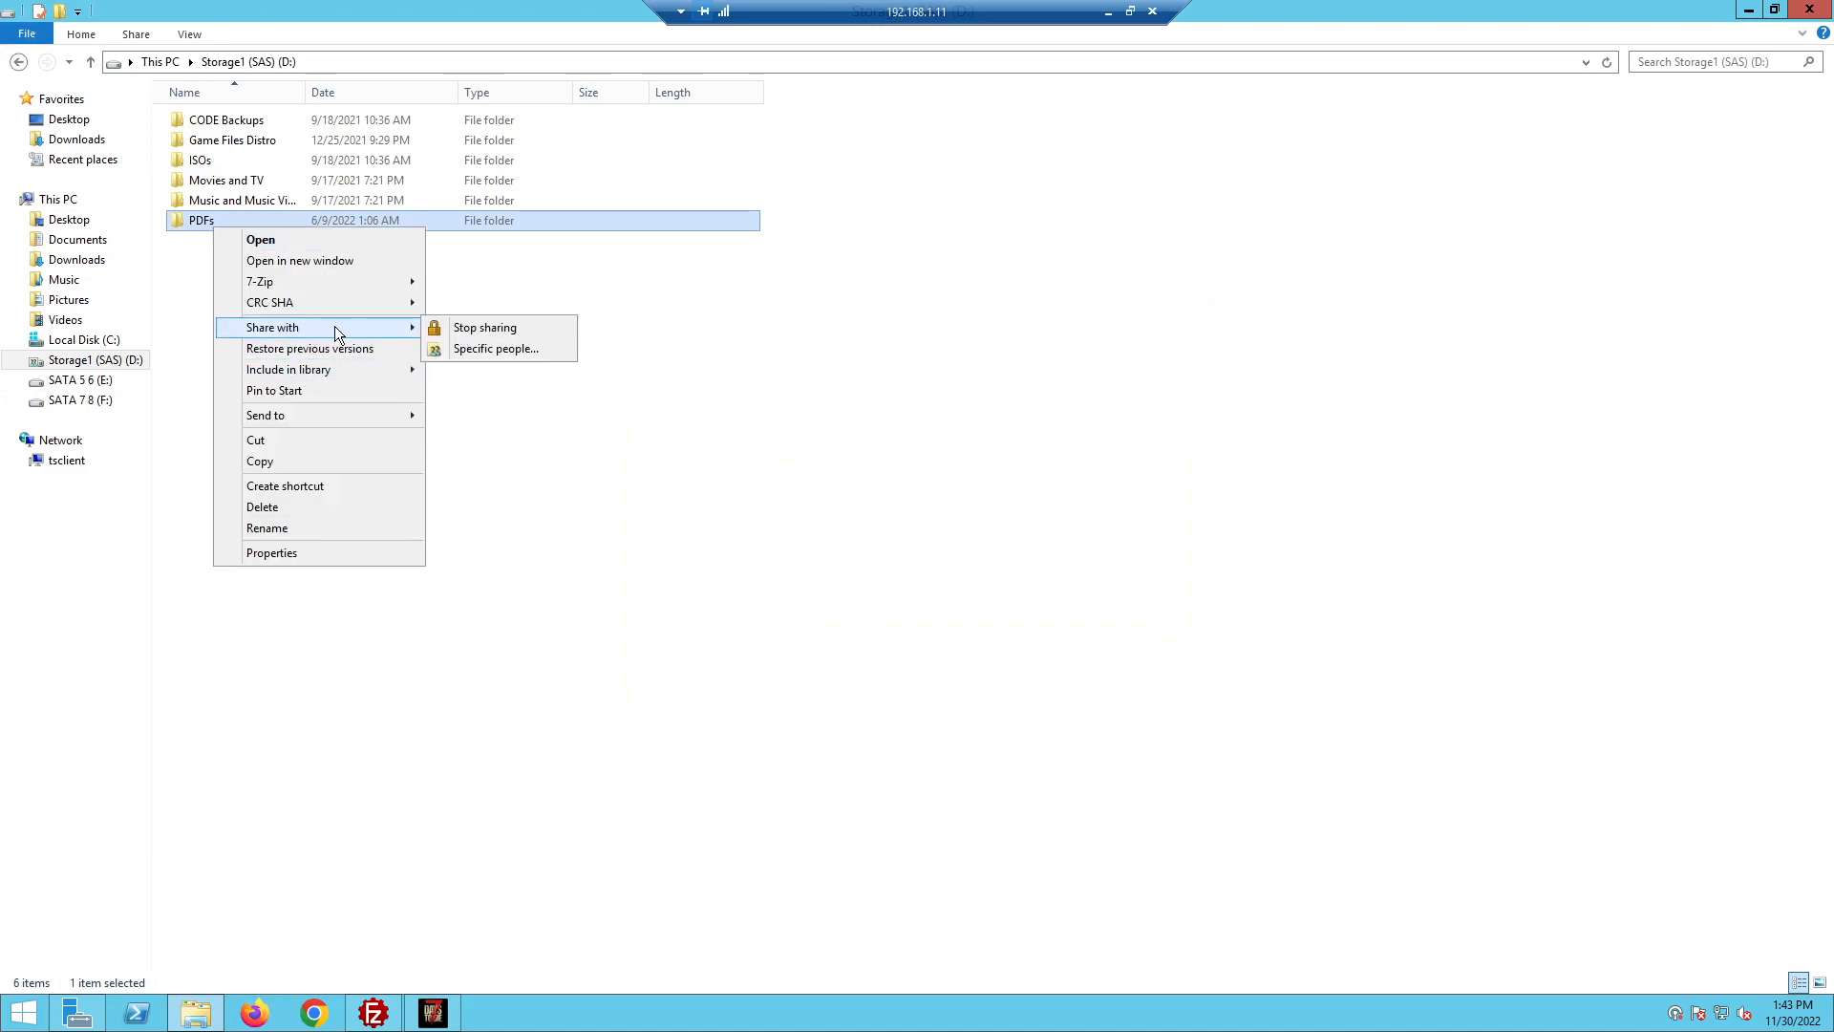
left_click(529, 347)
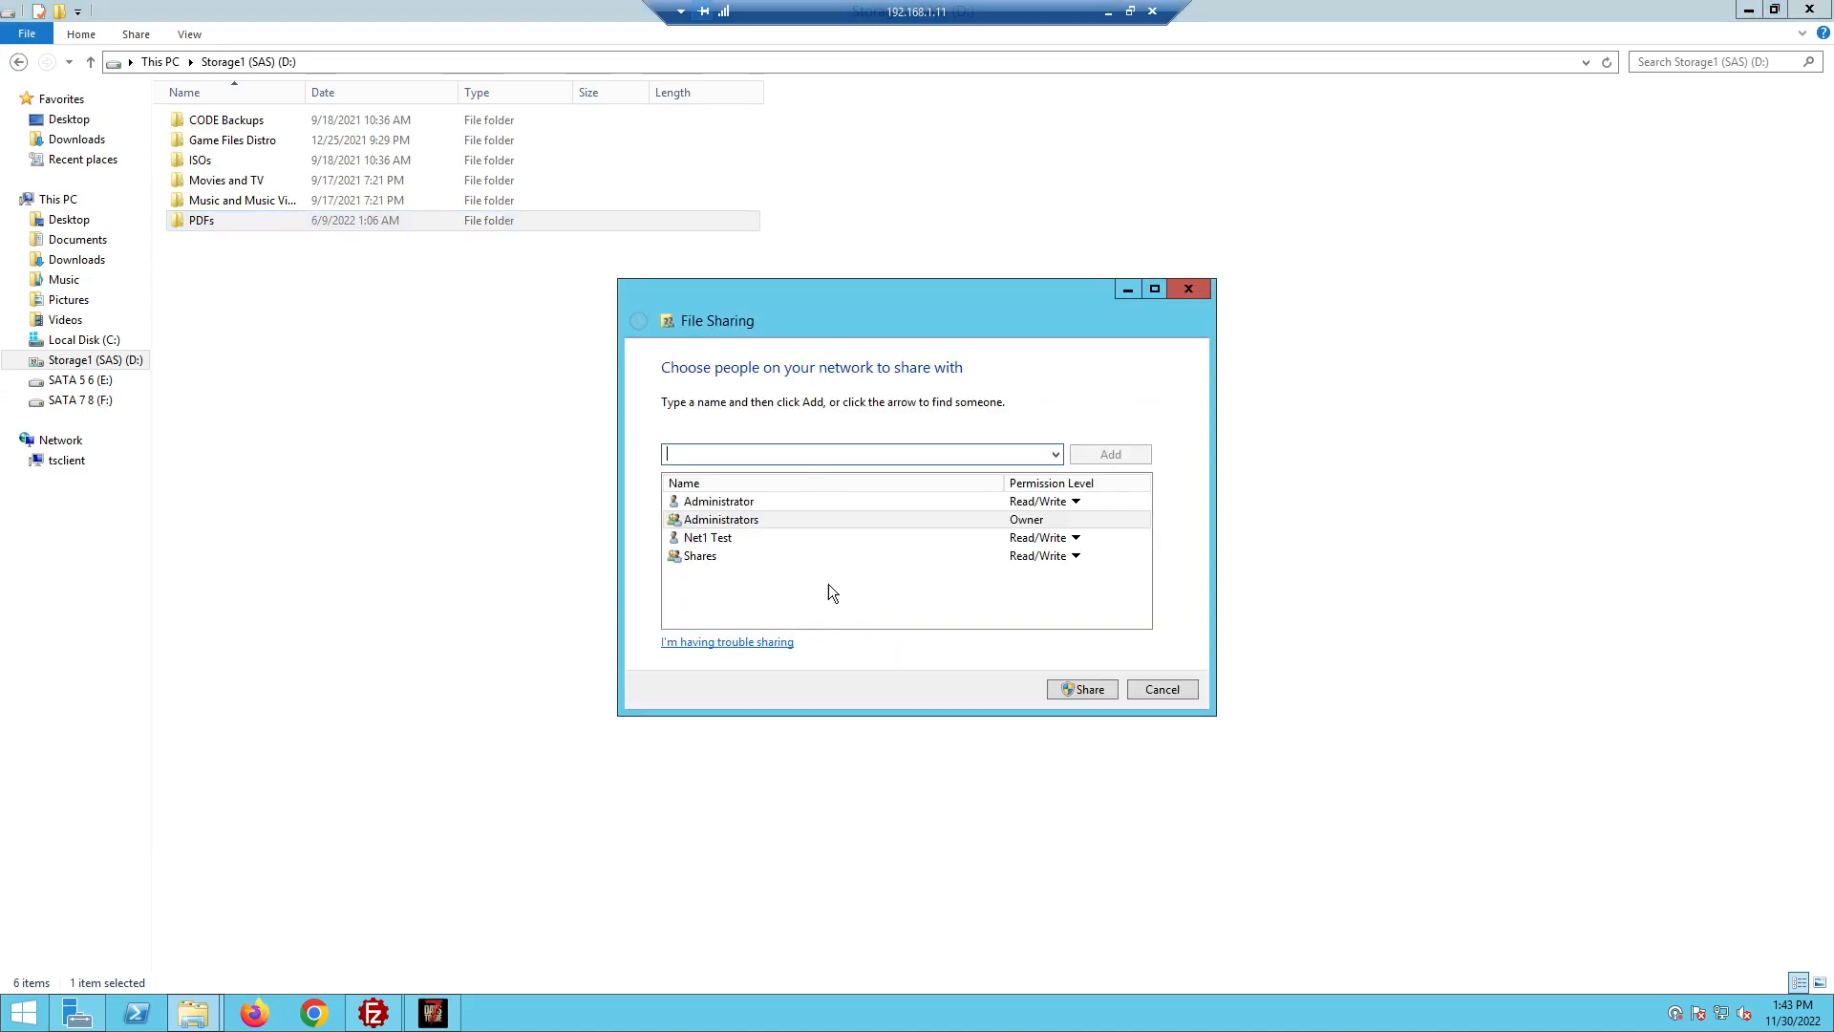
left_click(1161, 695)
right_click(198, 225)
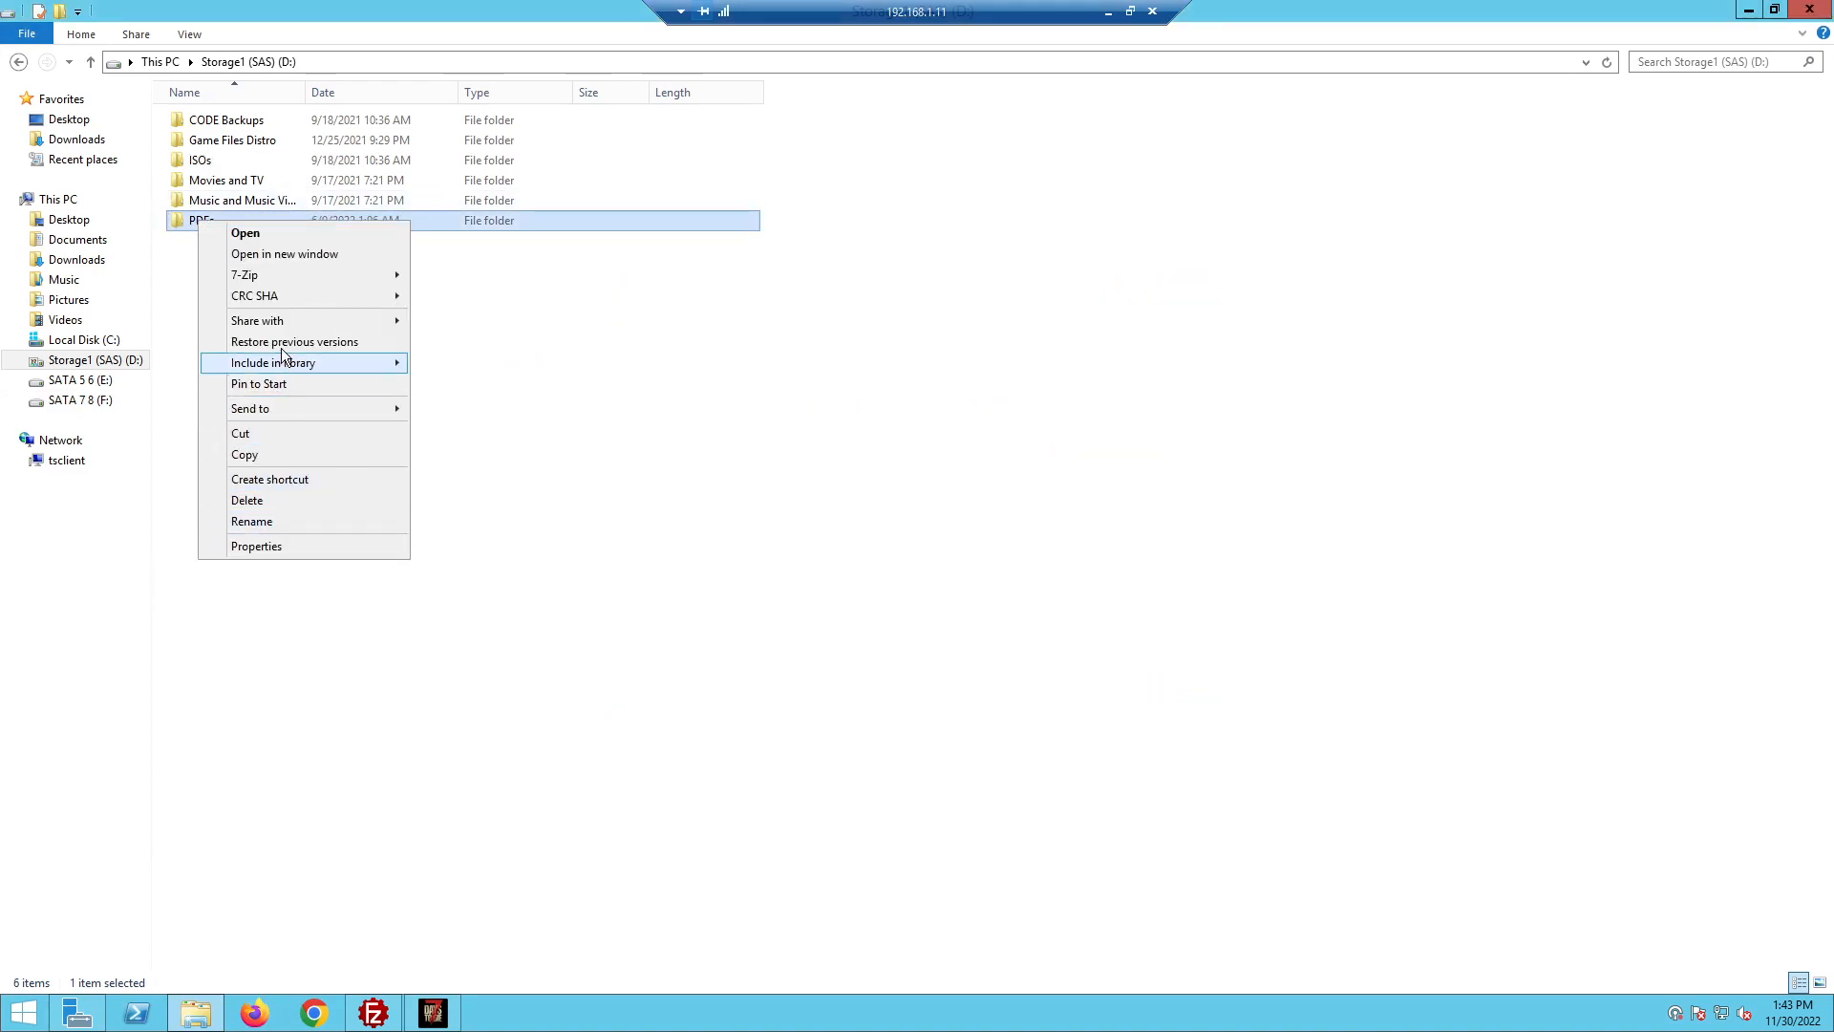
Add the Shares group to the PDFs share permissions under Advanced Sharing
left_click(292, 547)
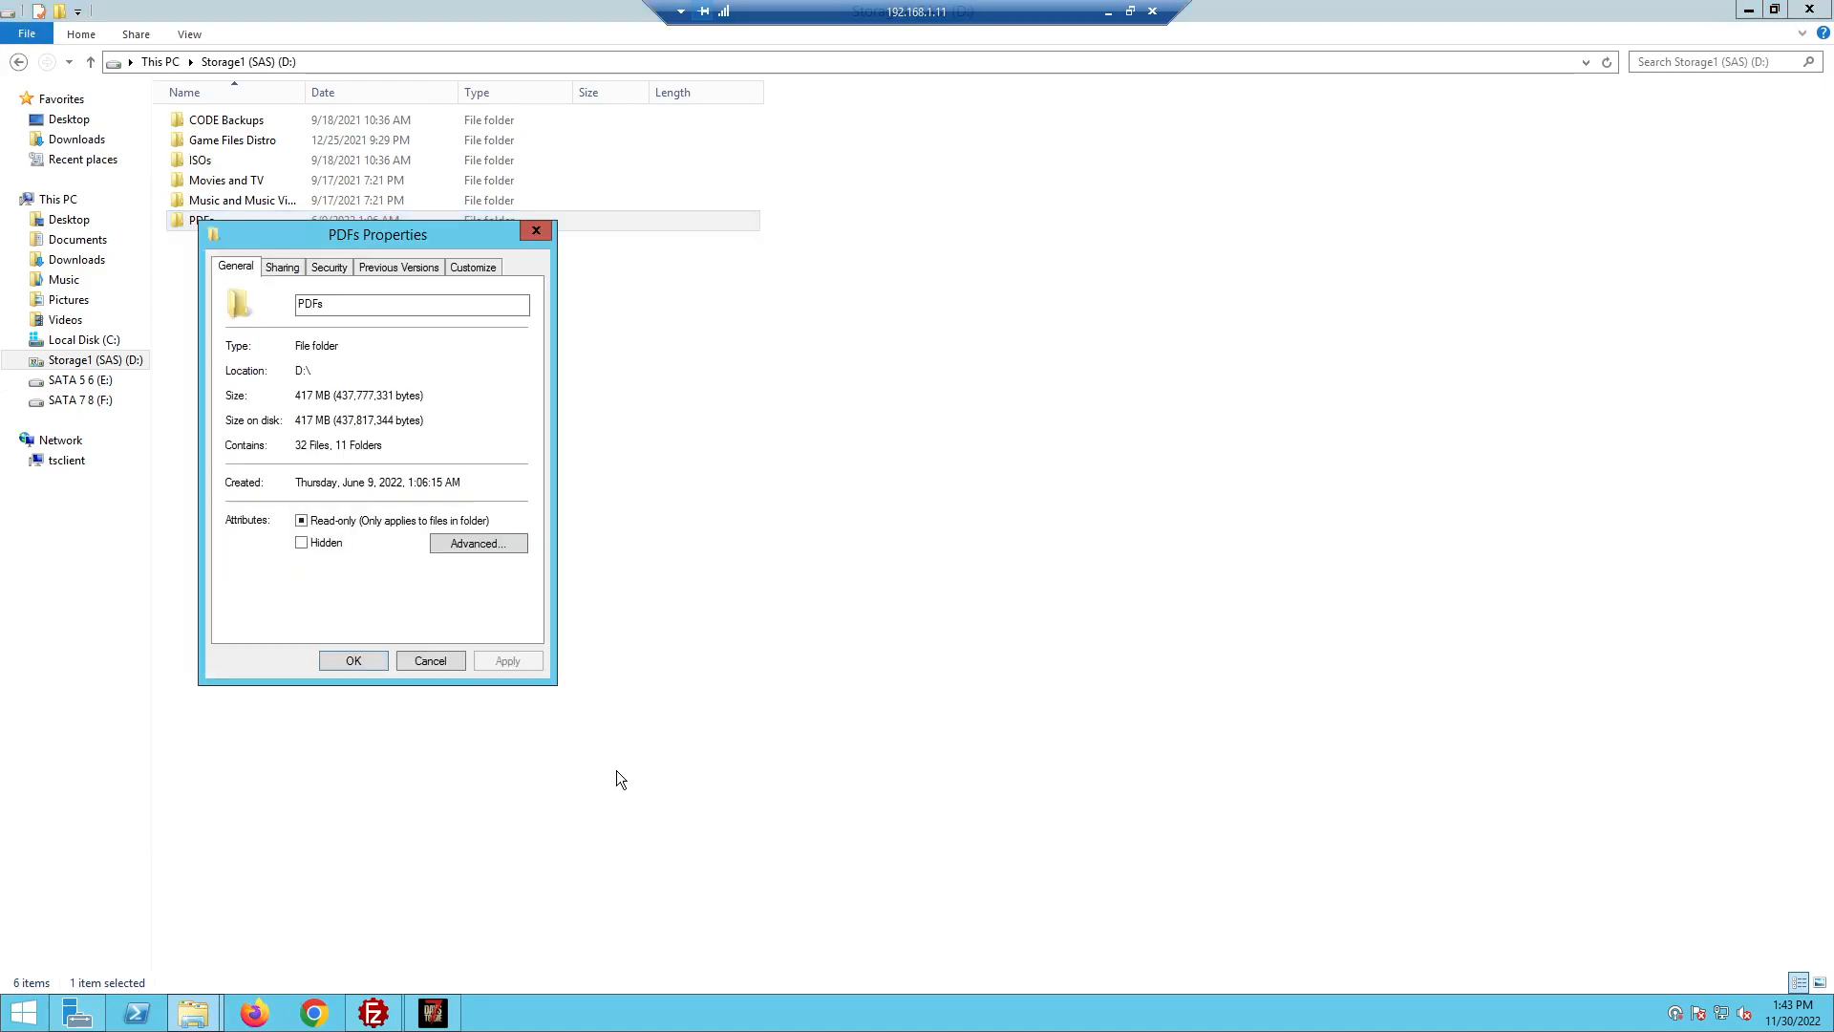
left_click(279, 270)
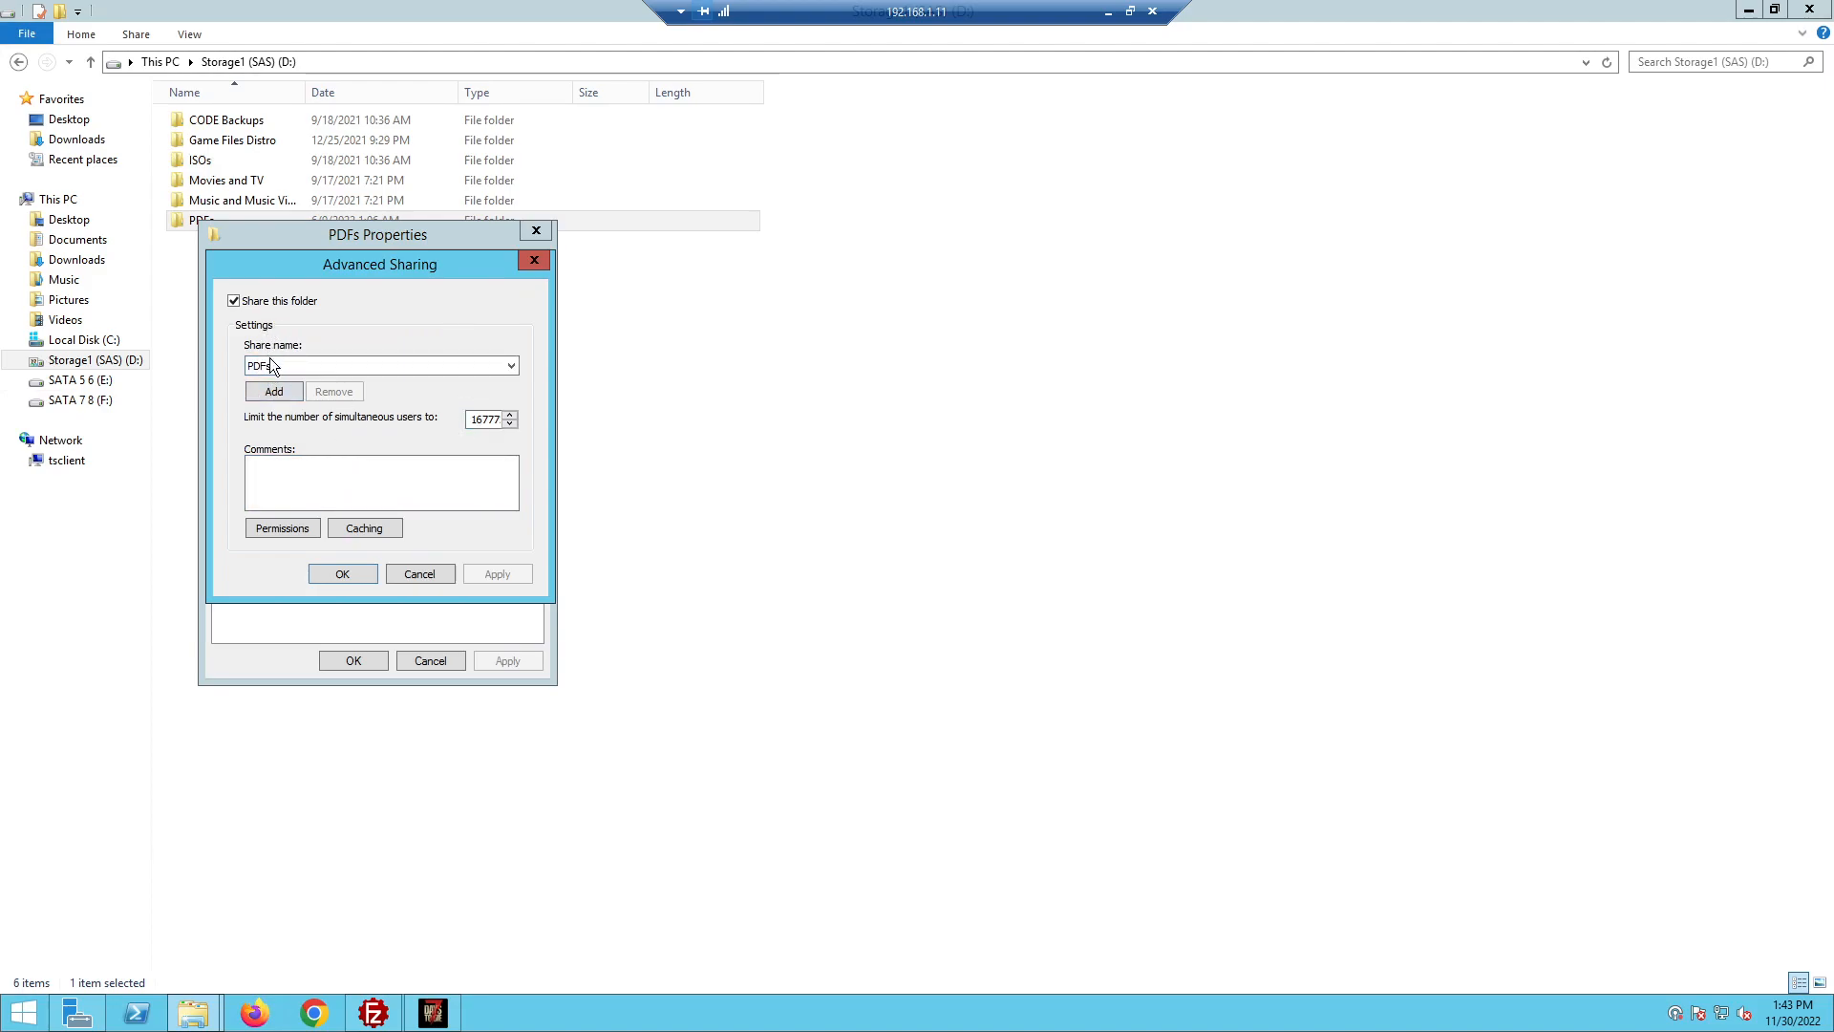
left_click(272, 361)
left_click(426, 336)
left_click(285, 530)
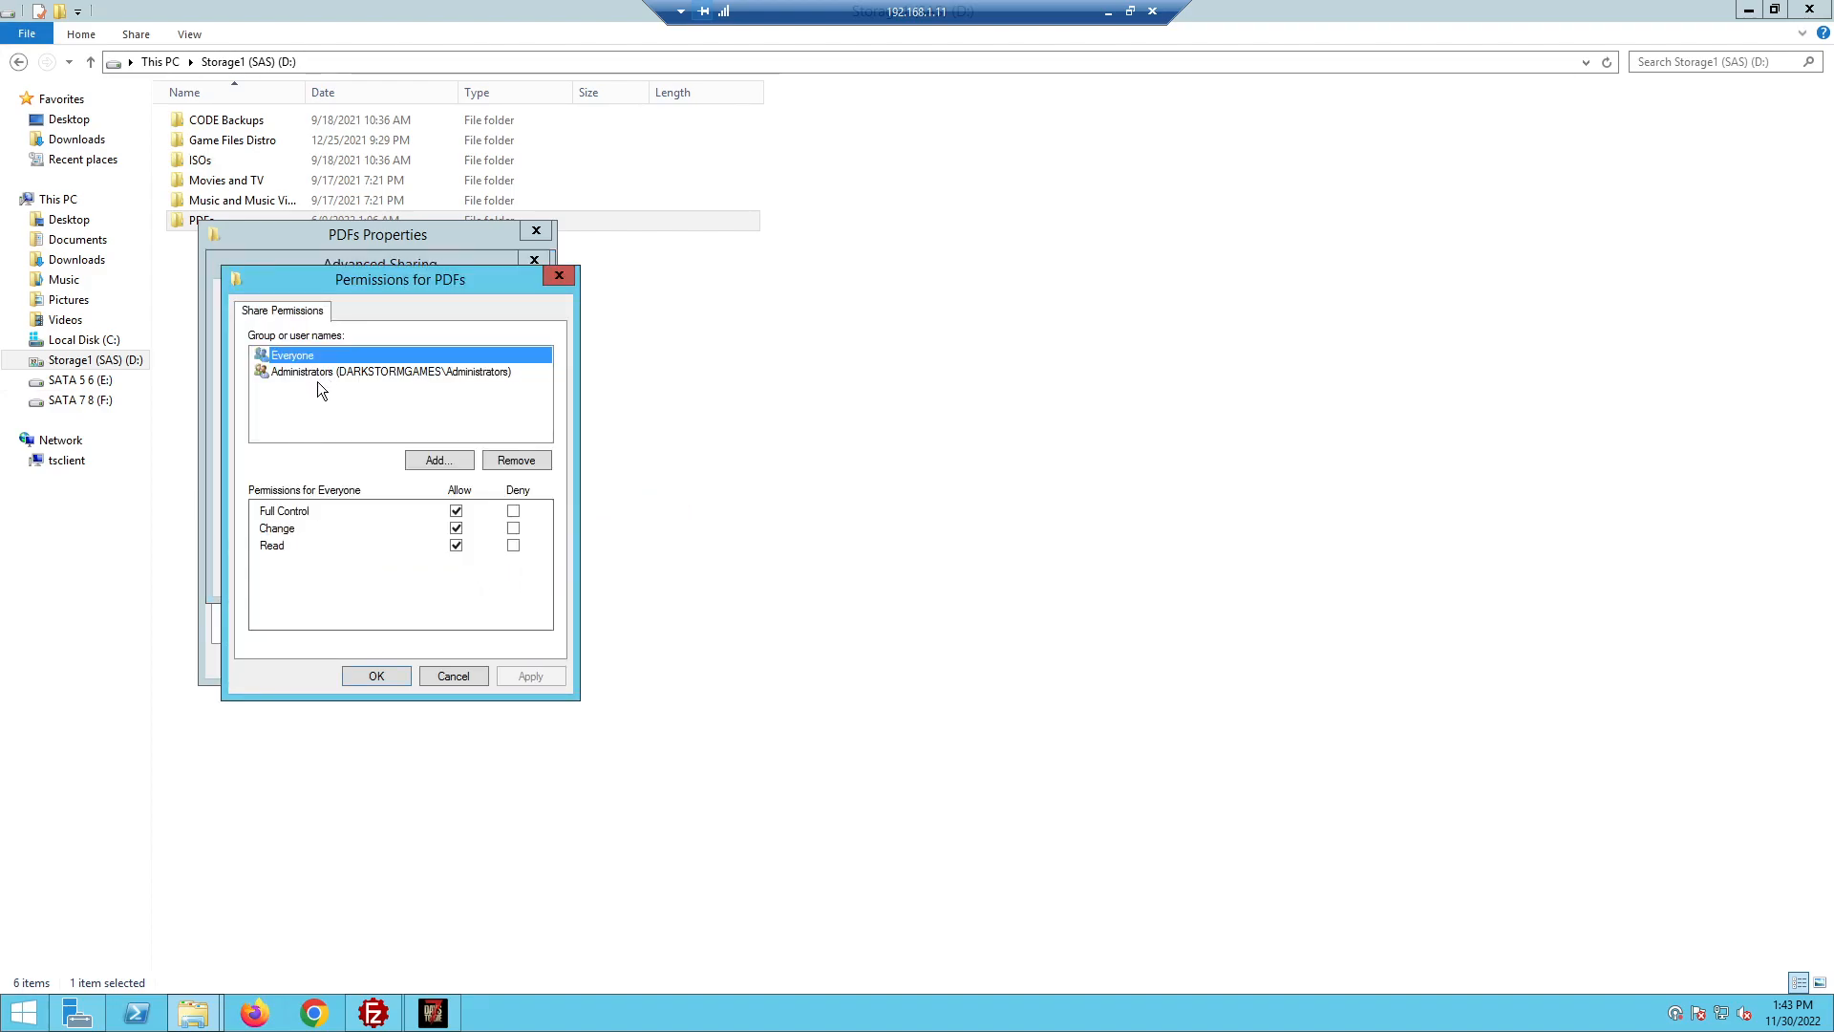
left_click(437, 461)
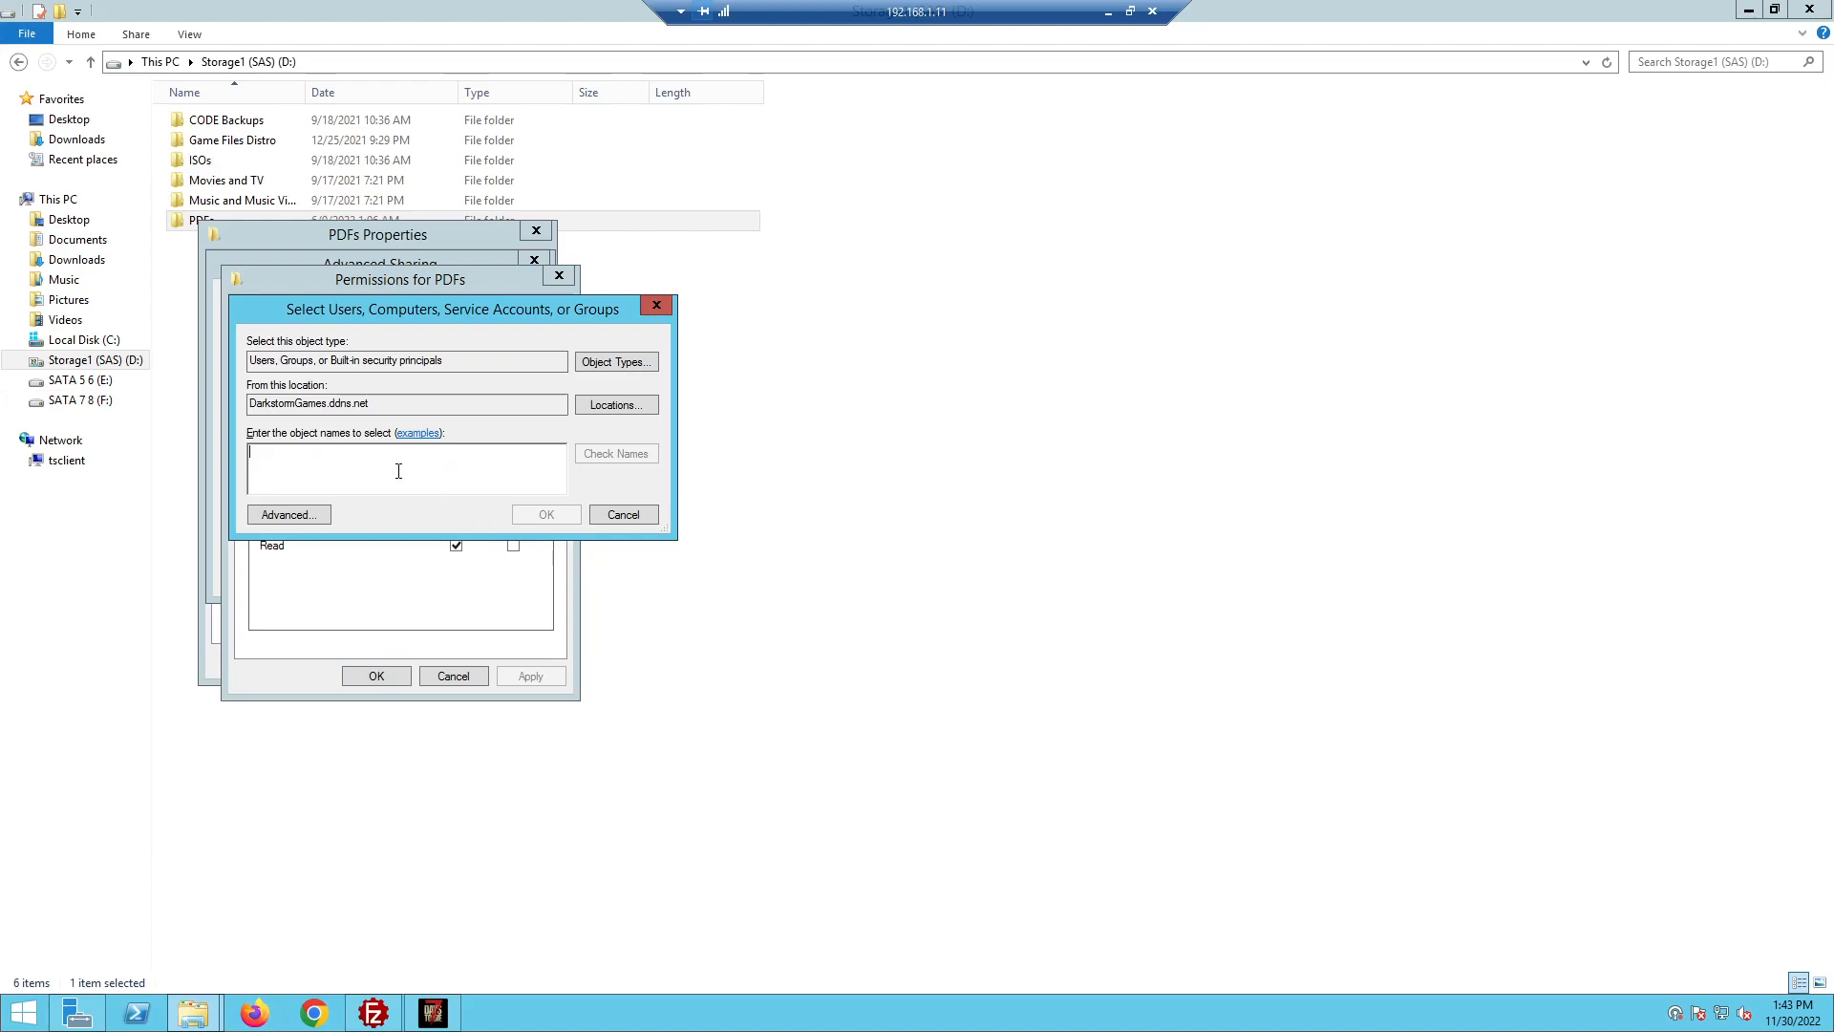
type("shares")
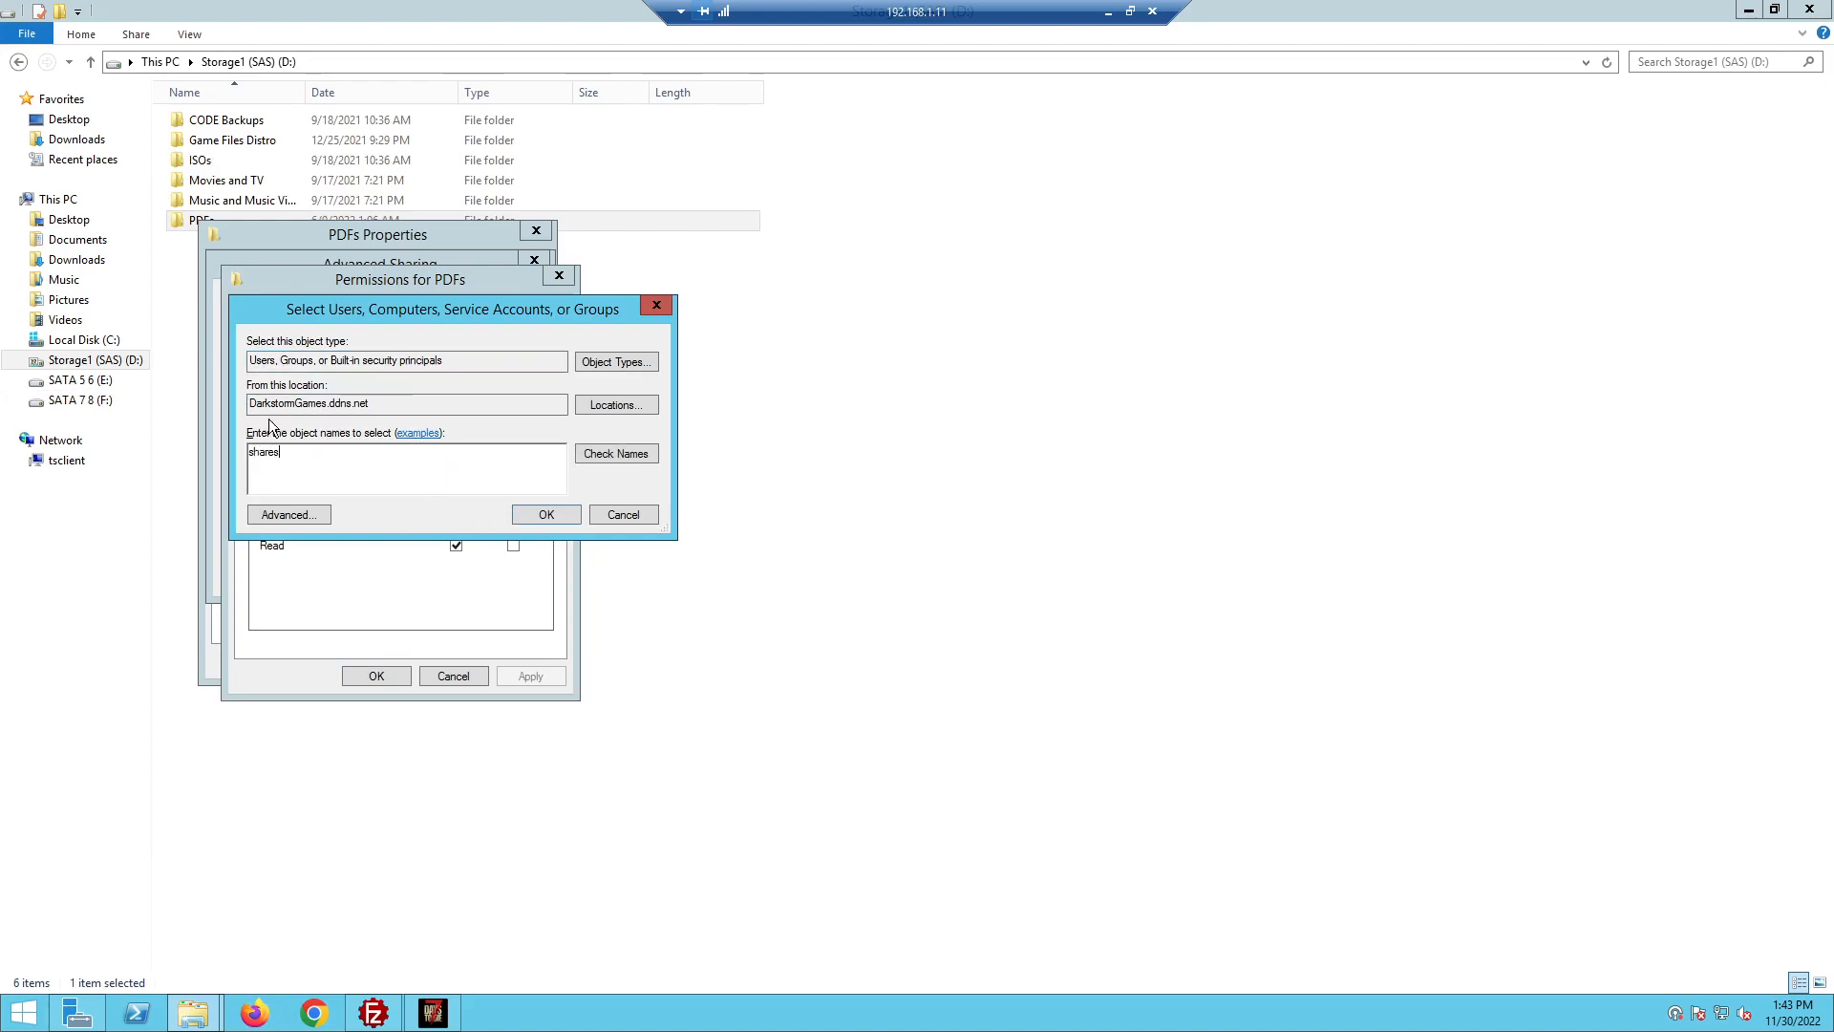
left_click(617, 457)
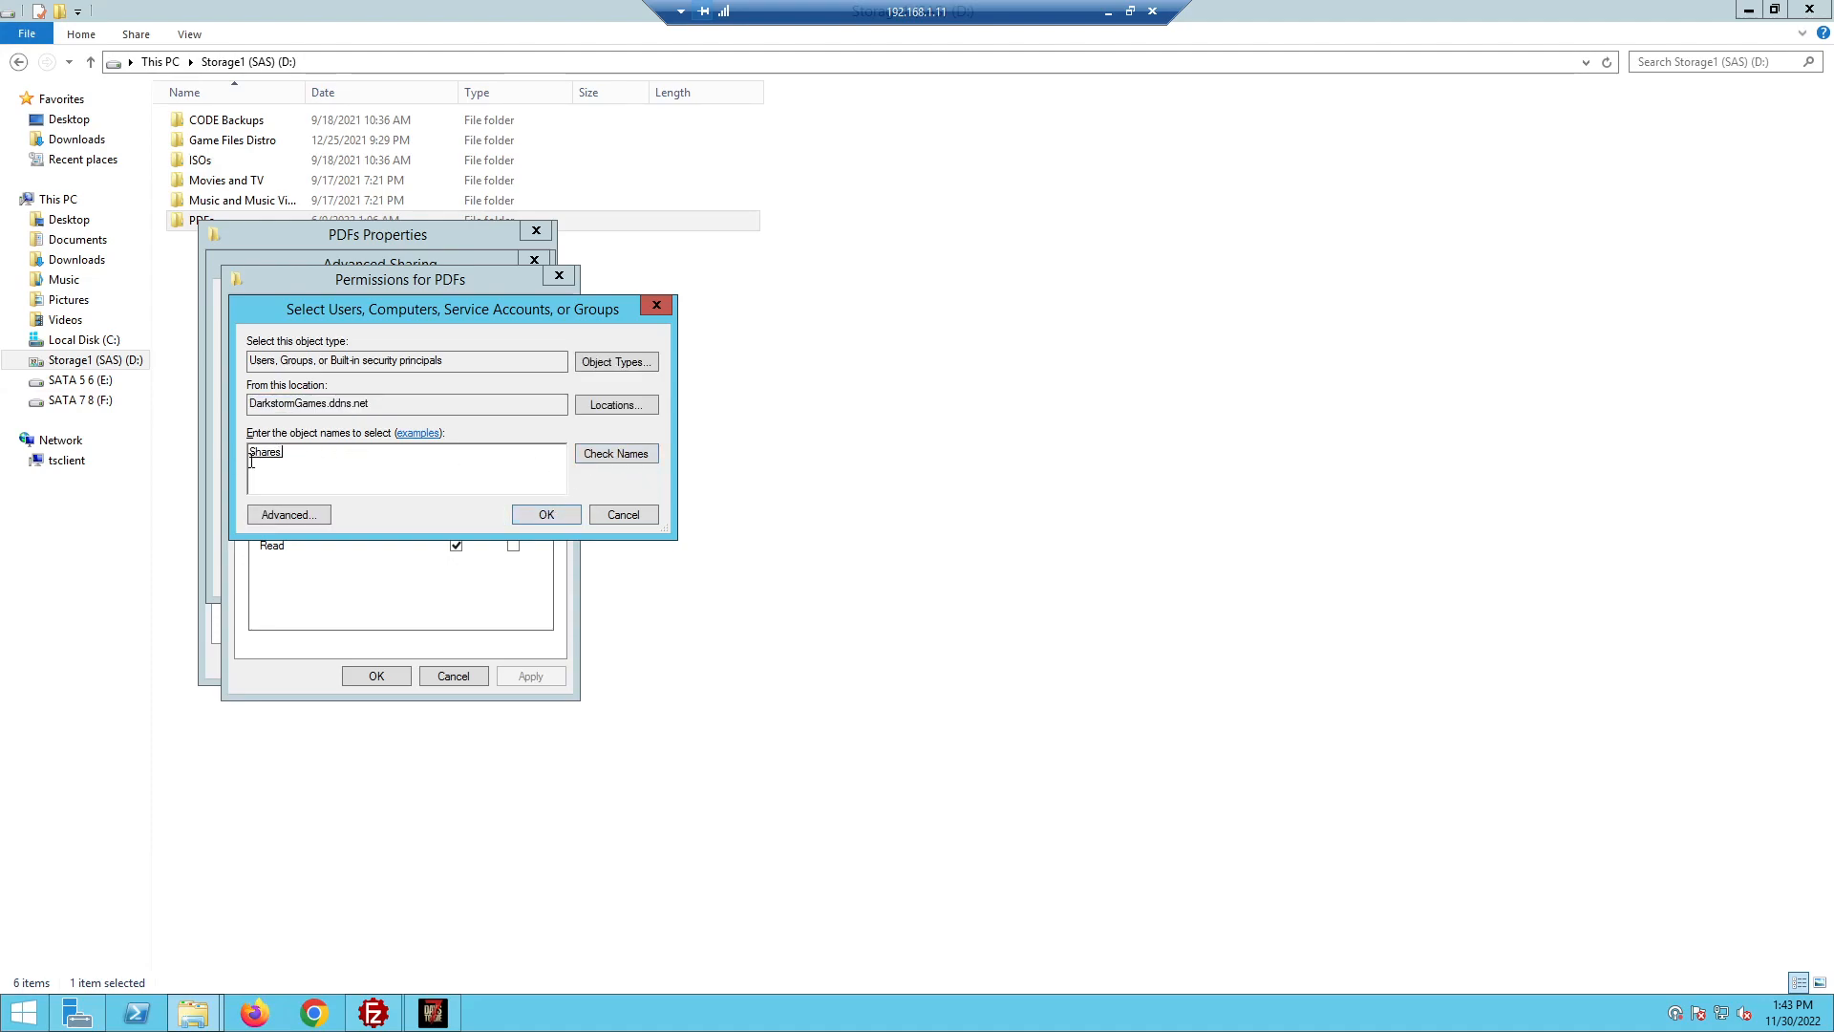
left_click(546, 514)
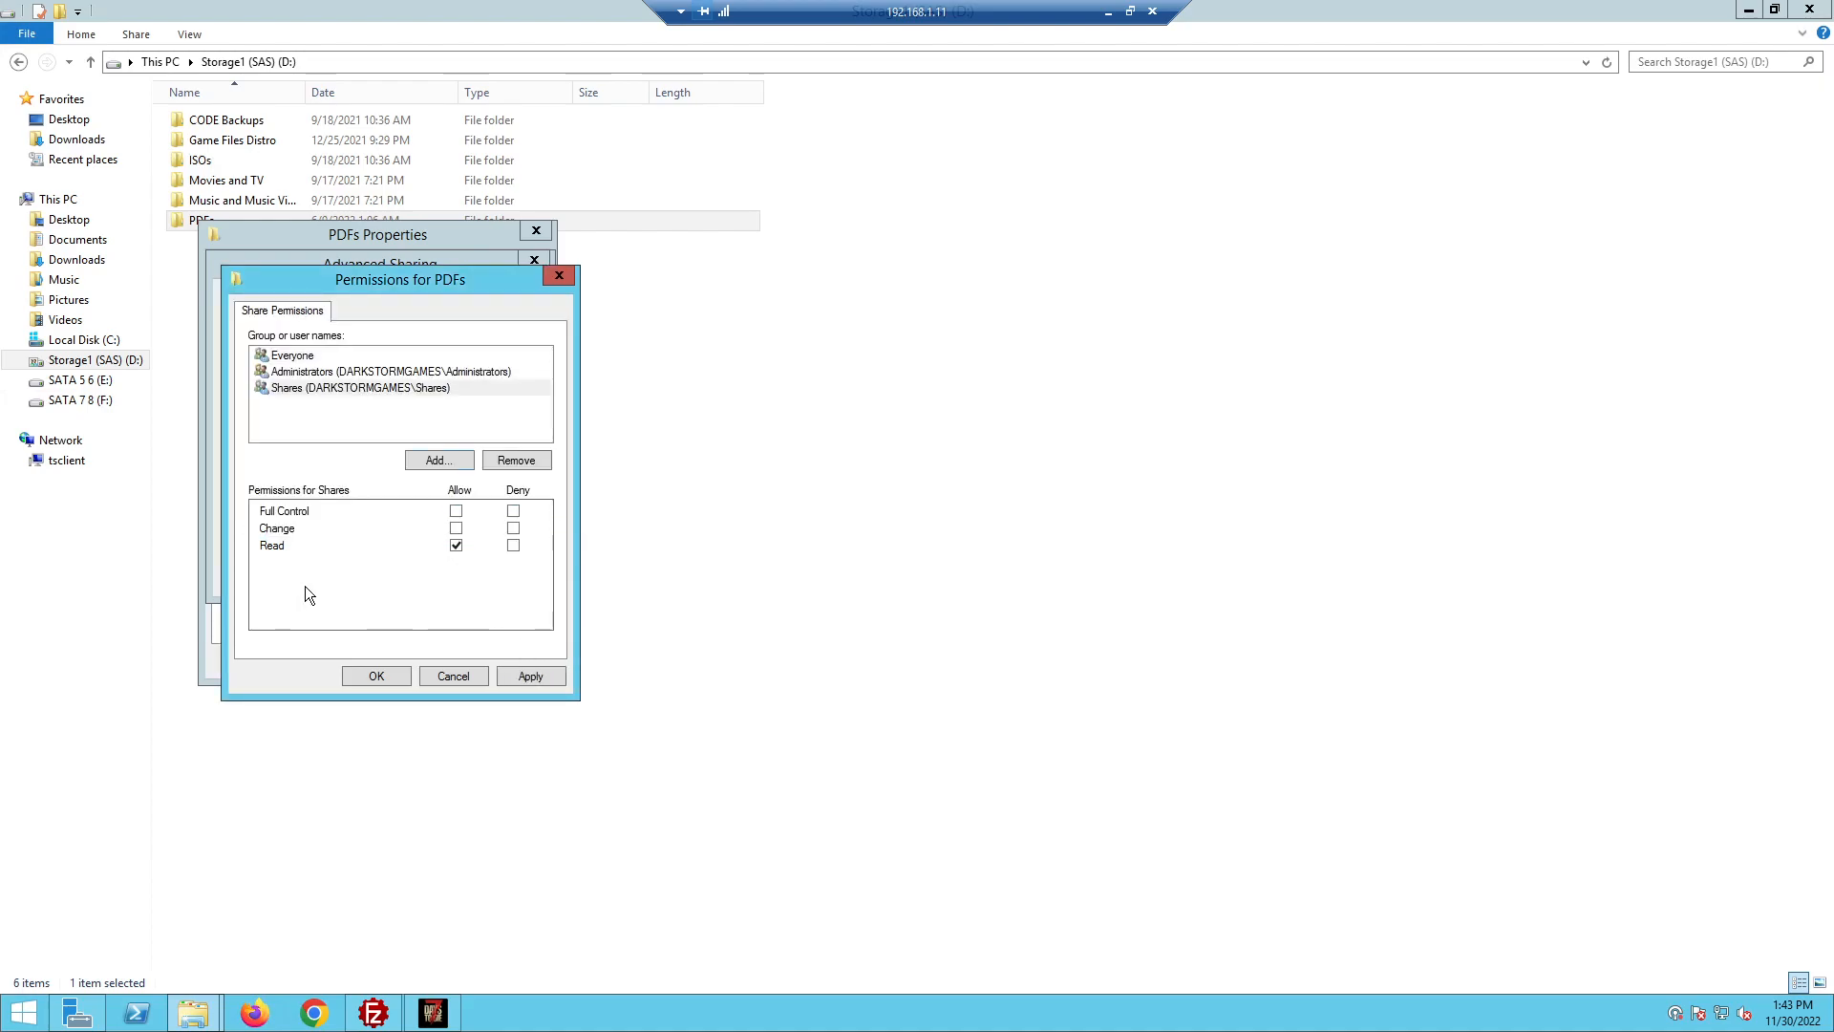
Allow Full Control for Shares, apply it, and close the sharing dialogs and Properties
left_click(323, 392)
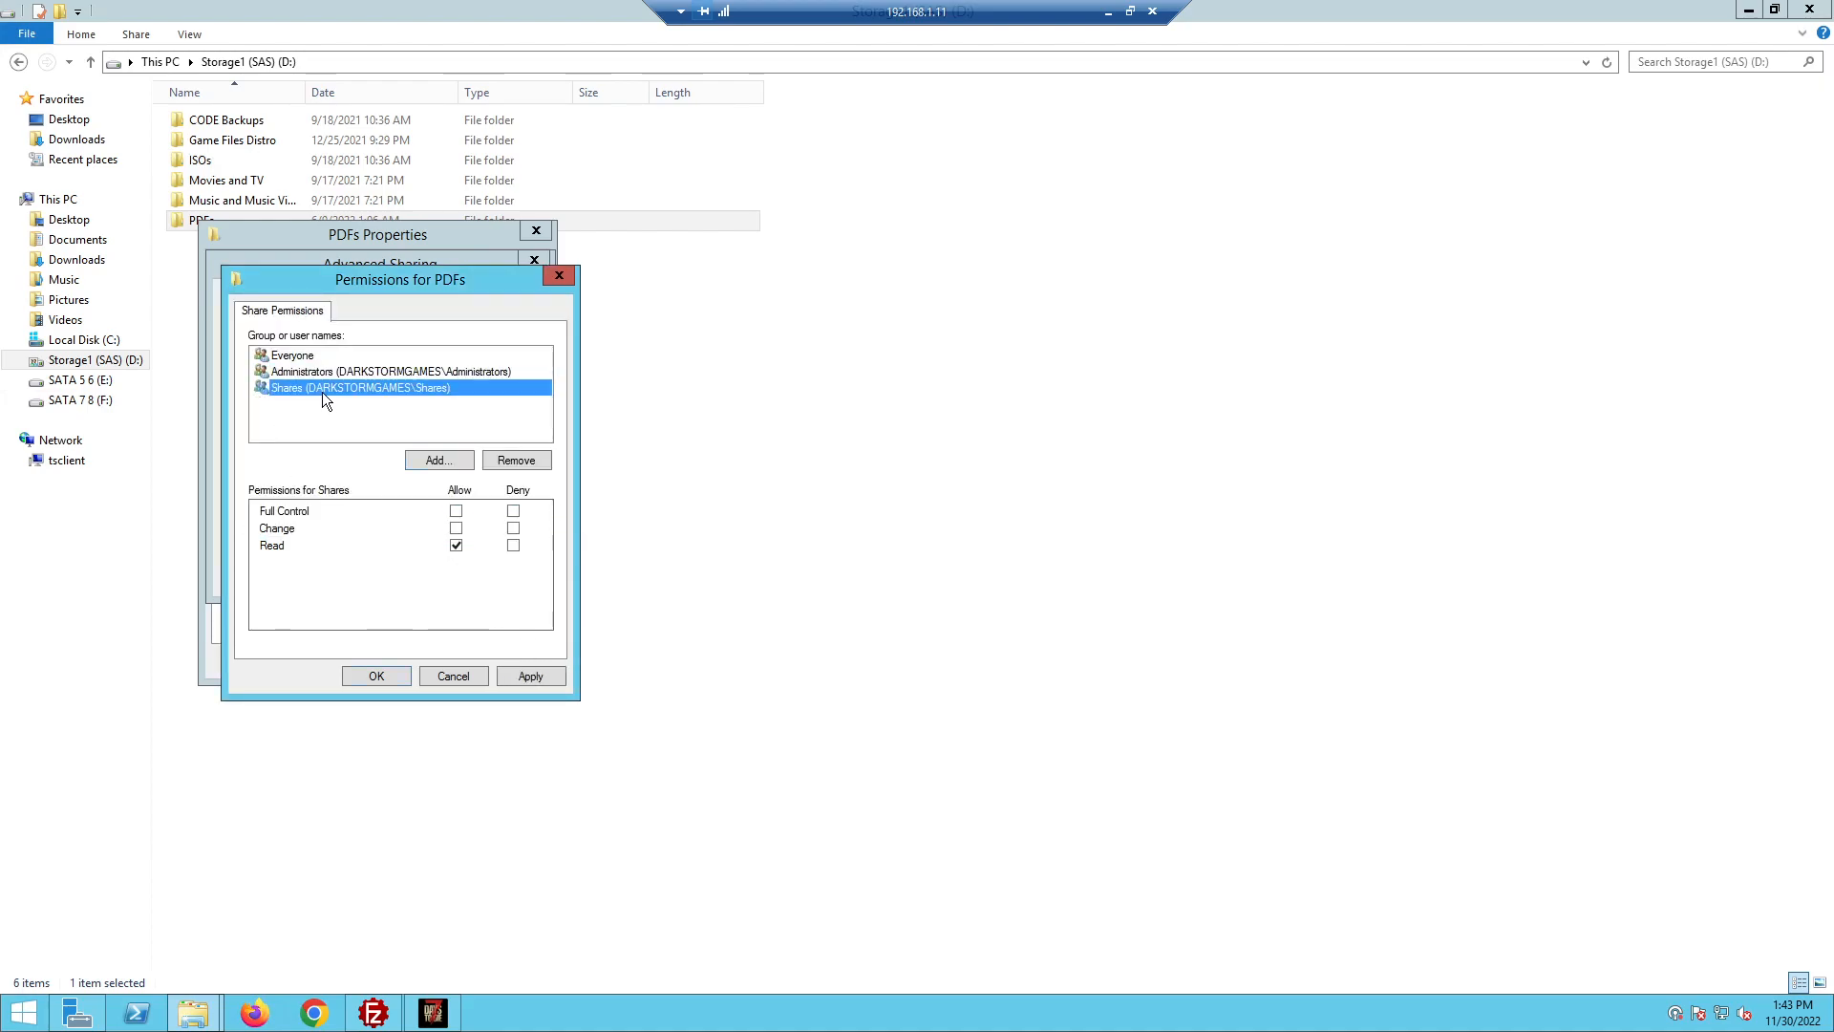
left_click(456, 511)
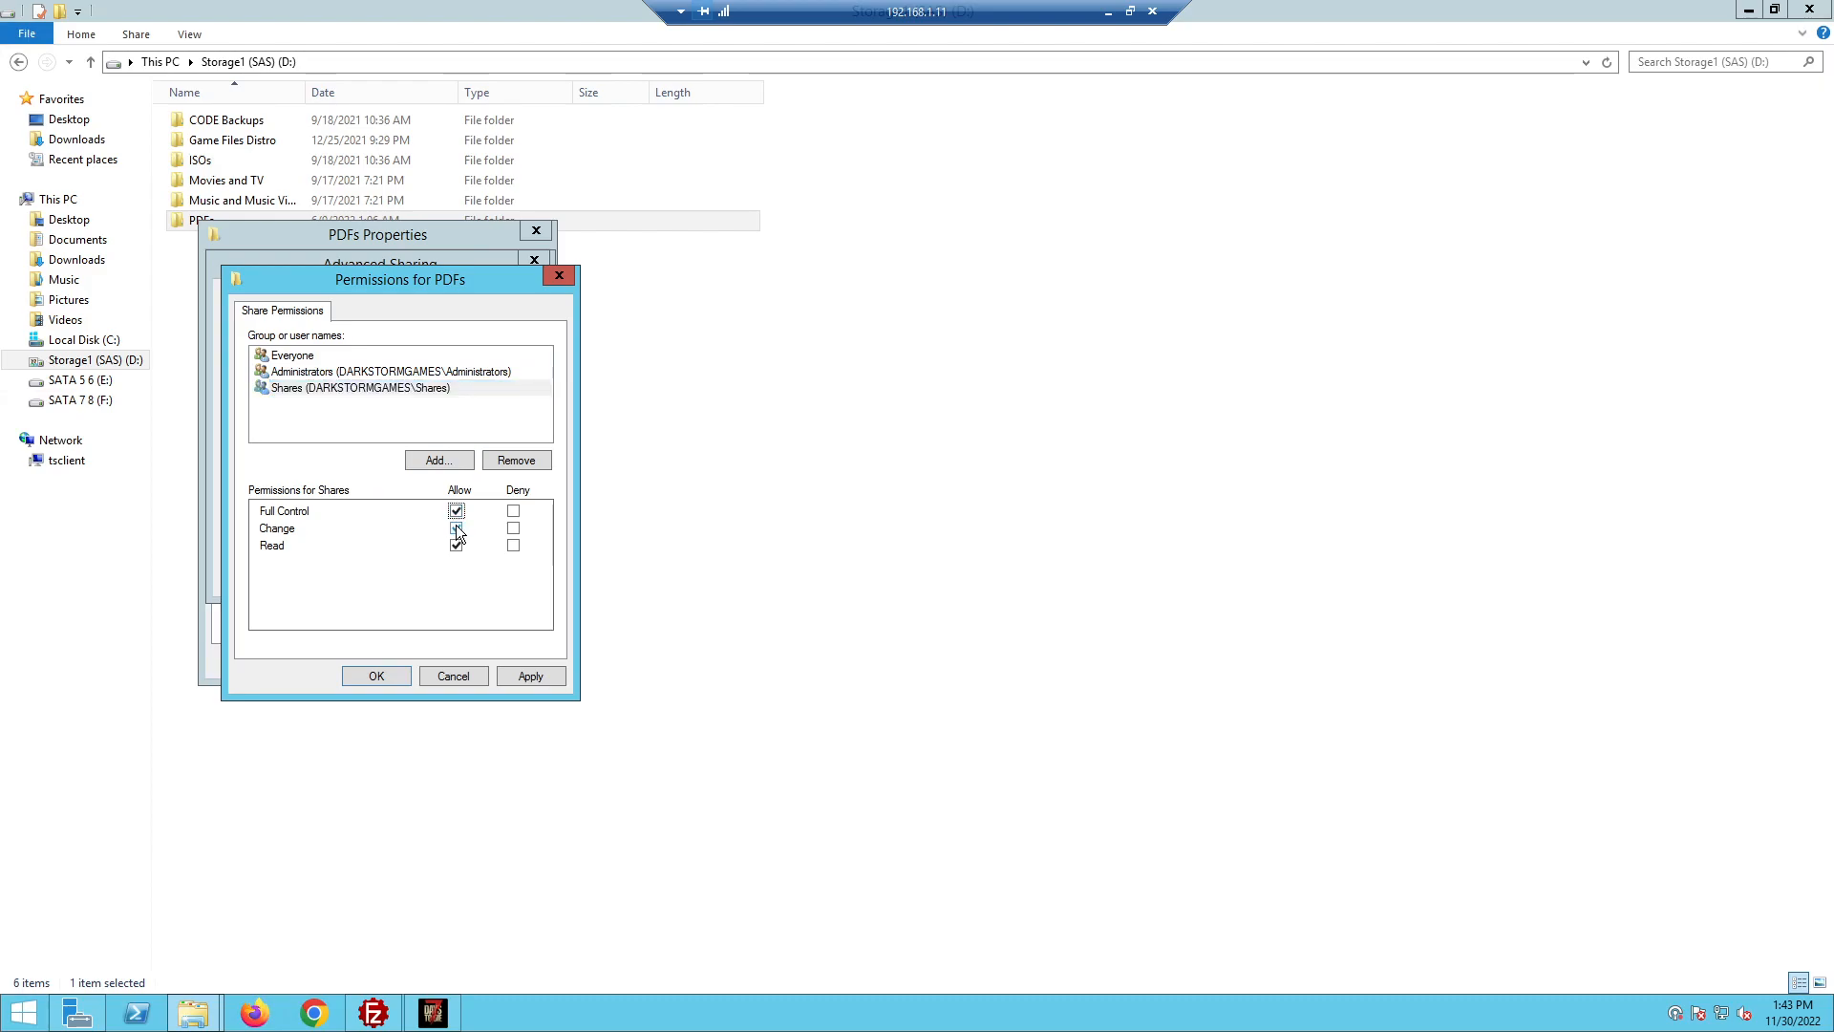
left_click(537, 675)
left_click(376, 676)
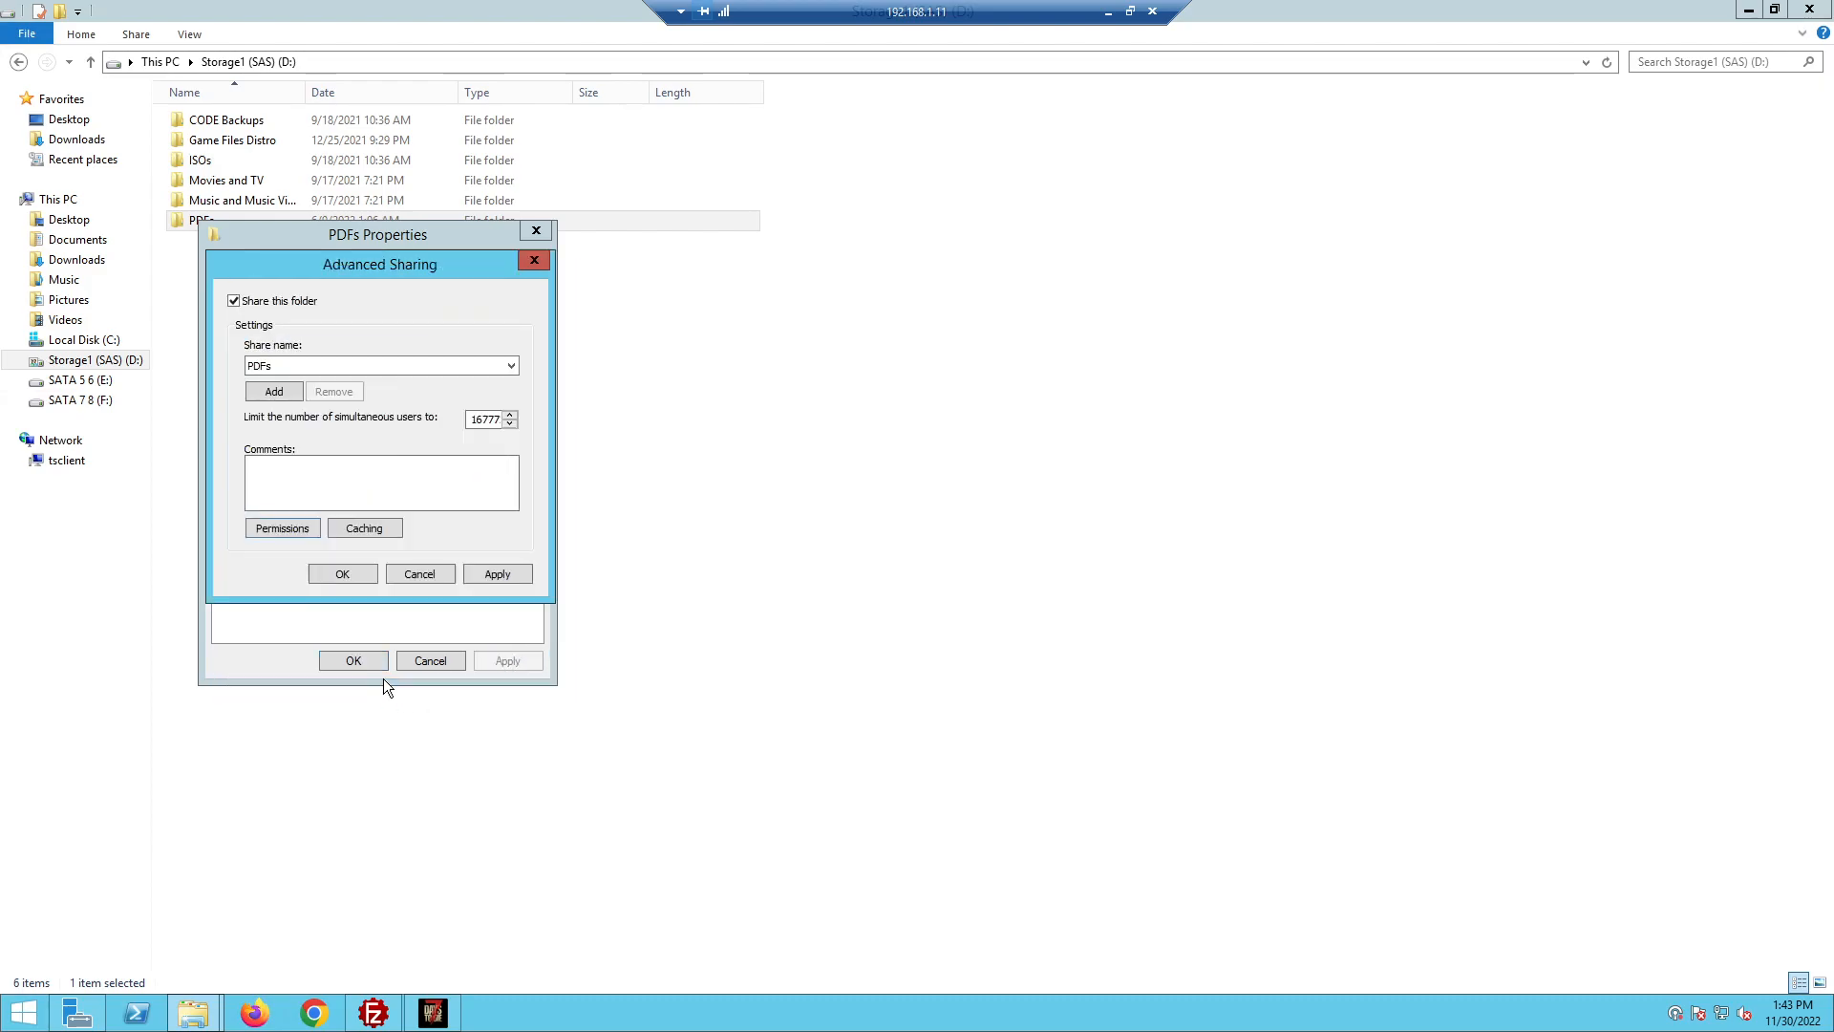
left_click(348, 575)
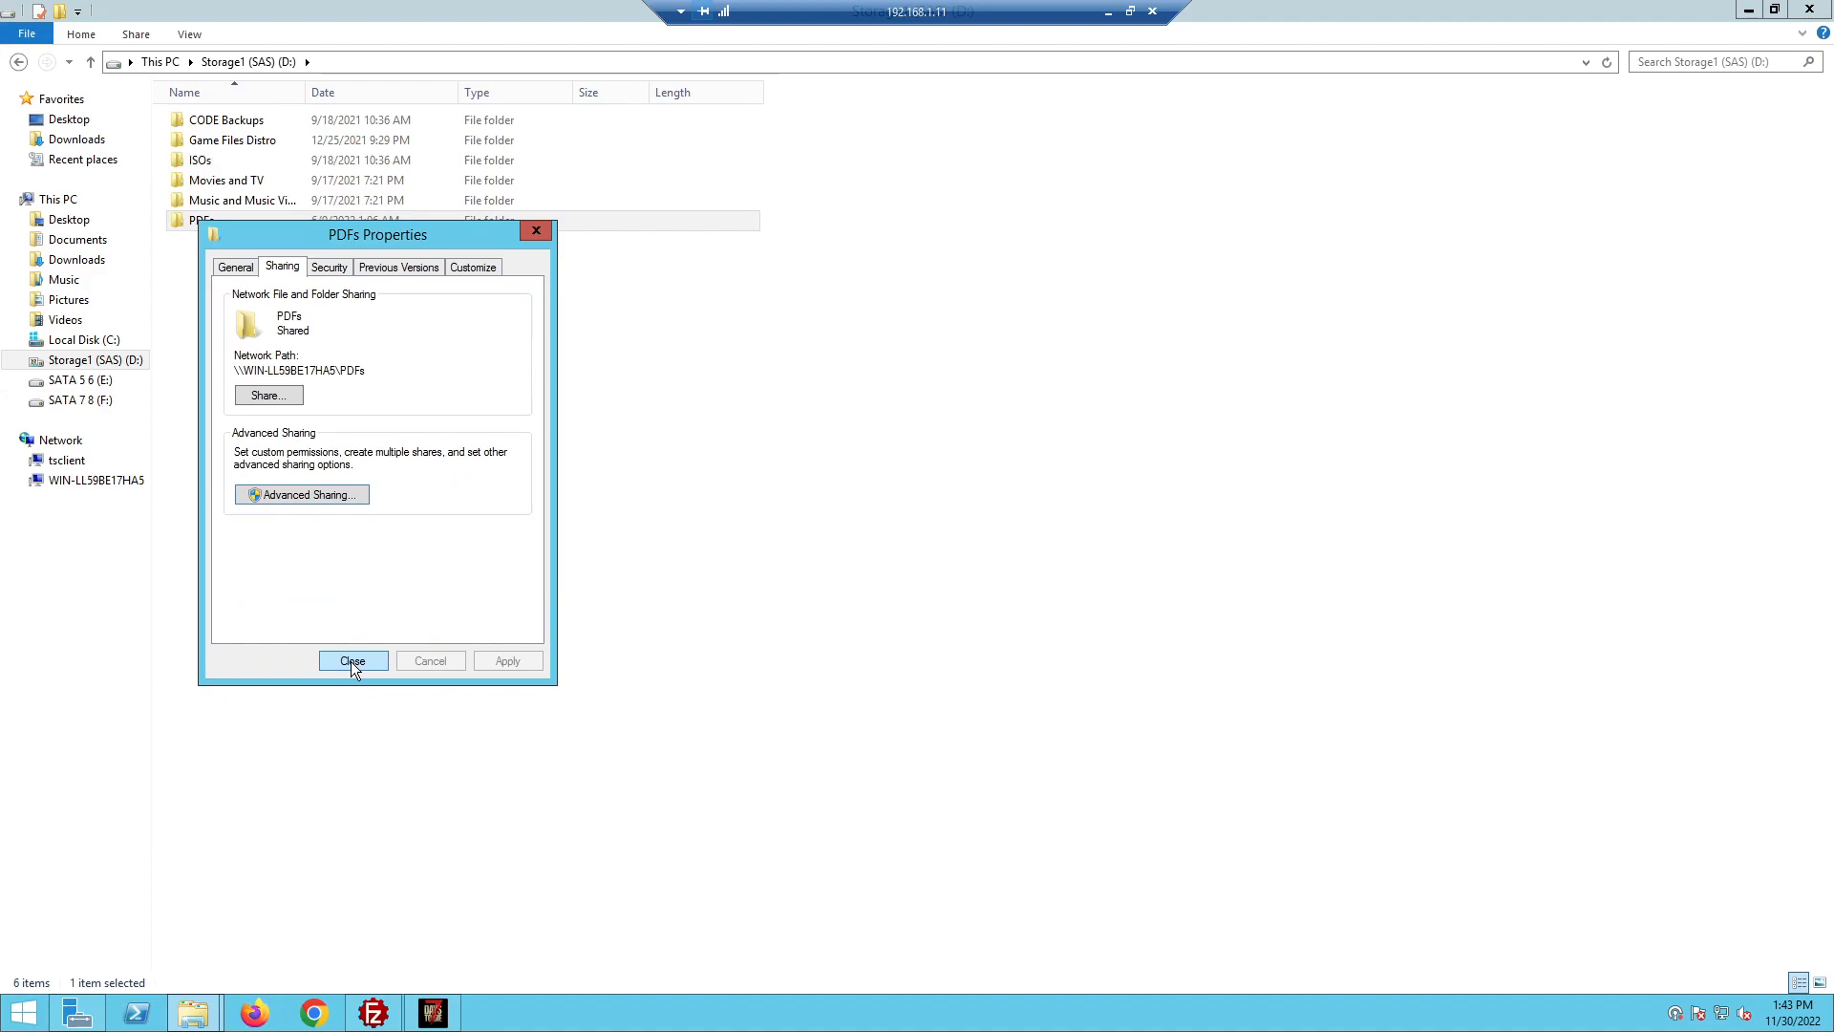
left_click(352, 661)
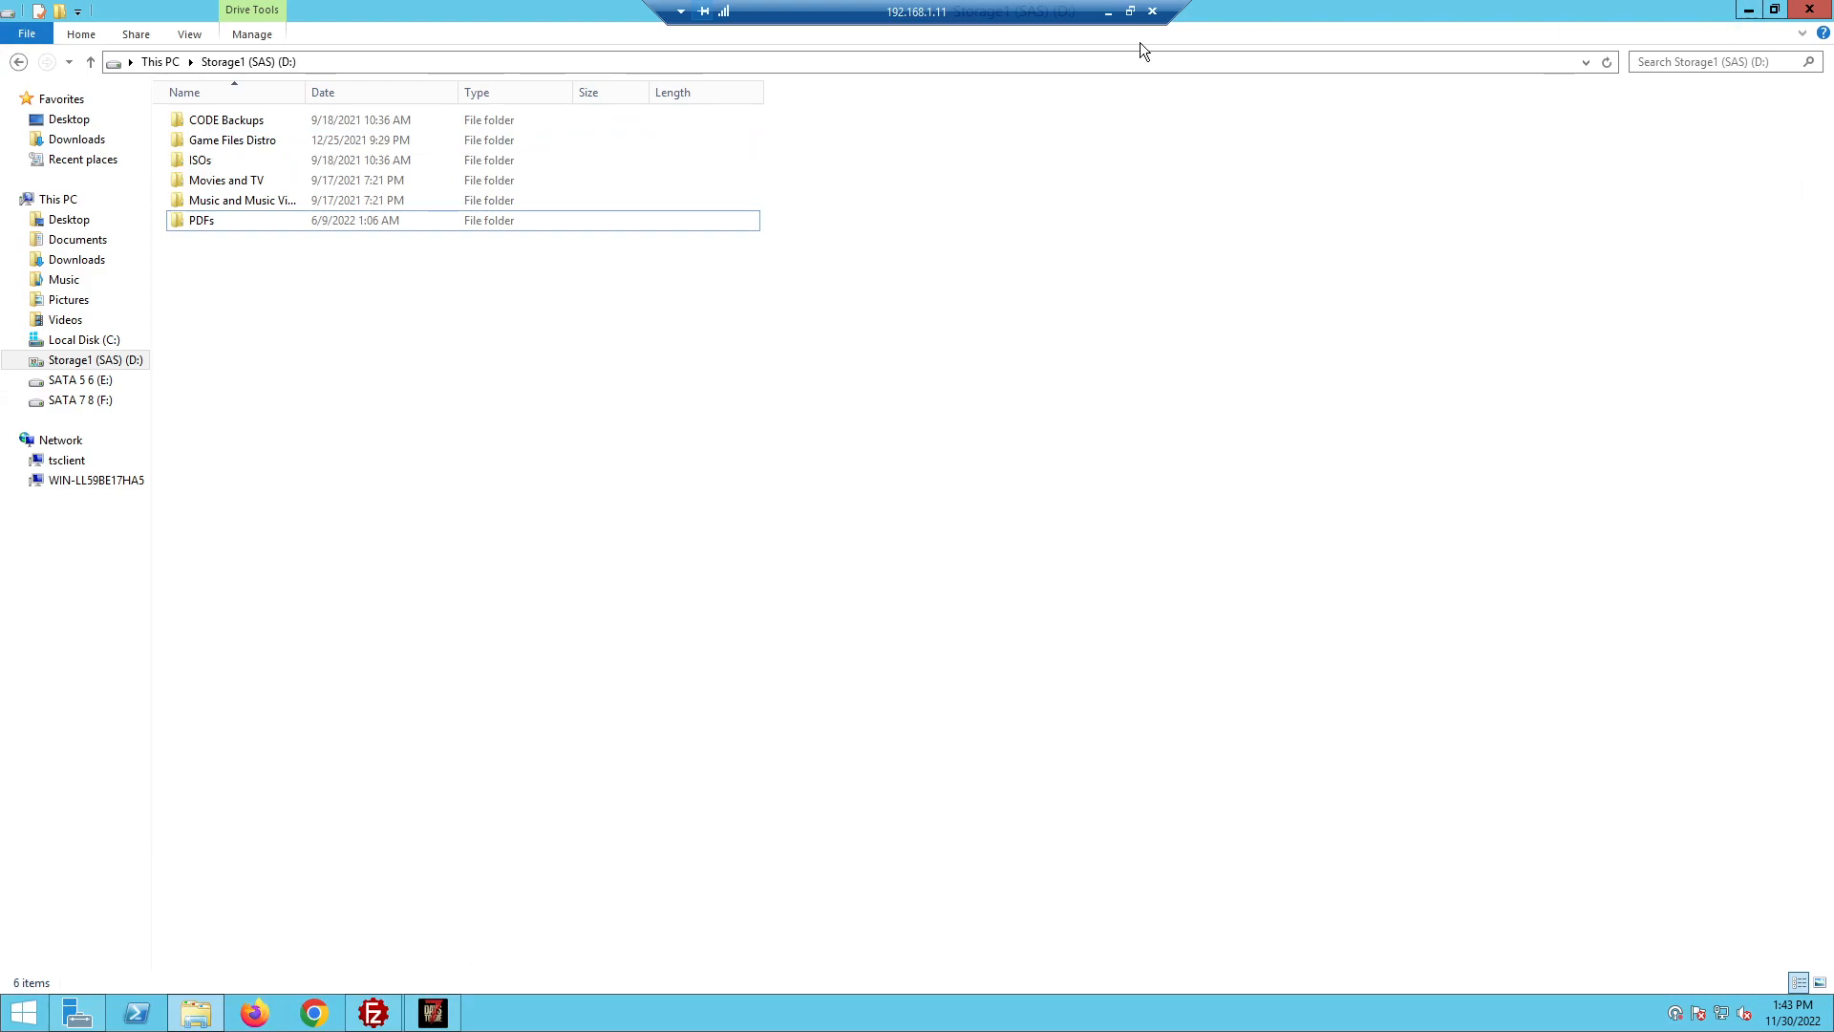
Minimize the remote session, delete the local ISOs network location, then return to the remote desktop
left_click(1127, 13)
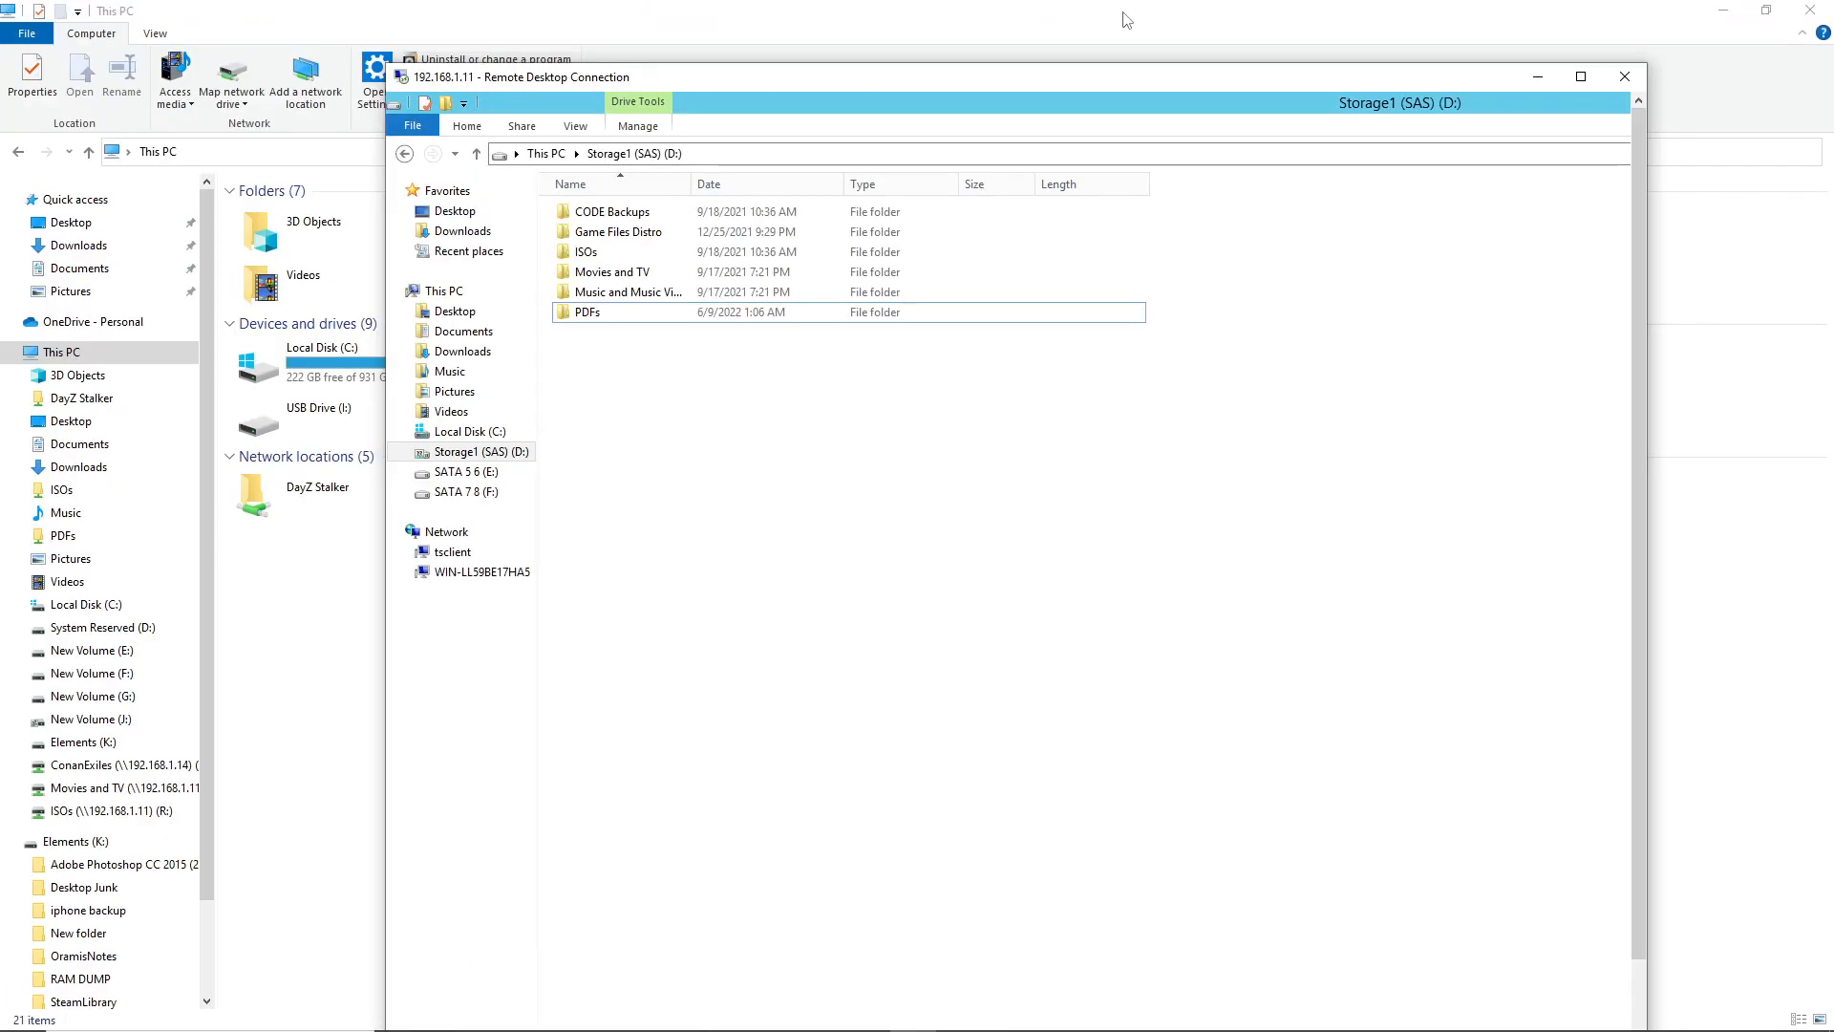
left_click(1545, 82)
right_click(1271, 520)
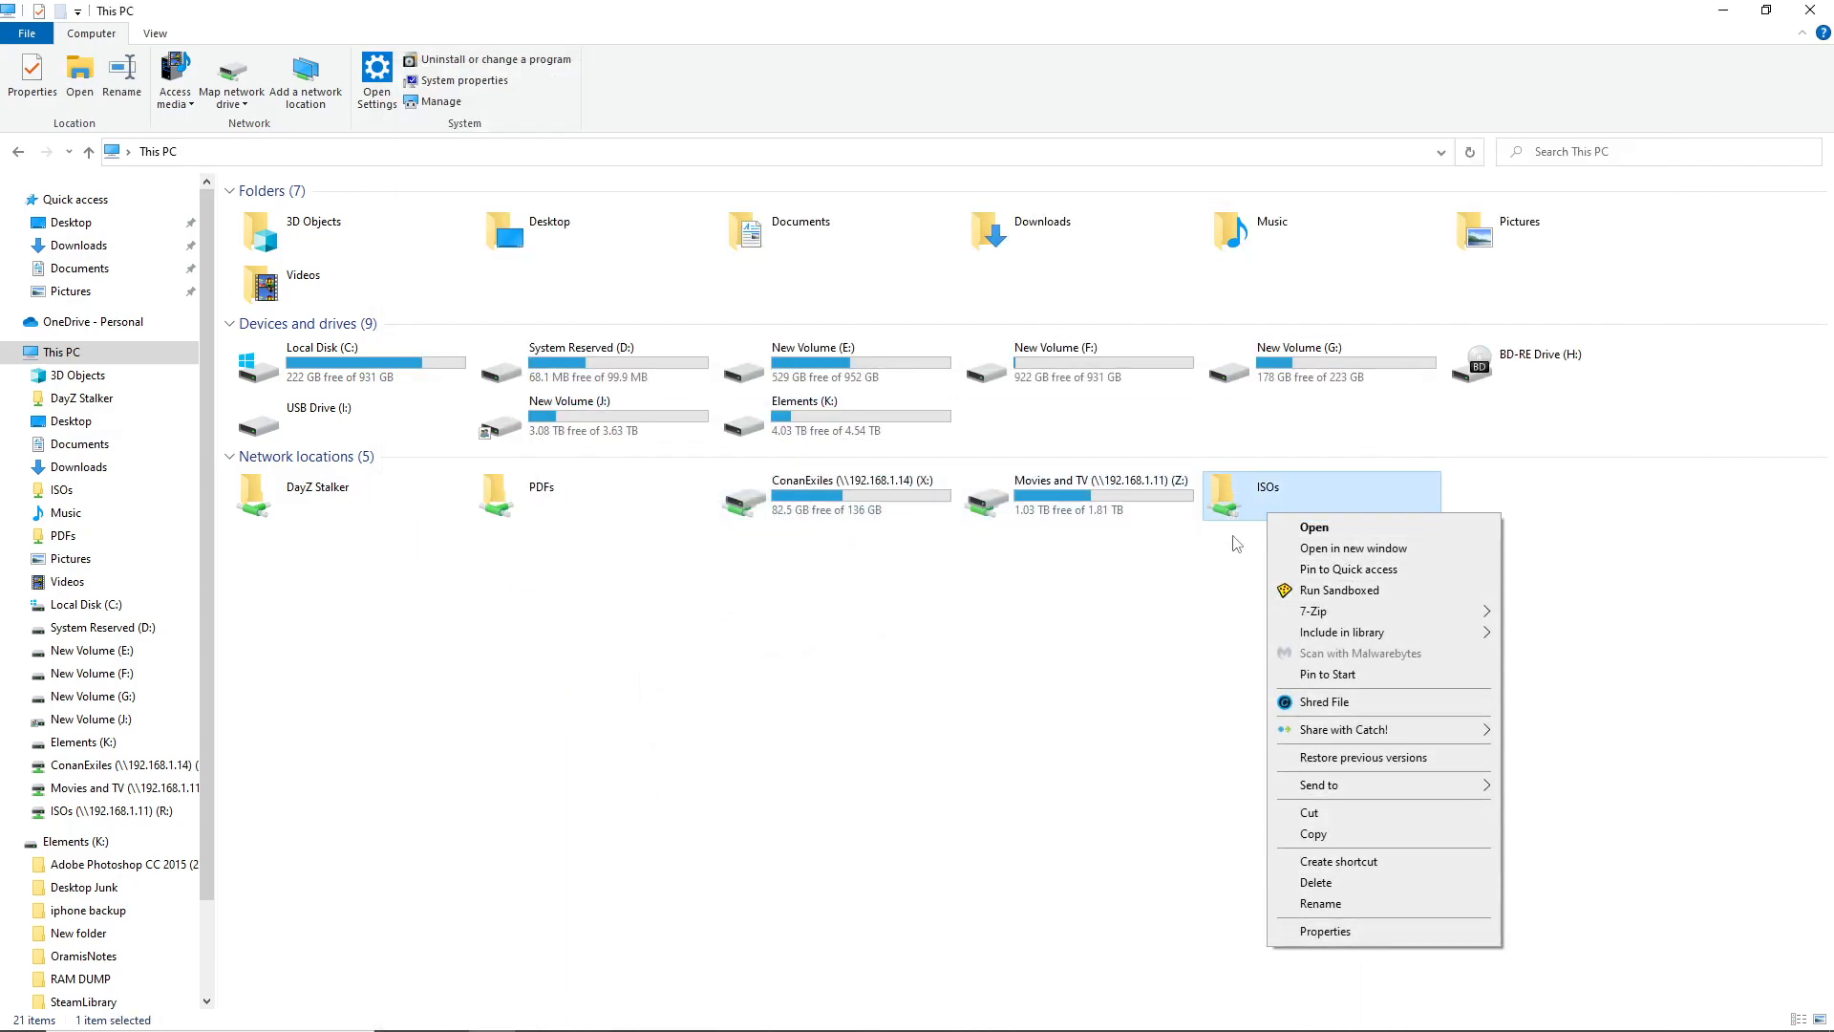
key("Escape")
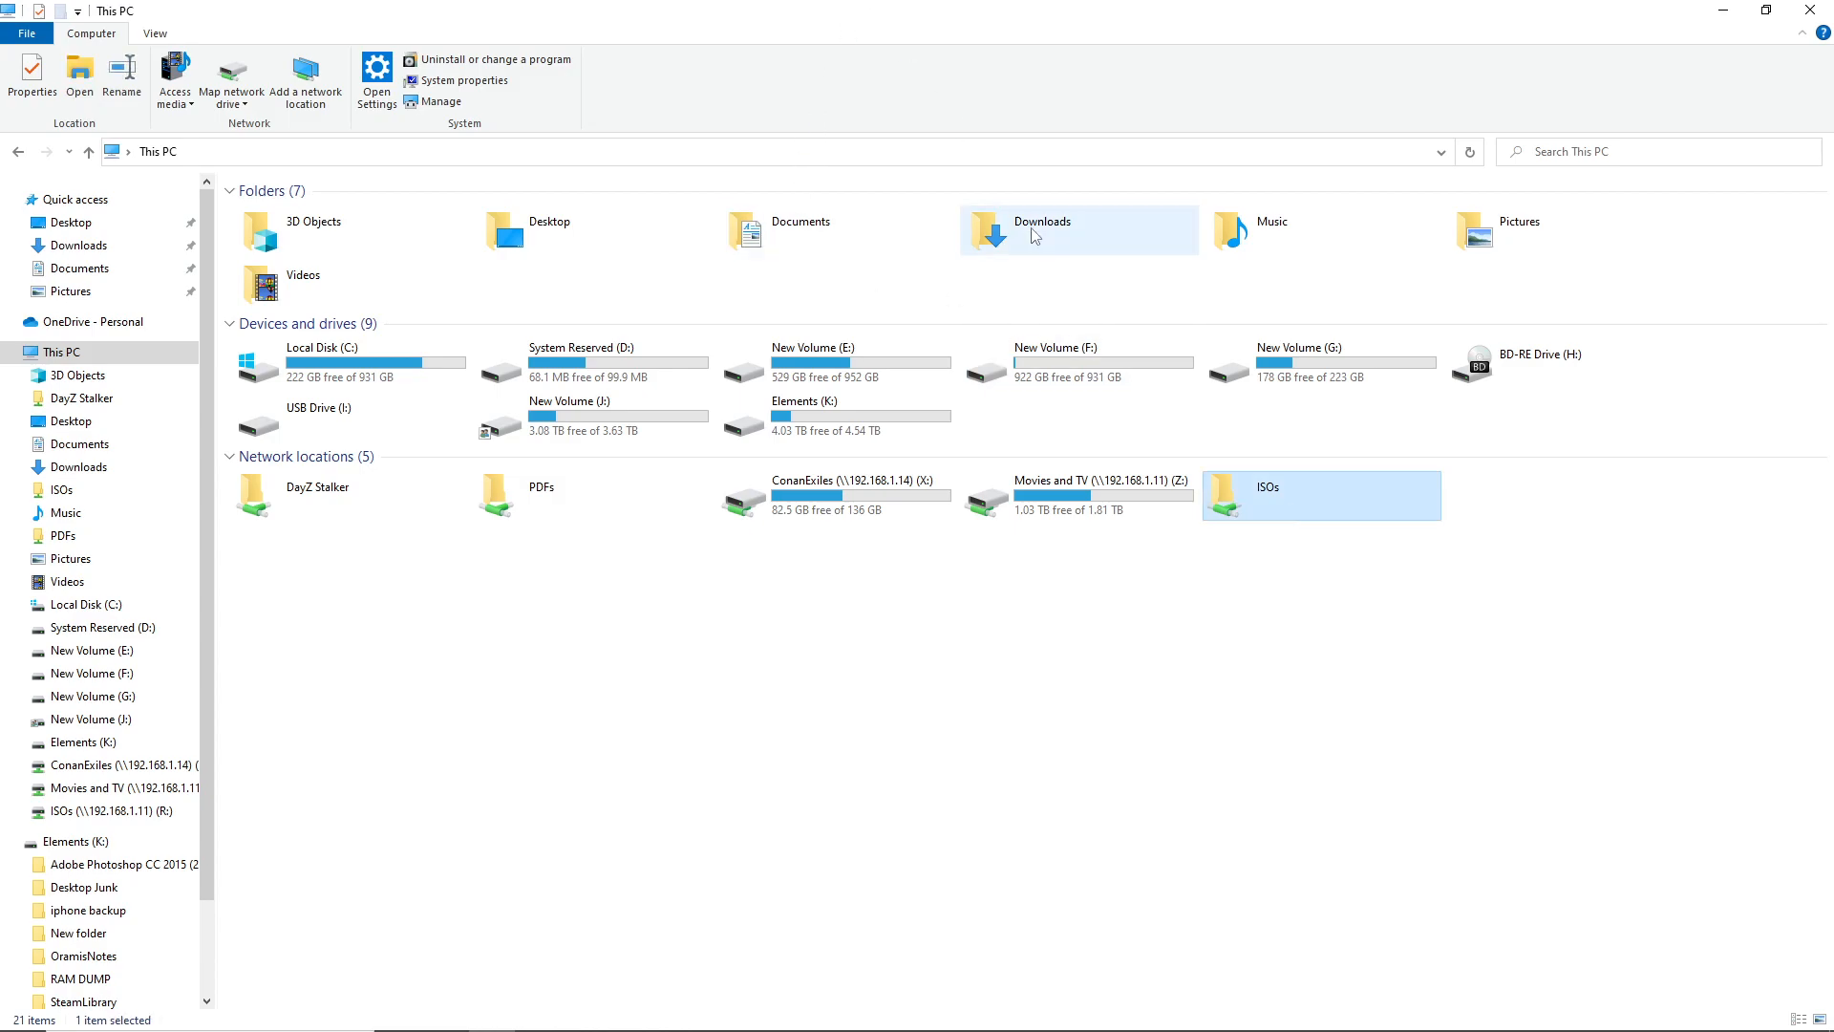
key("Delete")
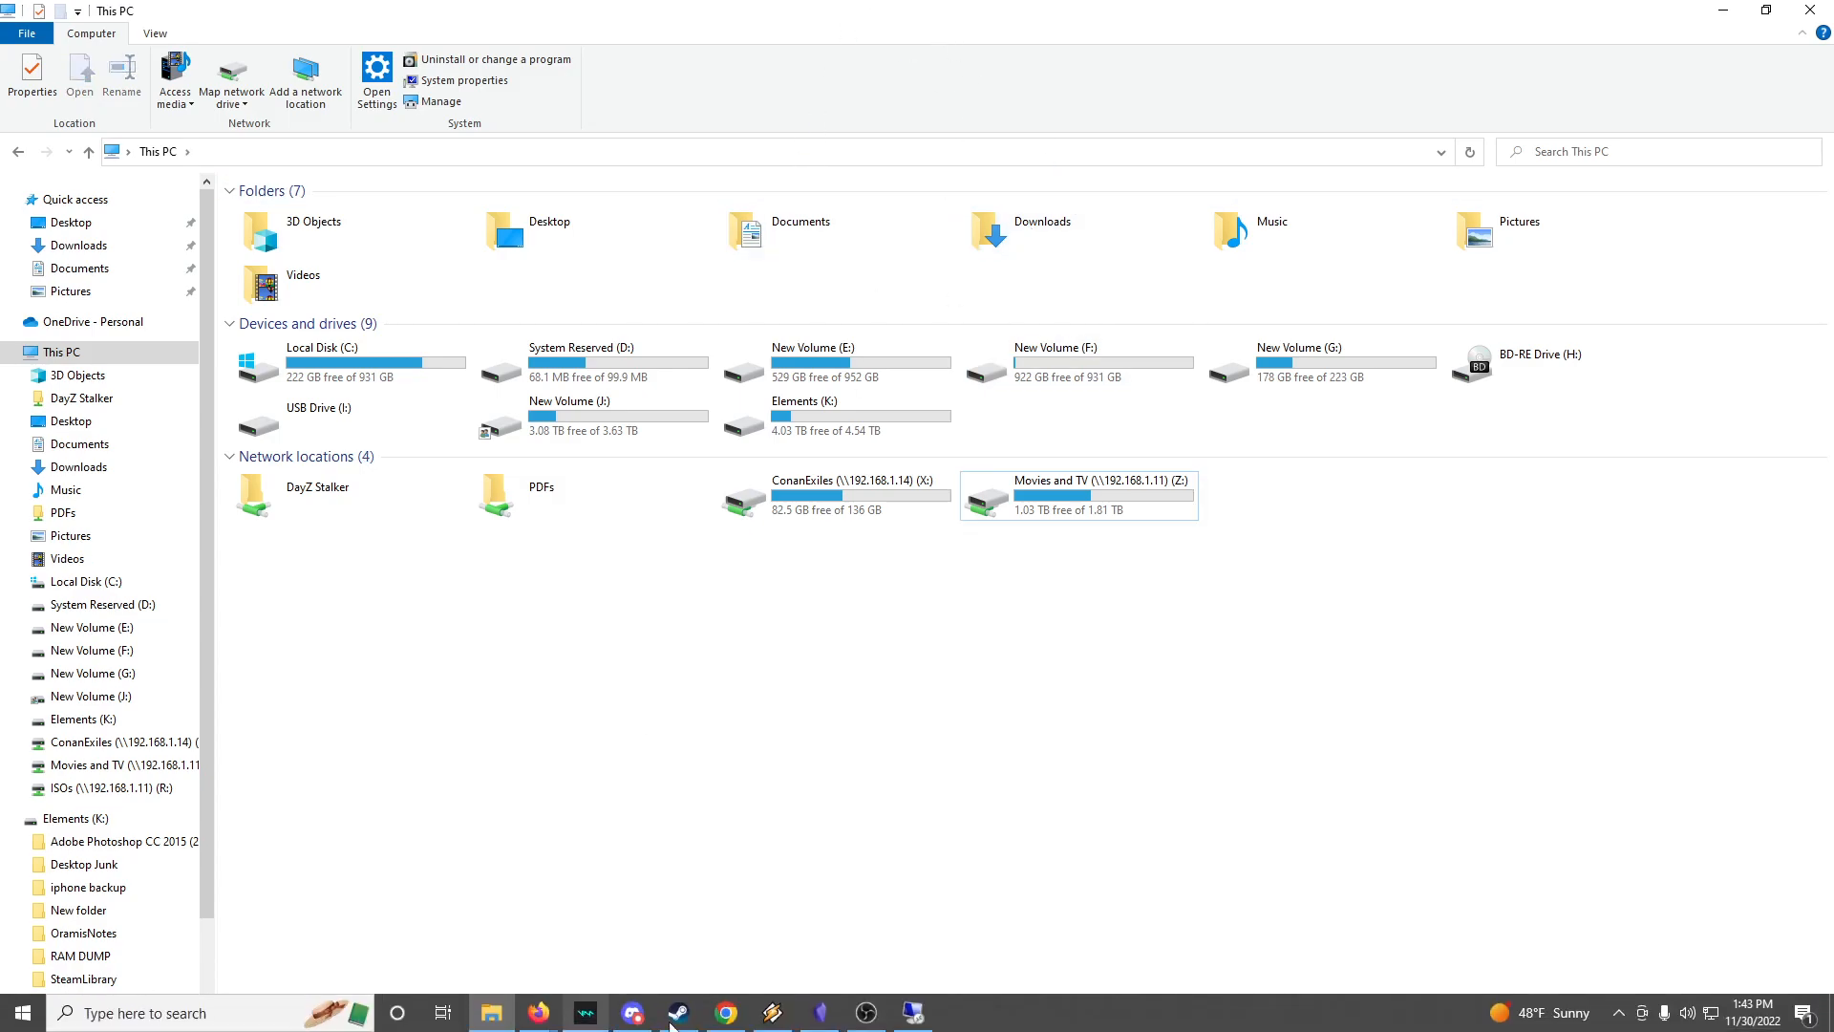
left_click(913, 1021)
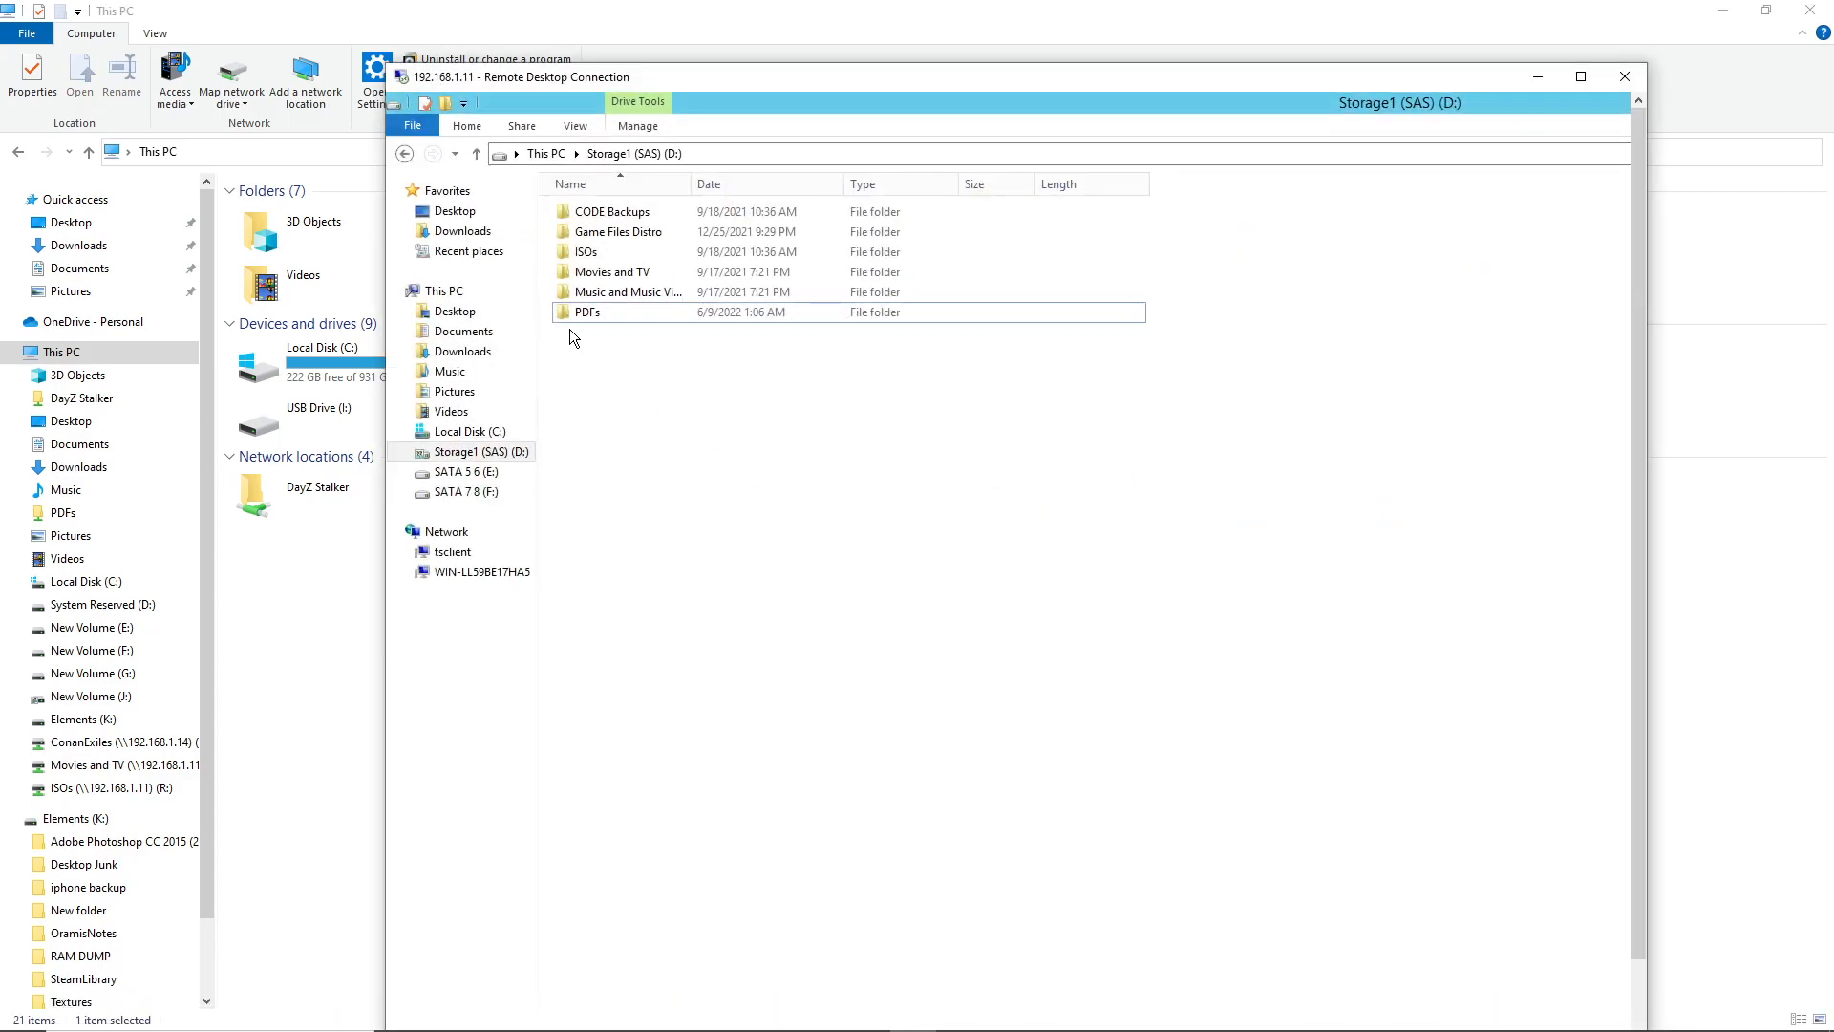
Check the server's PDFs folder contents and its sharing list without changing anything
left_click(589, 312)
double_click(588, 312)
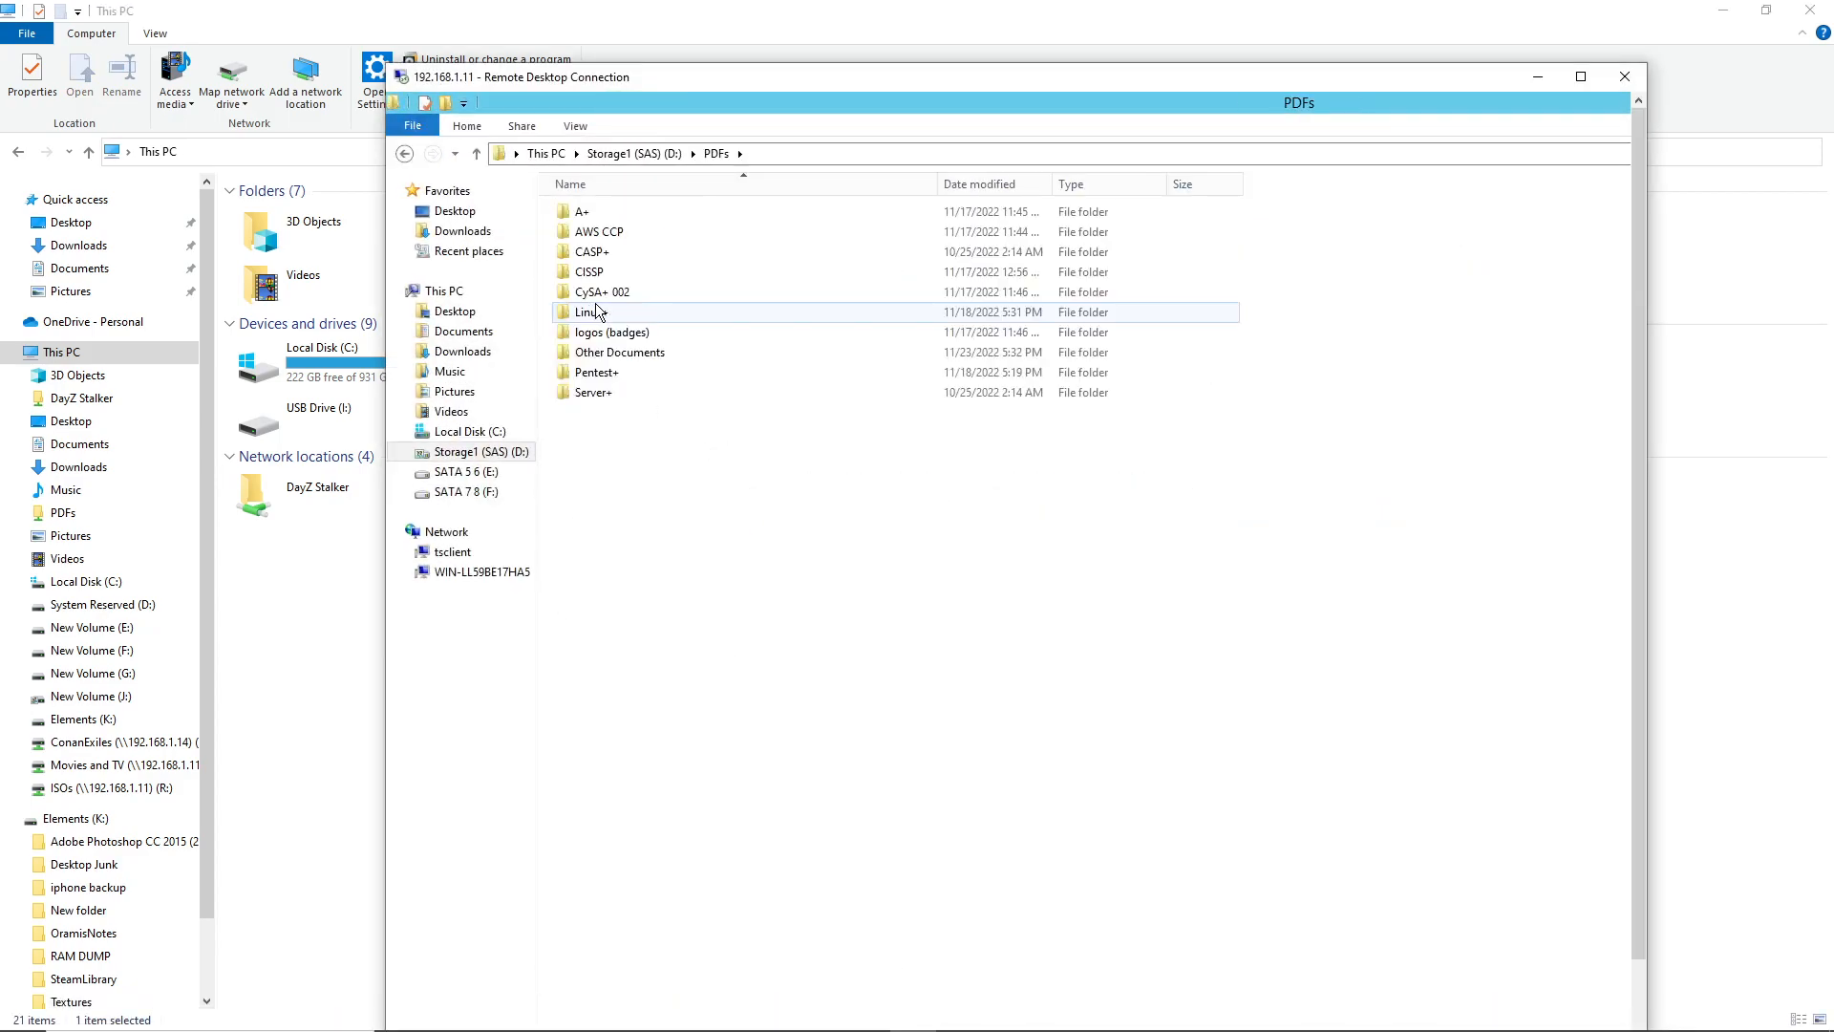
left_click(405, 154)
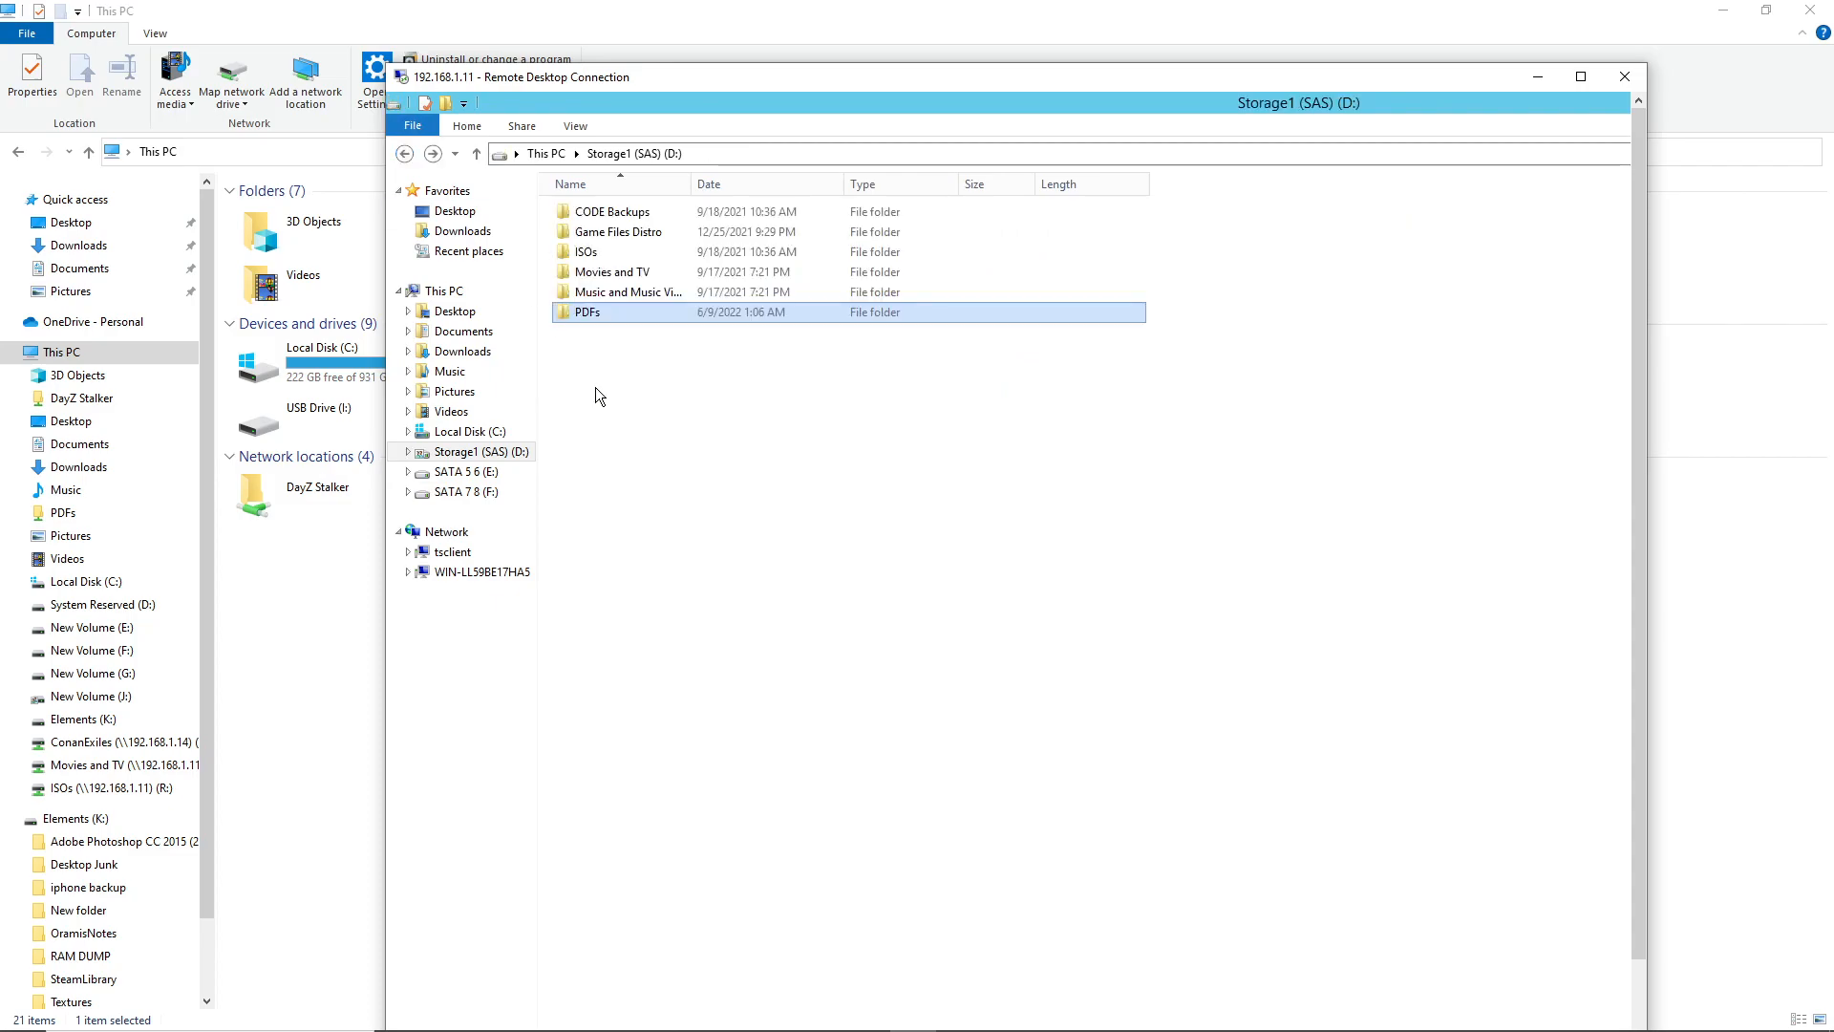
right_click(594, 315)
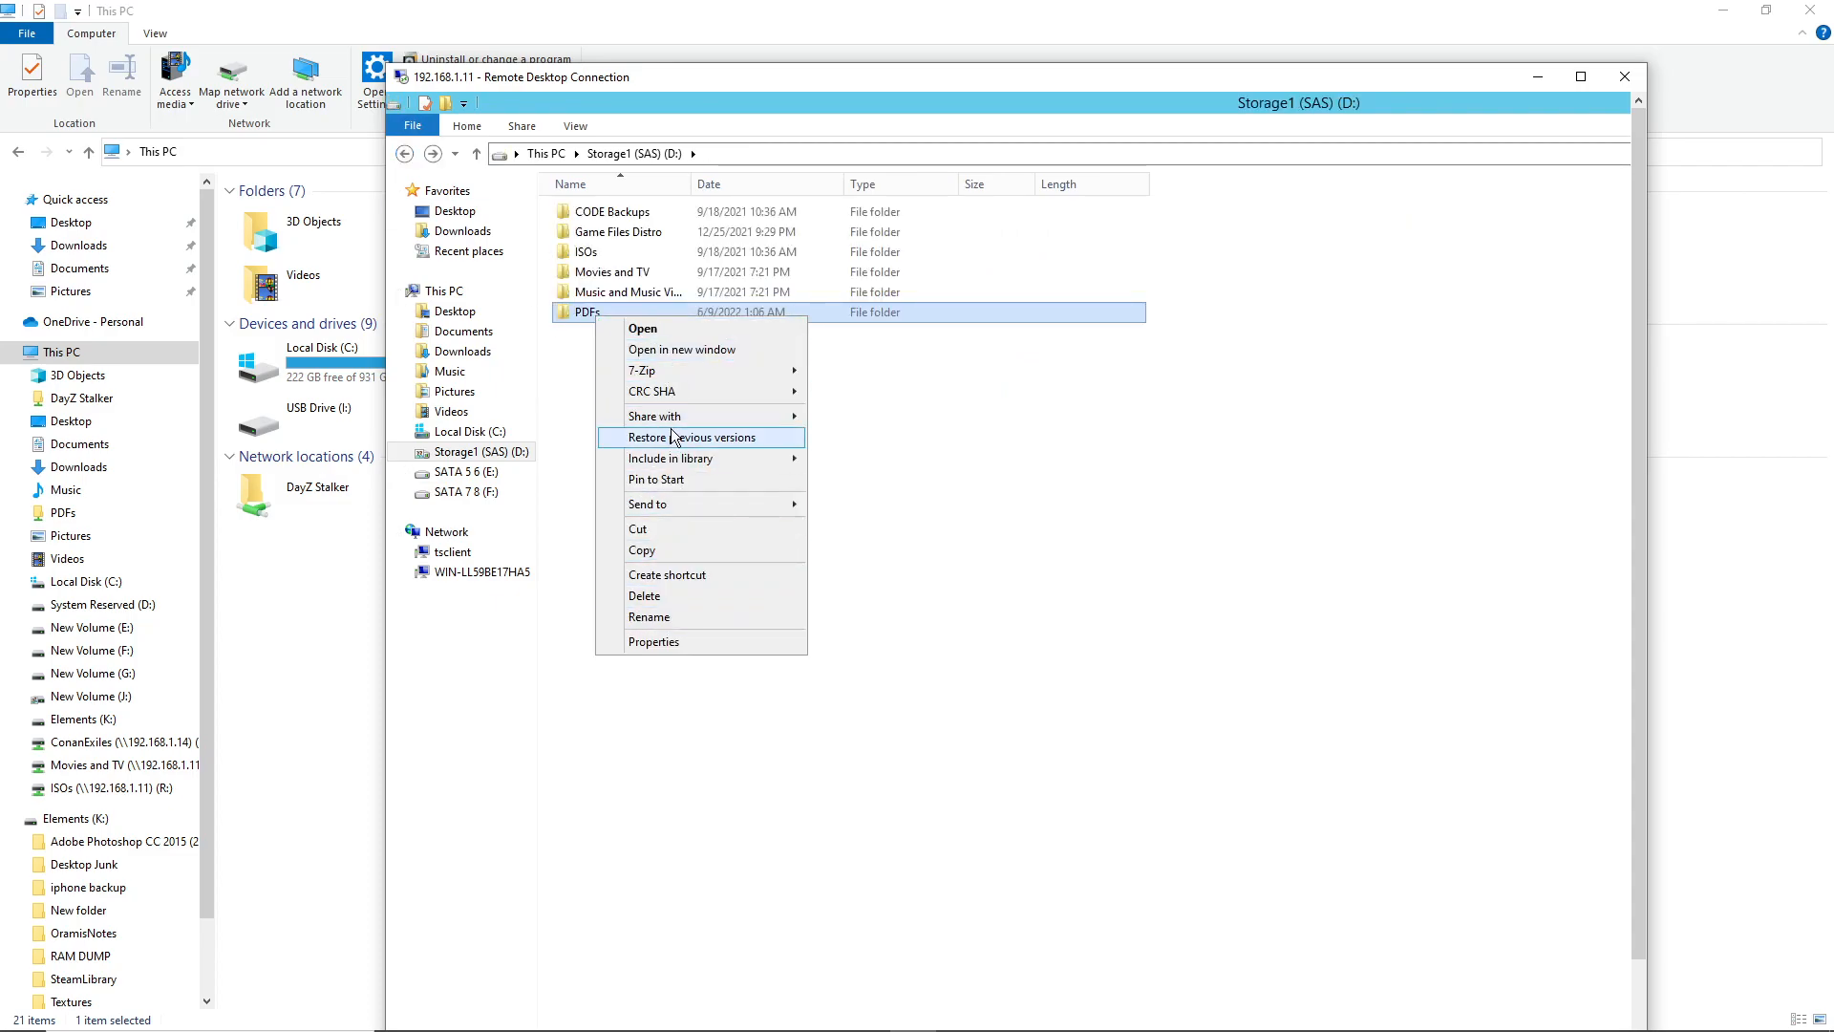
mouse_move(677, 417)
left_click(874, 438)
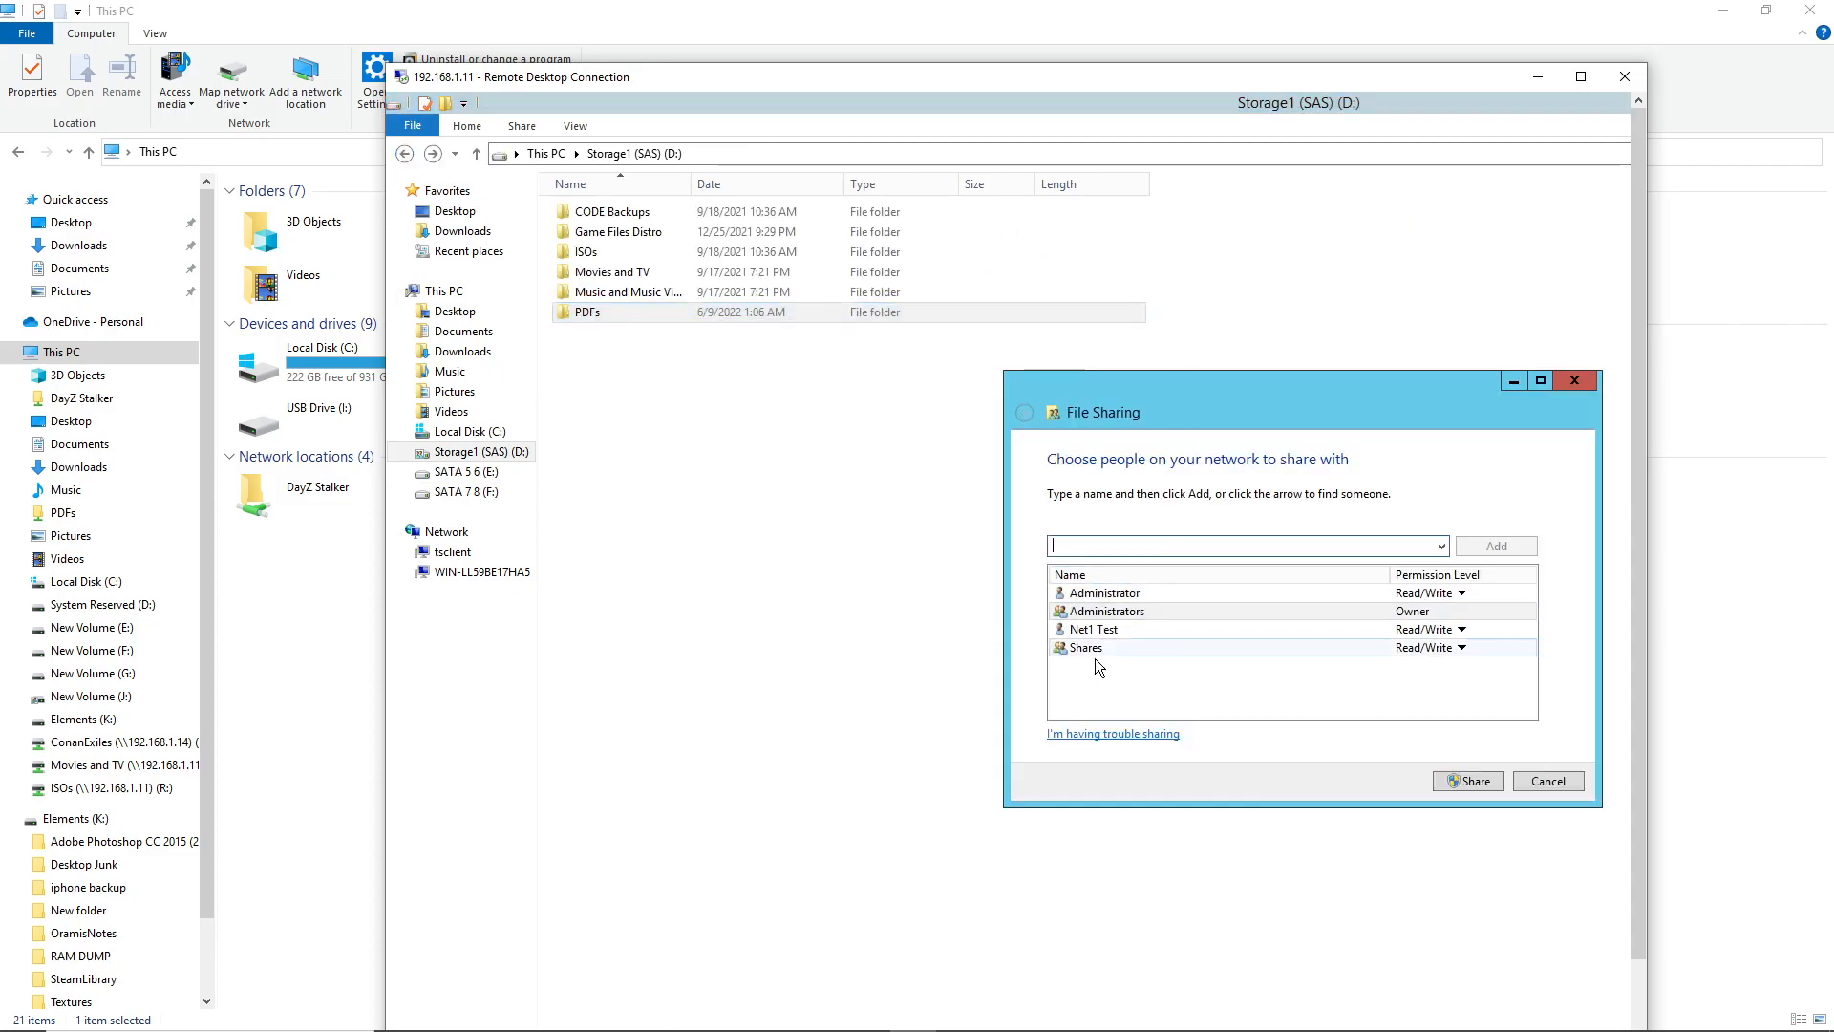
left_click(1534, 782)
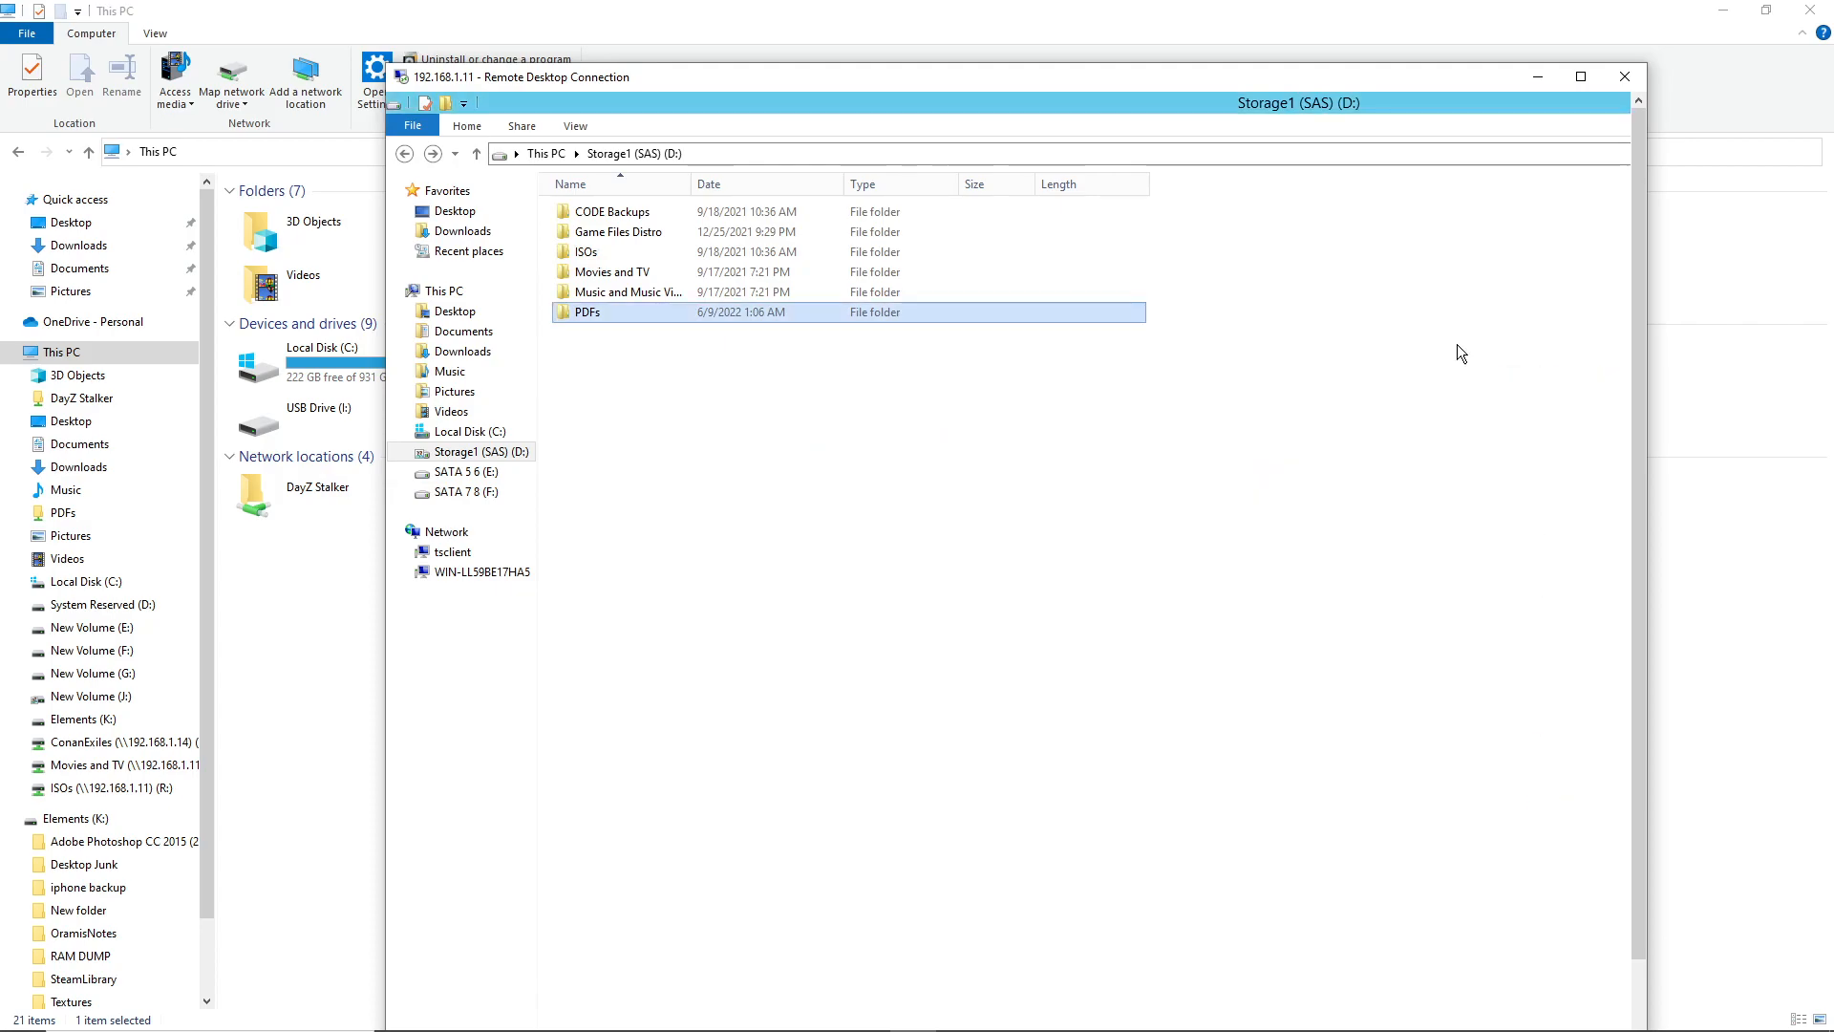
Keep the remote session connected and minimize the Remote Desktop window
left_click(1615, 84)
key("Tab")
key("Return")
left_click(1538, 77)
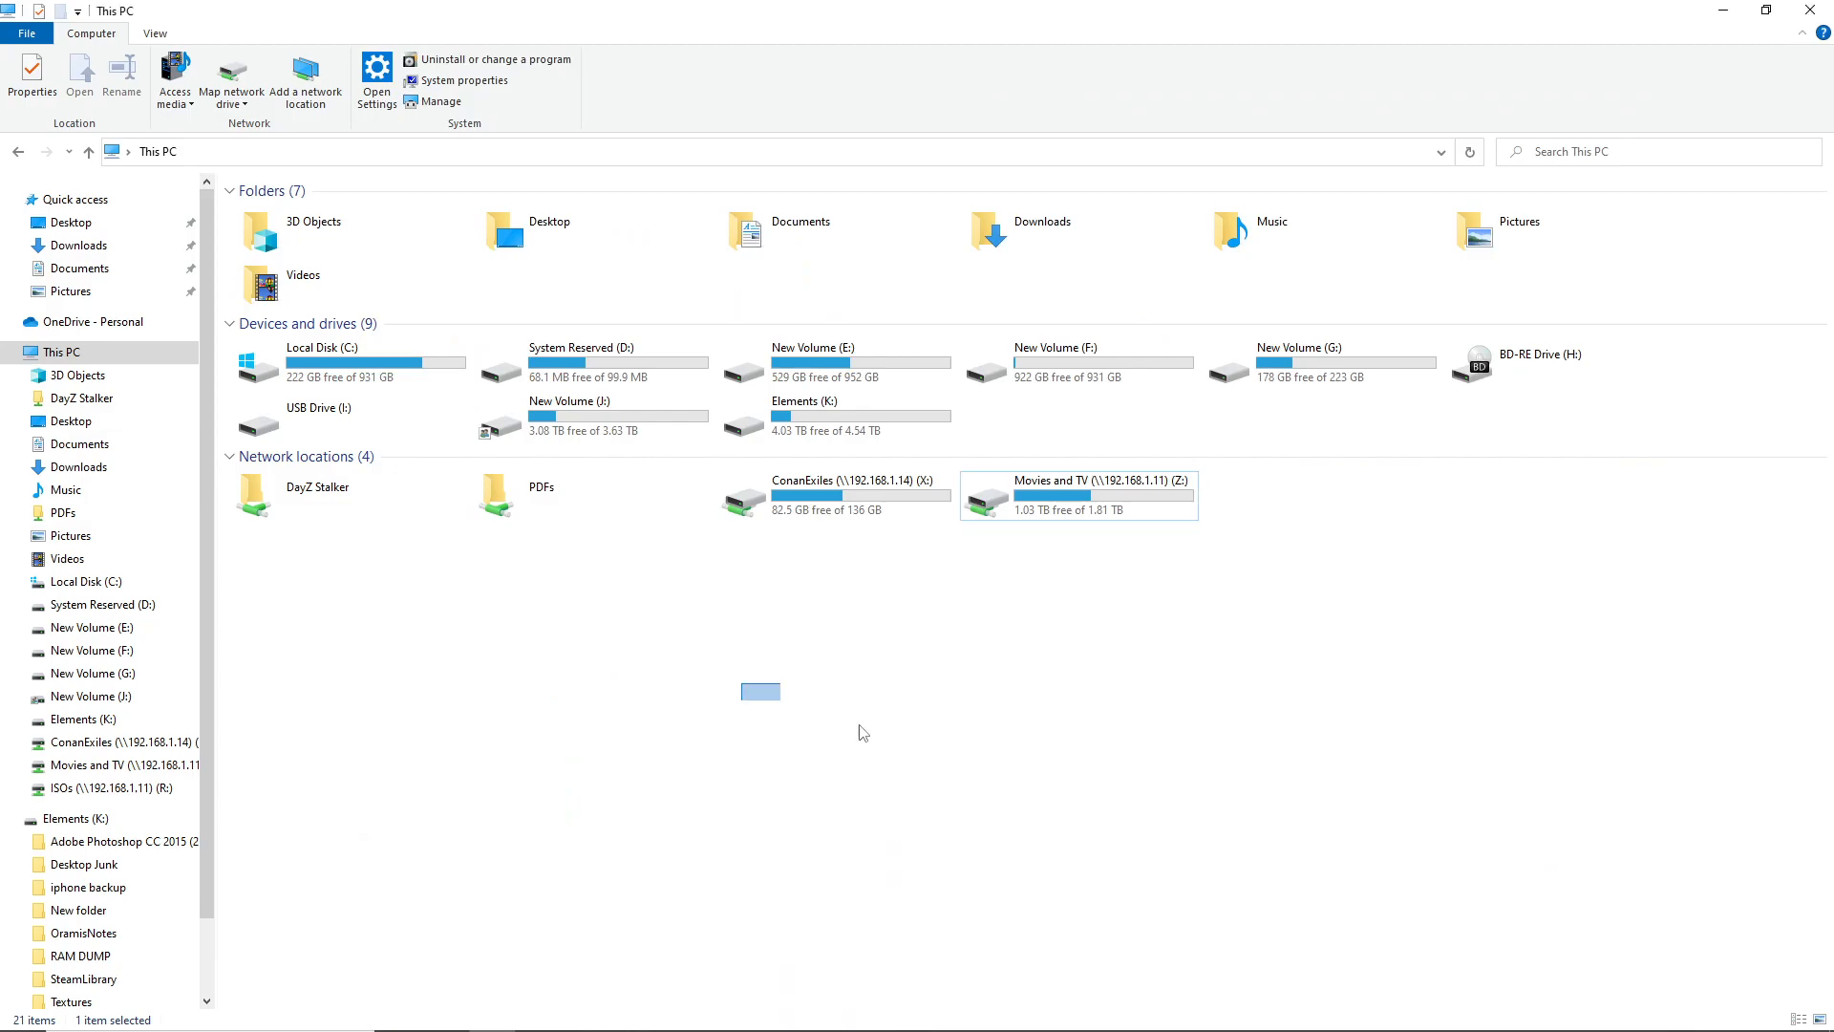
Delete the PDFs network location and start adding a custom network location
left_click(617, 480)
key("Delete")
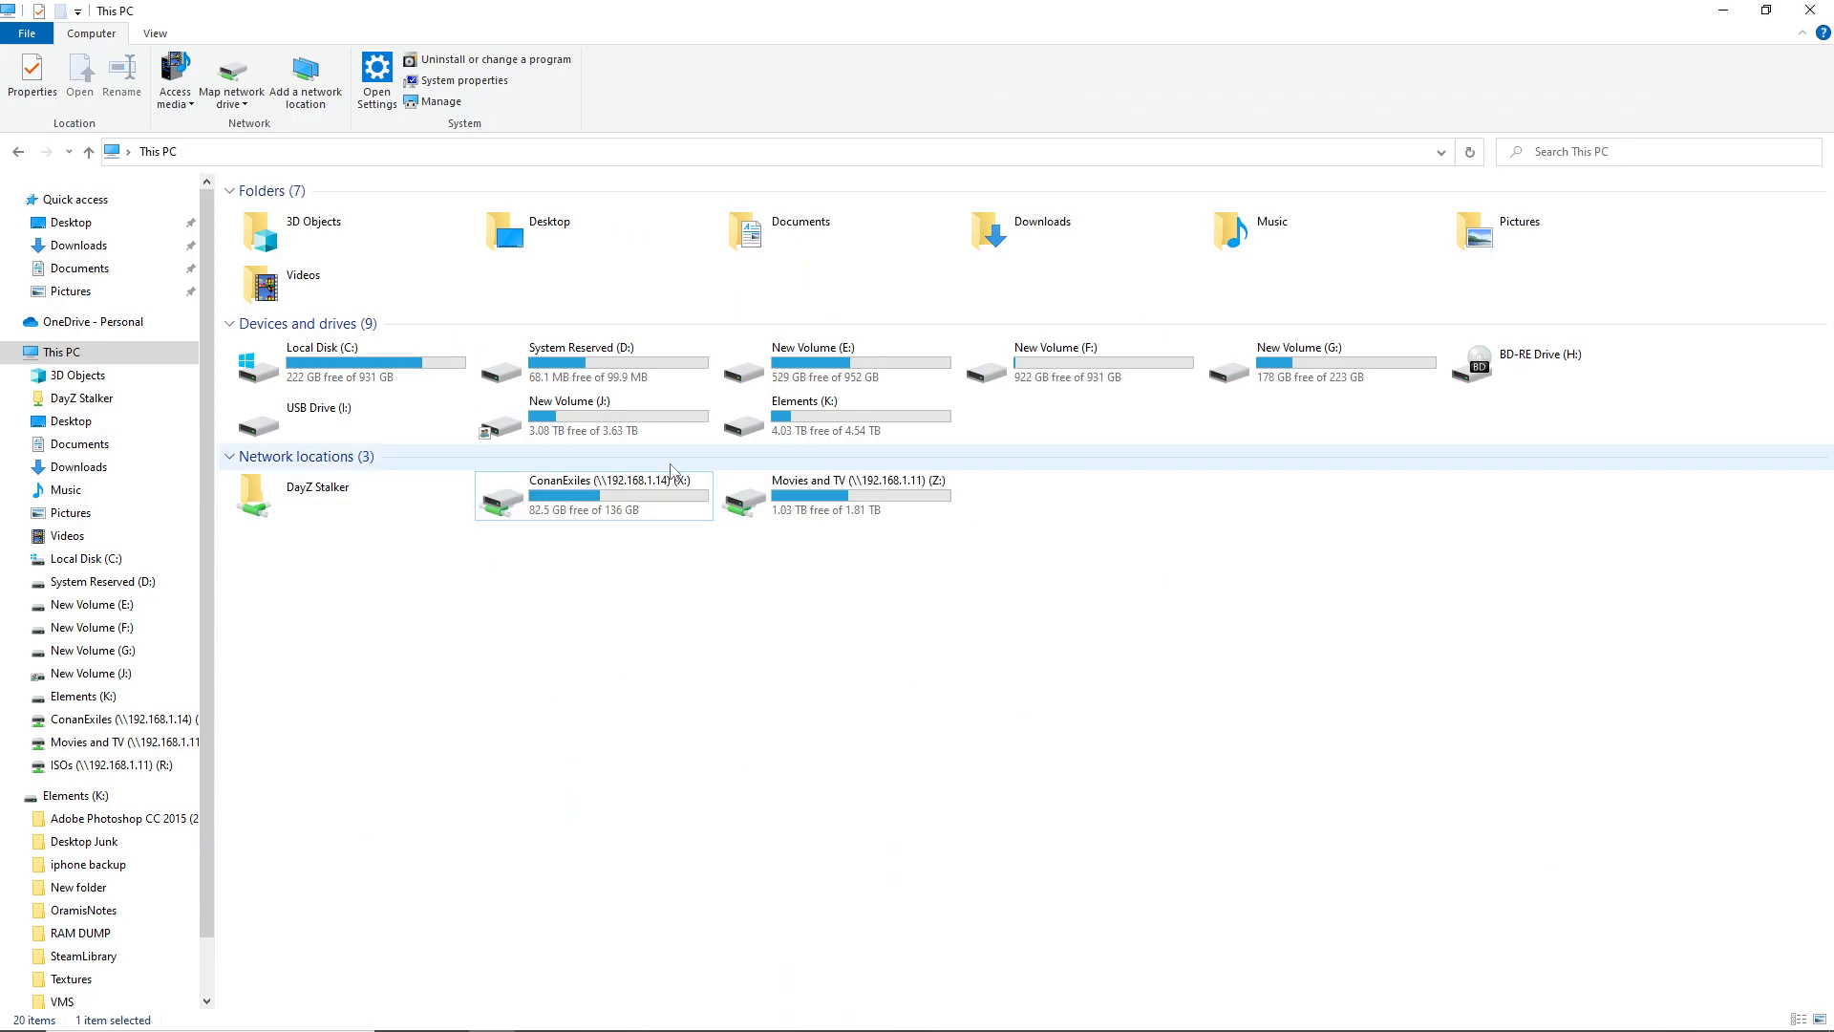
right_click(642, 667)
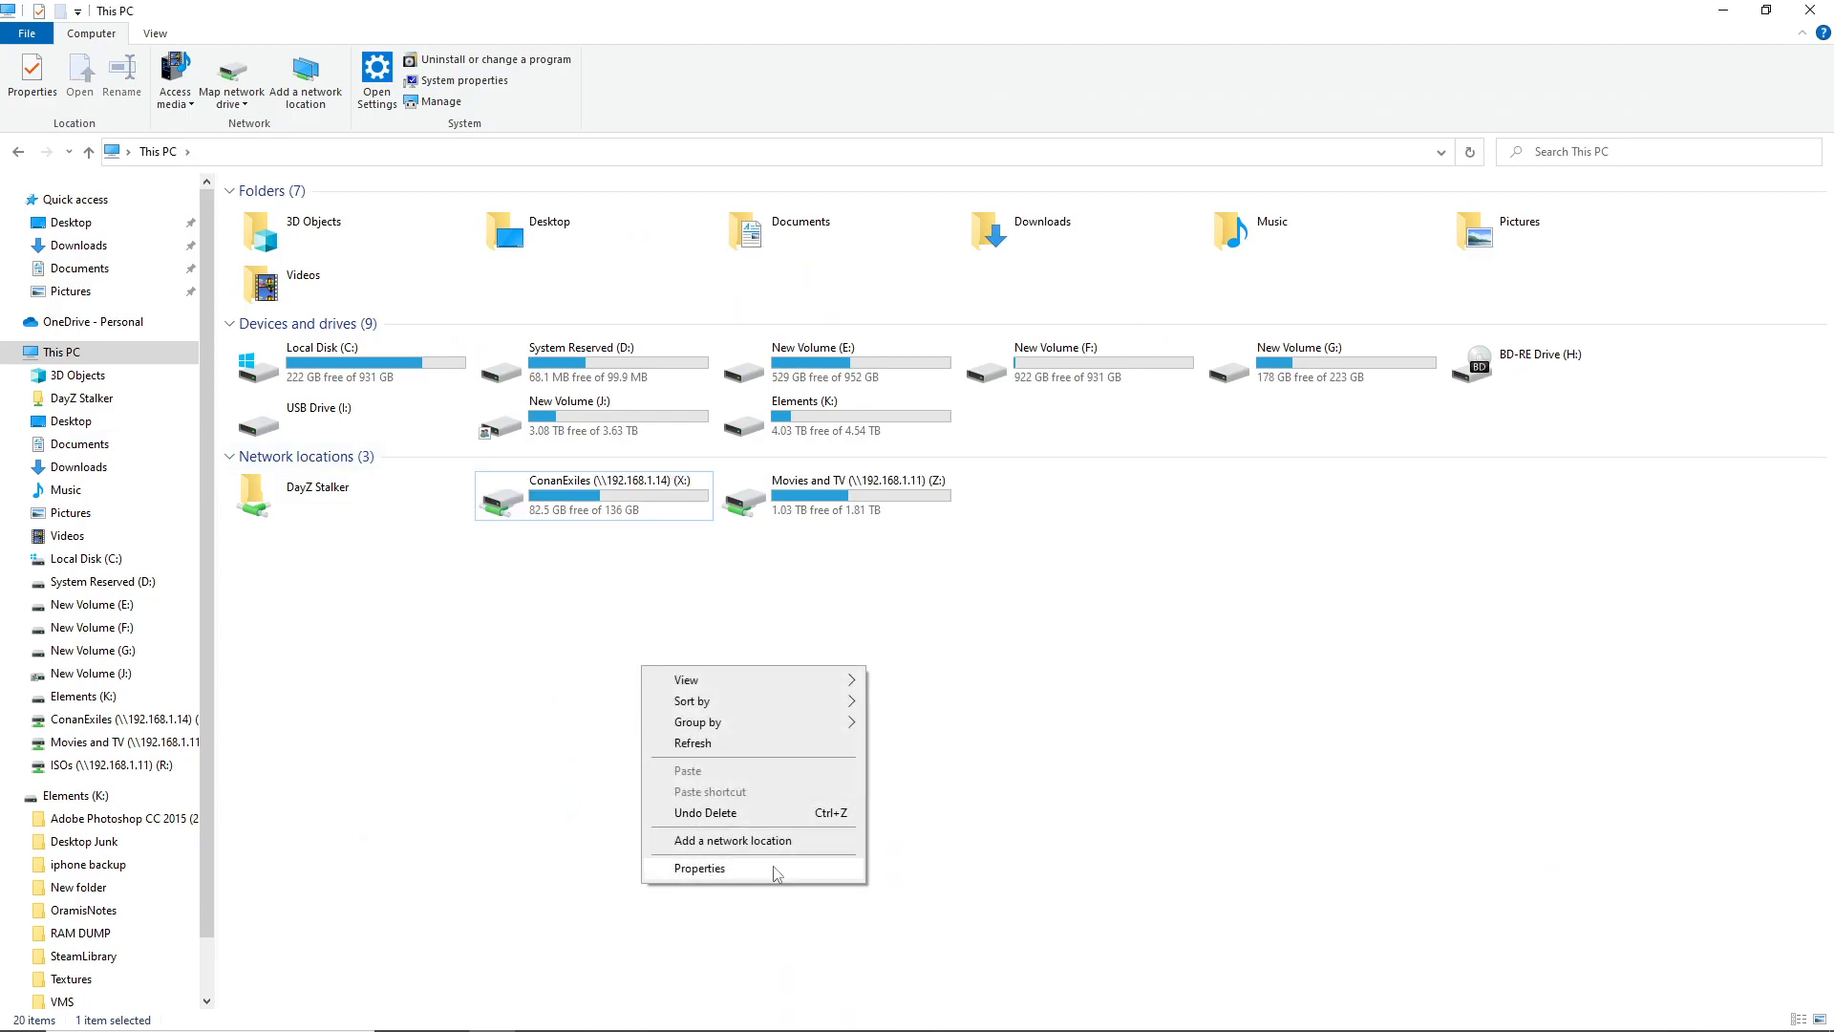
left_click(732, 841)
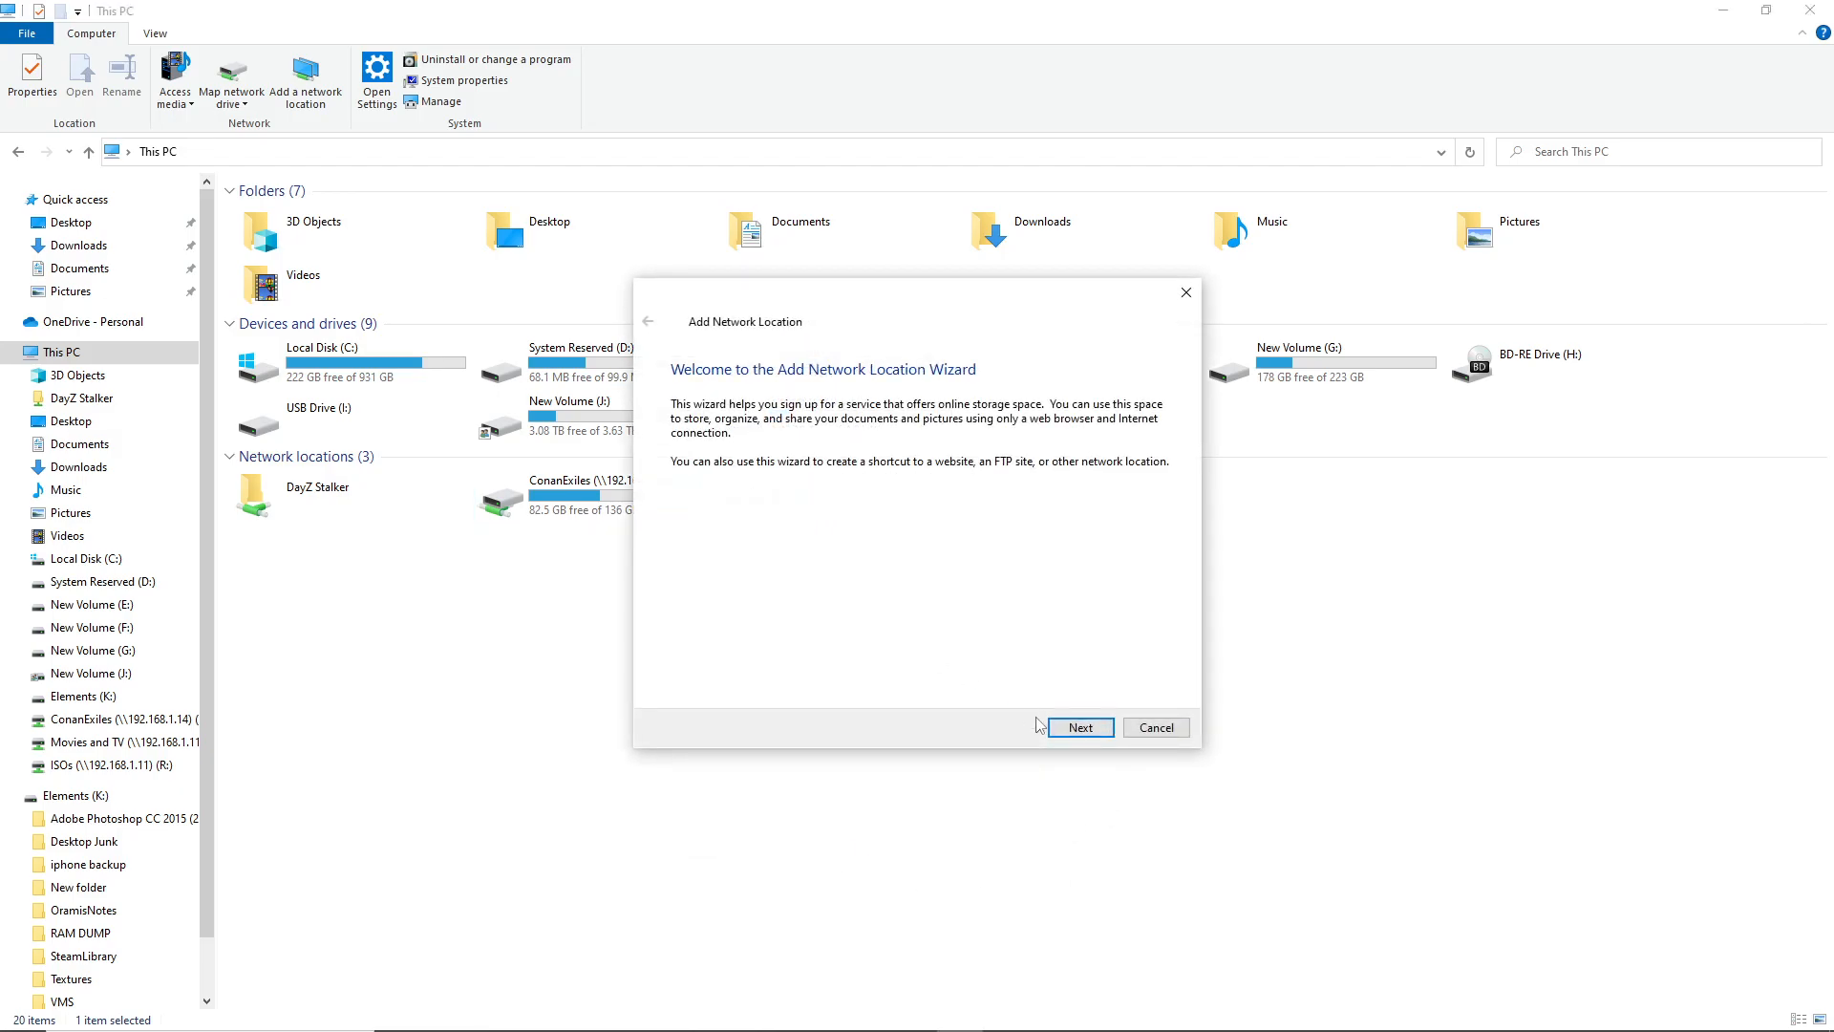
left_click(1091, 734)
double_click(812, 421)
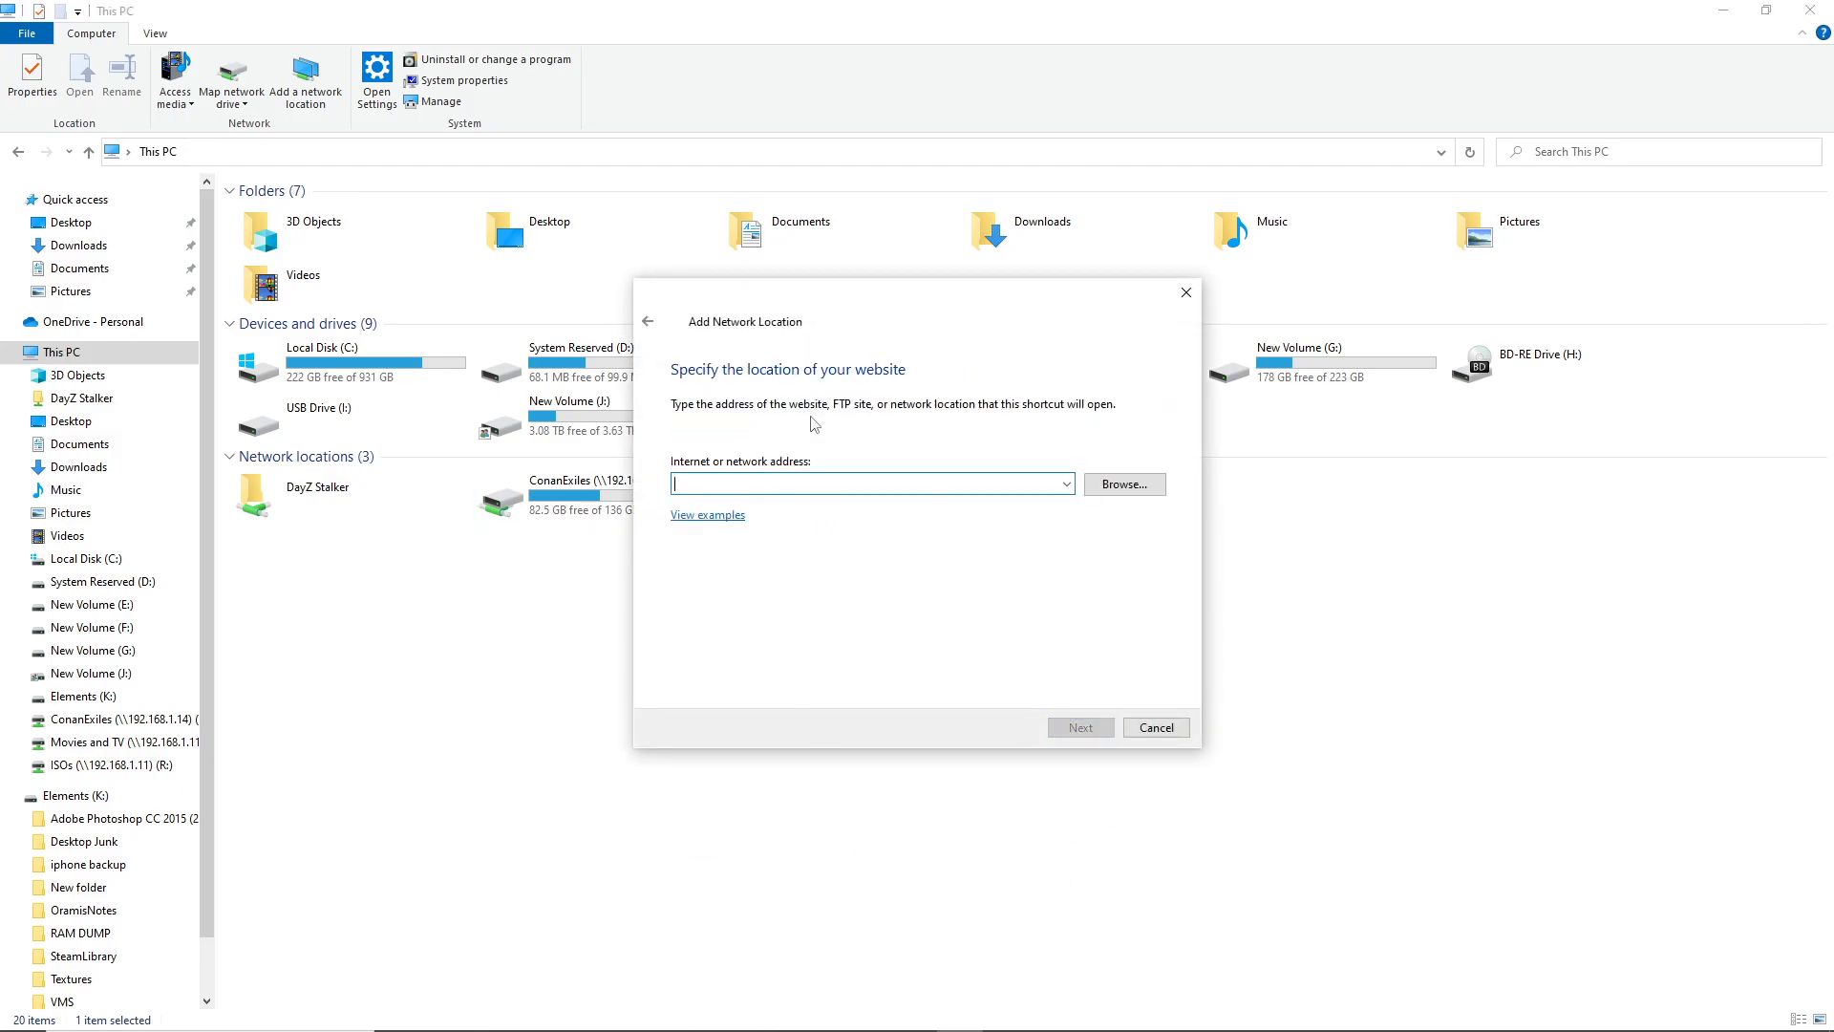
Add \\192.168.1.11\ISOs as a network location named ISOs, then close its window
type("\\\\")
key("BackSpace")
type("1")
key("Down")
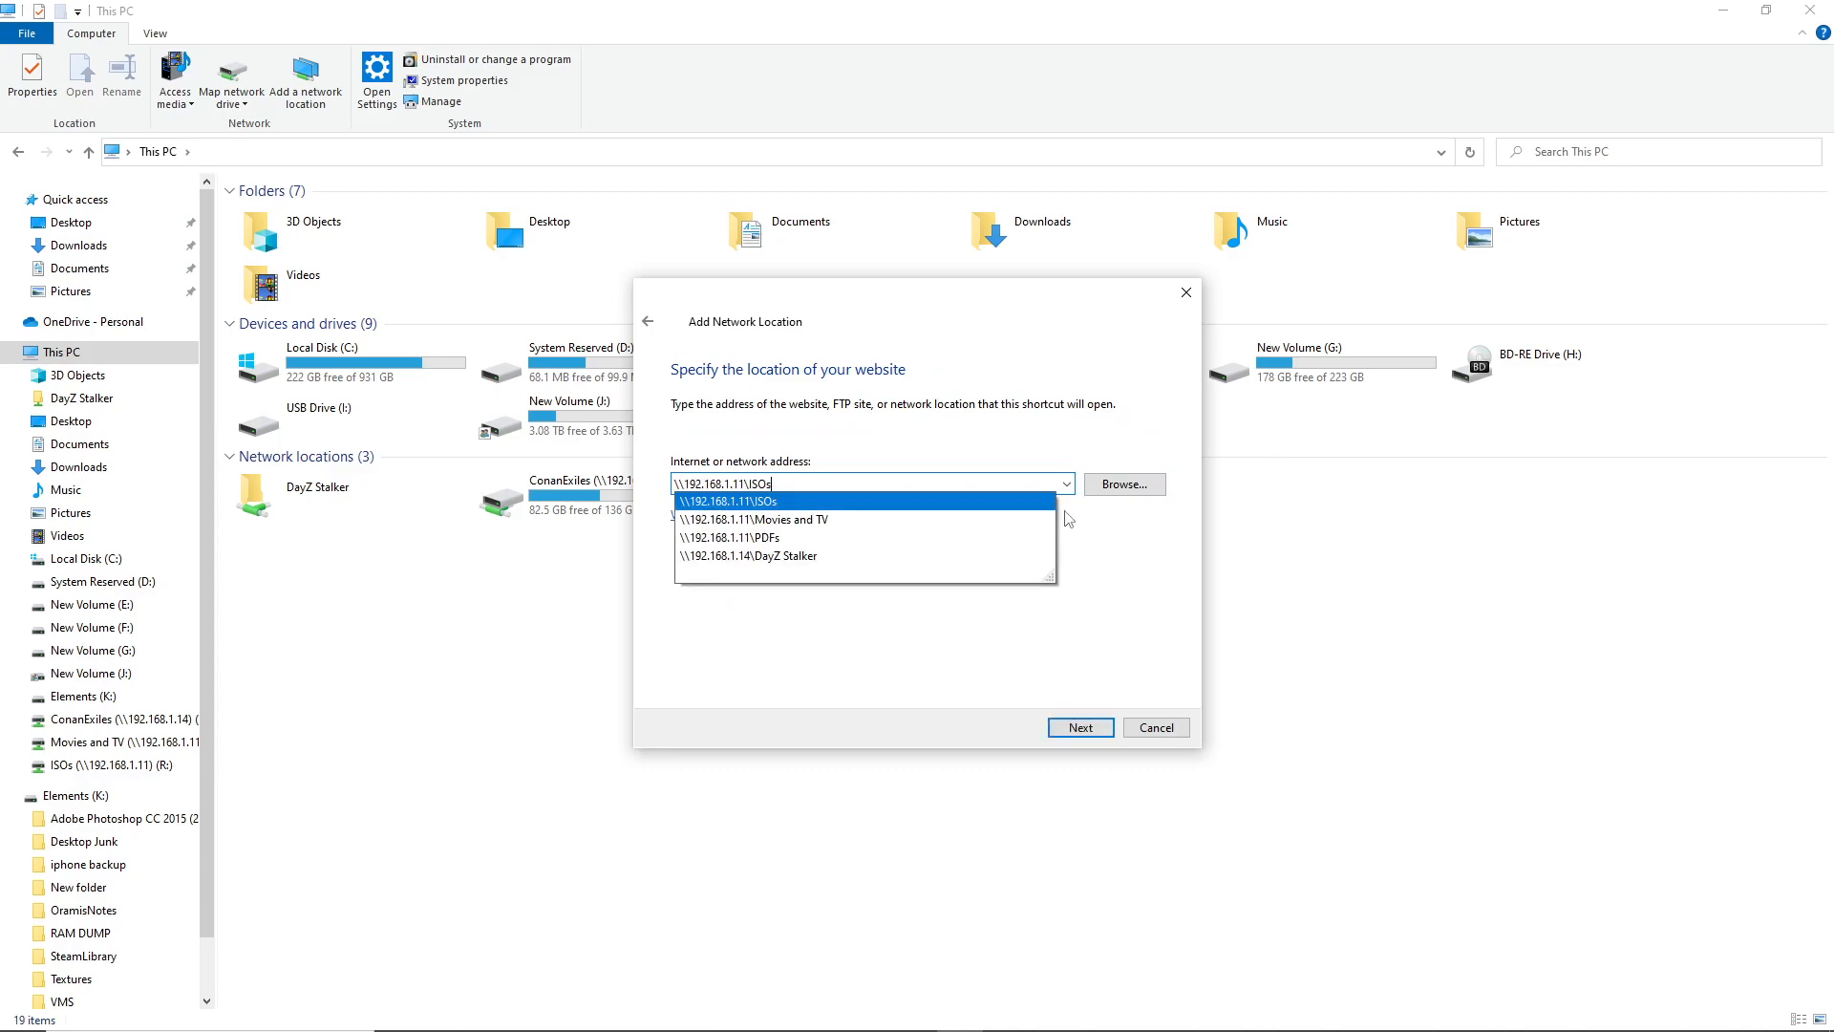
key("Return")
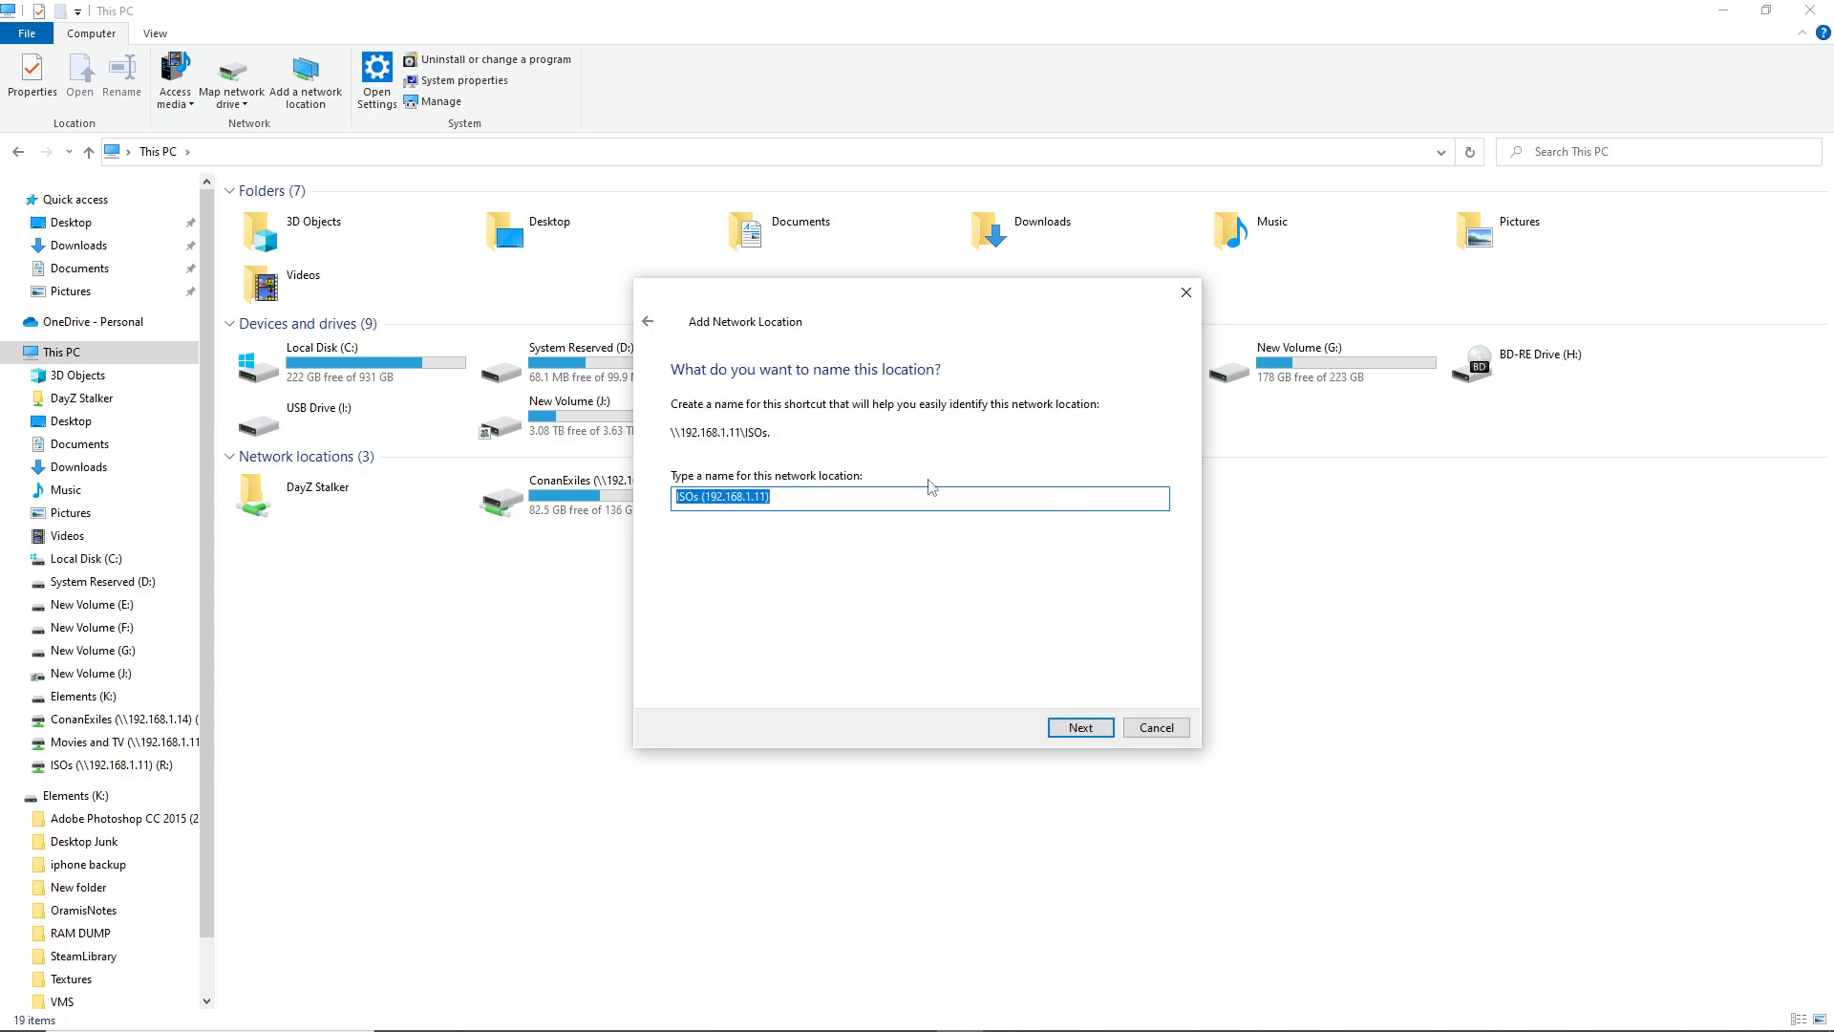
left_click(721, 497)
left_click_drag(700, 499, 1024, 554)
key("BackSpace")
key("Return")
key("Return")
right_click(999, 657)
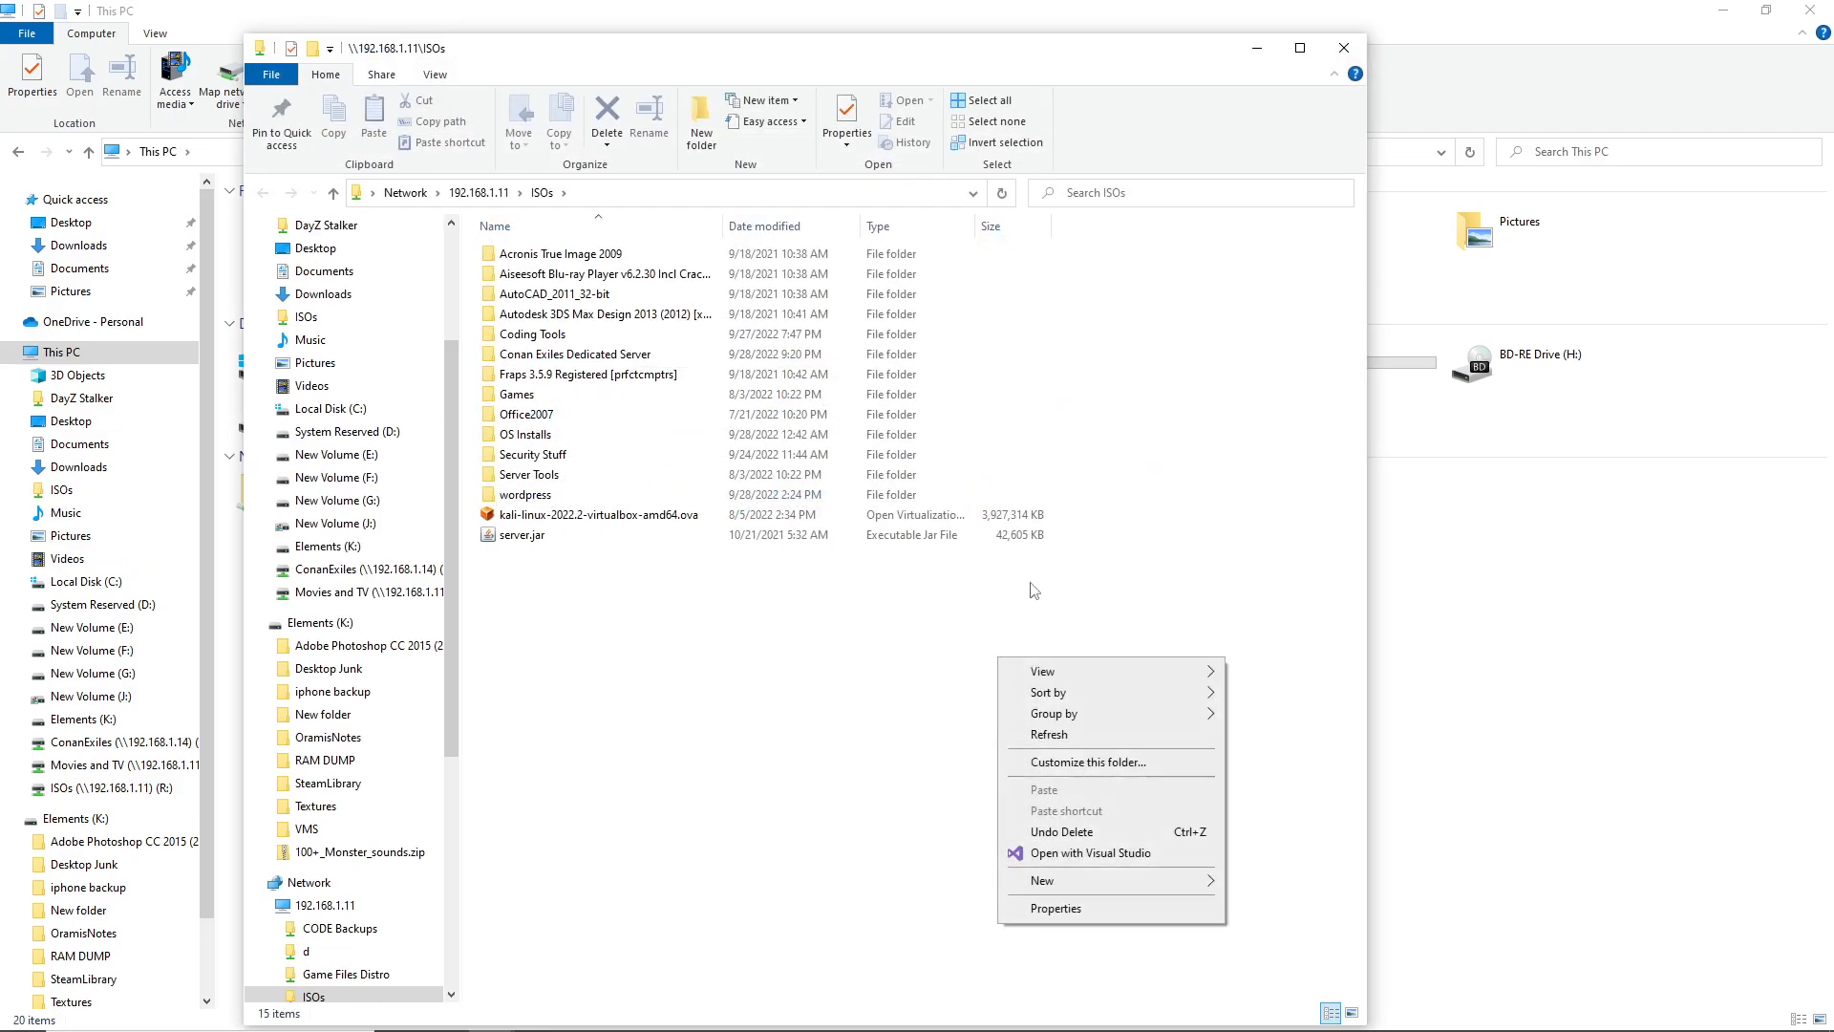
left_click(1341, 47)
right_click(824, 624)
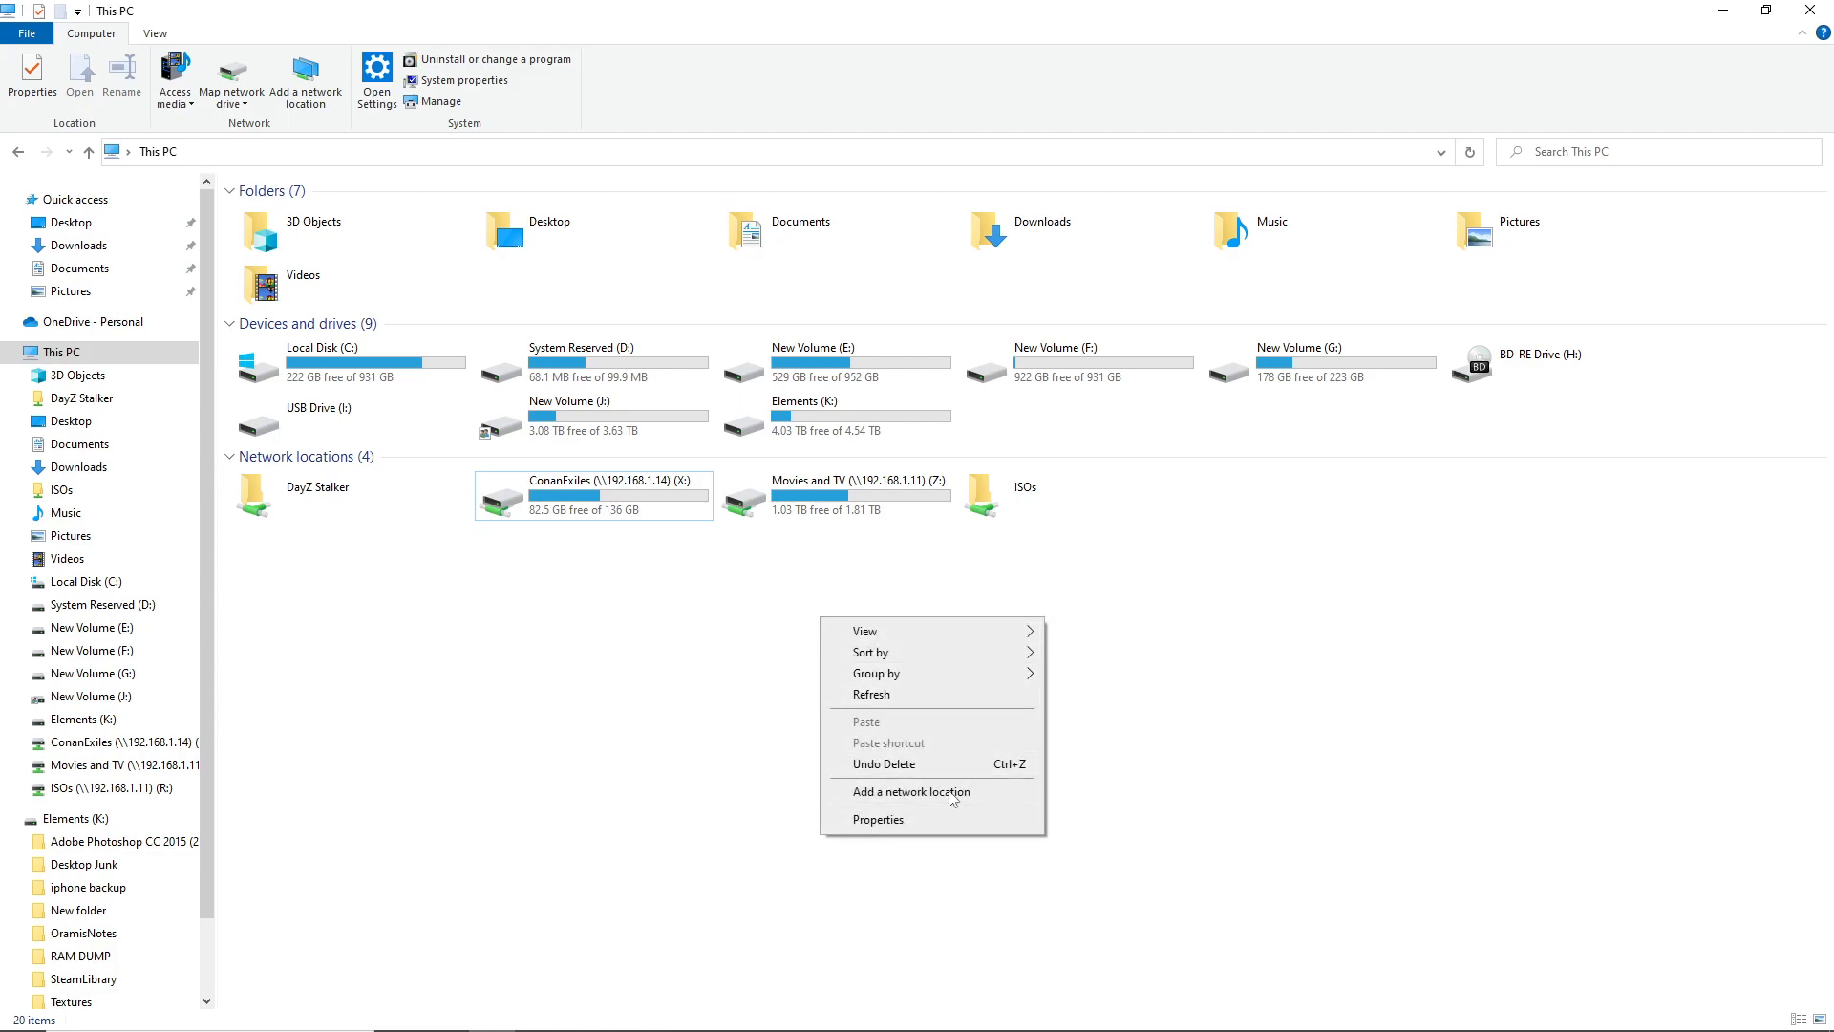
left_click(917, 791)
left_click(1080, 727)
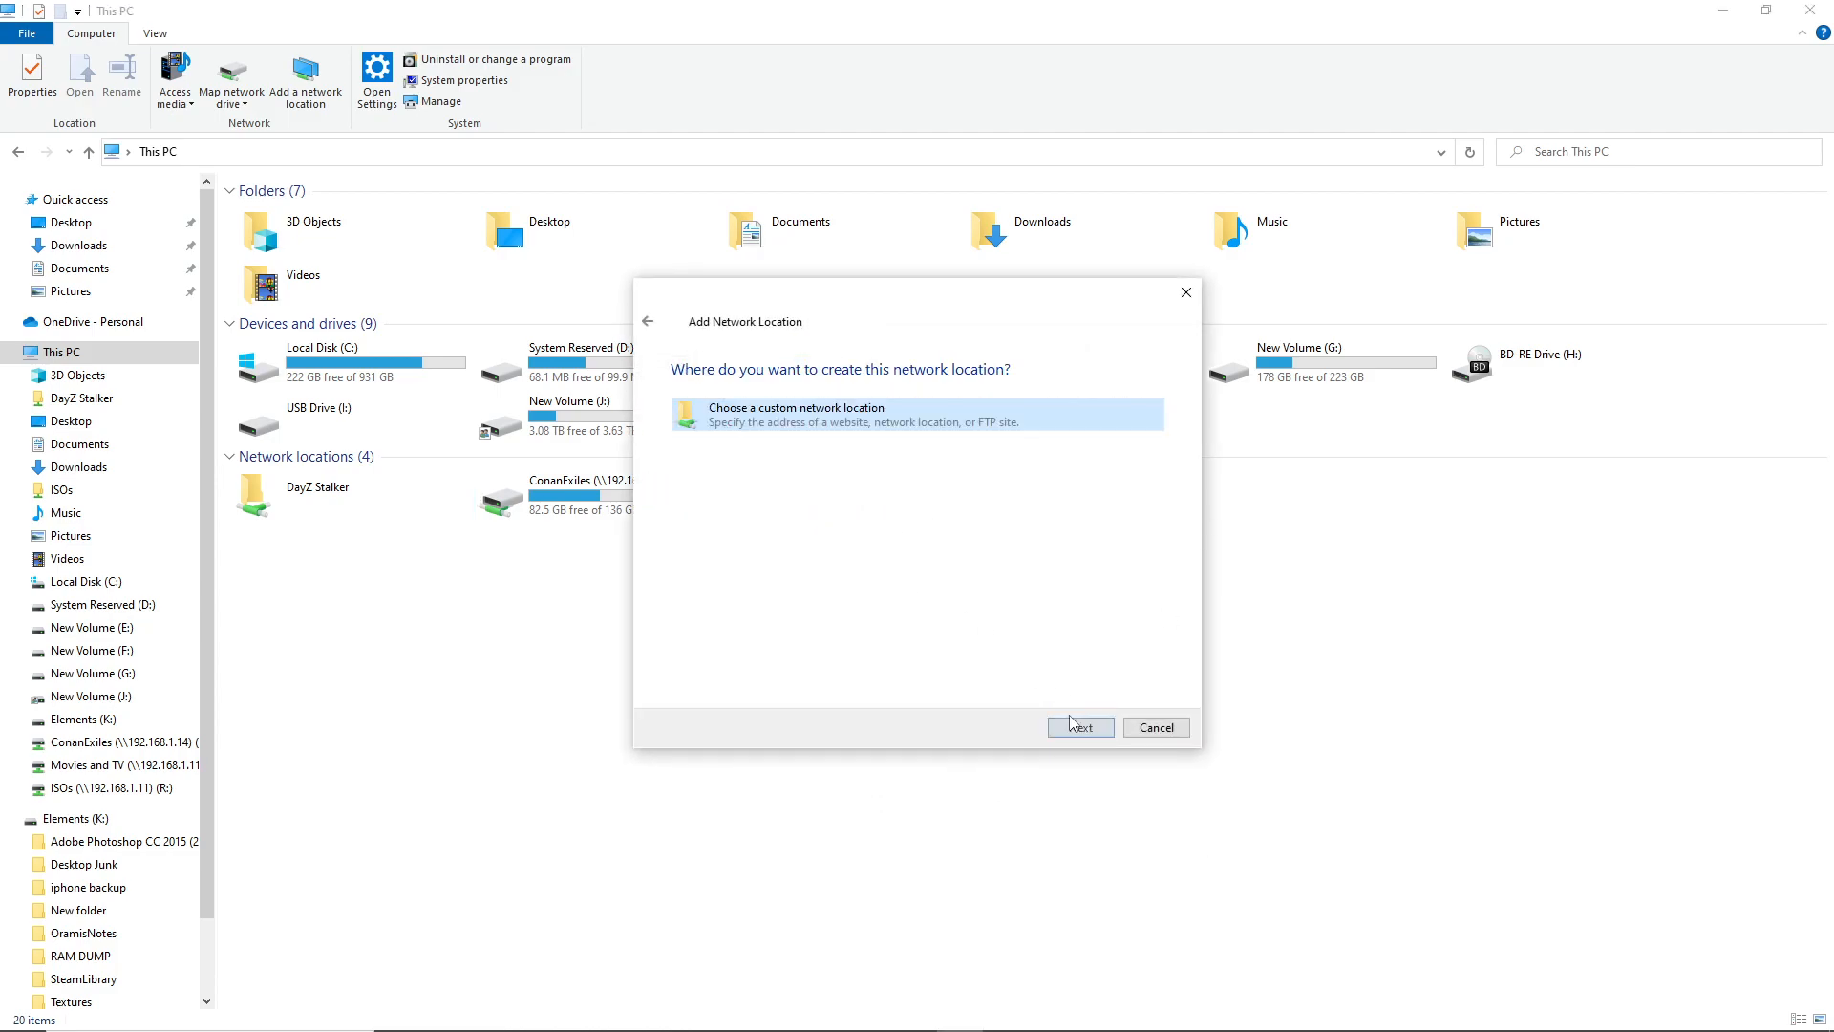
double_click(833, 417)
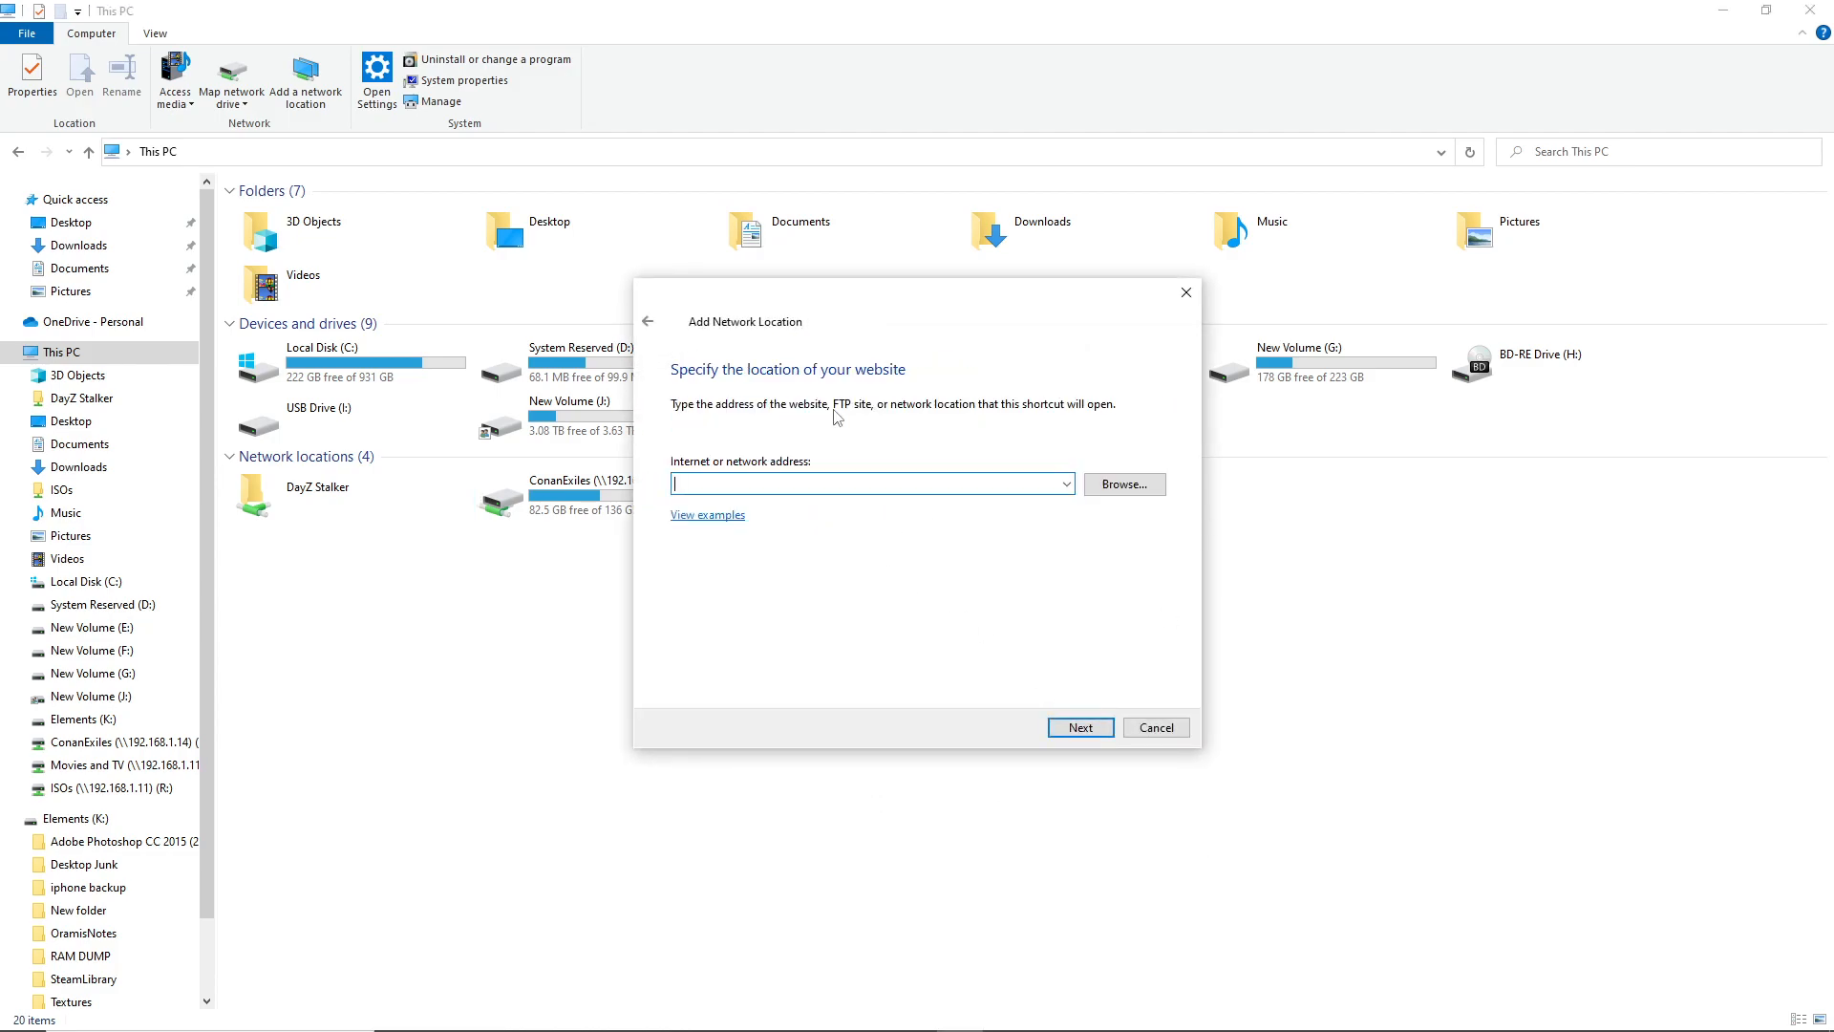
type("\\\\19")
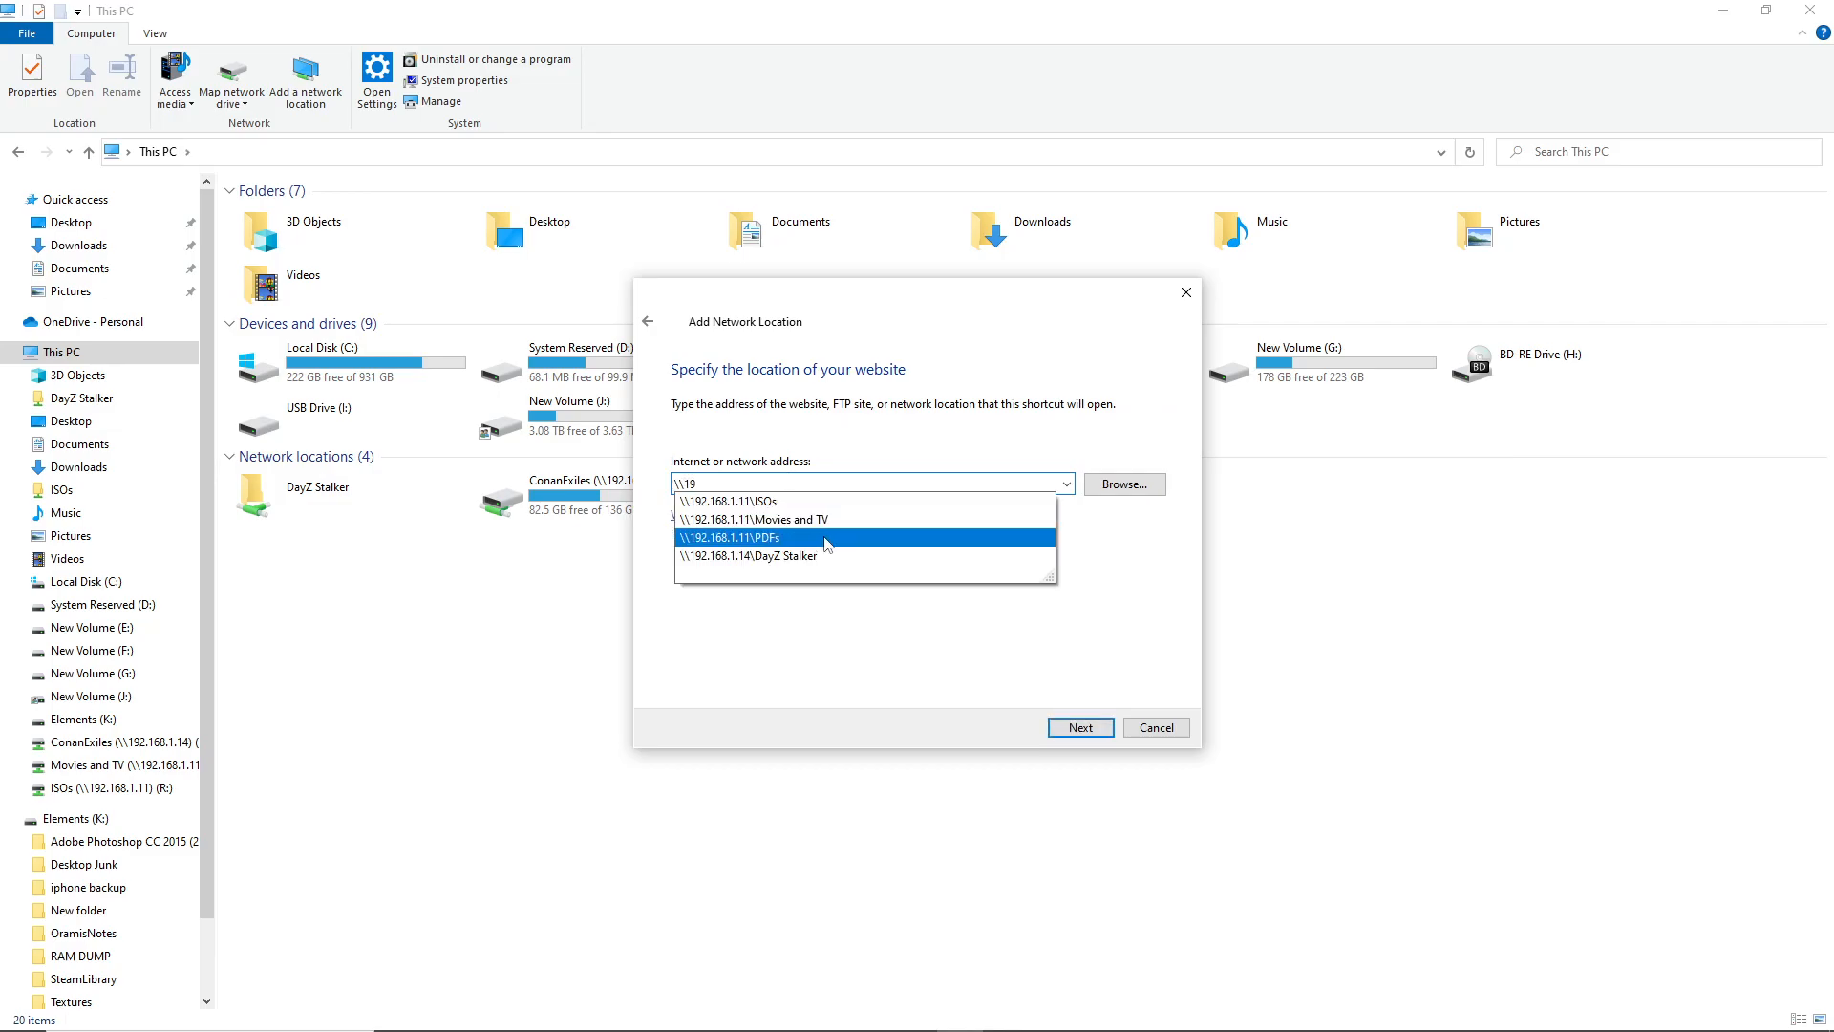
left_click(820, 538)
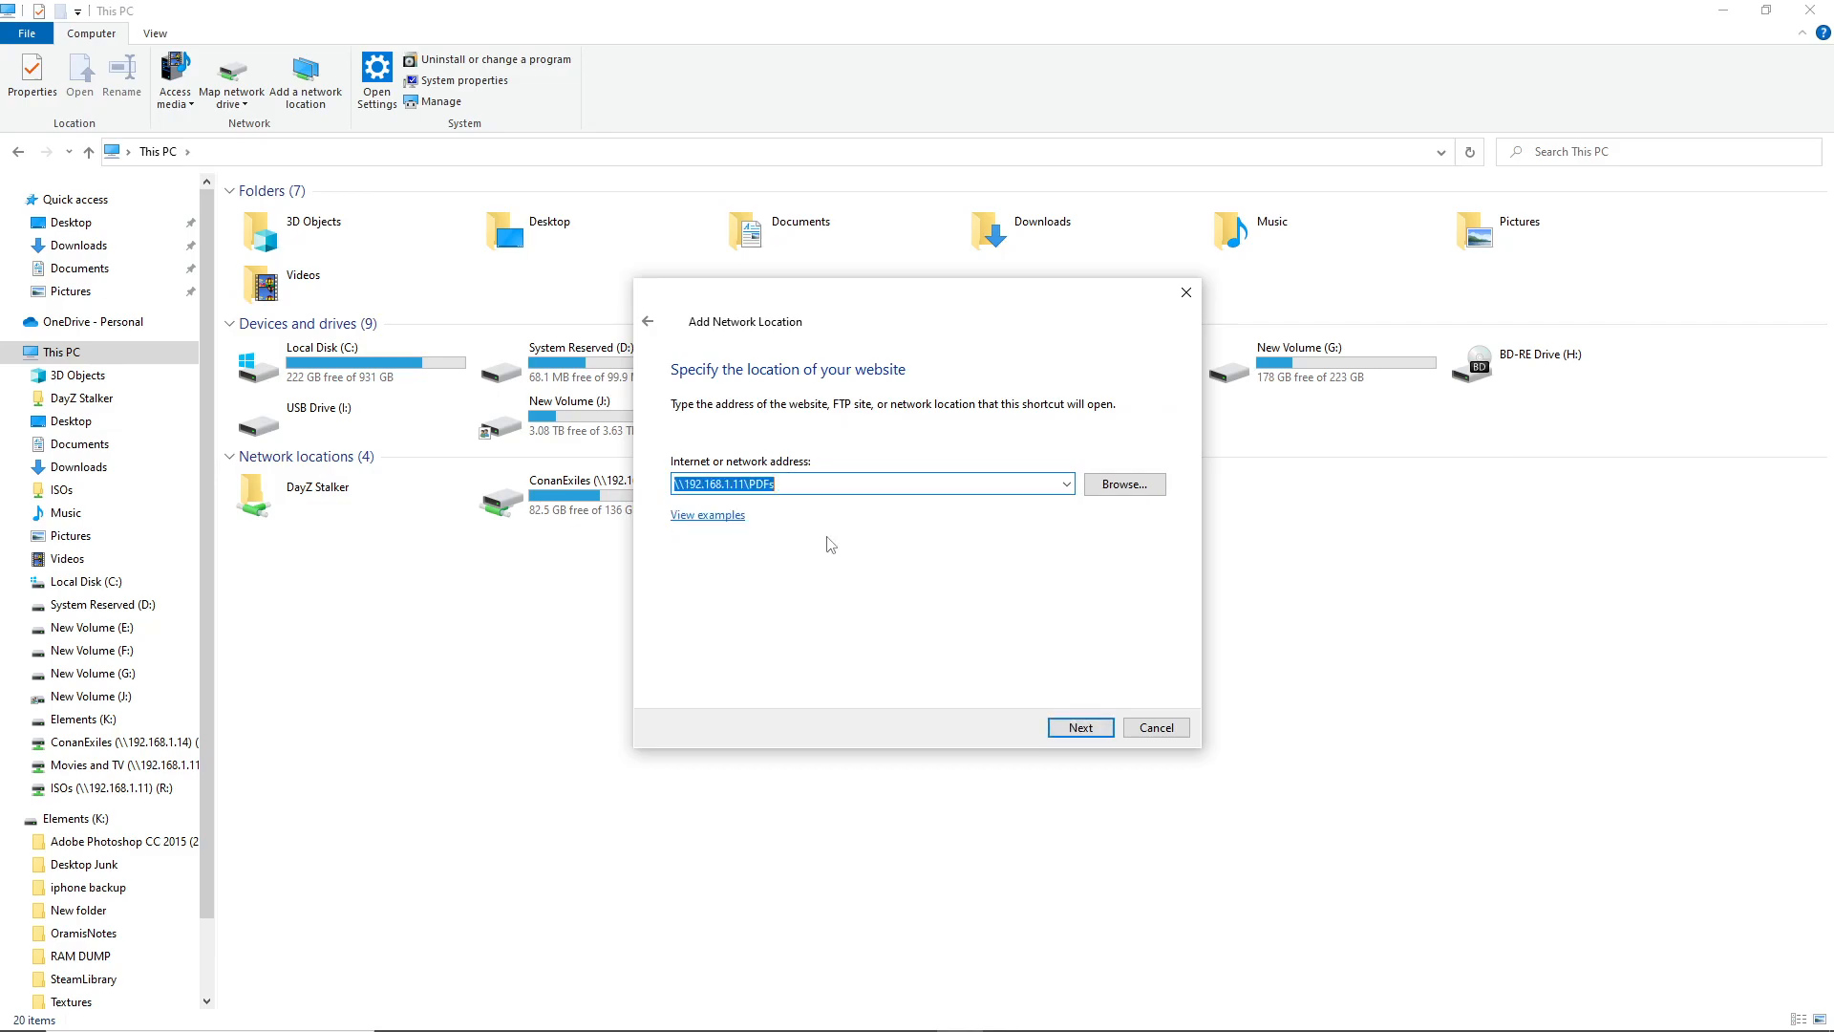
left_click(1083, 726)
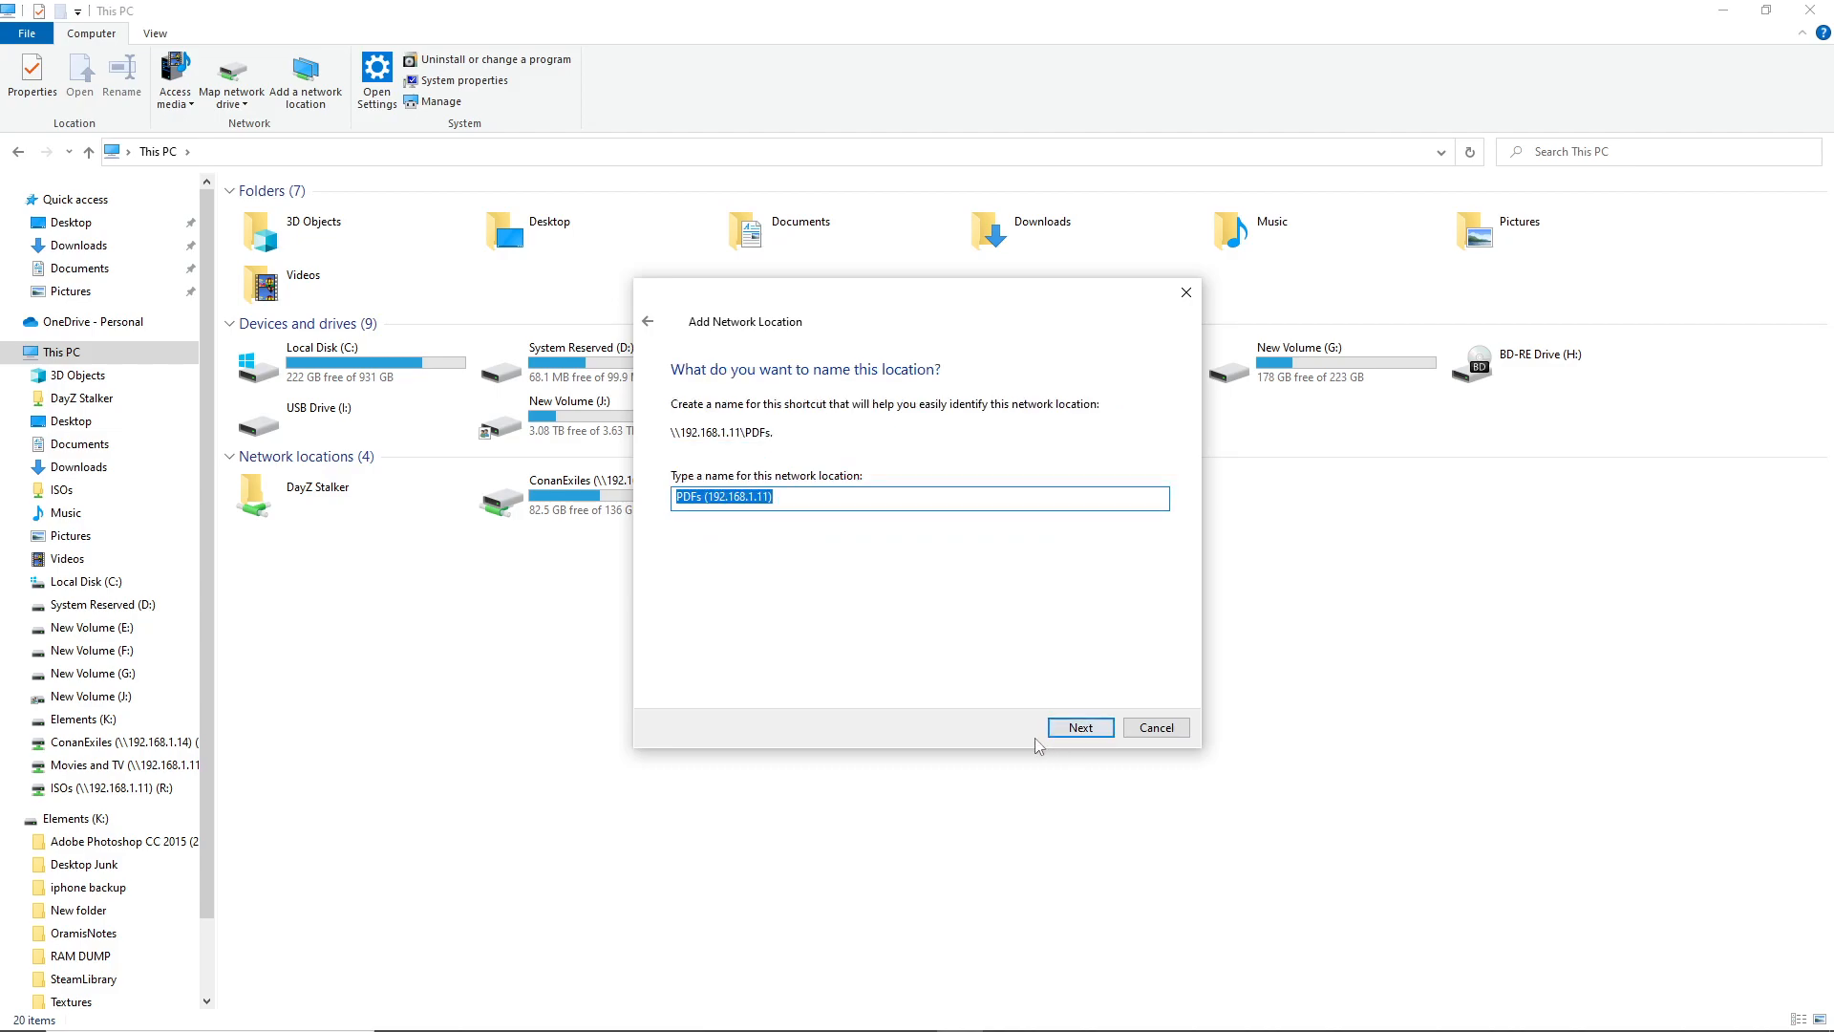
left_click_drag(824, 499, 698, 498)
key("BackSpace")
key("Return")
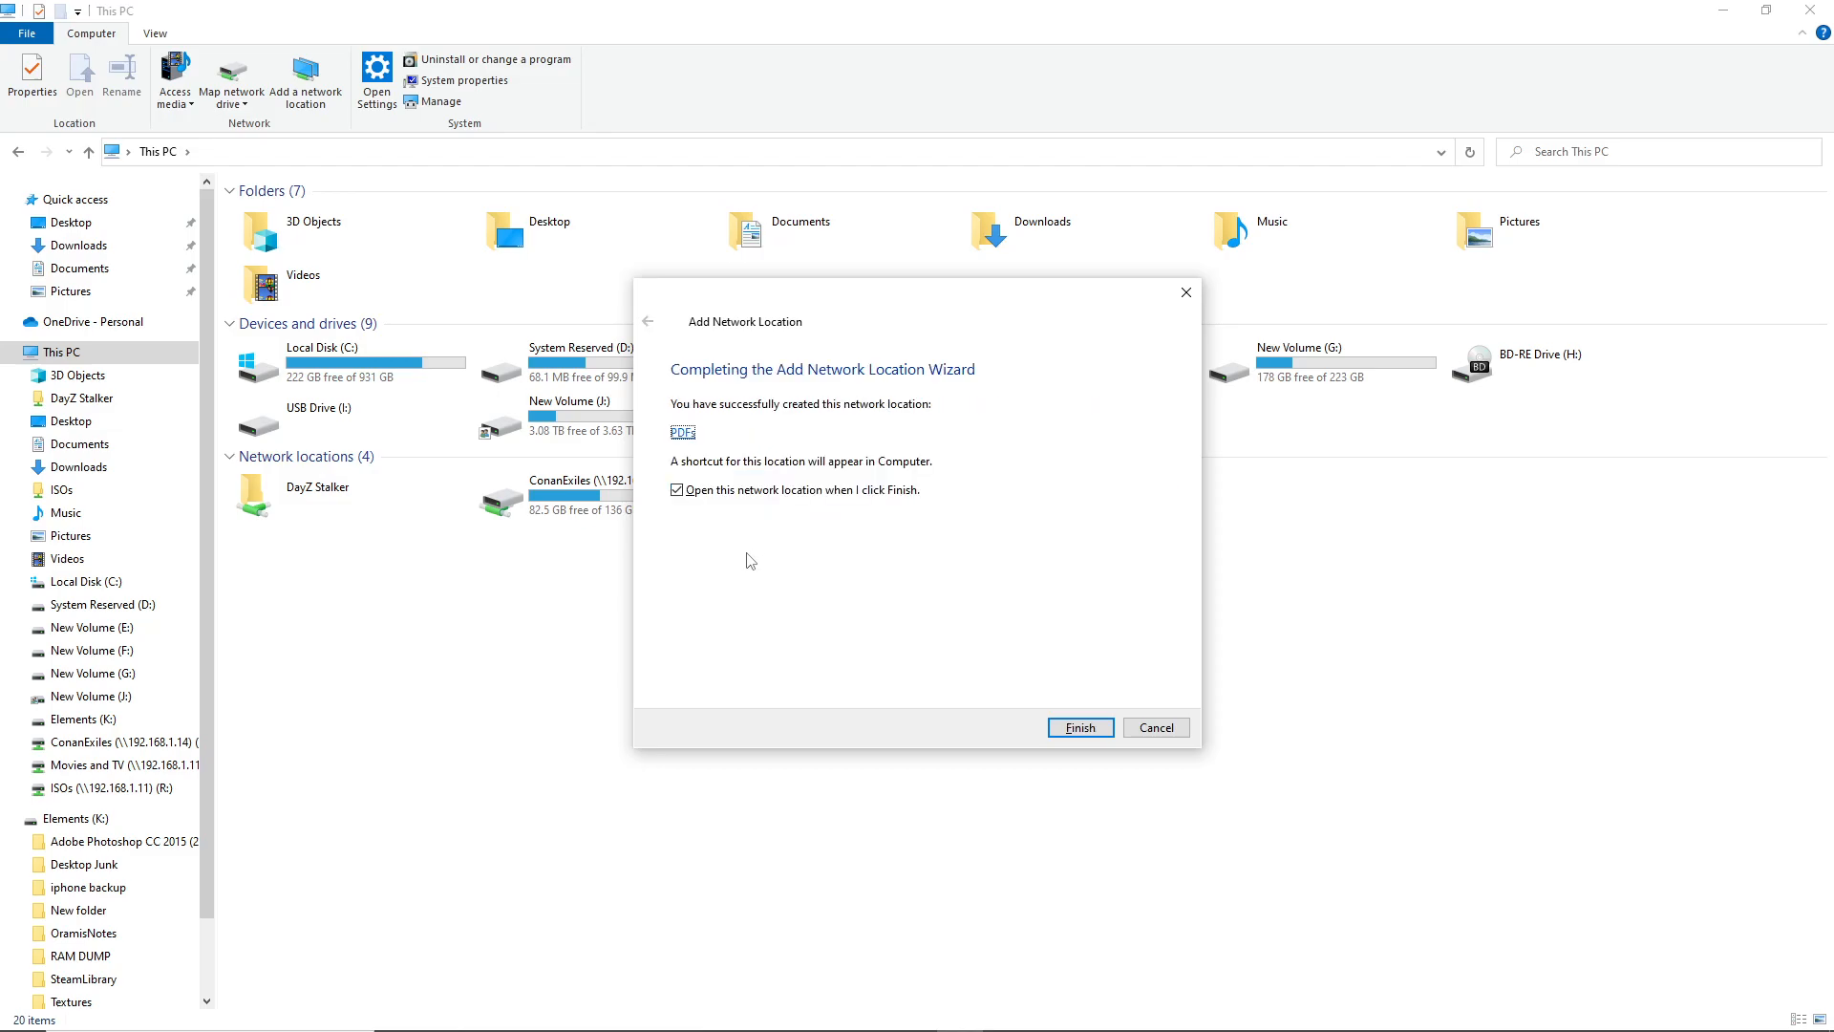
left_click(774, 491)
key("Return")
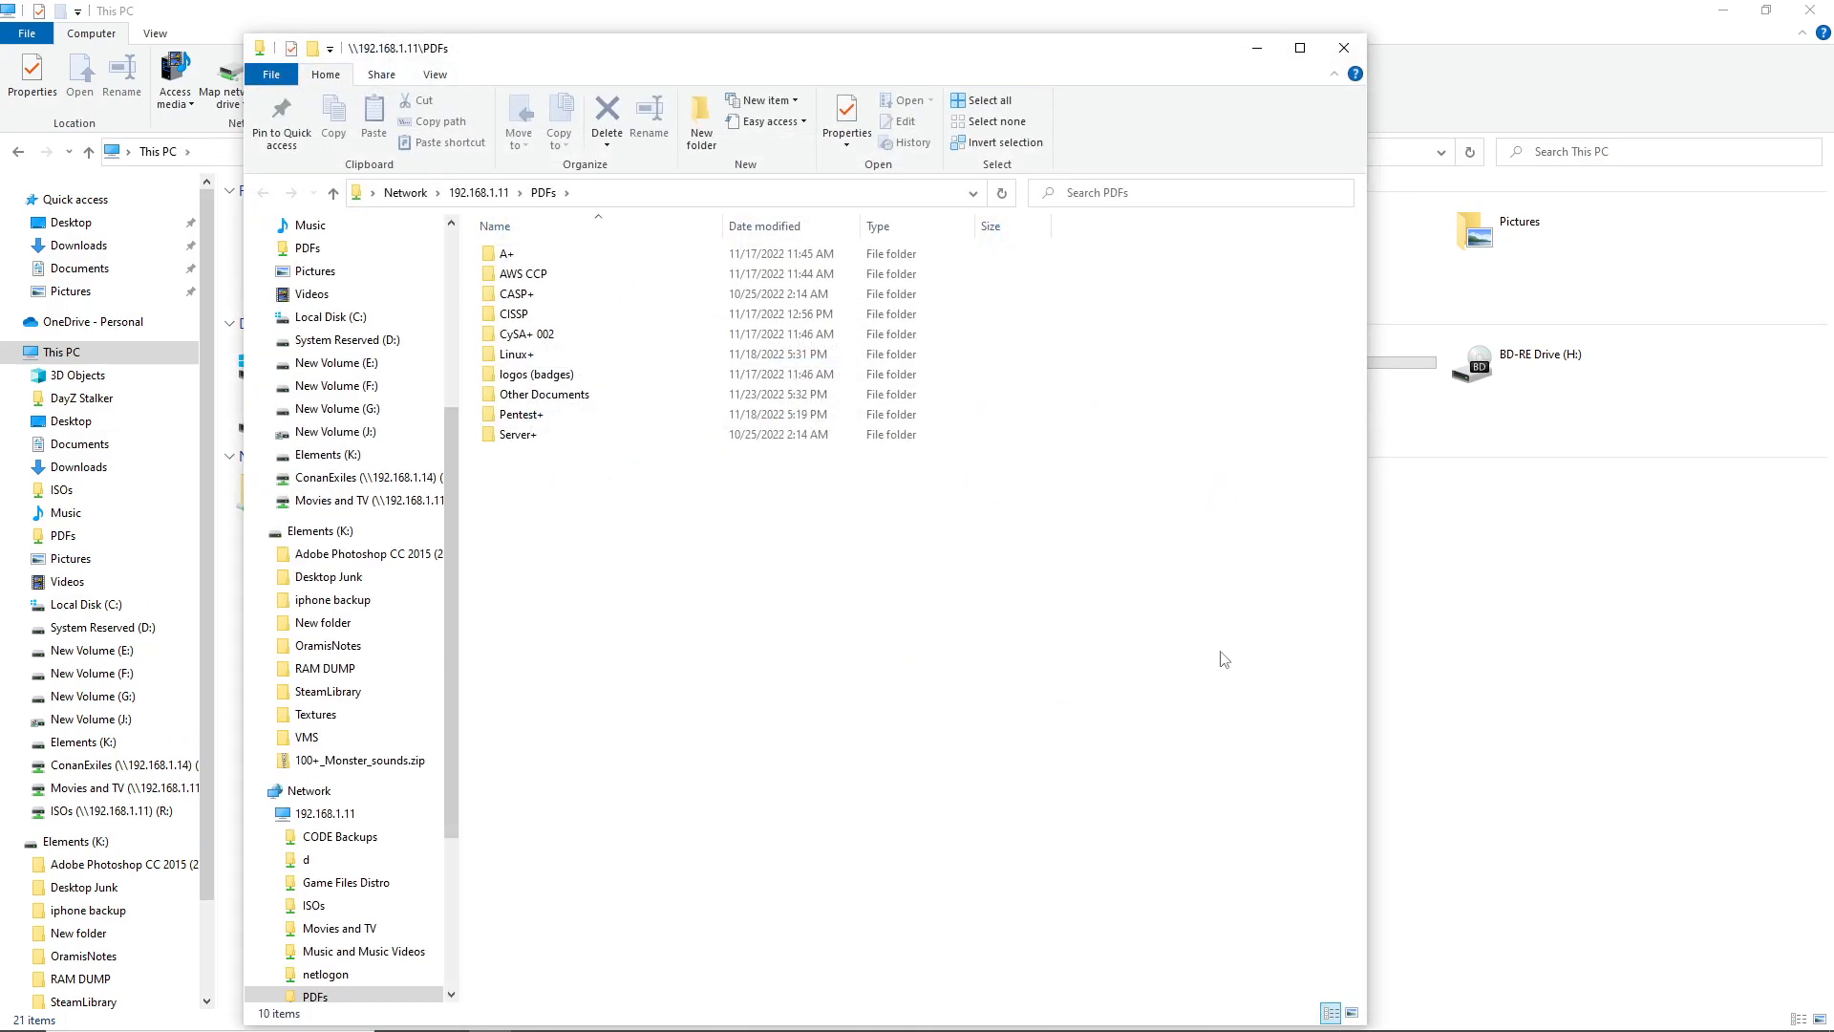
left_click(1347, 51)
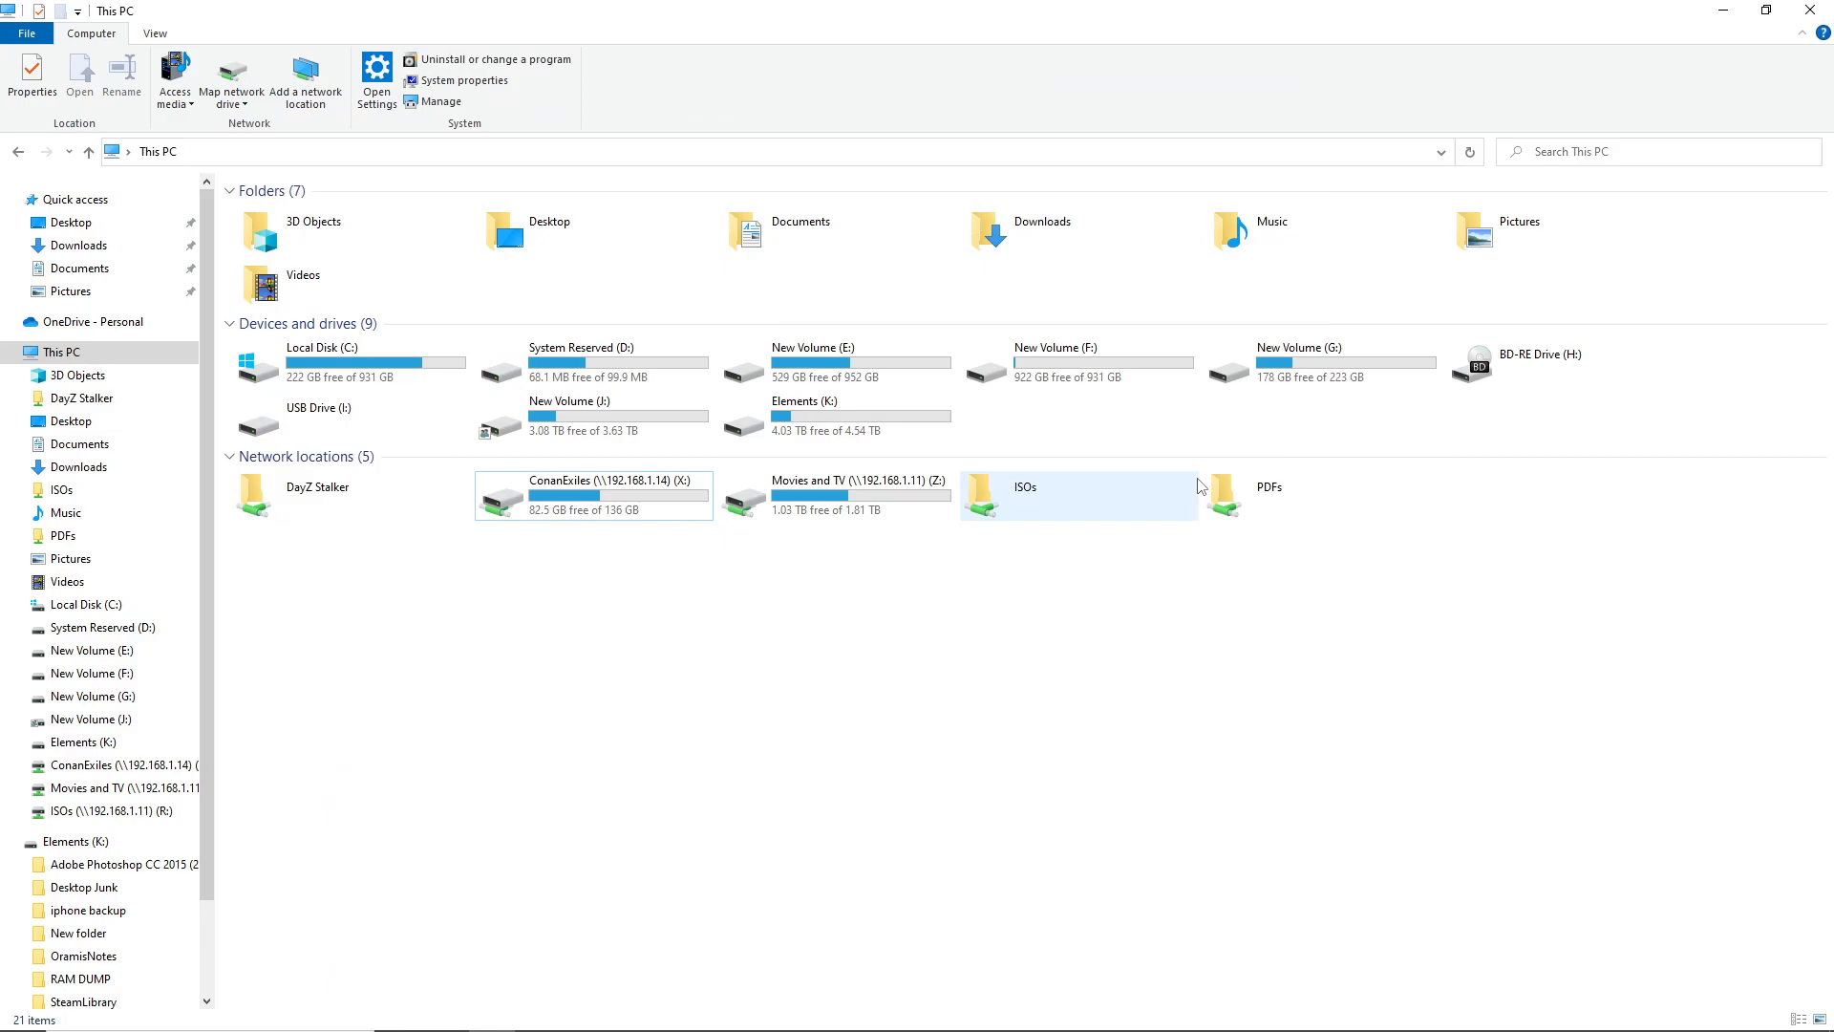
left_click(1267, 501)
right_click(1268, 501)
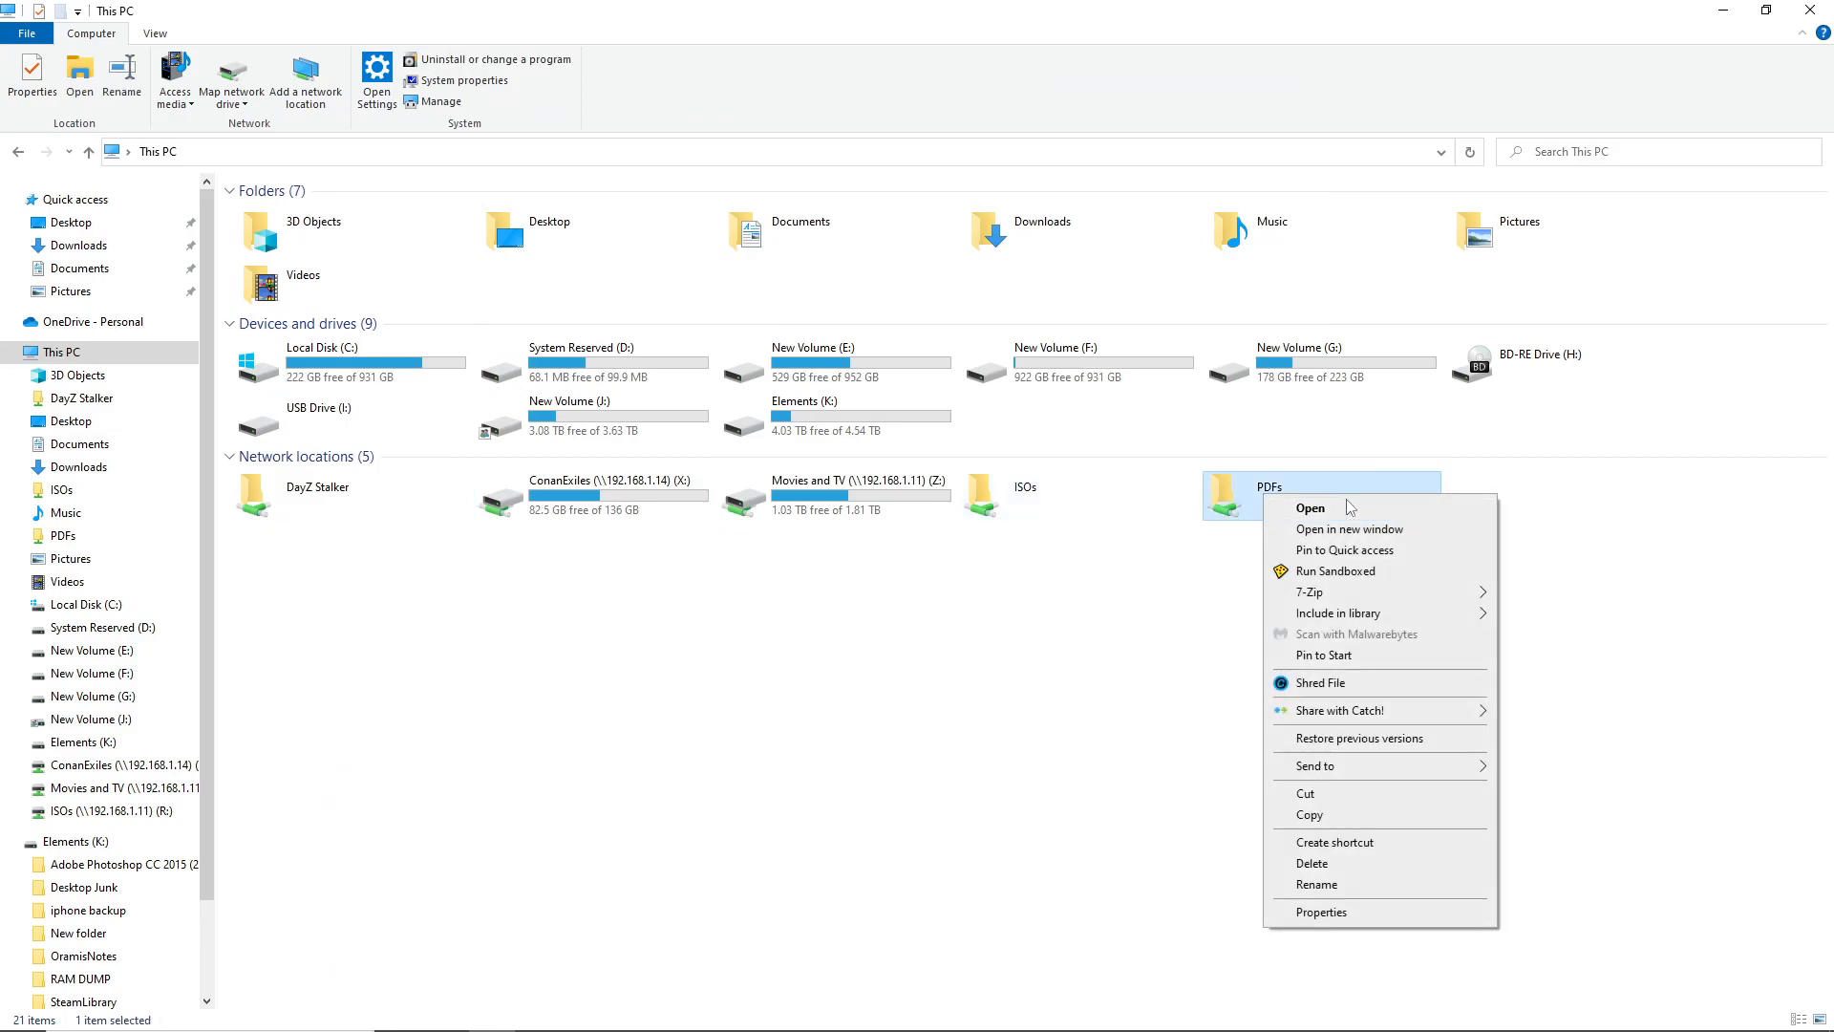
left_click(1235, 735)
left_click(1255, 488)
key("Delete")
right_click(1140, 582)
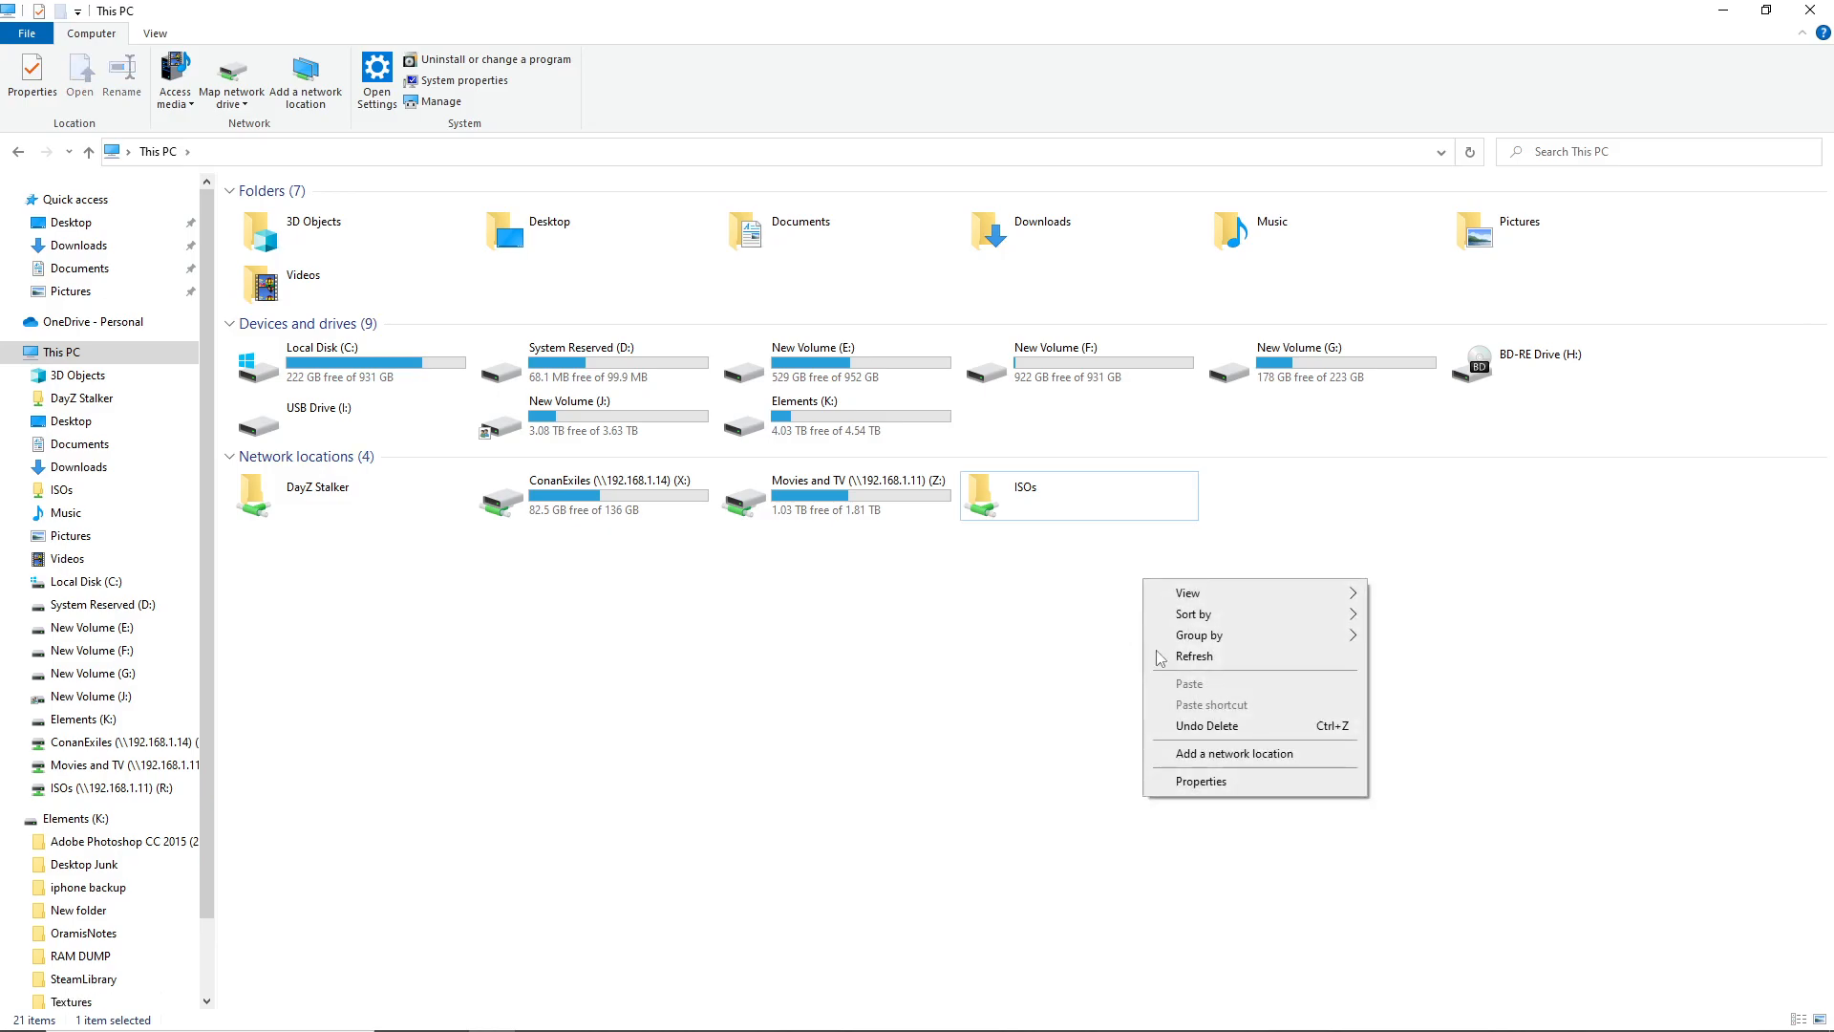
left_click(67, 351)
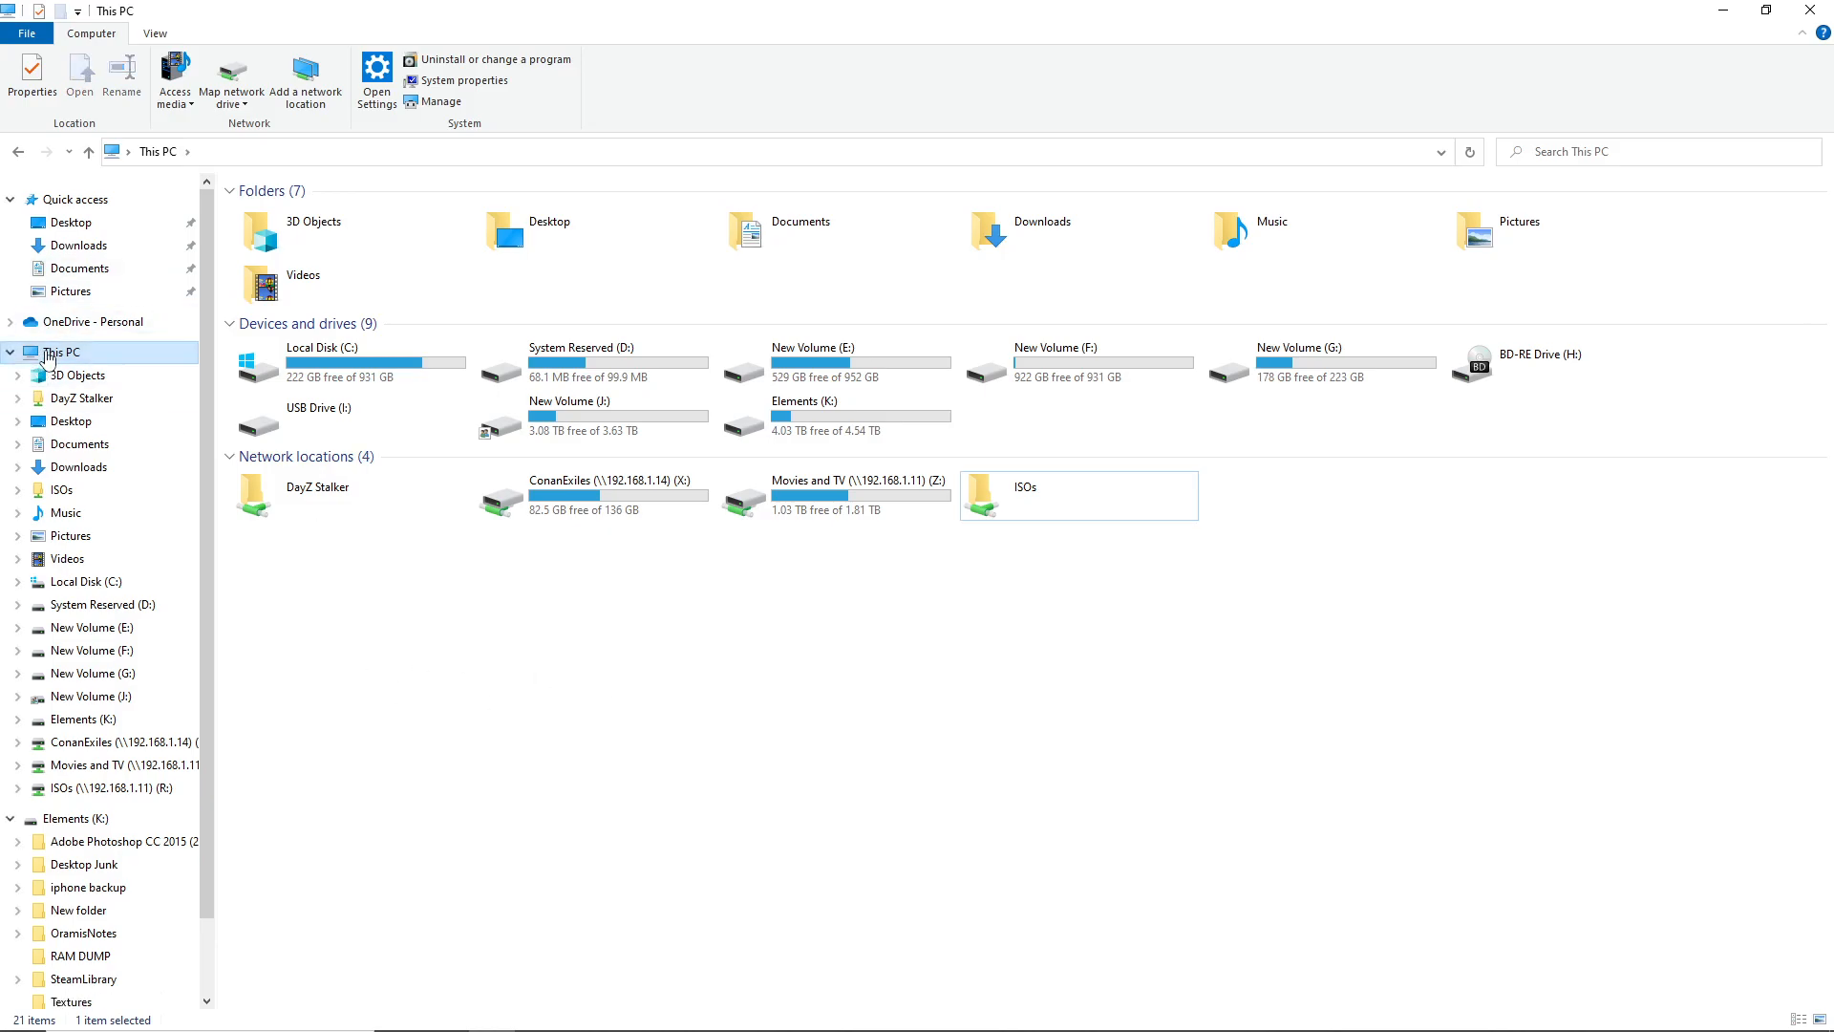
Map drive P: to \\192.168.1.11\PDFs with 'Connect using different credentials' ticked
right_click(45, 351)
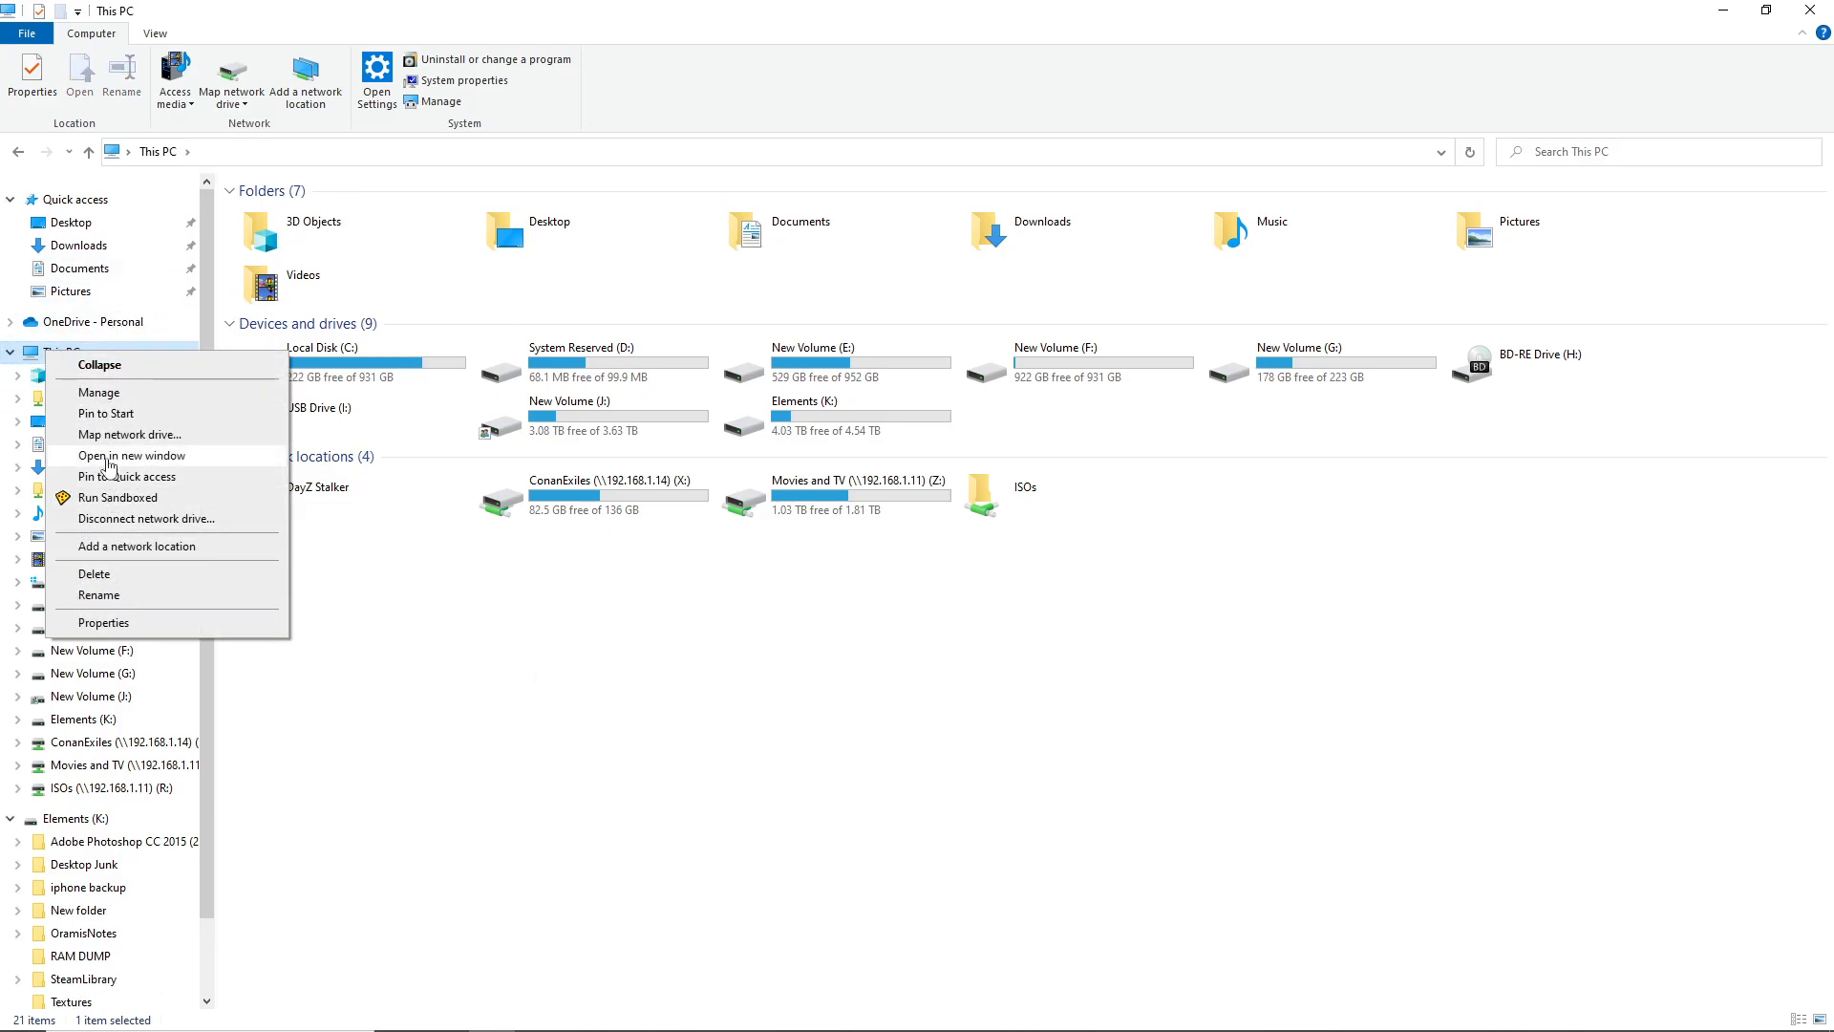
left_click(112, 436)
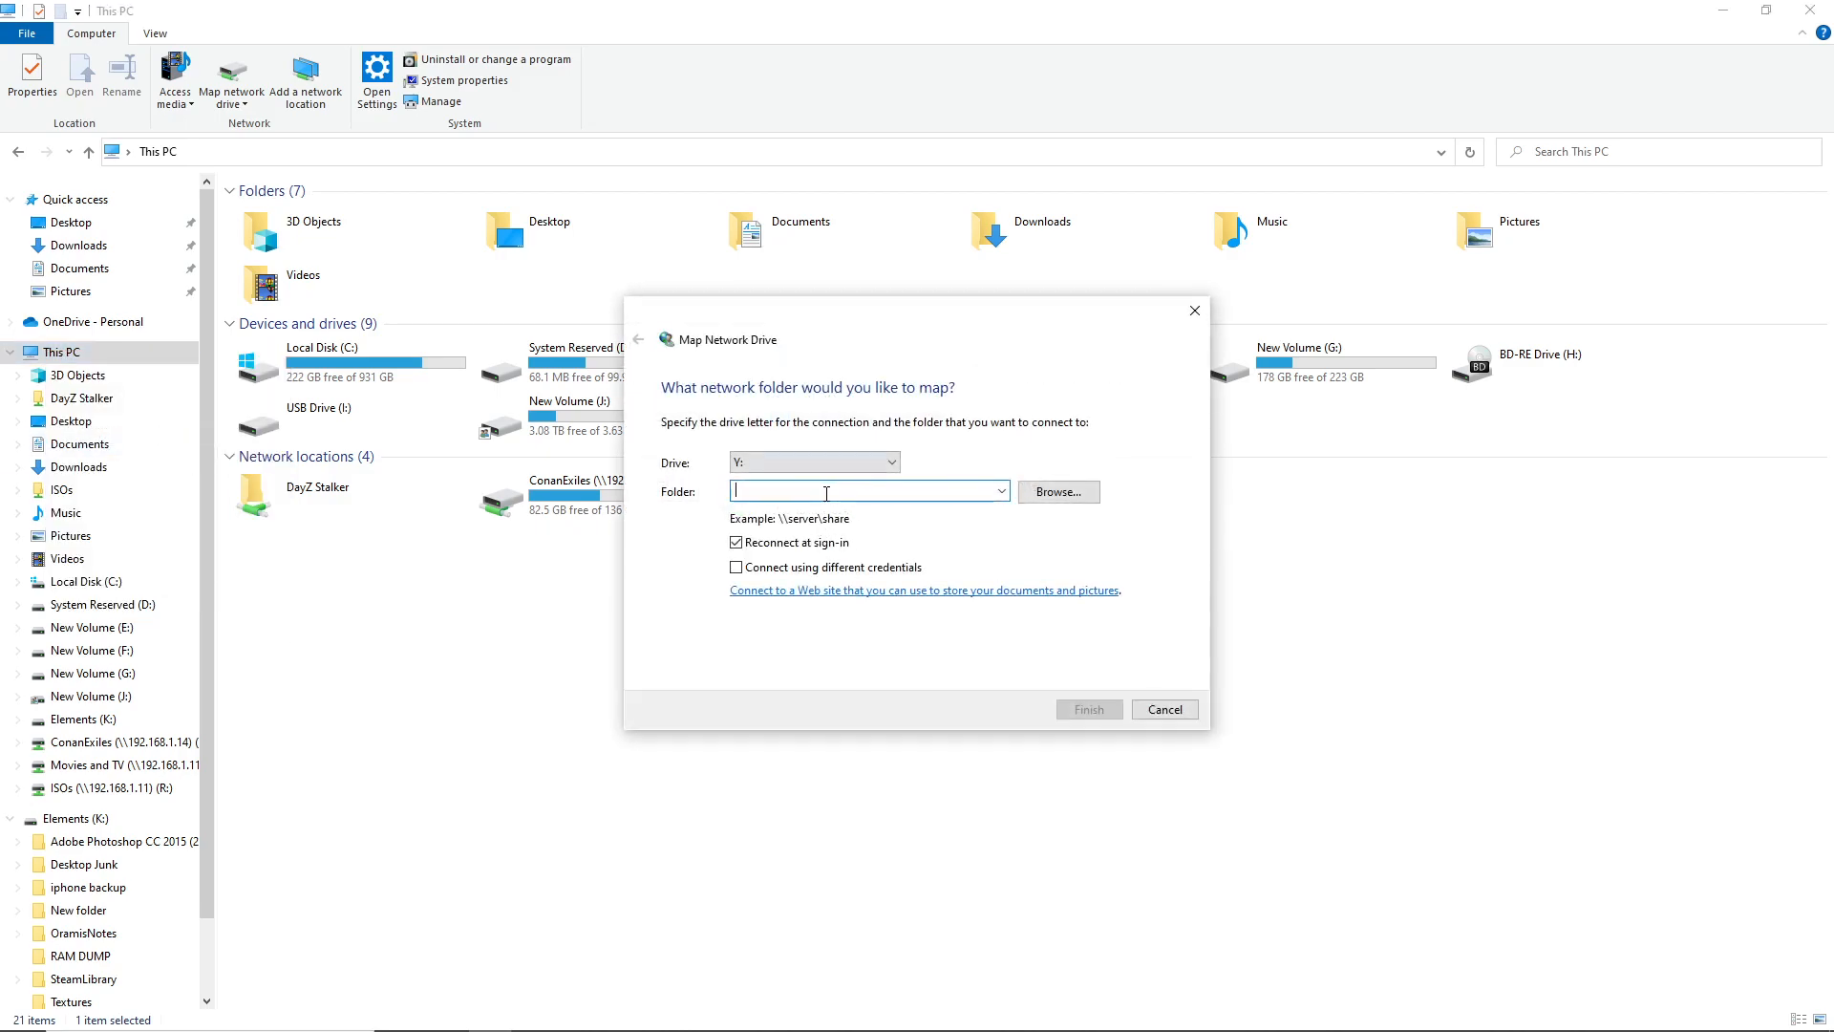
left_click(864, 462)
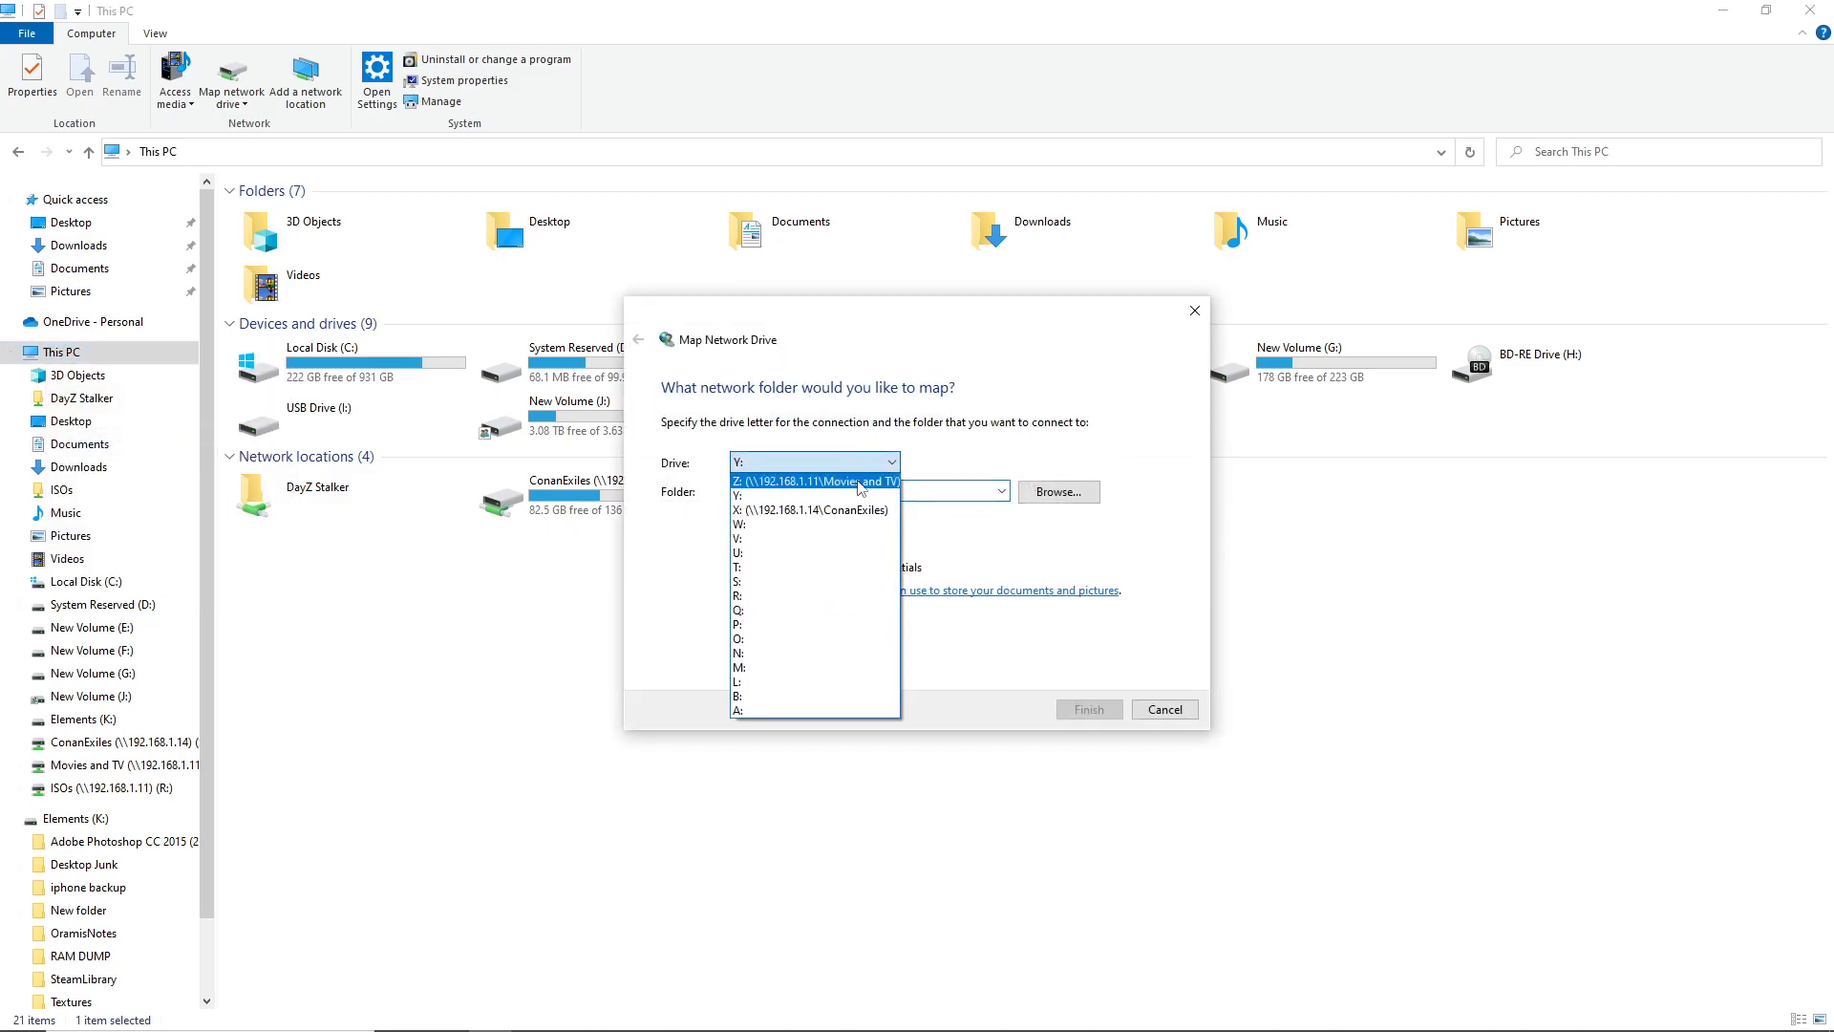
left_click(796, 625)
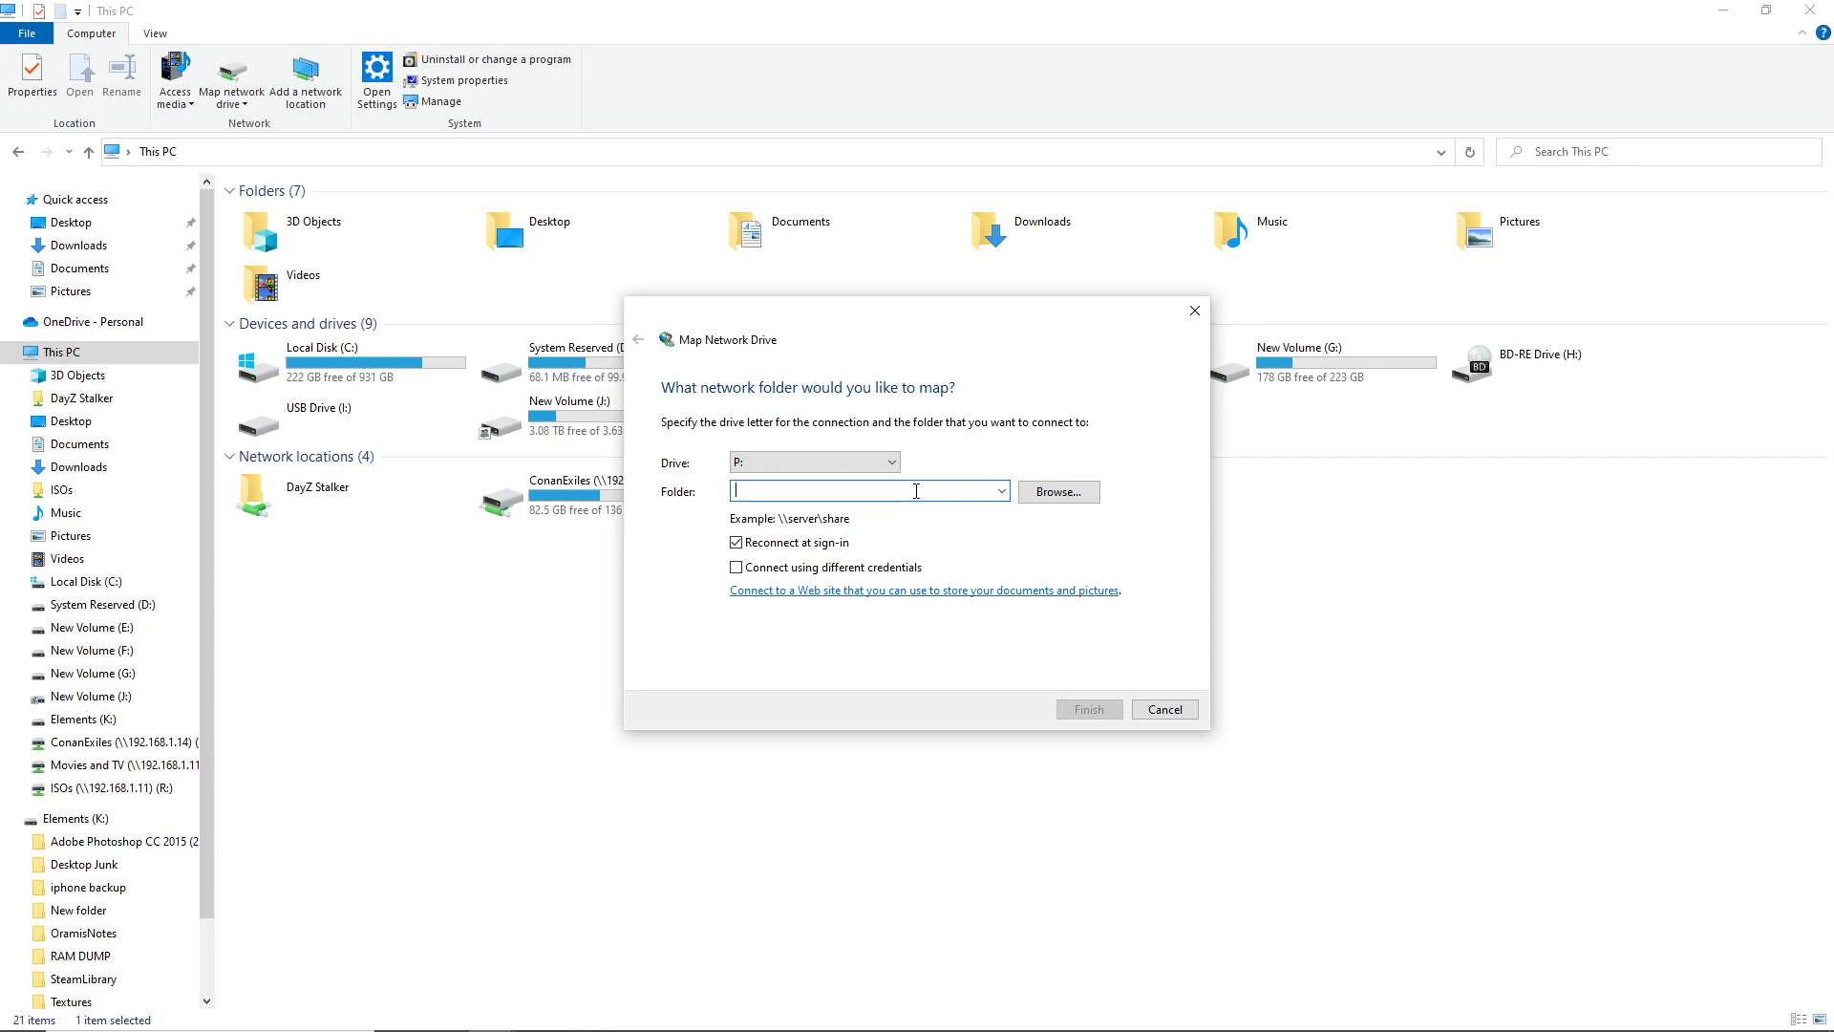
type("\\192.168.1.11\\PDFs")
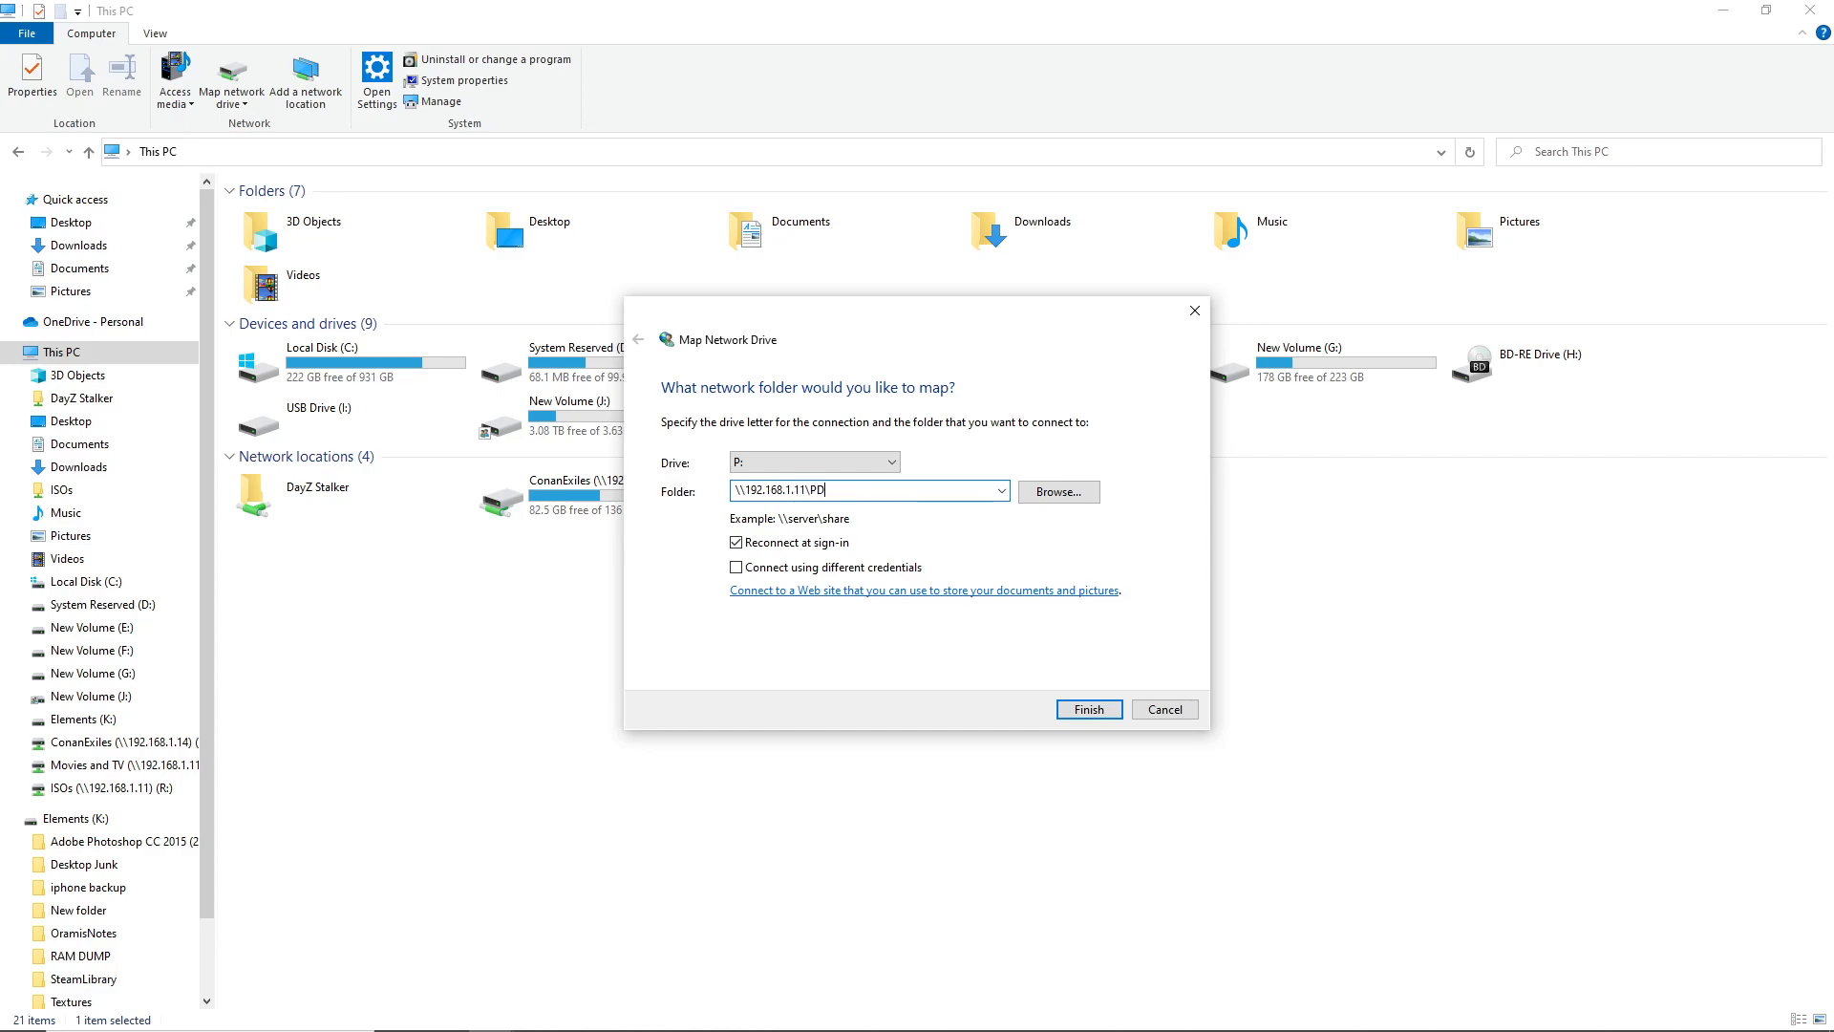
left_click(786, 568)
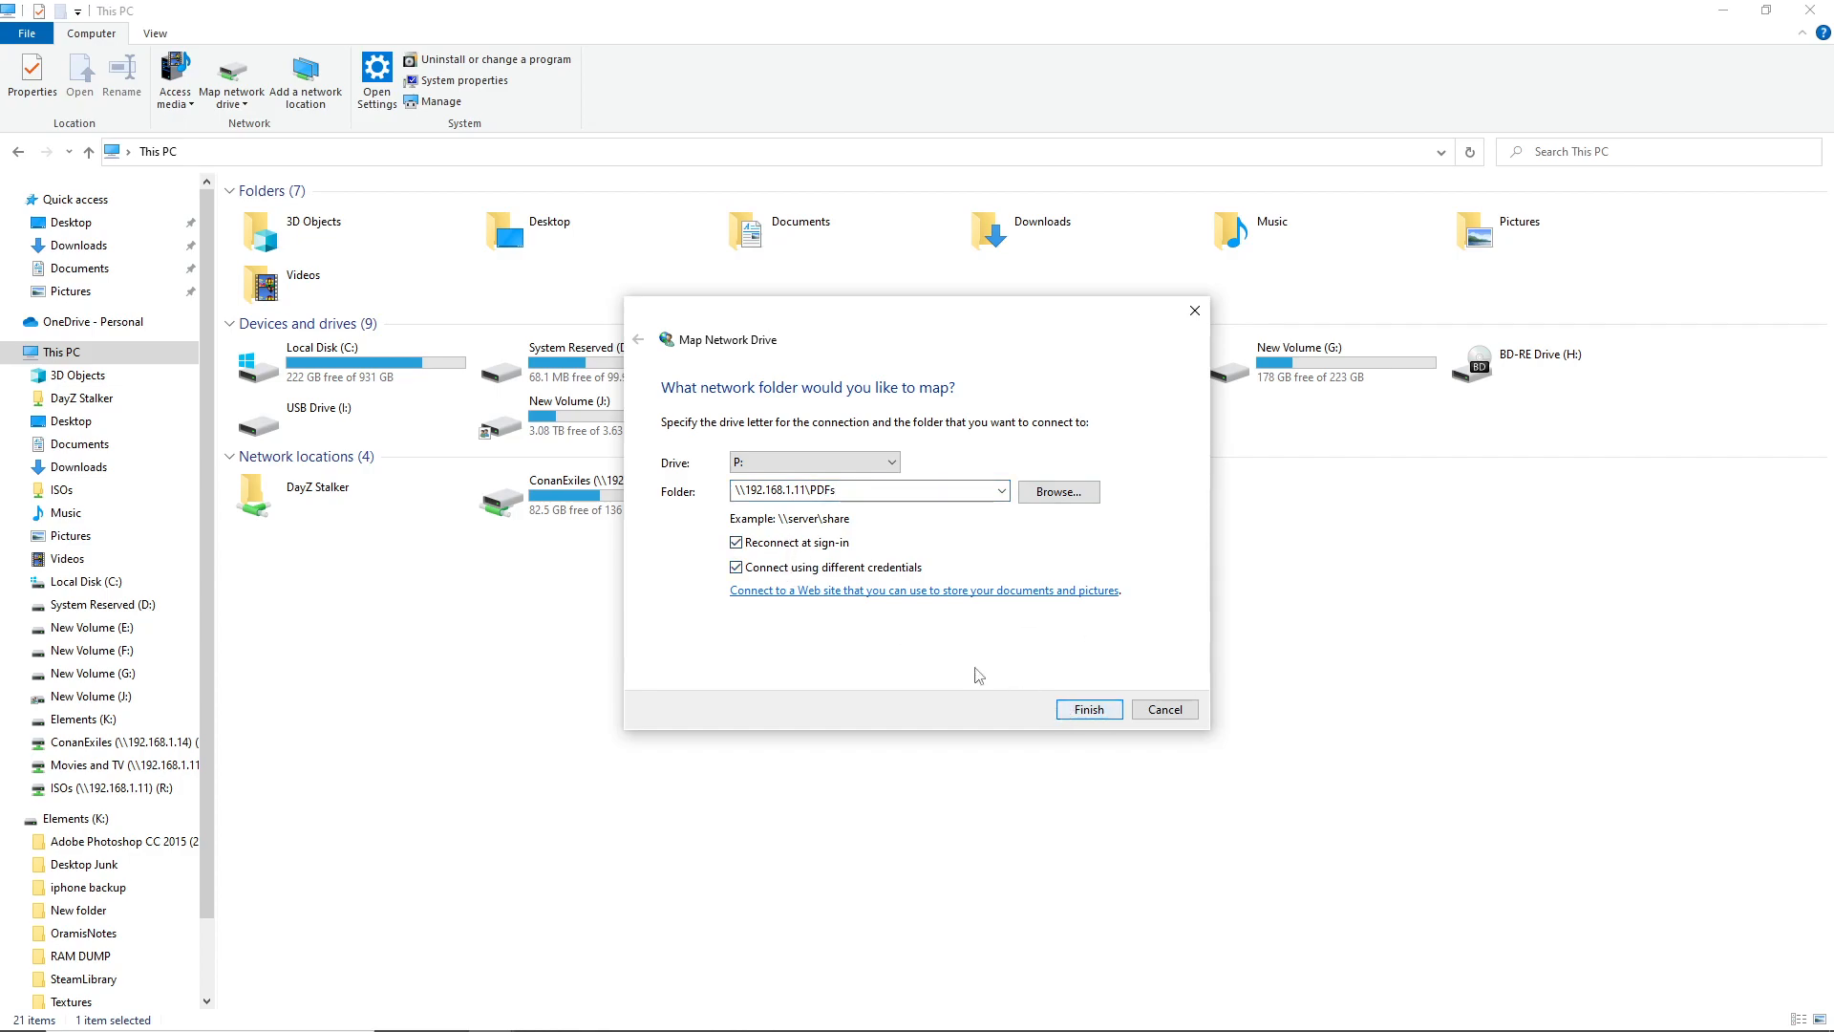
left_click(1084, 711)
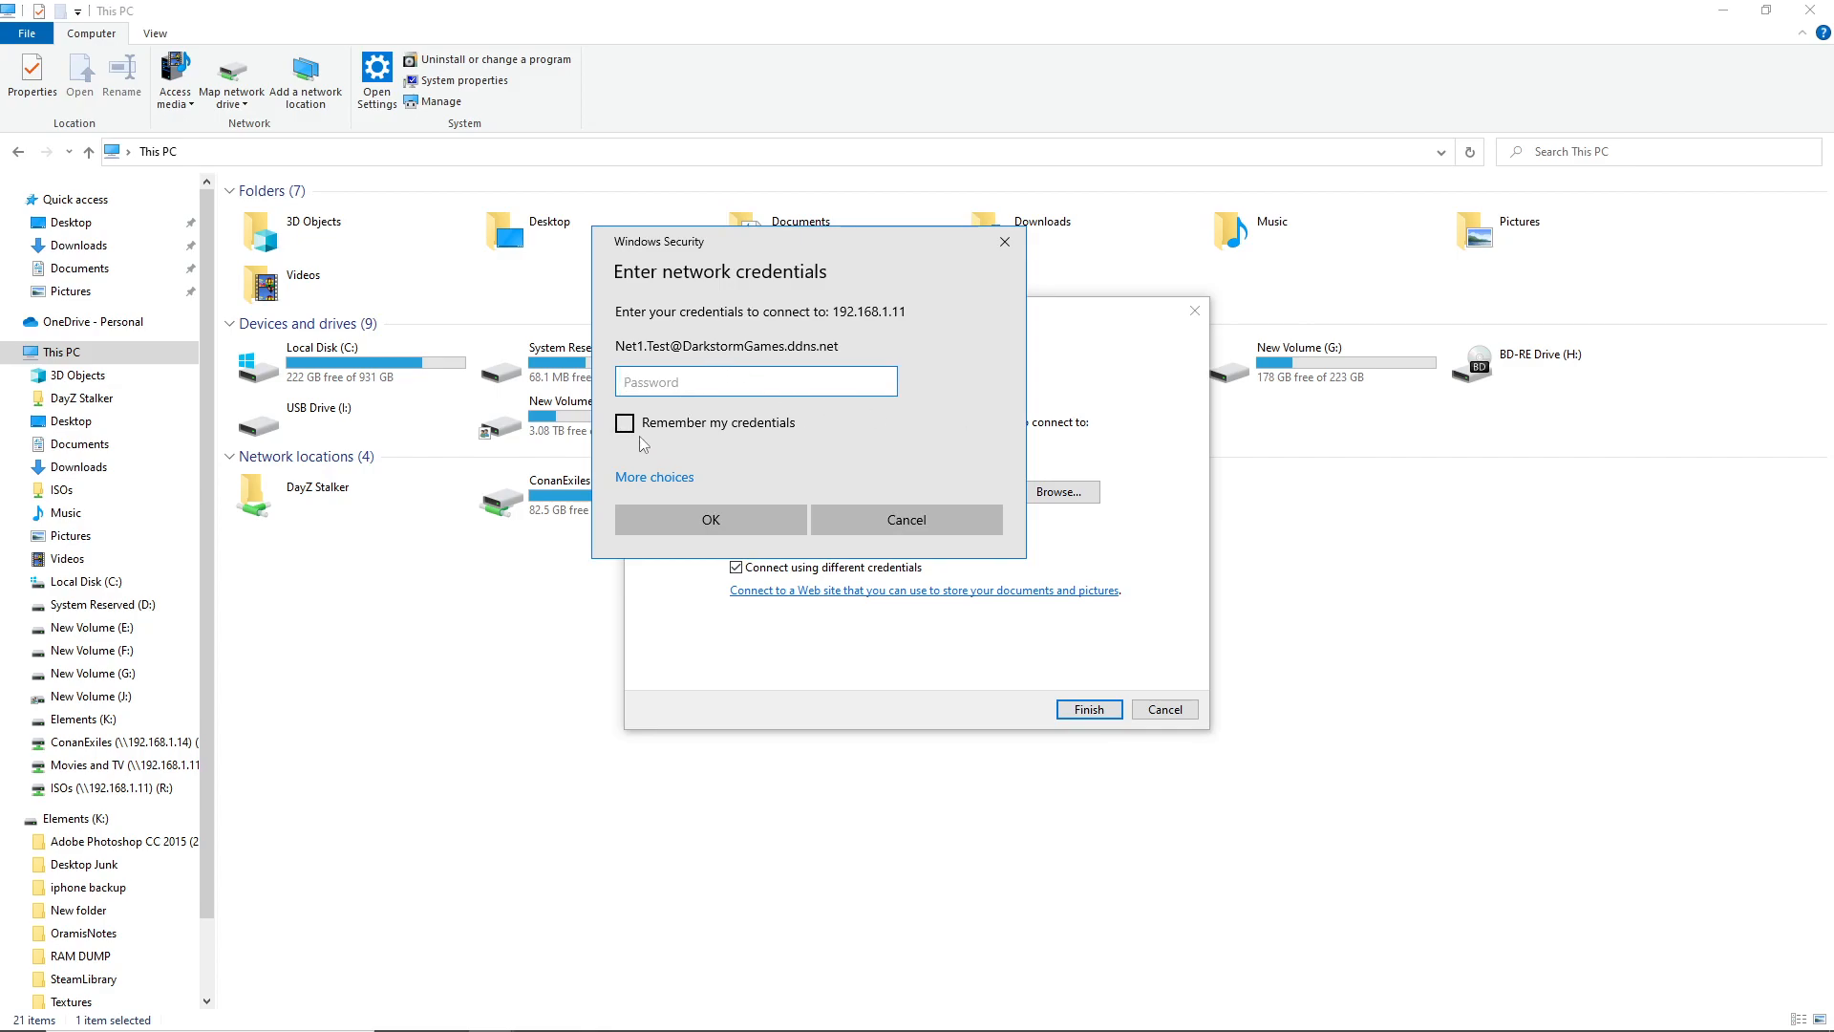
Submit the domain user's name and password for the mapping, with Remember my credentials ticked
left_click(638, 478)
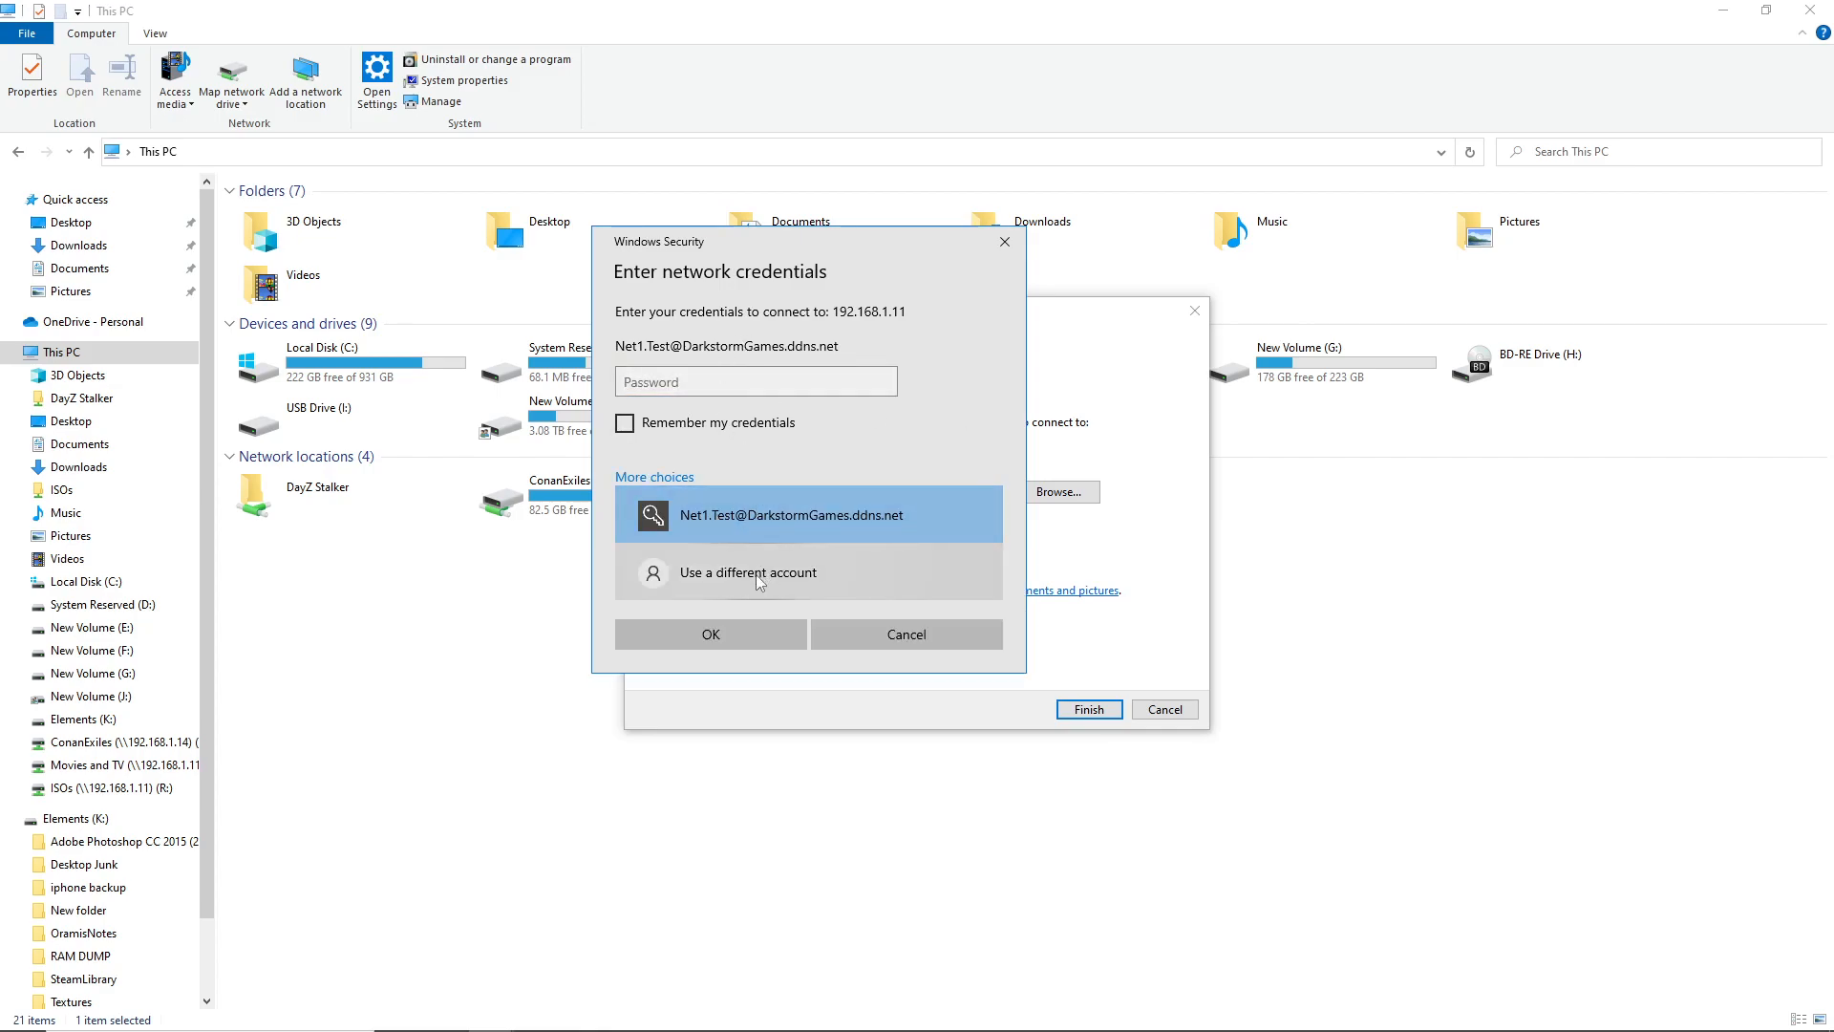
left_click(760, 573)
type("Annie.L")
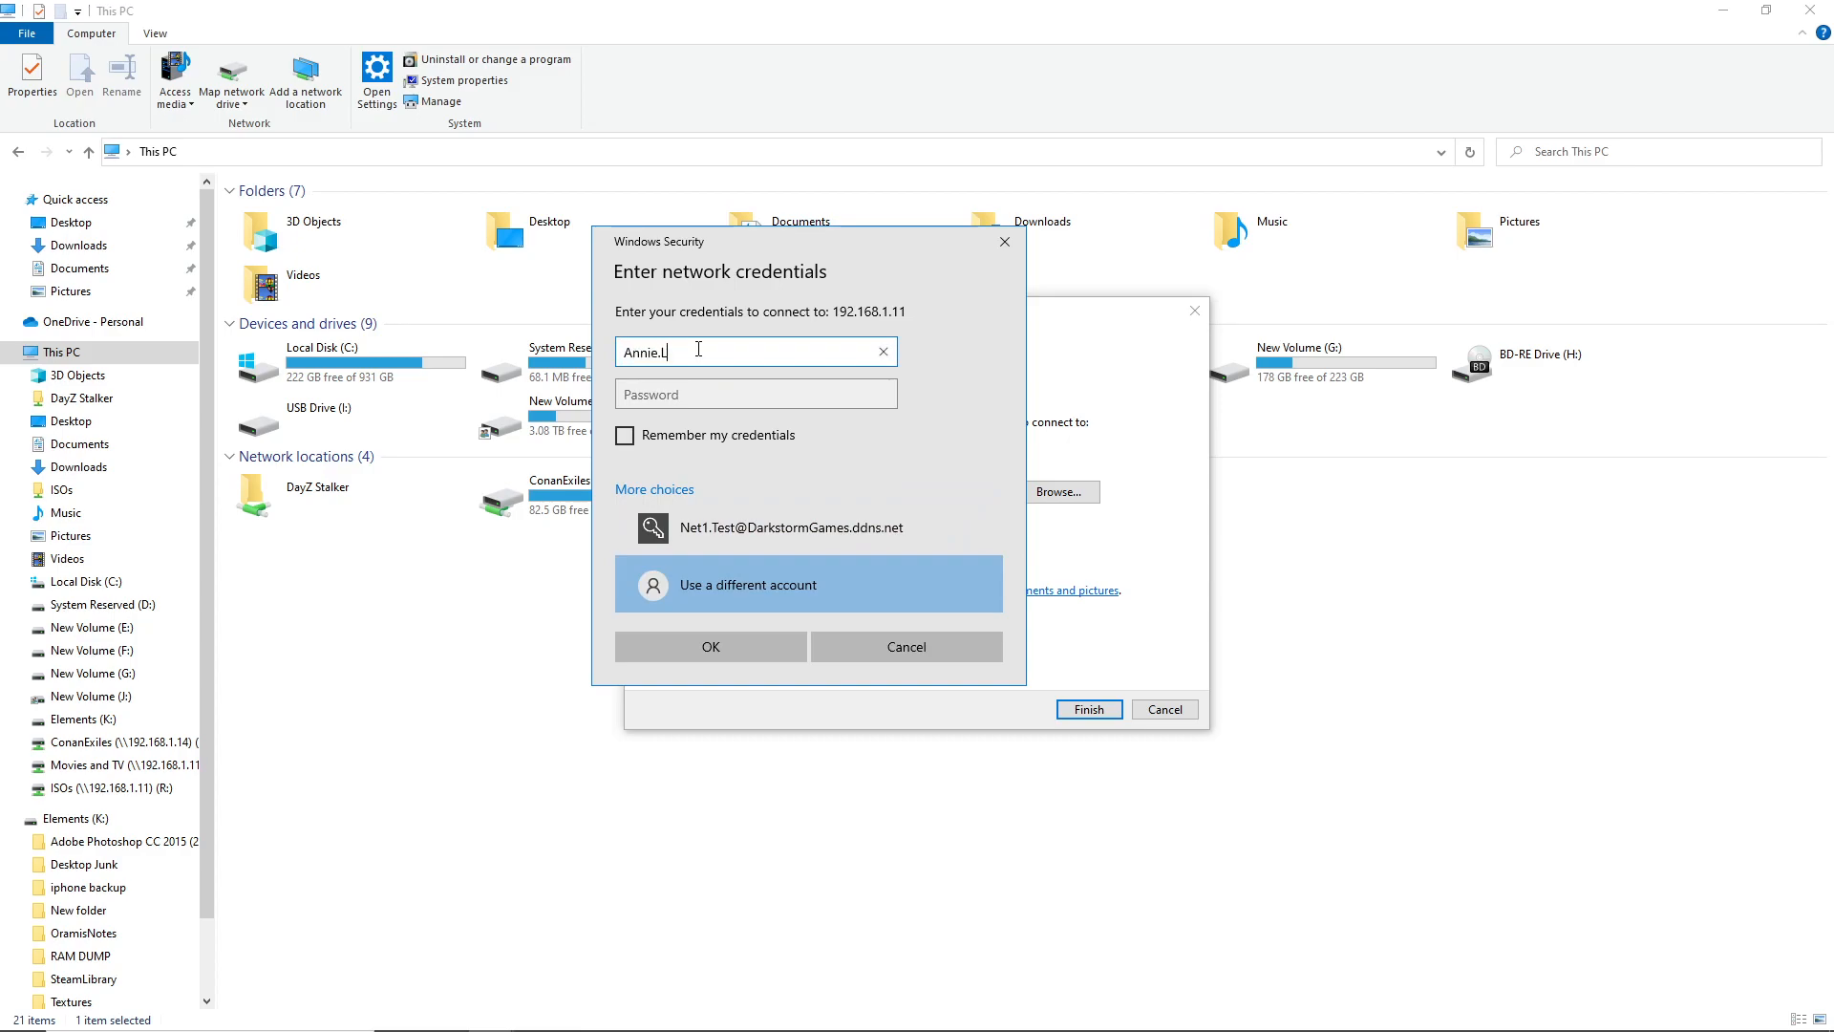
key("Tab")
type("••••")
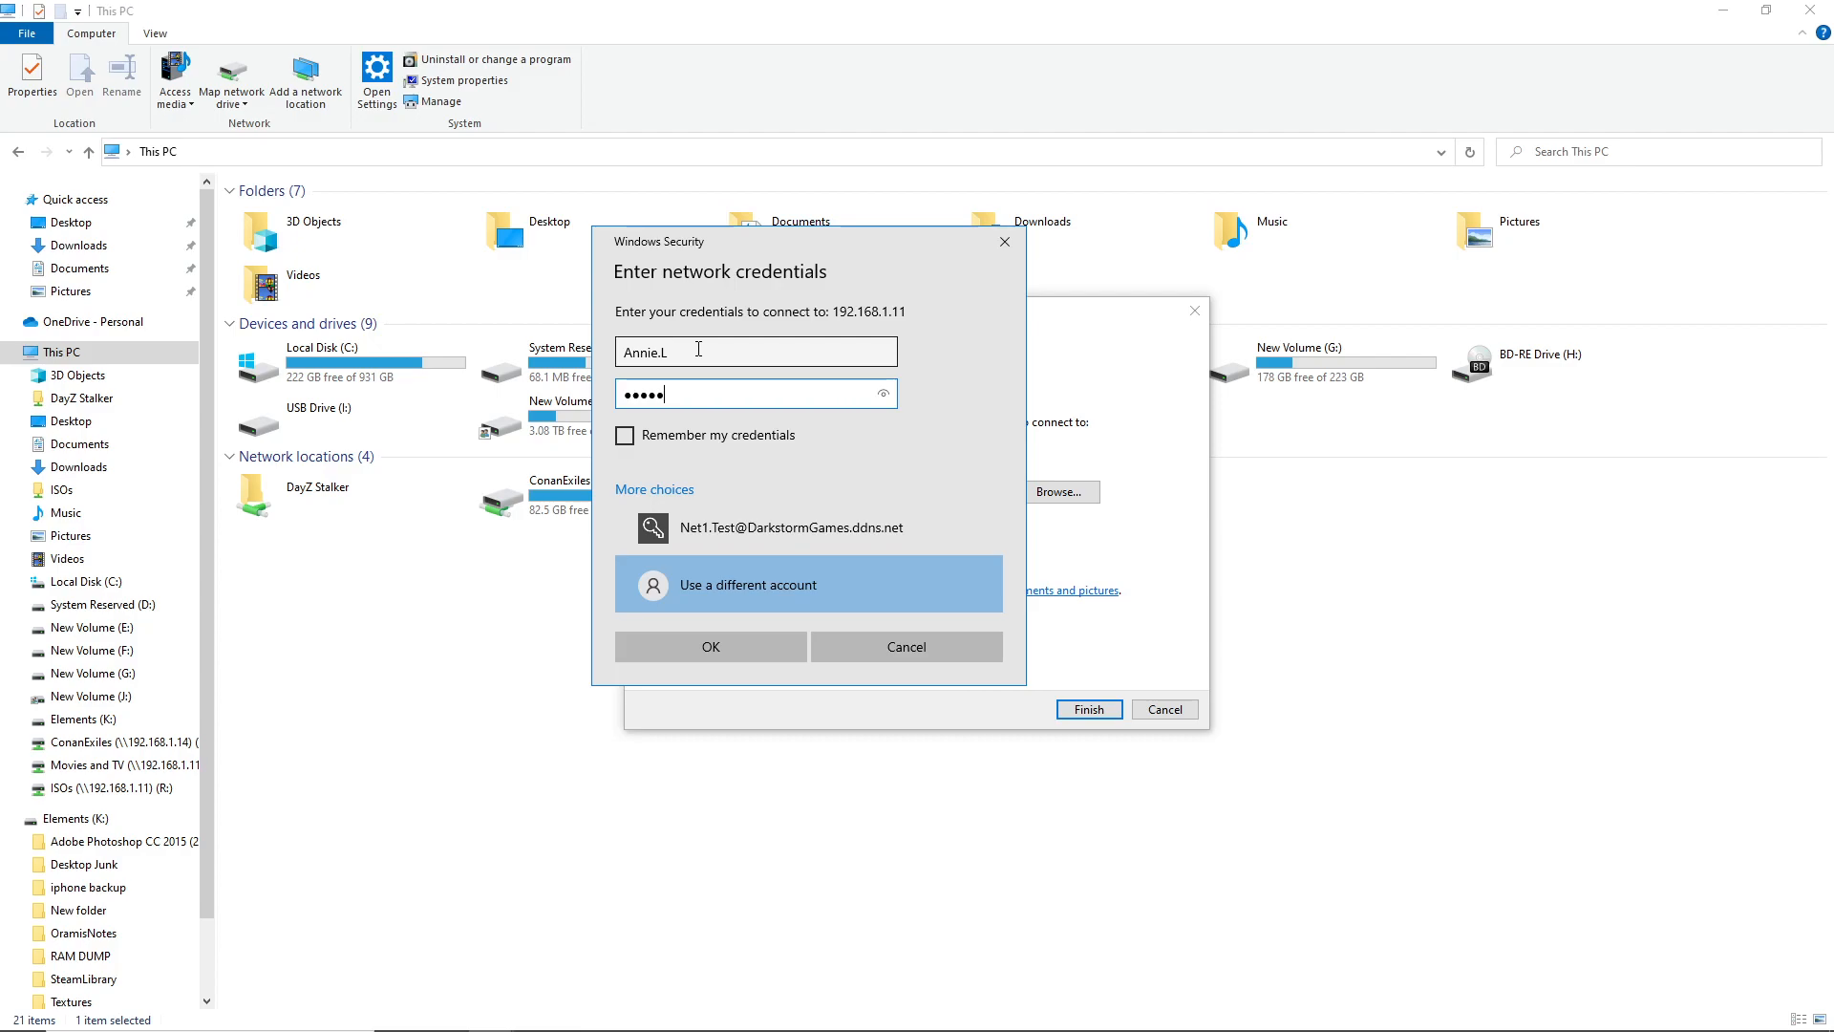
key("BackSpace")
key("BackSpace")
key("BackSpace")
key("BackSpace")
type("••")
left_click(669, 435)
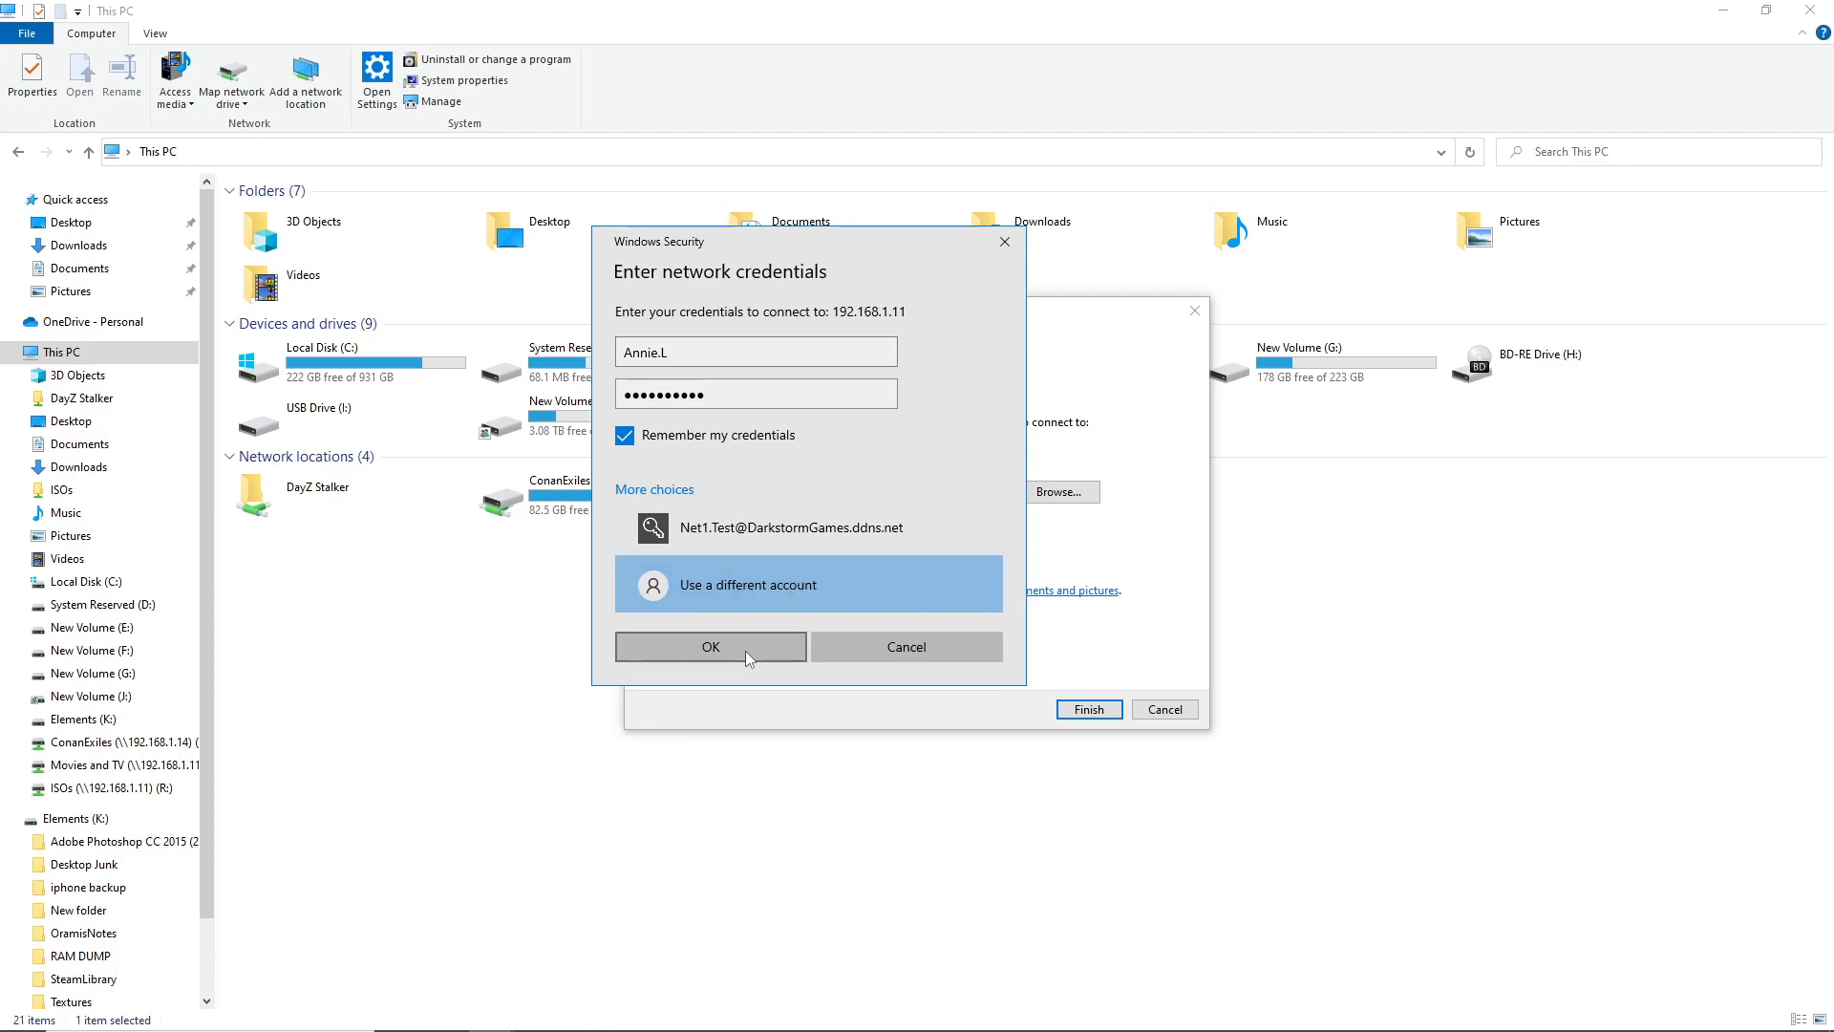
left_click(746, 354)
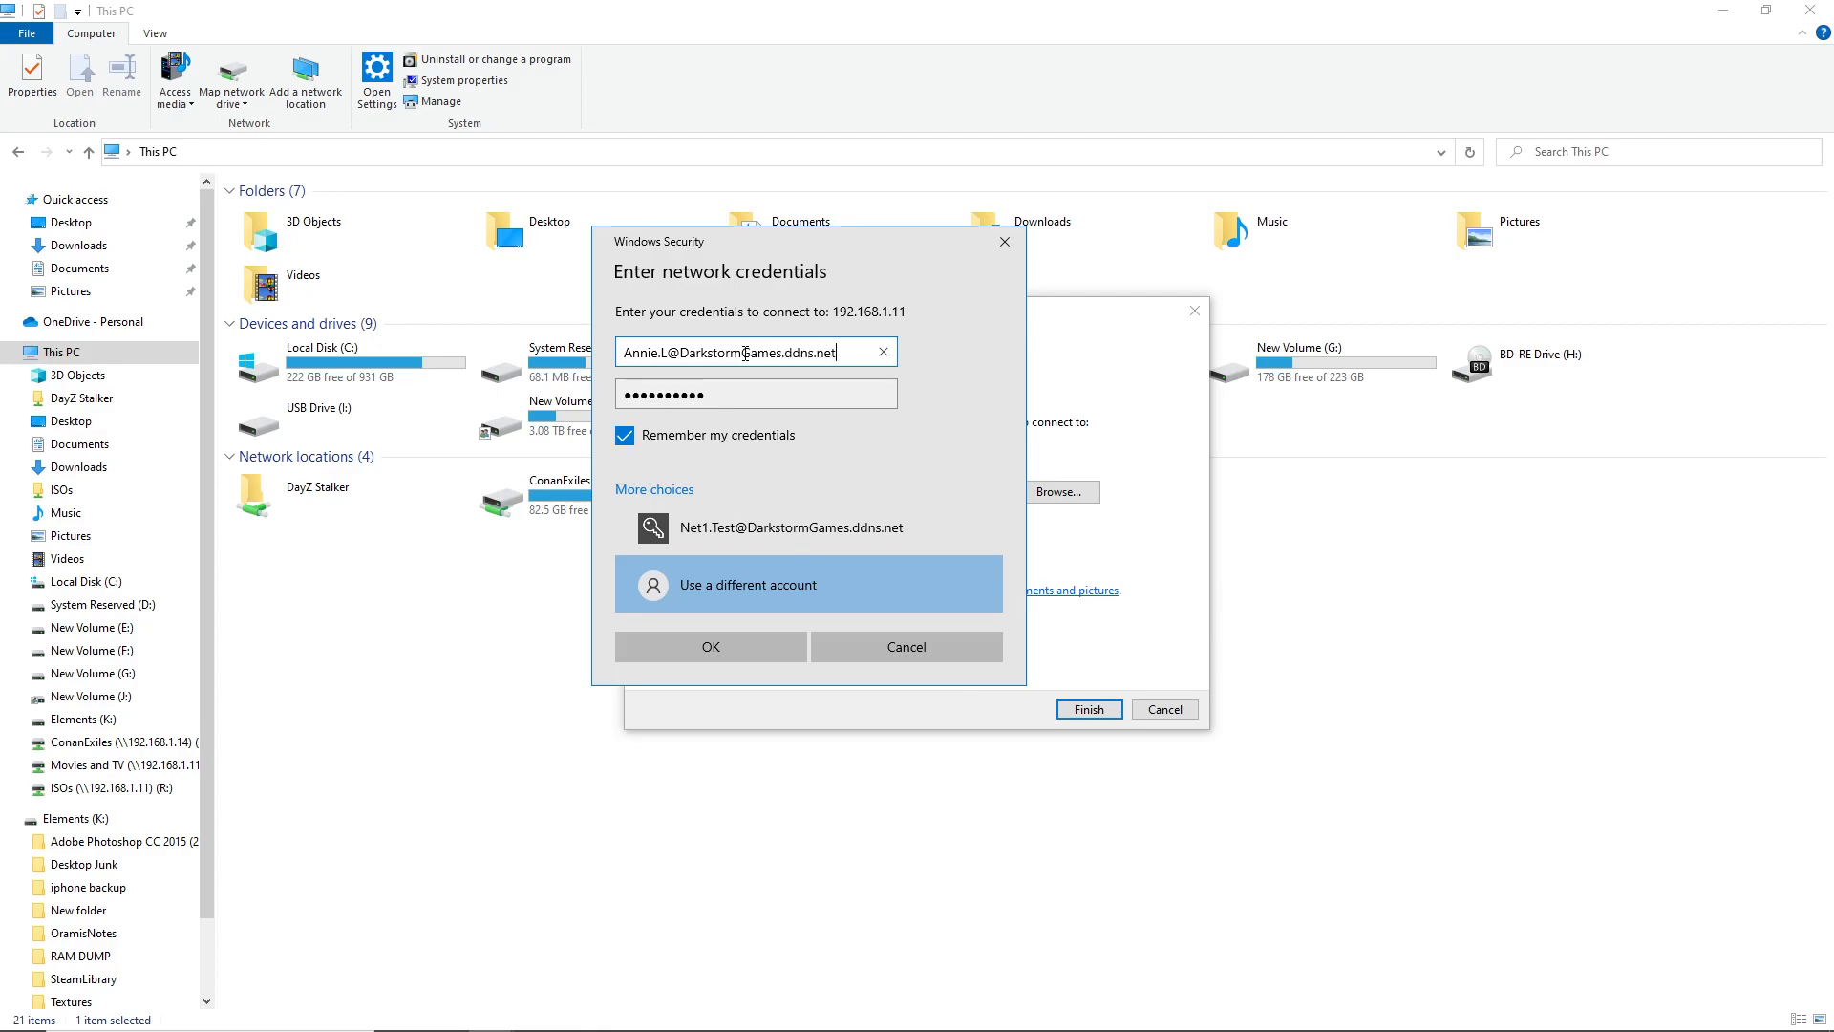
left_click(695, 657)
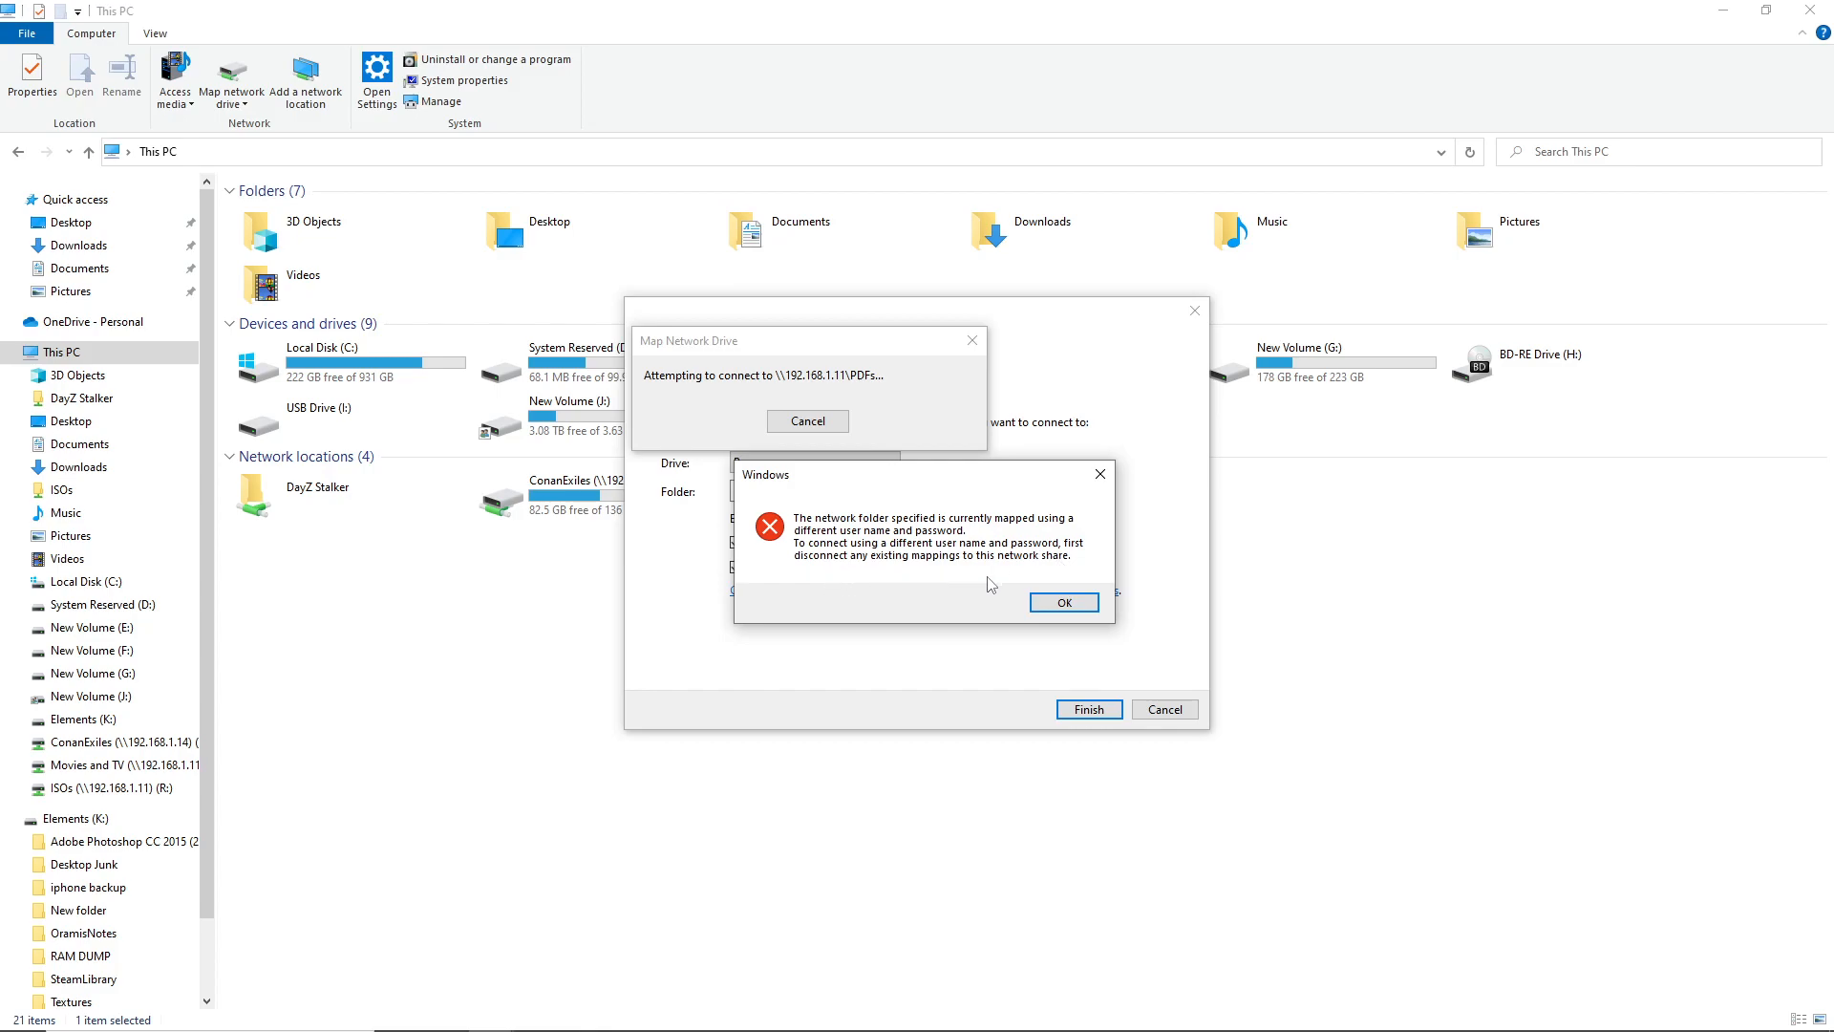
Dismiss the already-connected error and move the mapping dialog aside to reach This PC
left_click(1064, 602)
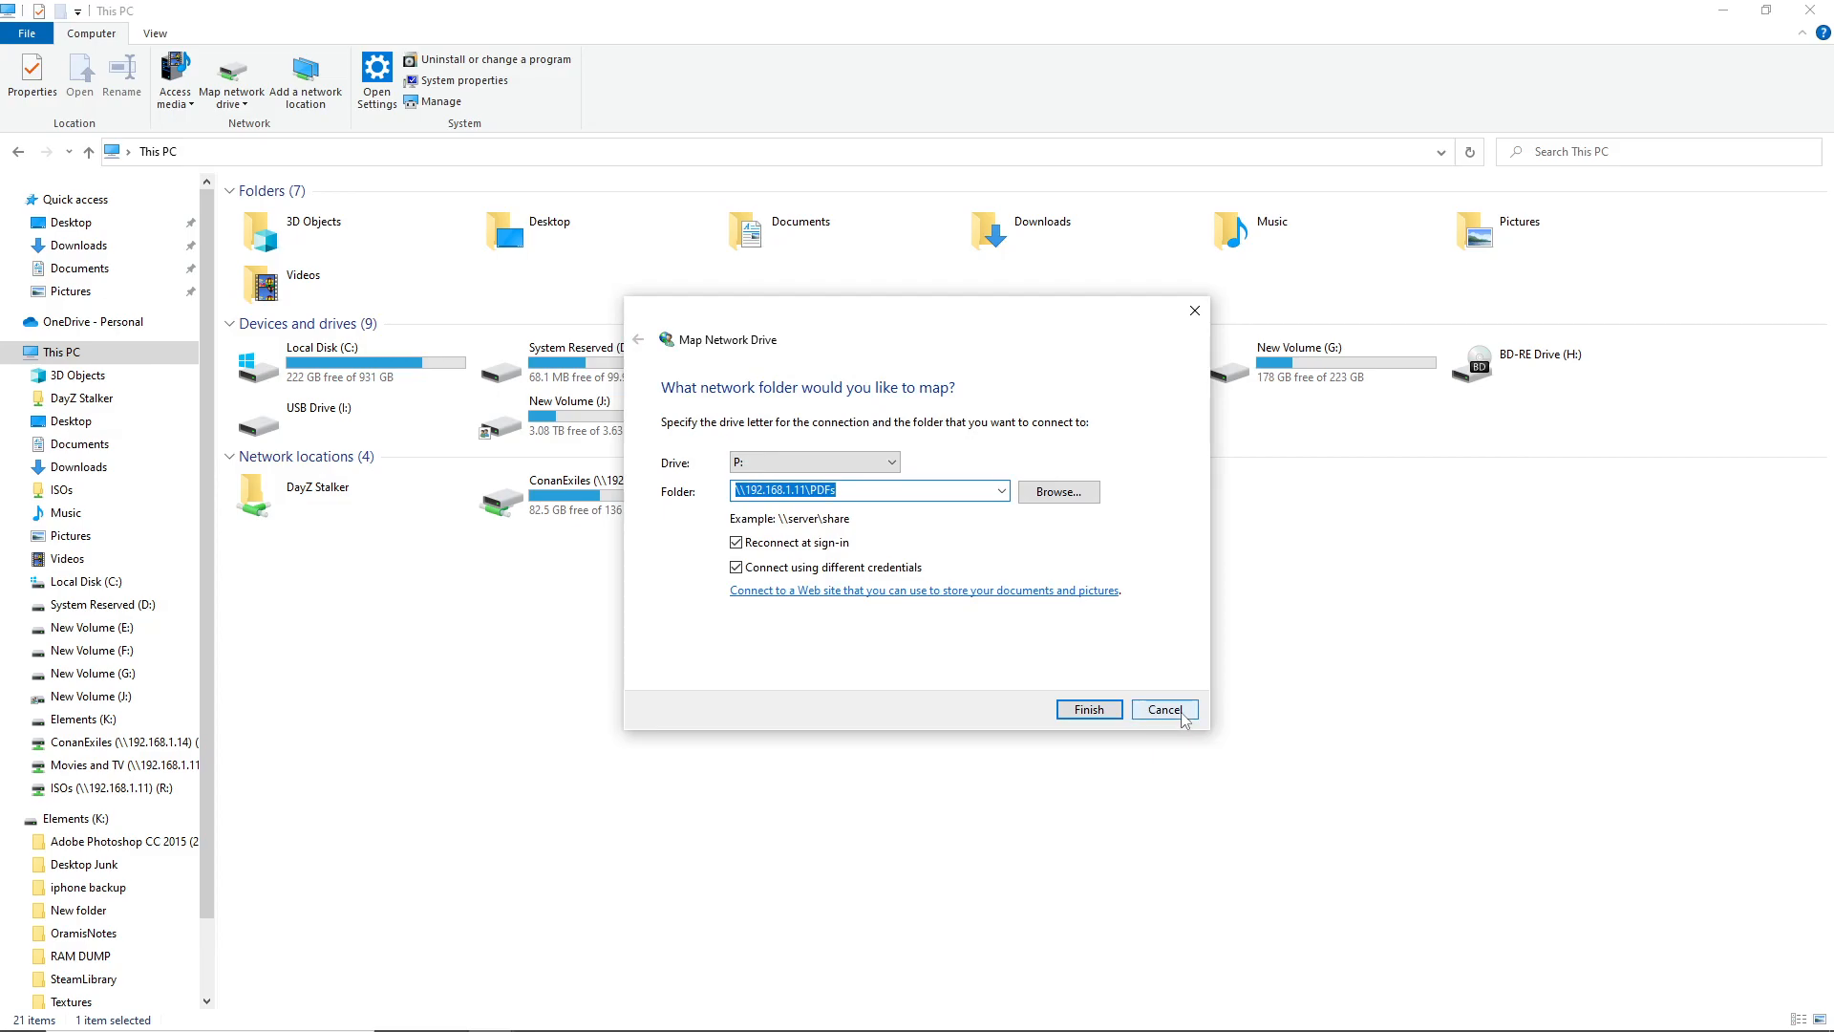
left_click_drag(887, 331, 1393, 332)
left_click(855, 513)
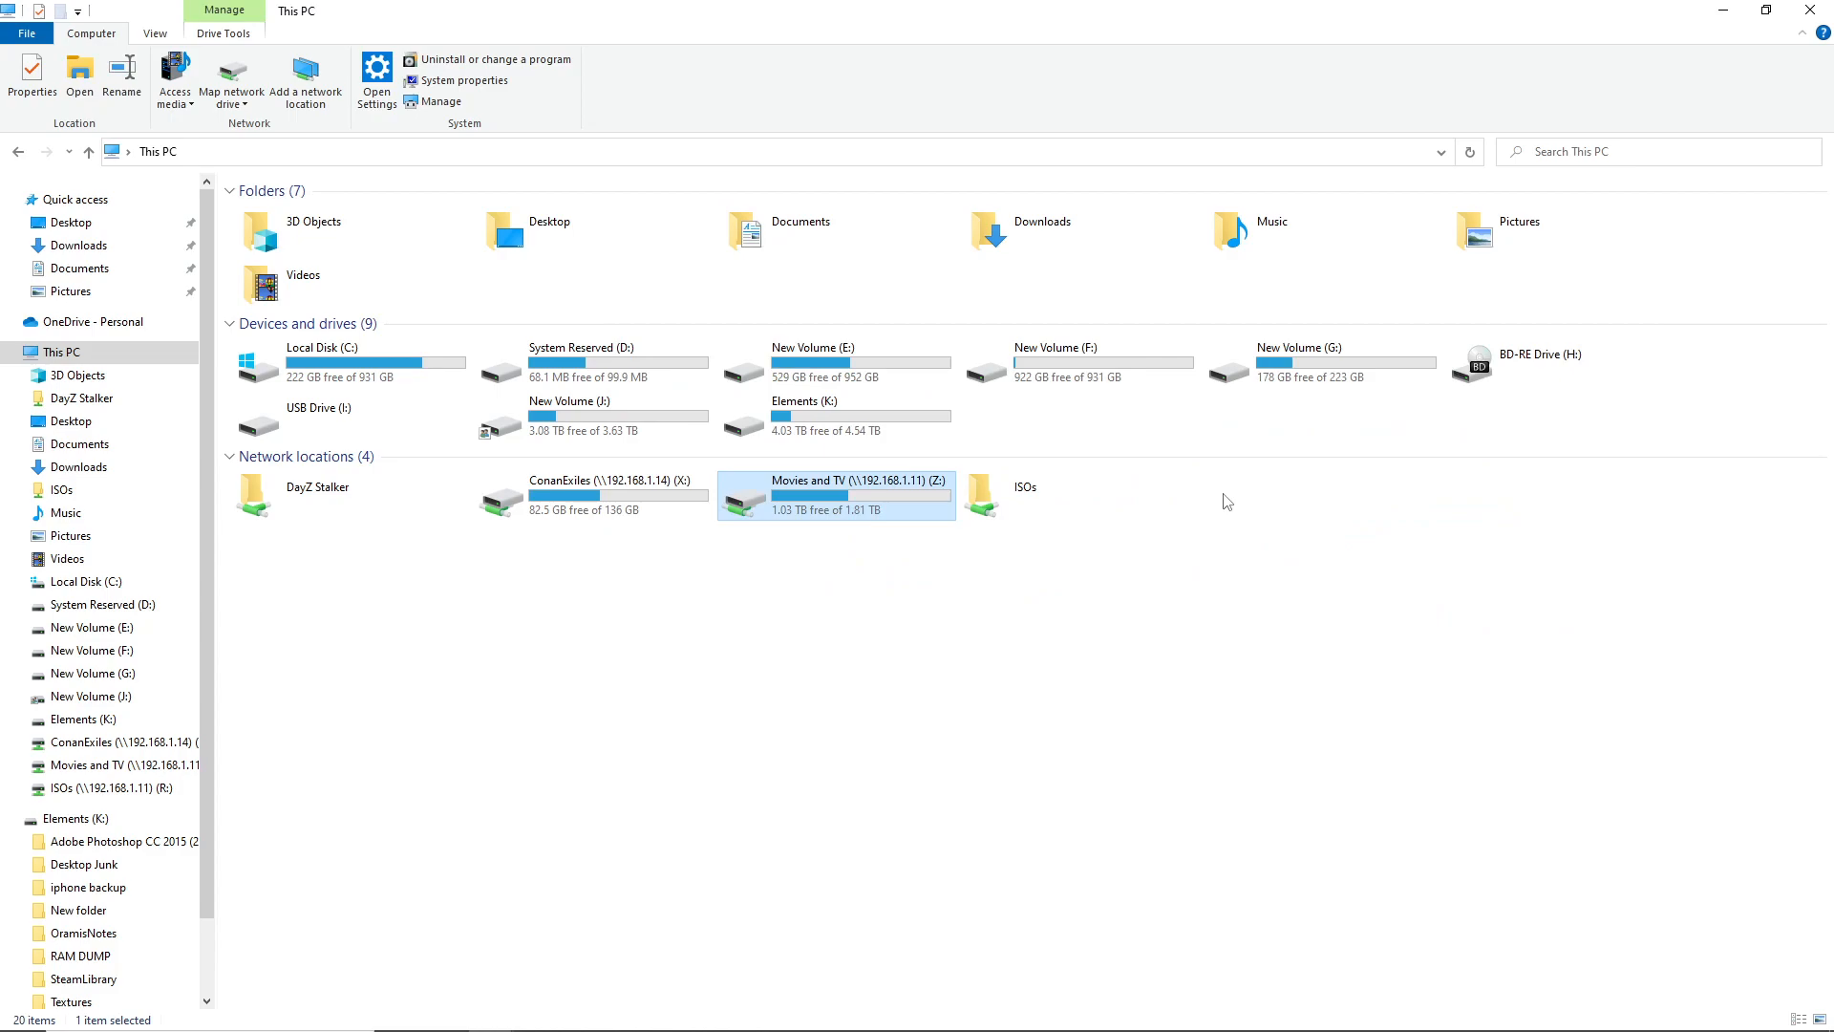
Disconnect the Movies and TV (Z:) network drive from its context menu
right_click(833, 514)
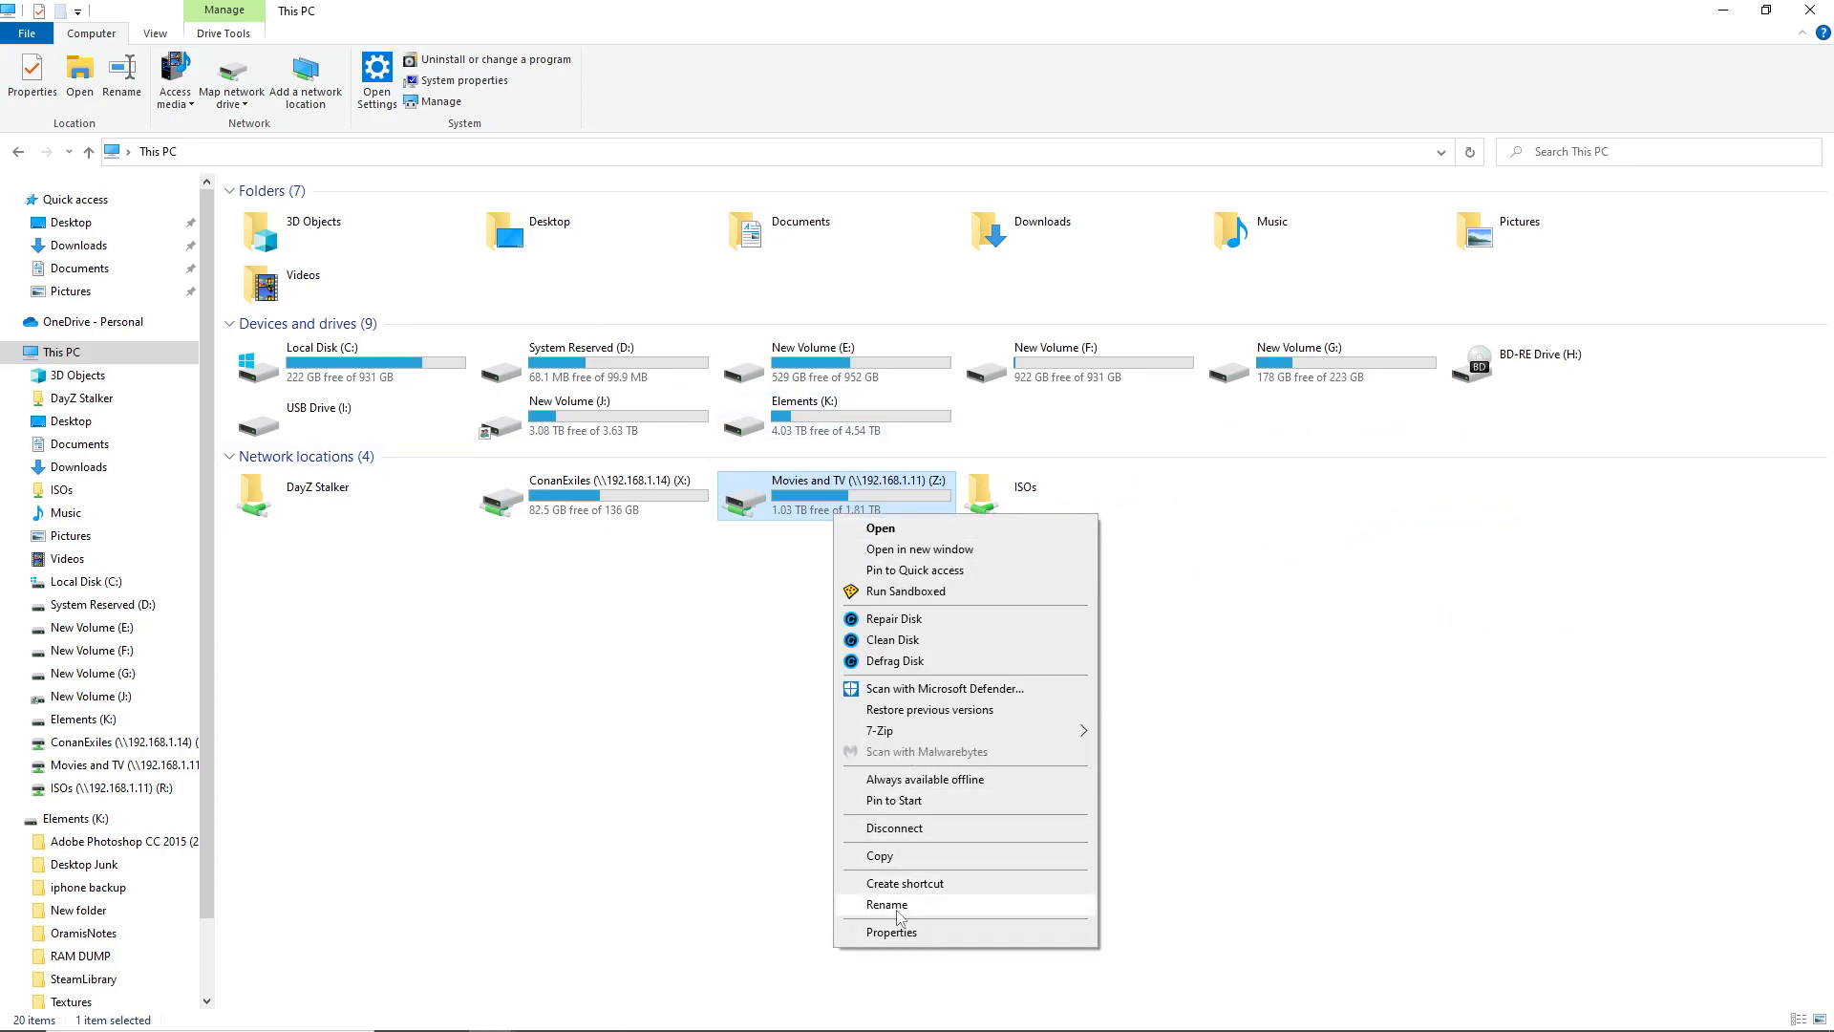
left_click(894, 827)
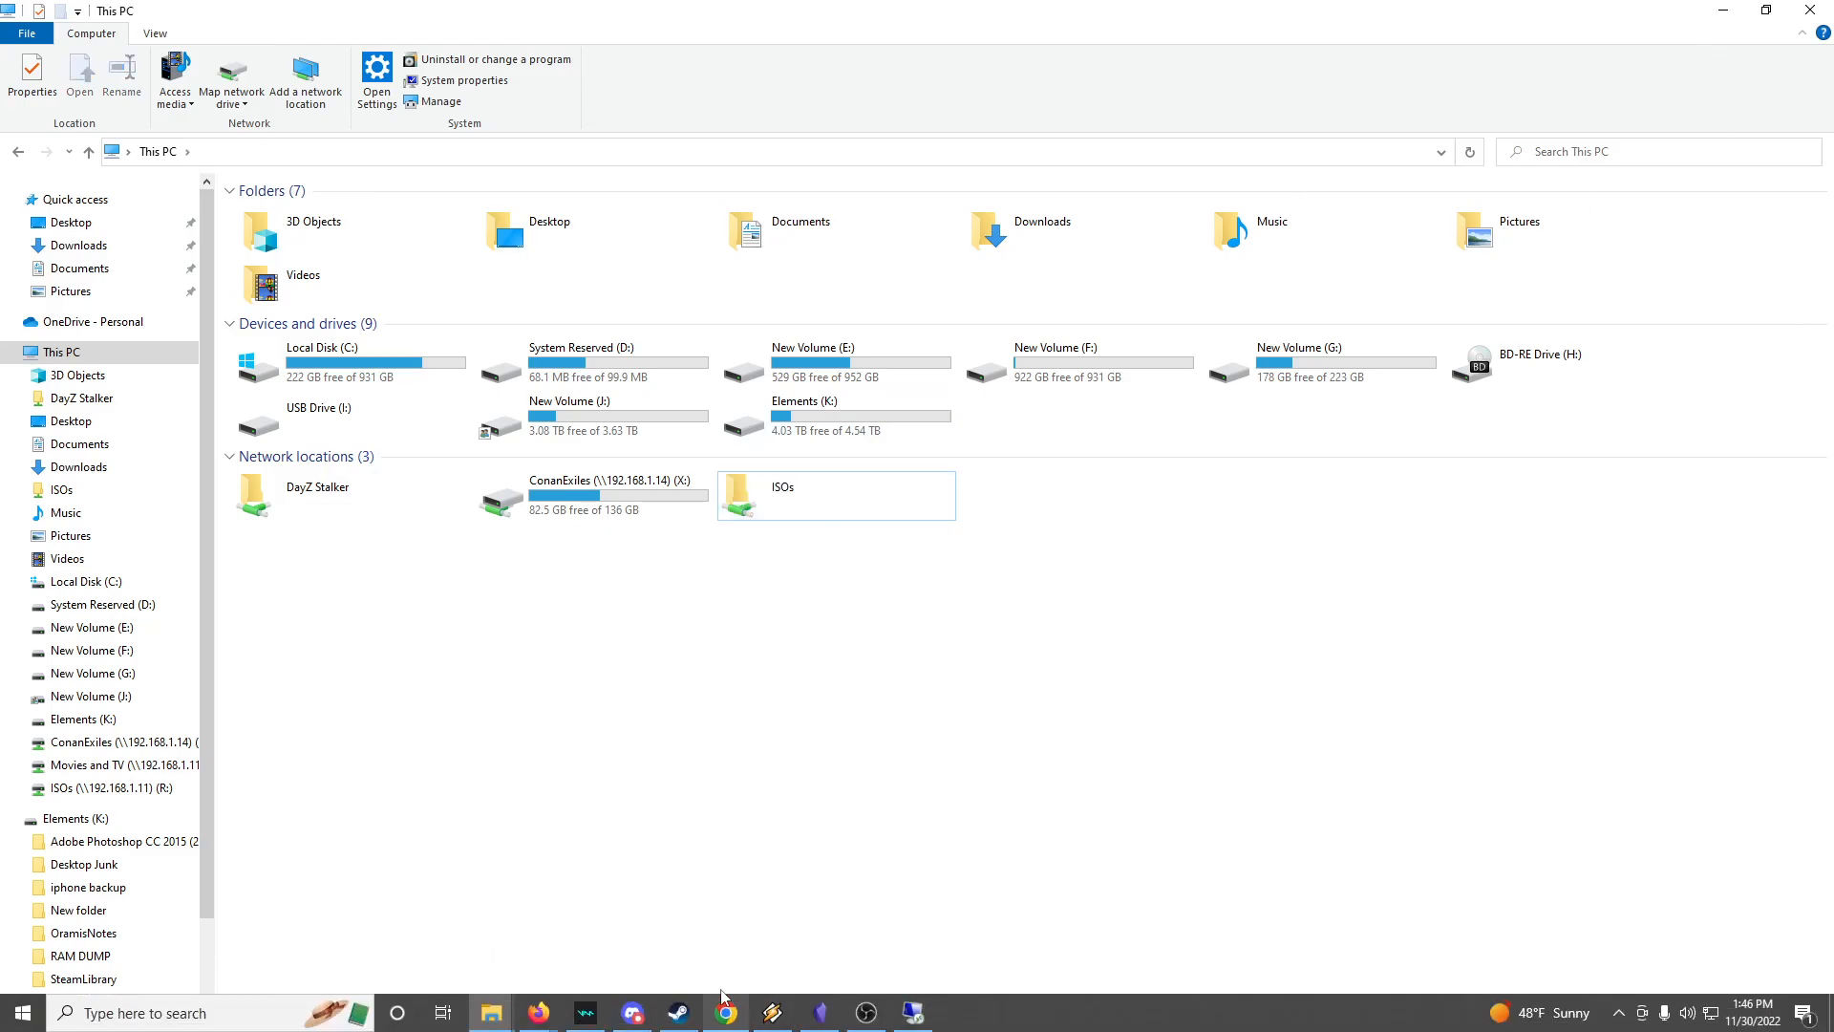
Return to the Map Network Drive form for P: and \\192.168.1.11\PDFs
key("alt+Tab")
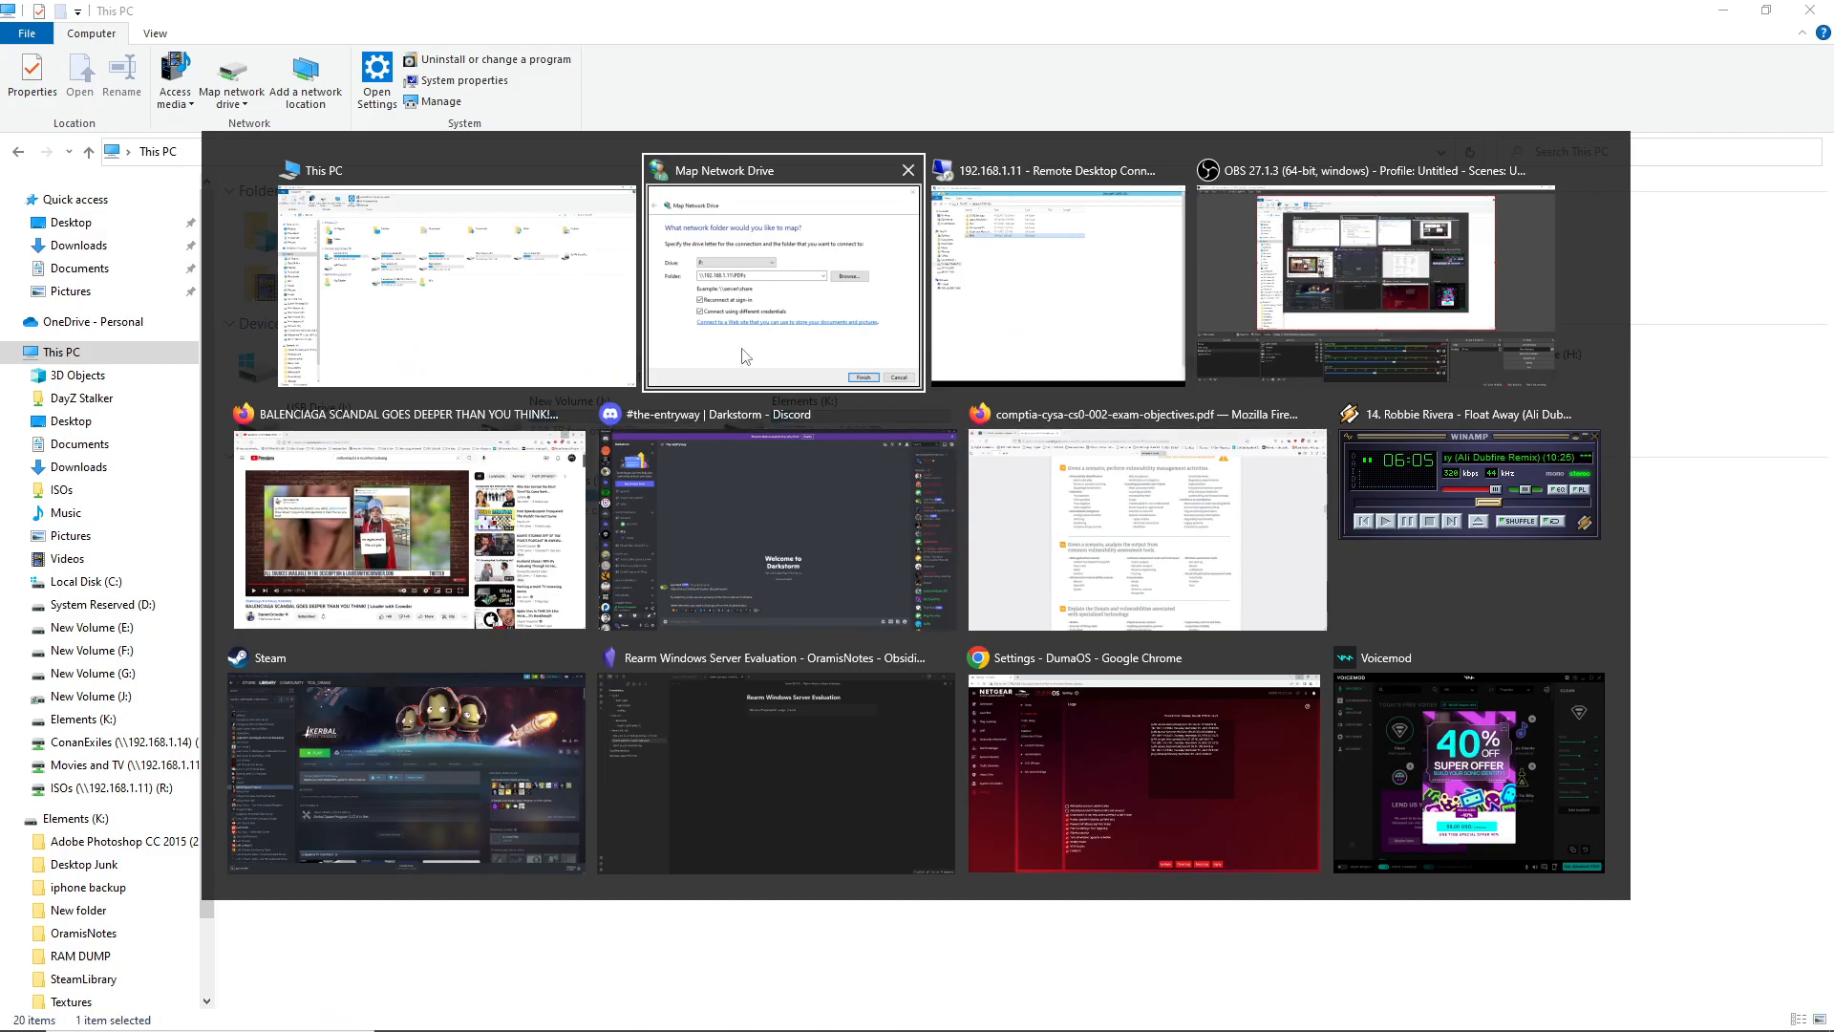
key("alt+Tab")
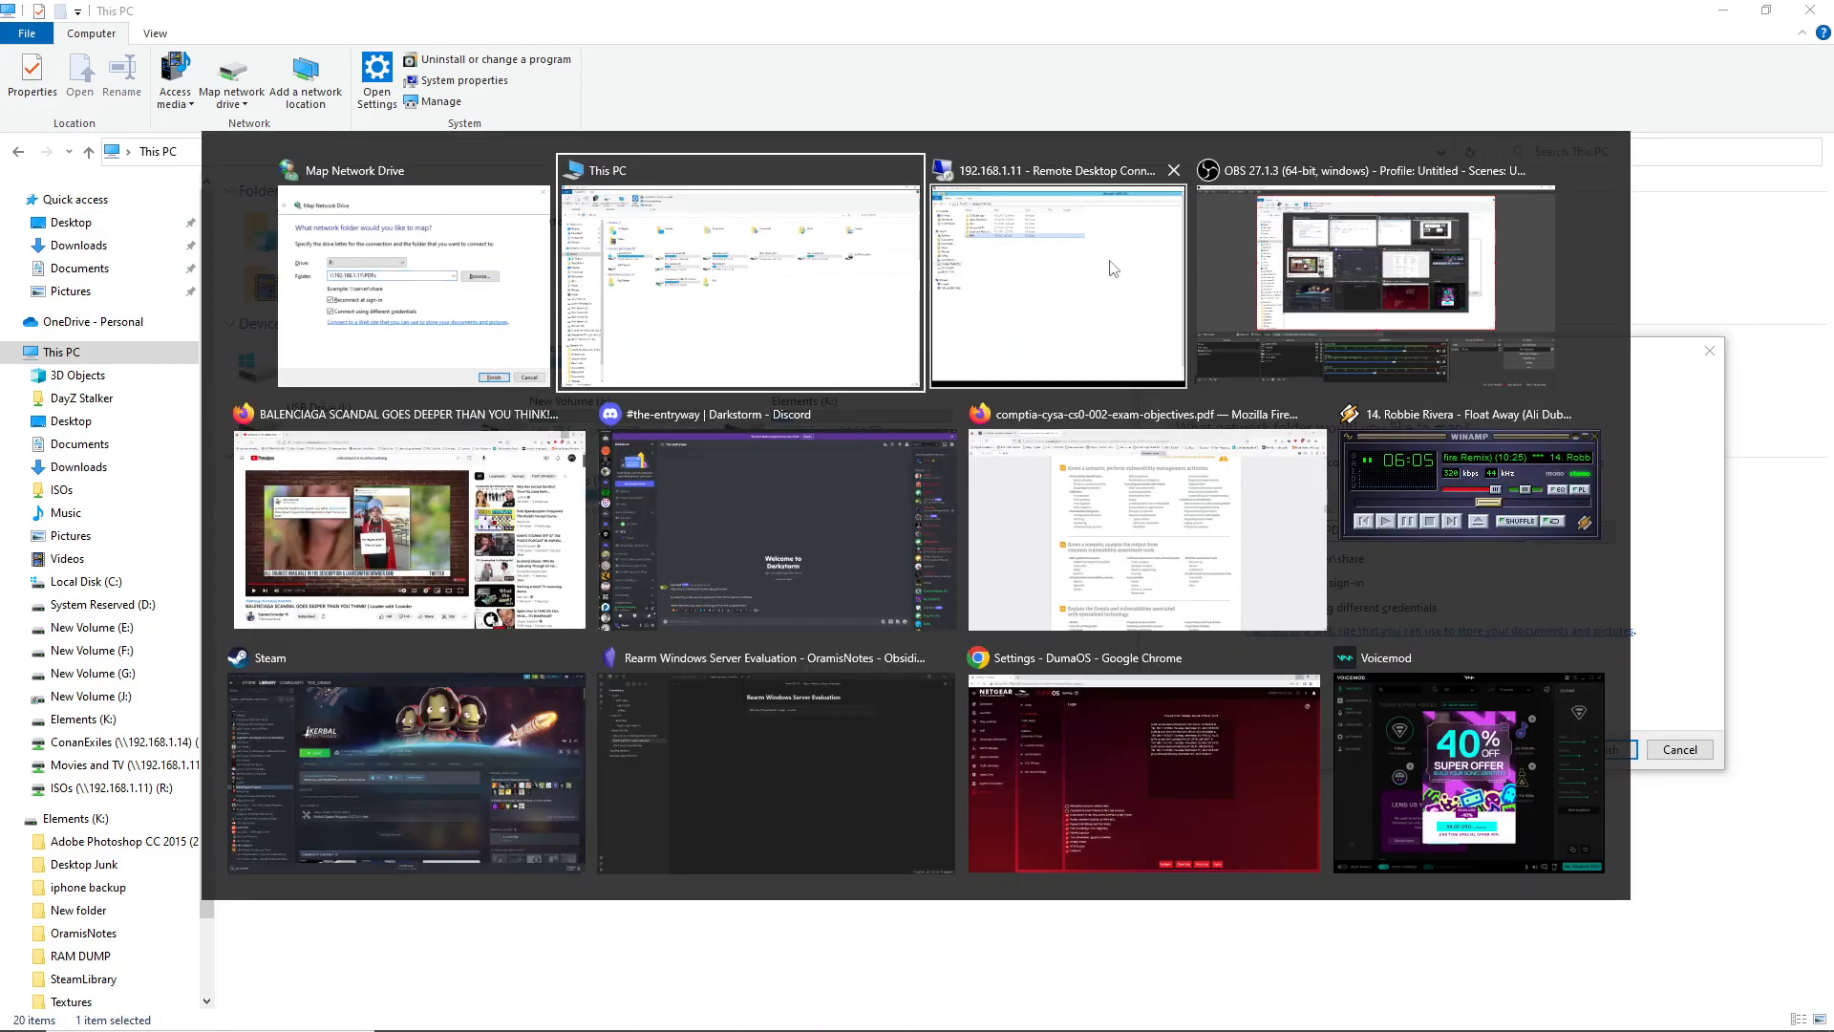
left_click(359, 255)
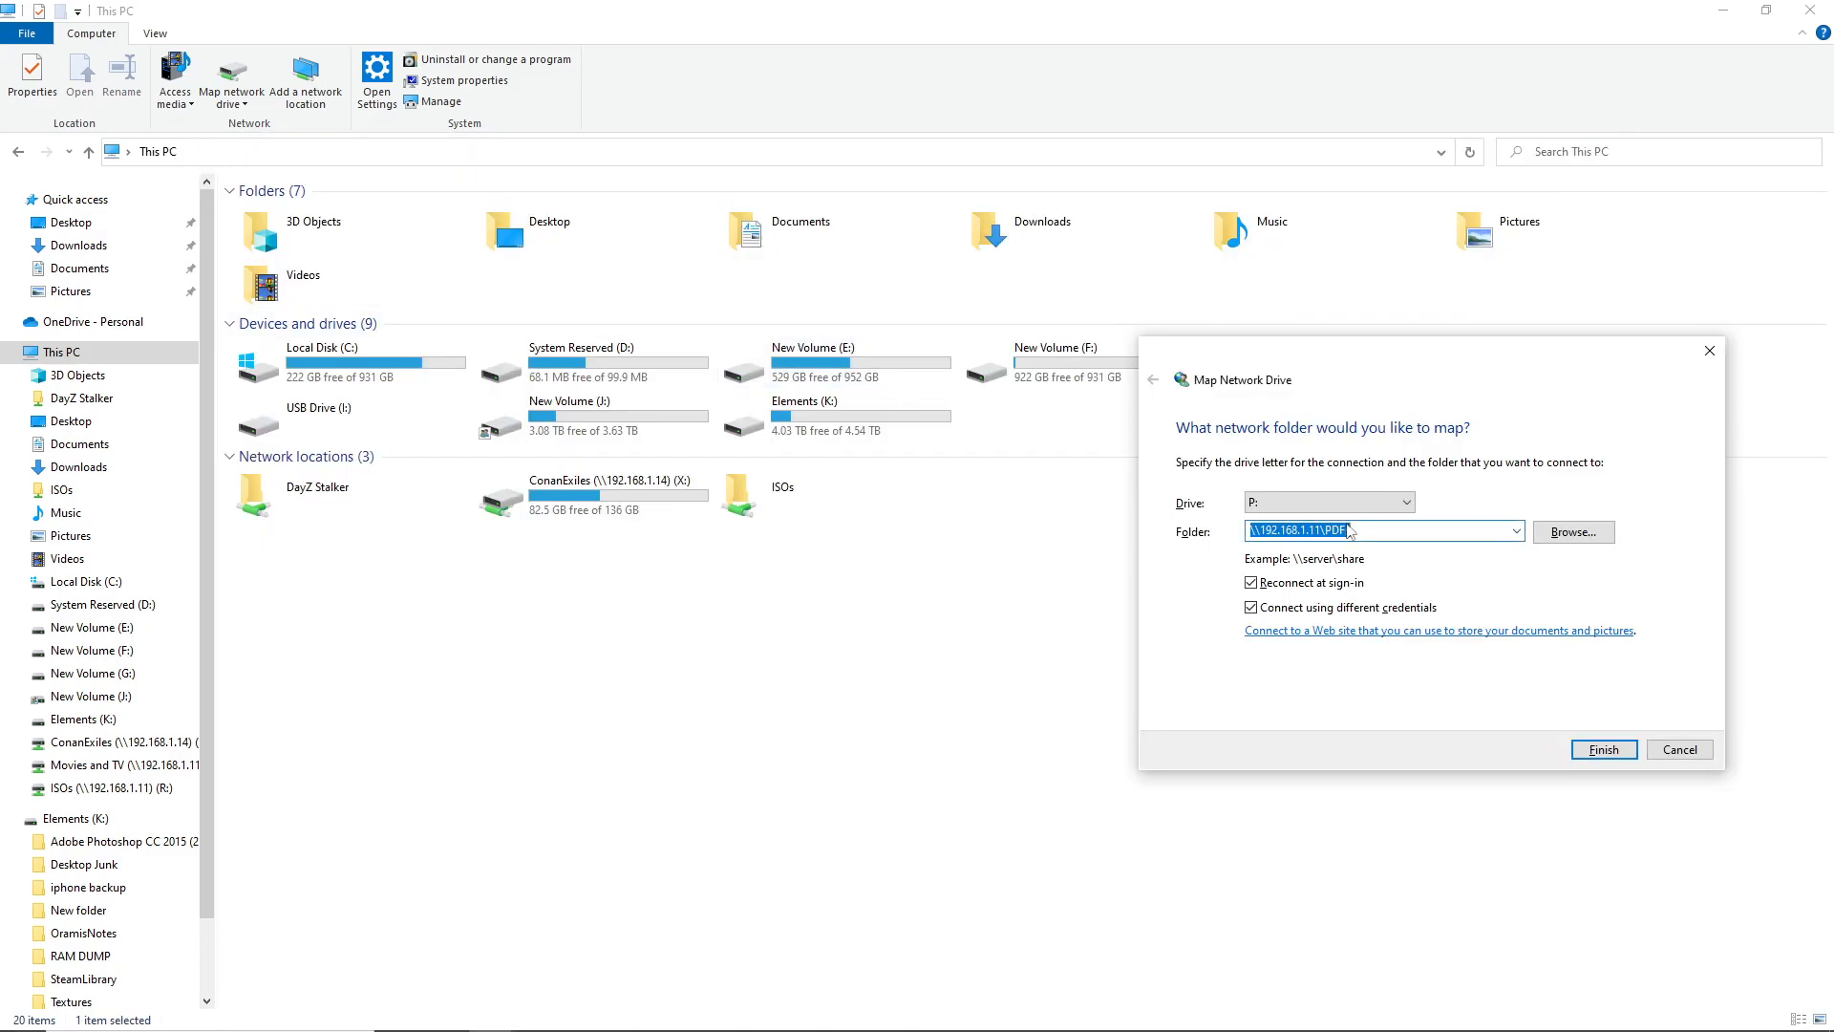
Retry the mapping with the domain user's password, verifying it before submitting
left_click(1609, 756)
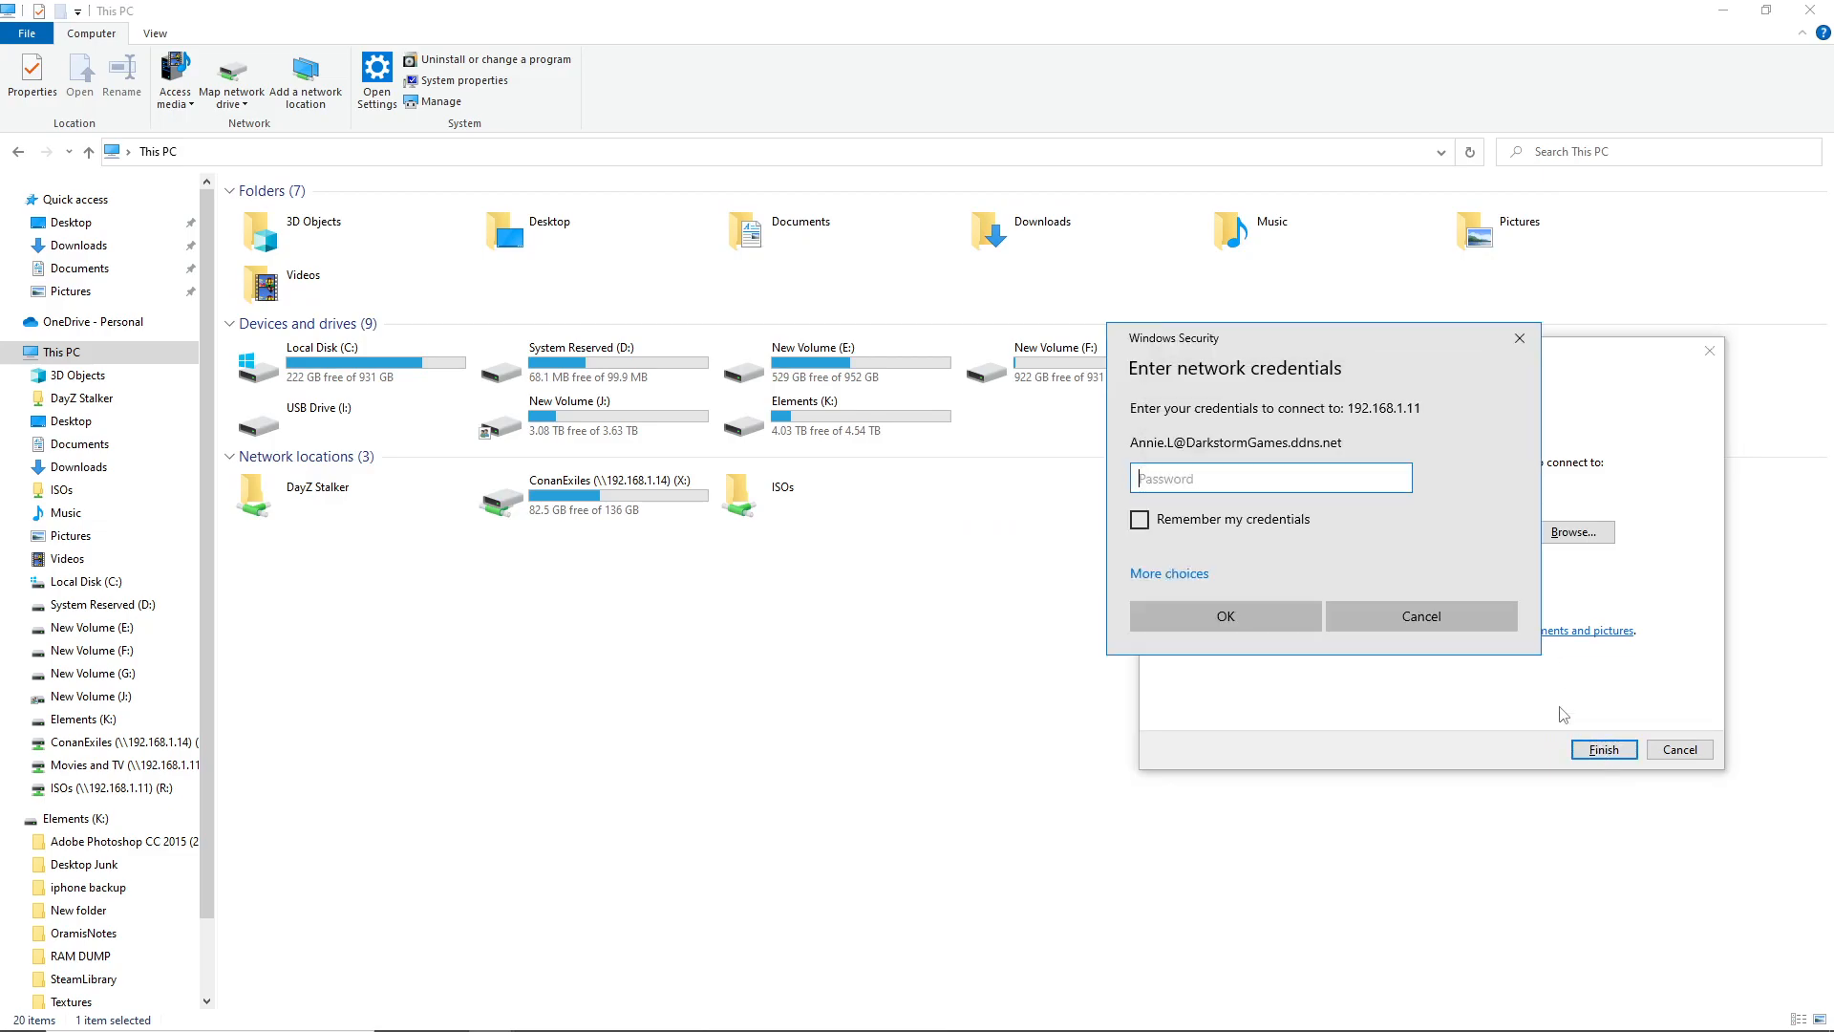
type("p")
left_click(1396, 490)
type("••••1!")
left_click(1396, 480)
left_click(1220, 621)
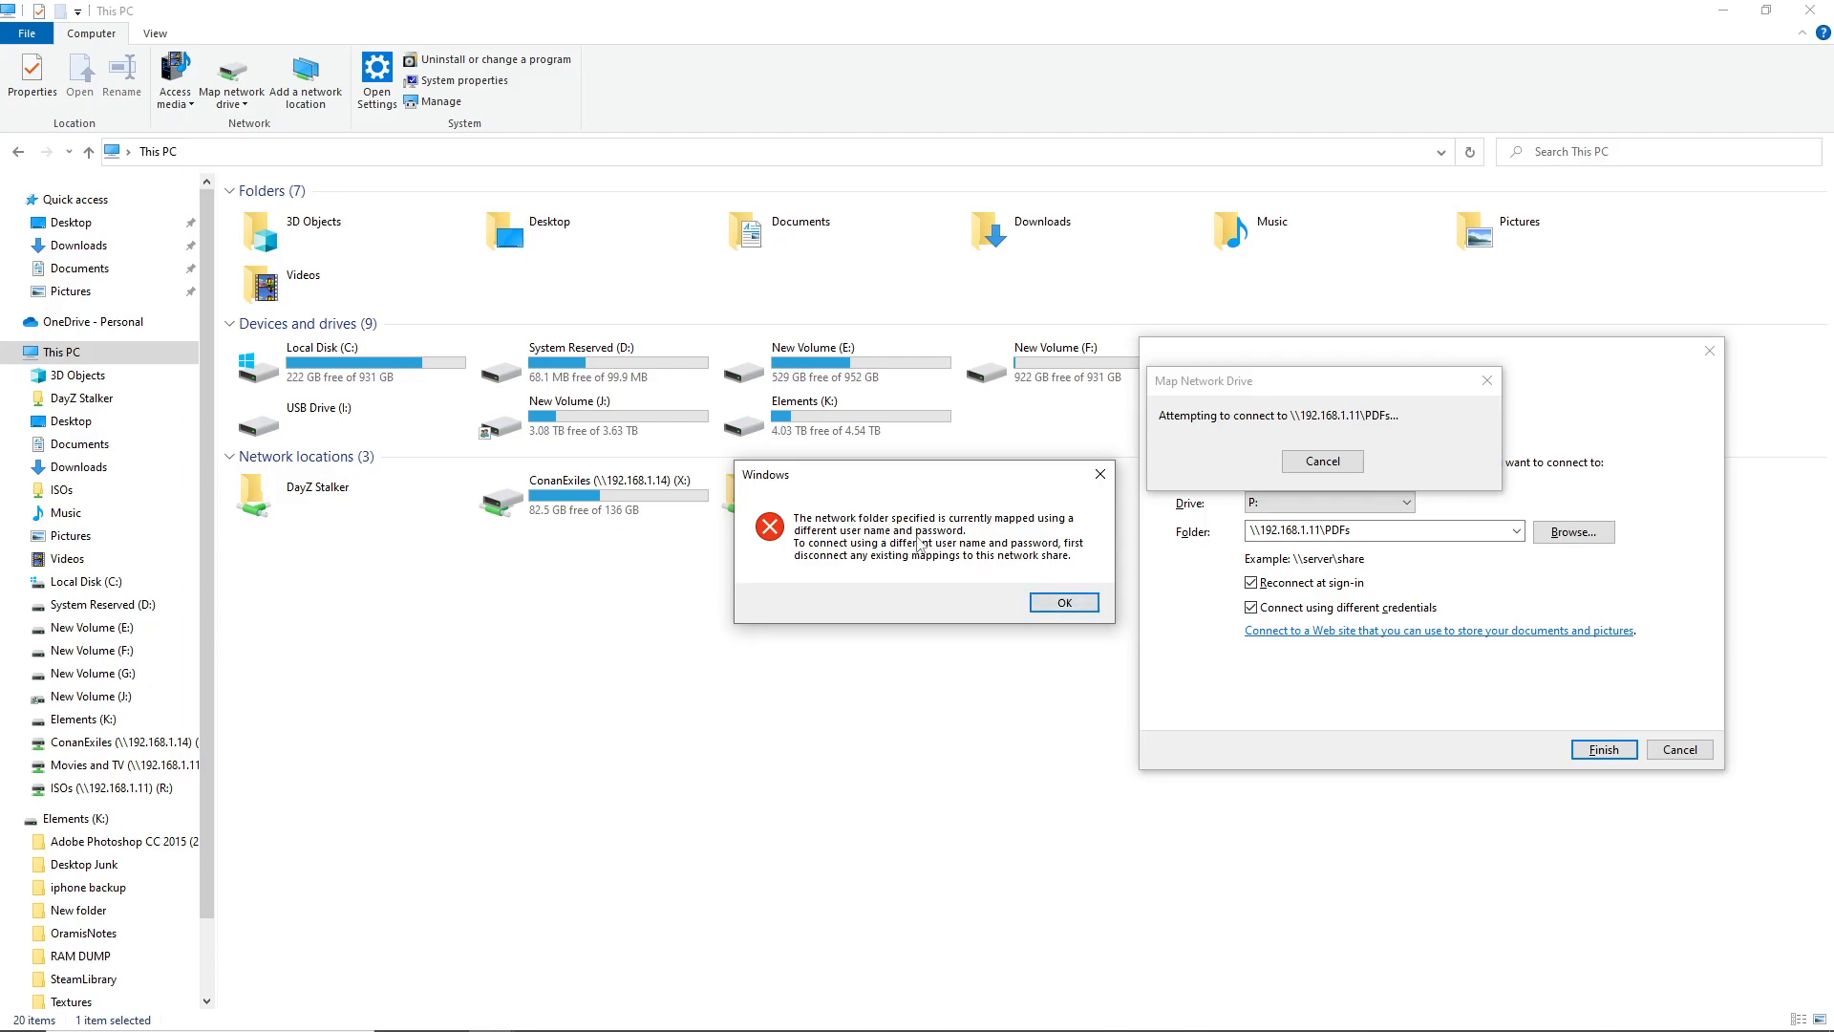
Dismiss the existing-mapping error and retry with Reconnect at sign-in turned off
left_click(1073, 604)
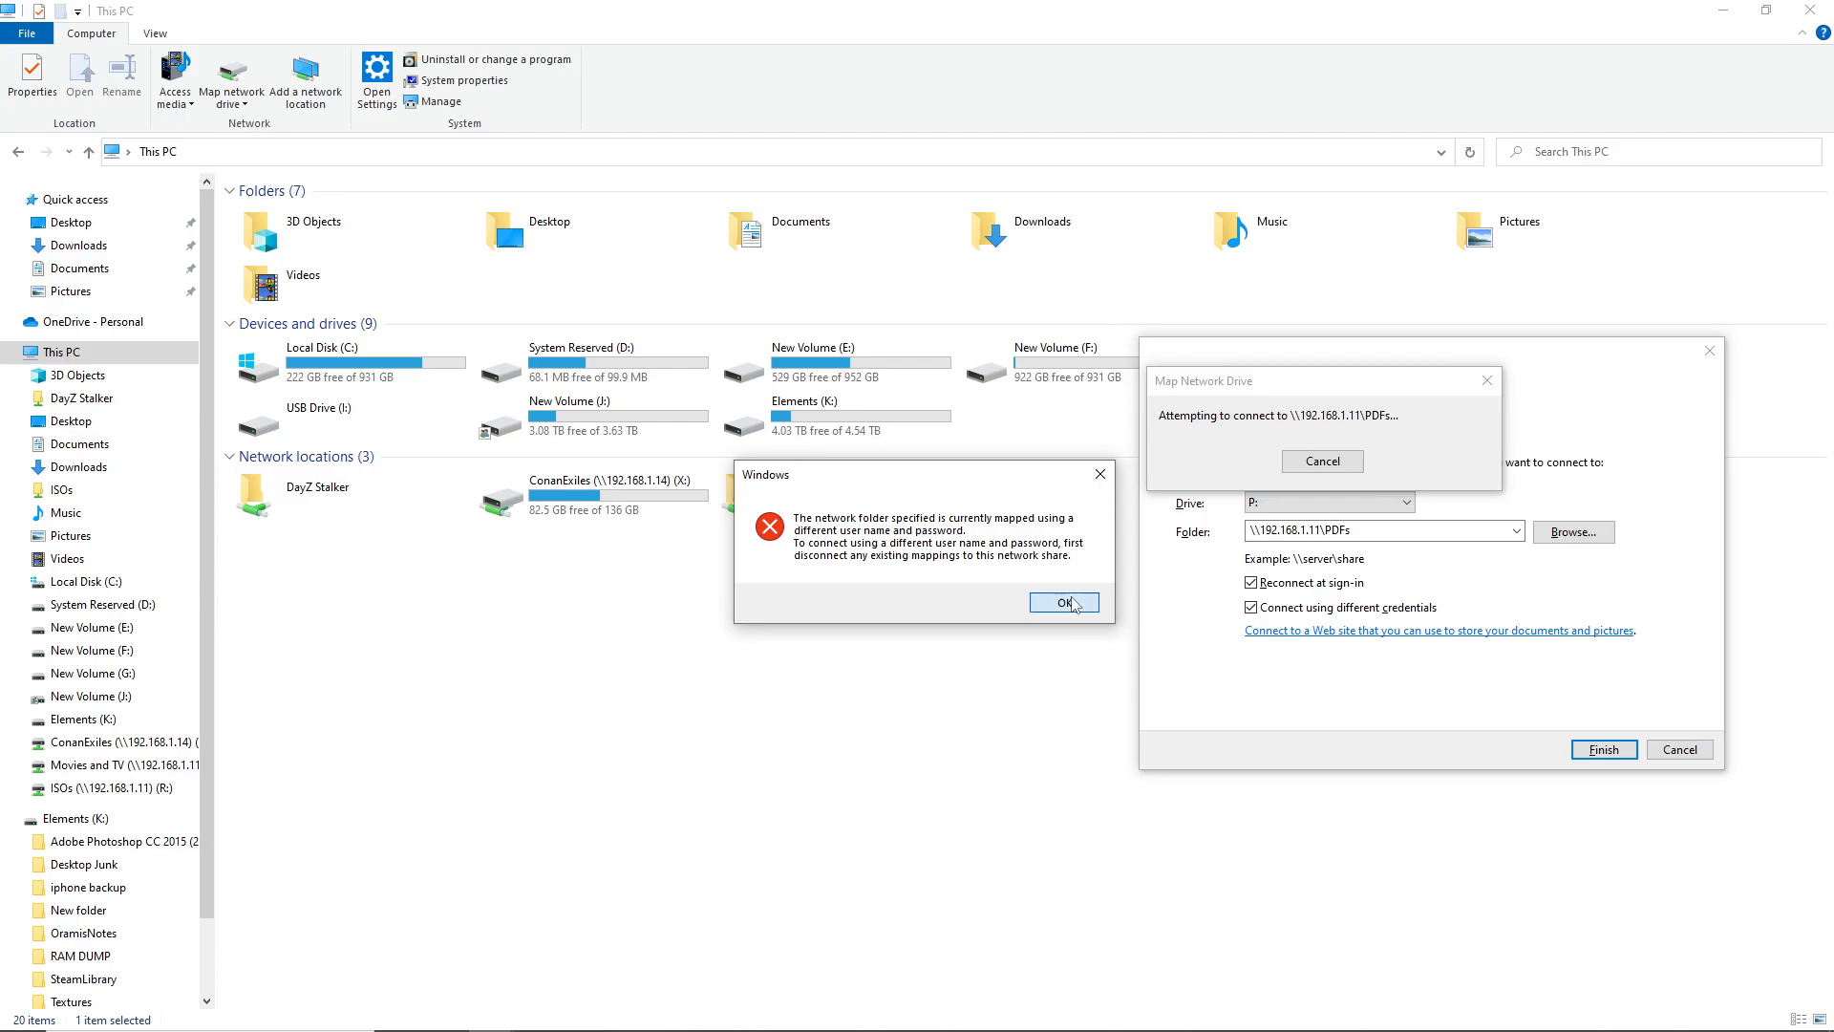
left_click(1306, 585)
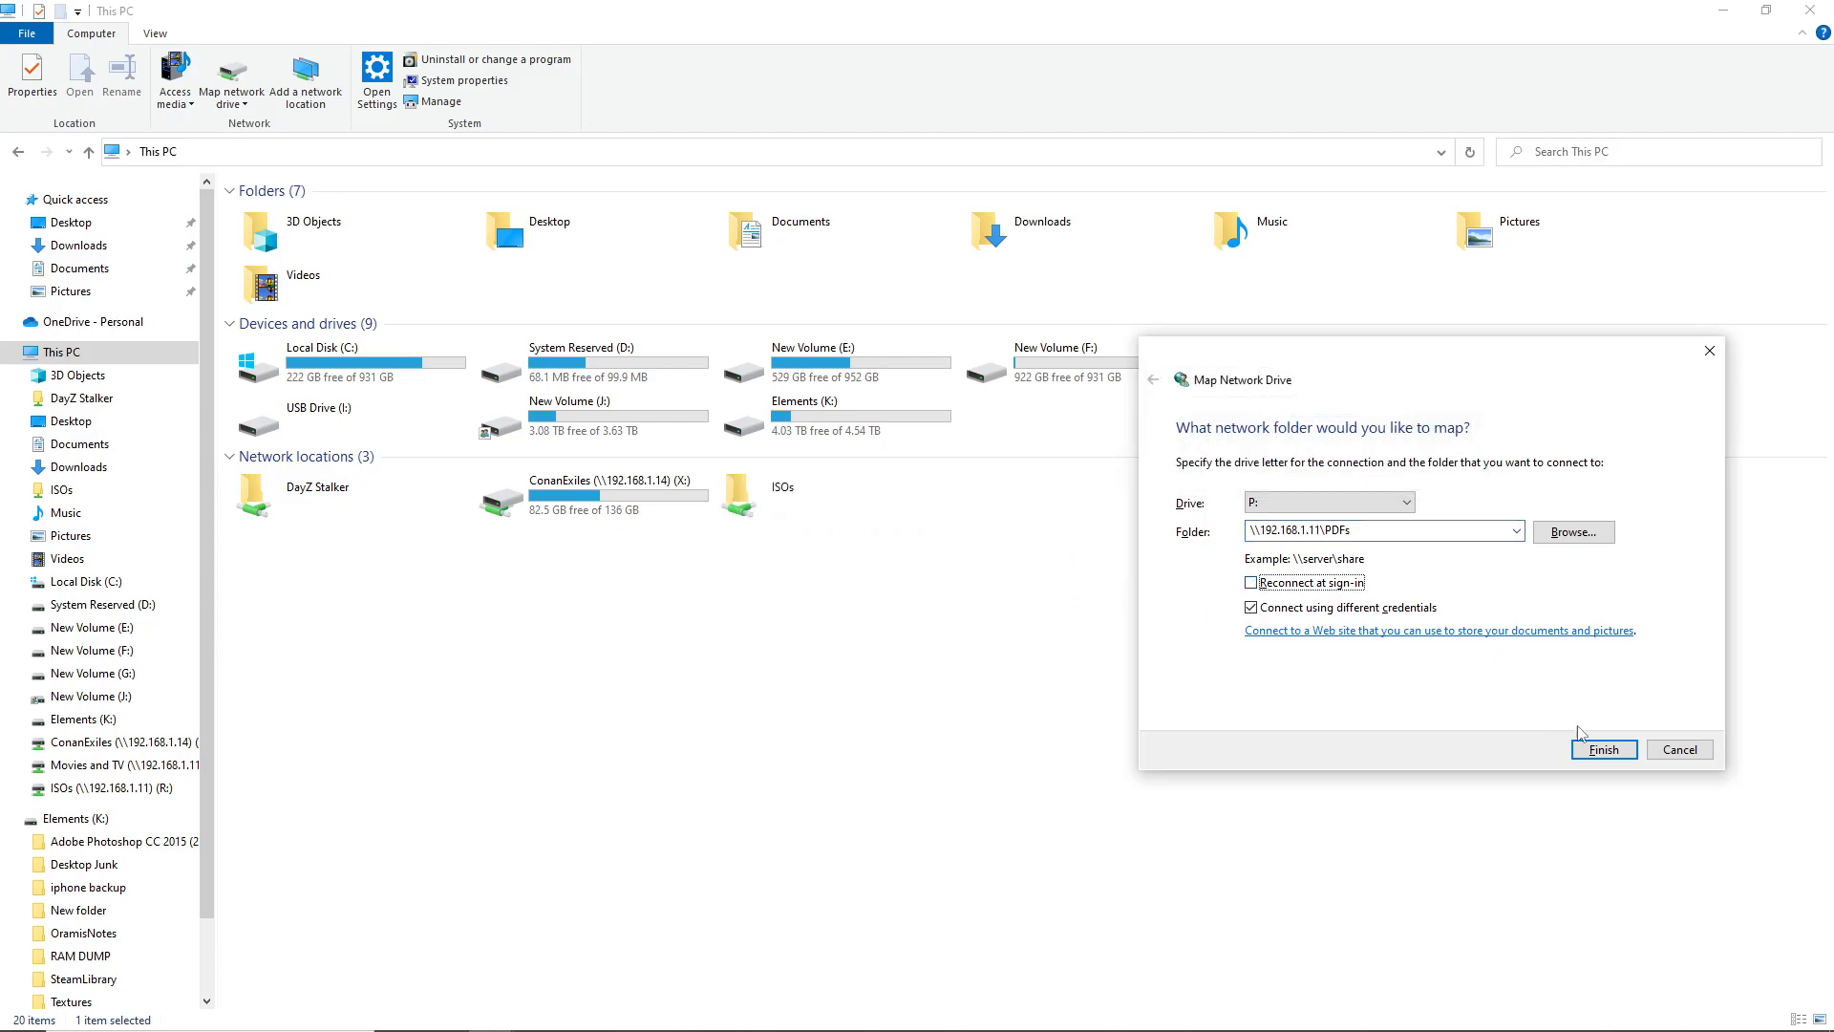
left_click(1610, 750)
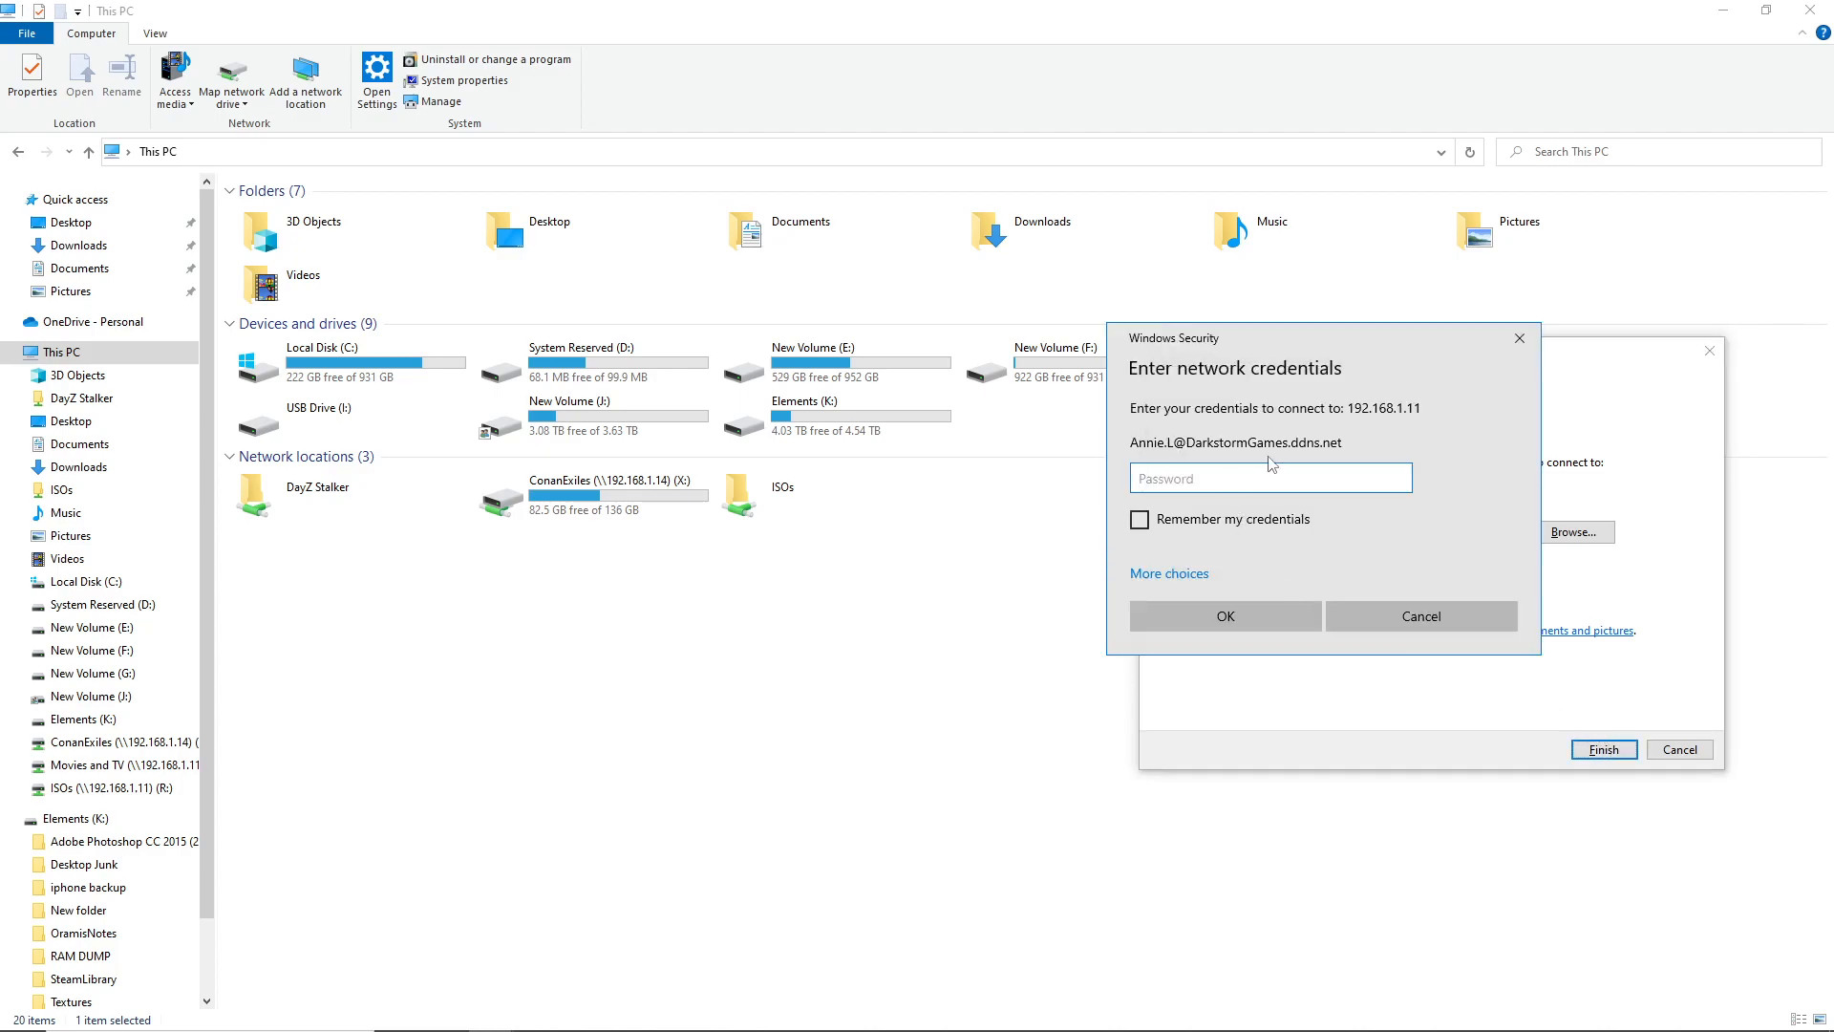
Submit the domain user's password with Remember my credentials ticked, then dismiss the repeated error
type("••••••")
left_click(1234, 524)
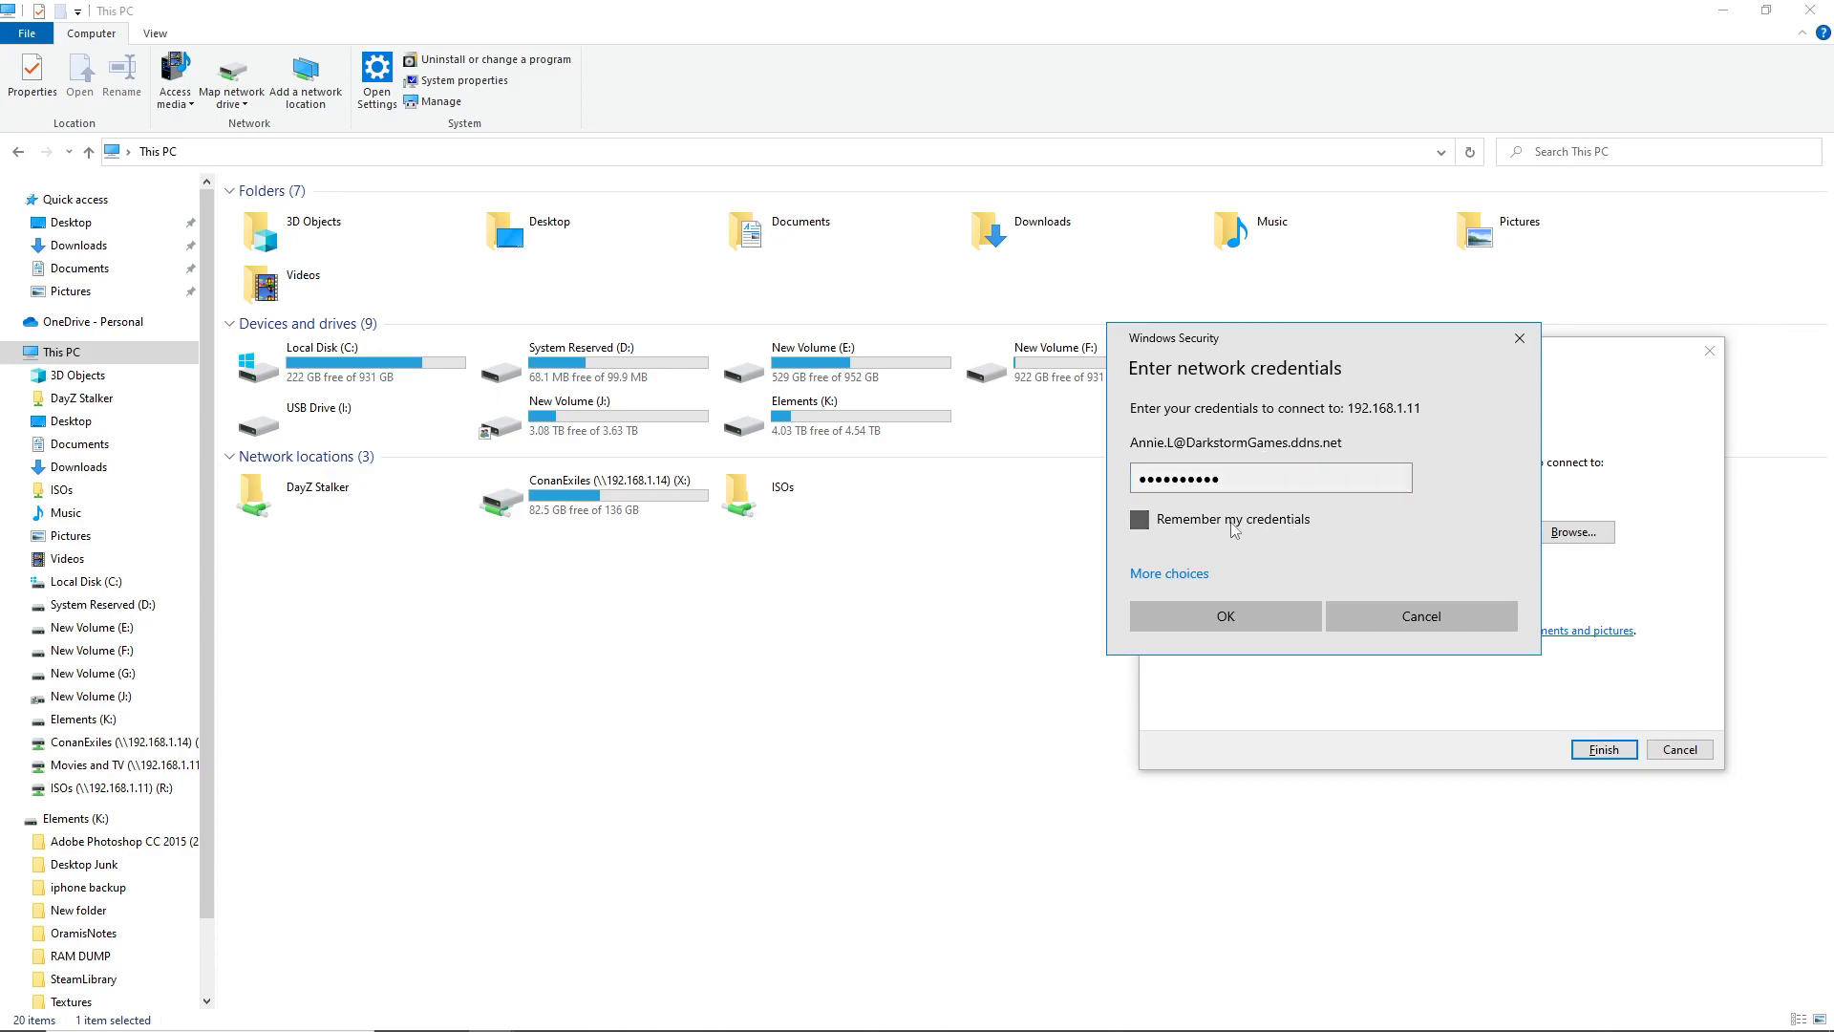
left_click(1194, 574)
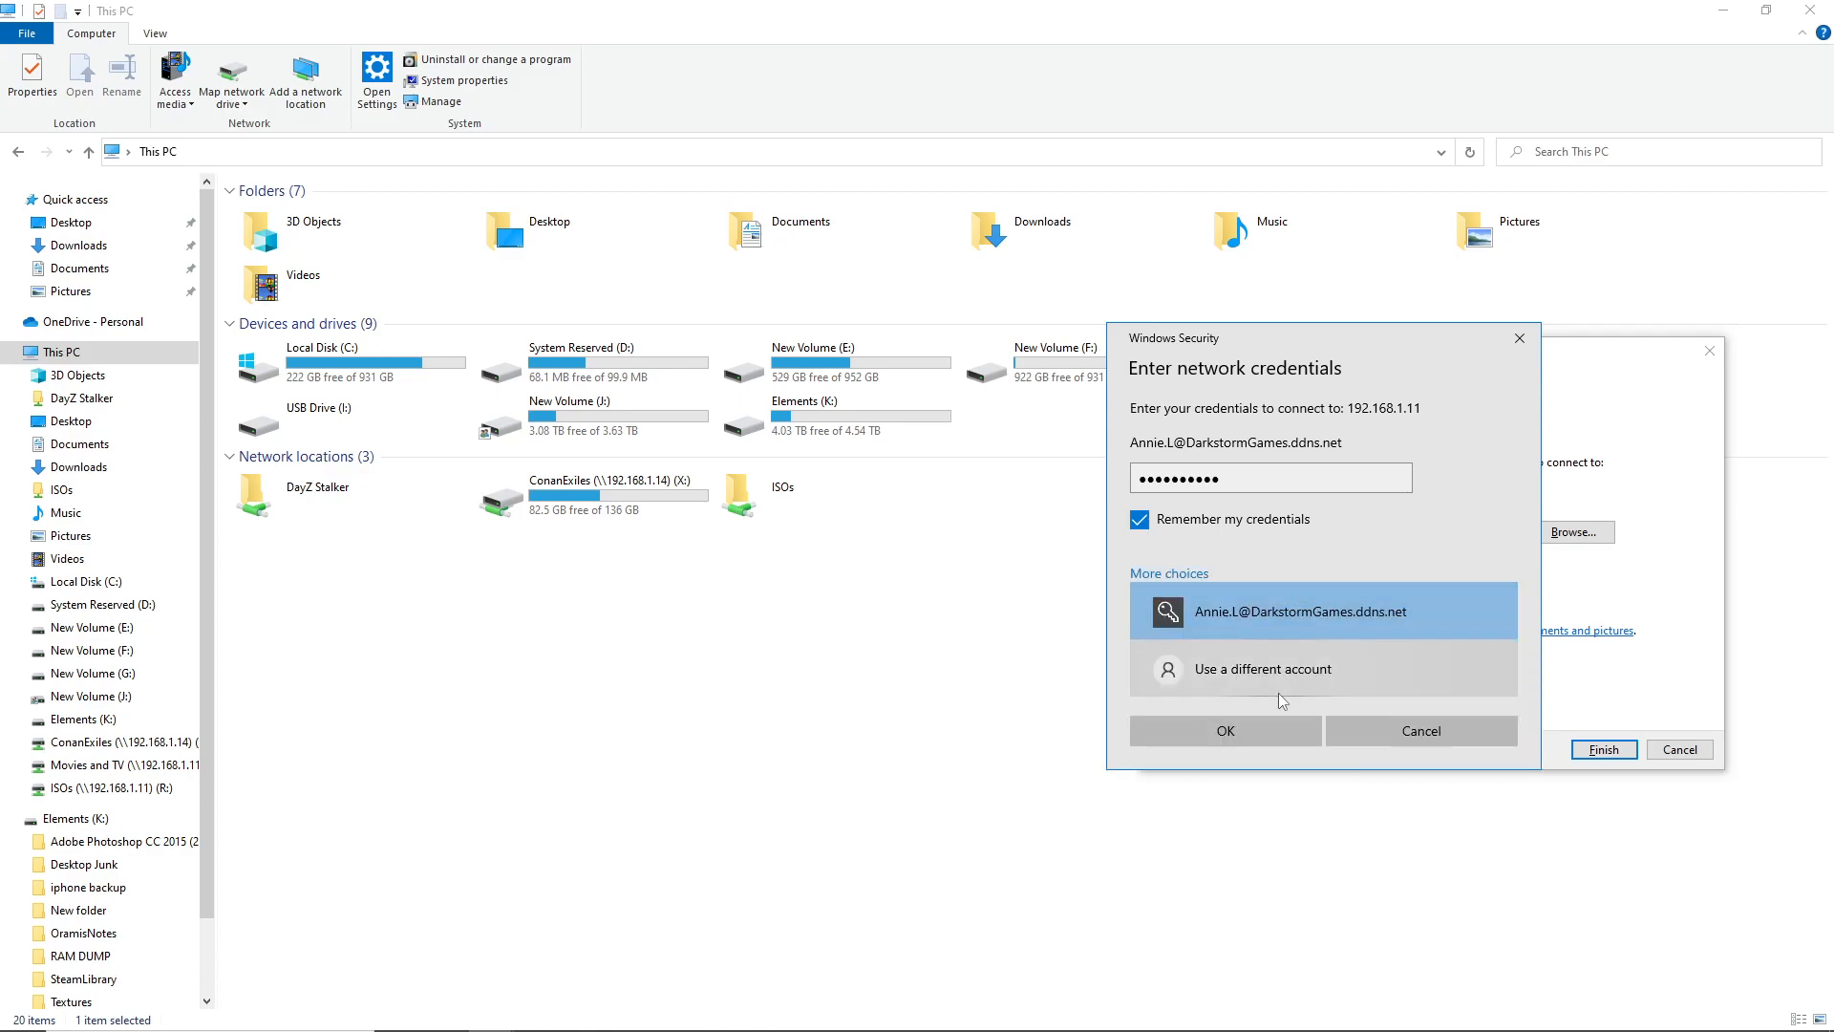
left_click(1208, 731)
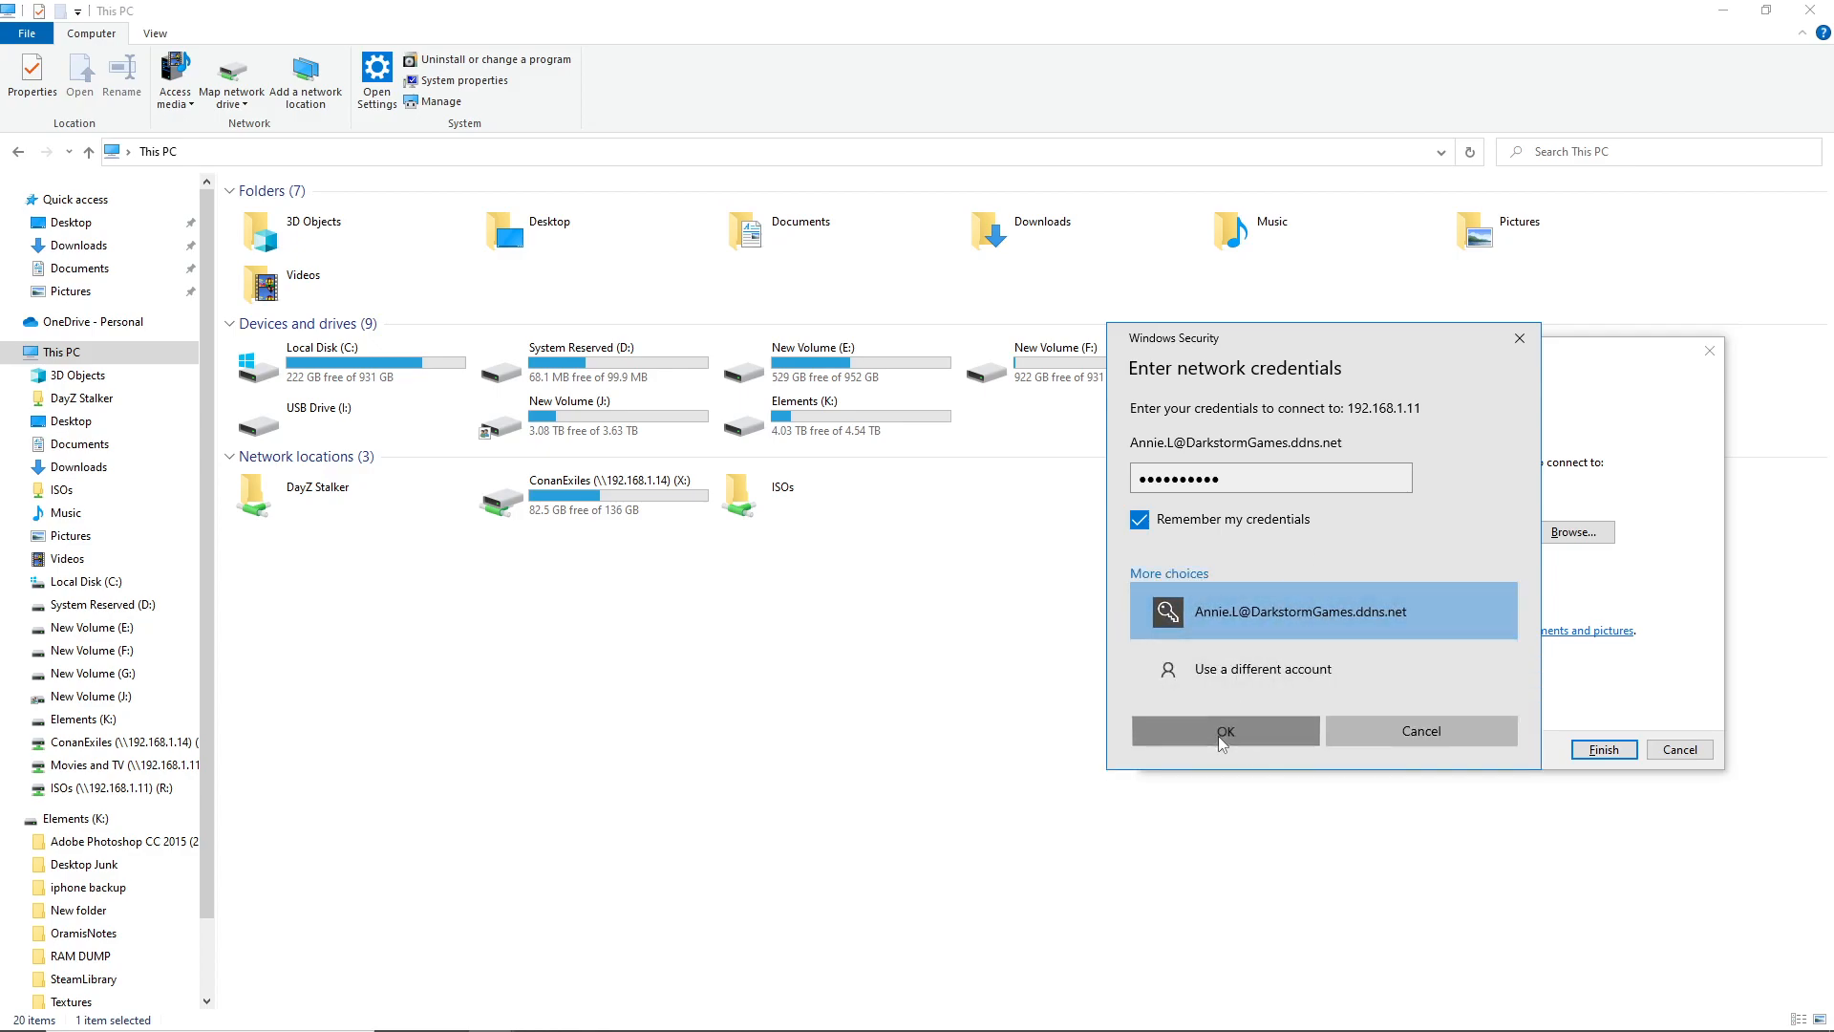
left_click(1065, 600)
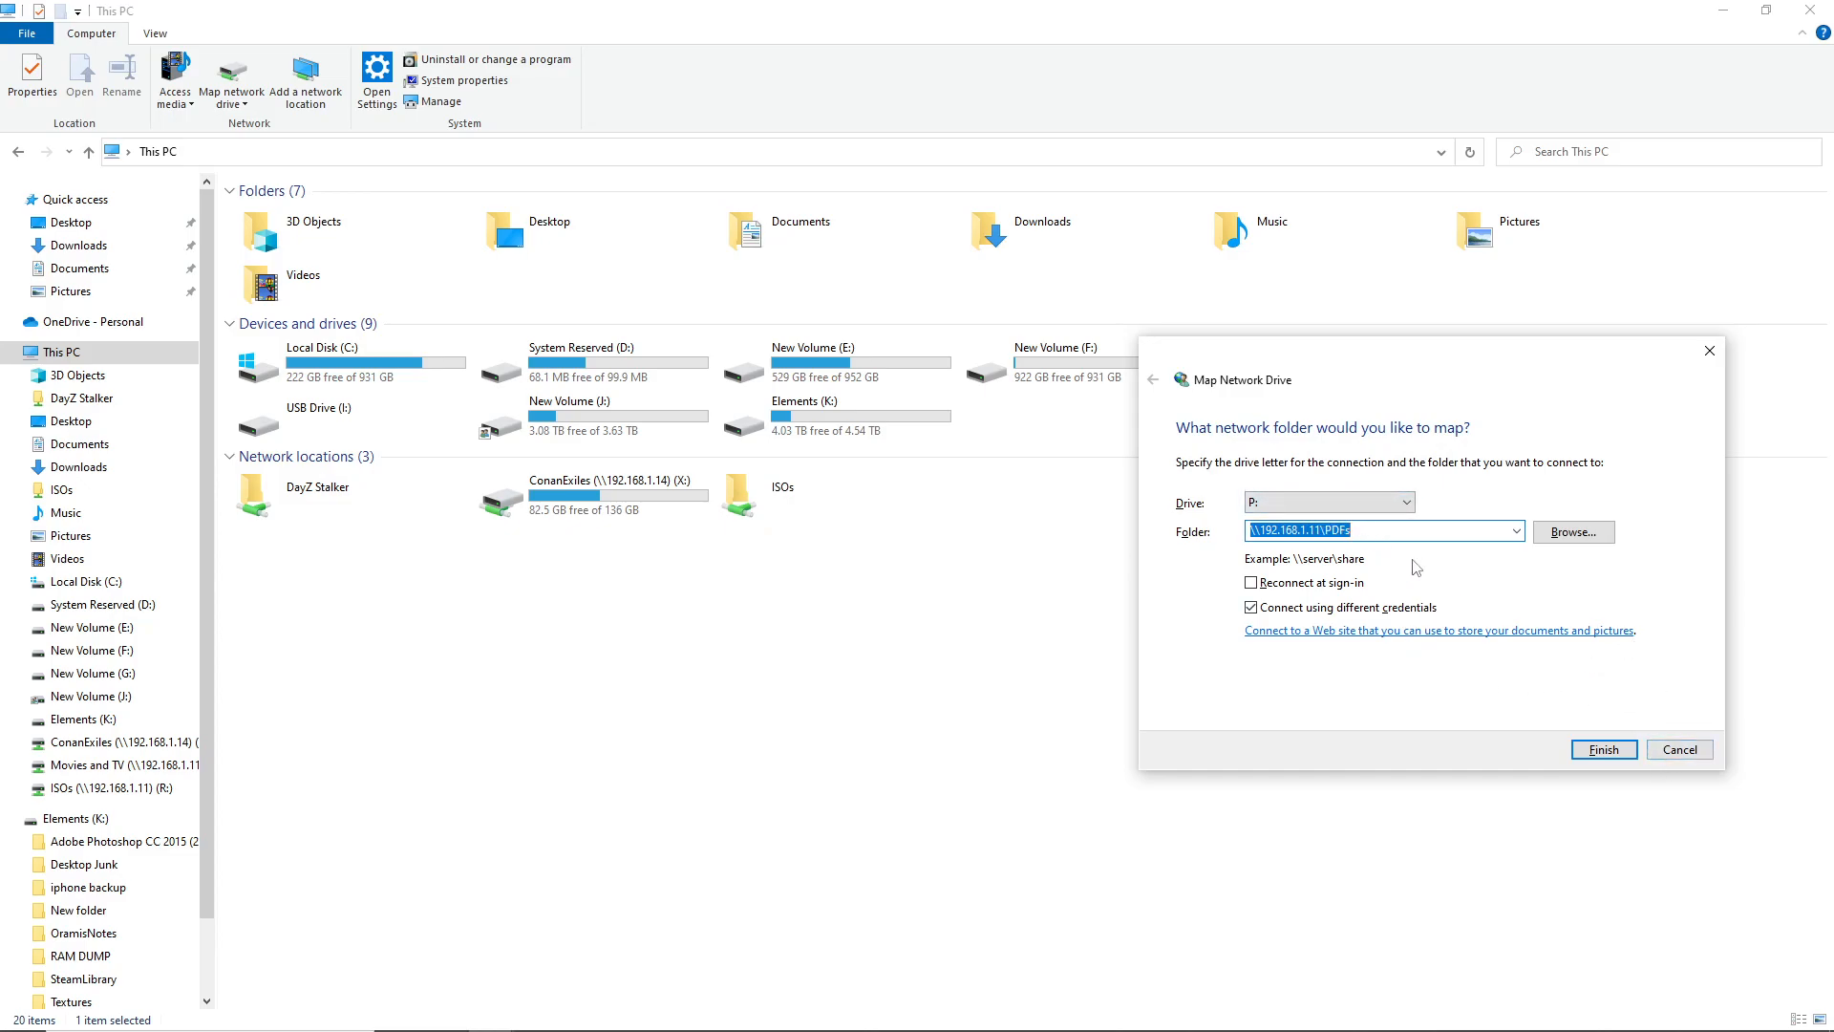
Cancel the mapping form and briefly open then close the Add Network Location wizard
left_click(1678, 749)
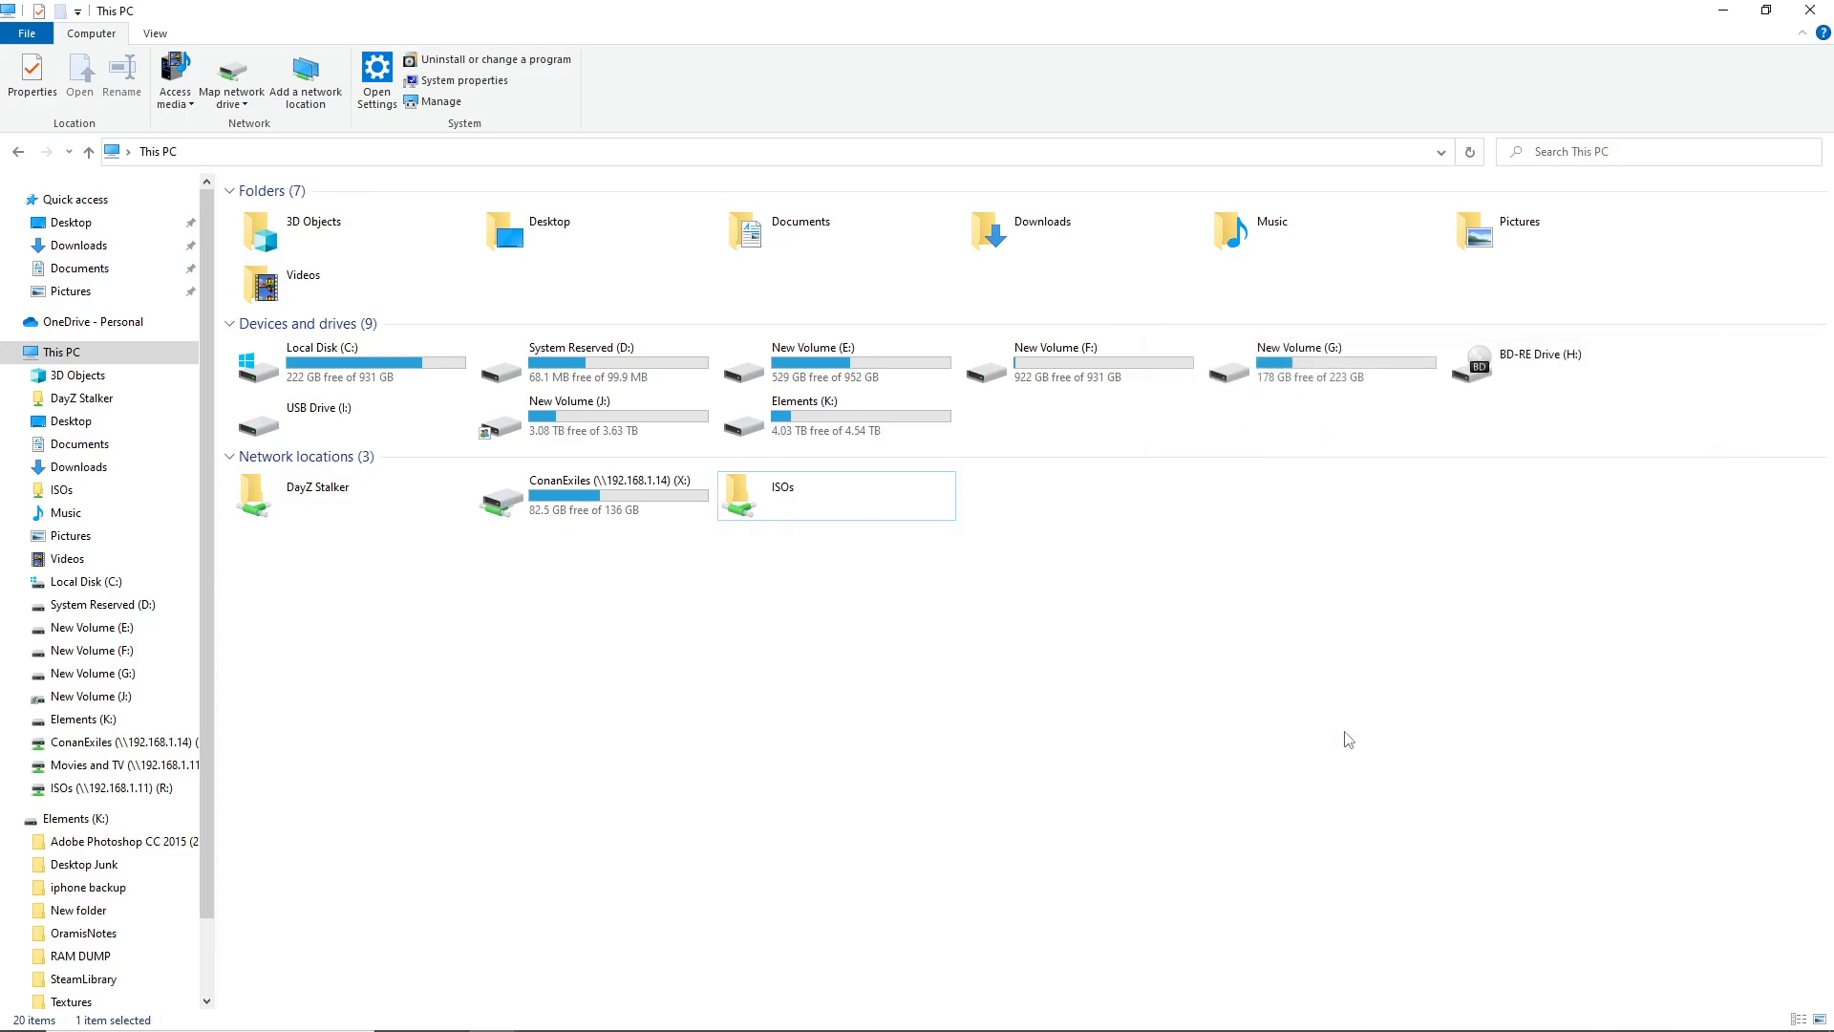
right_click(1041, 653)
left_click(1135, 821)
left_click(1132, 727)
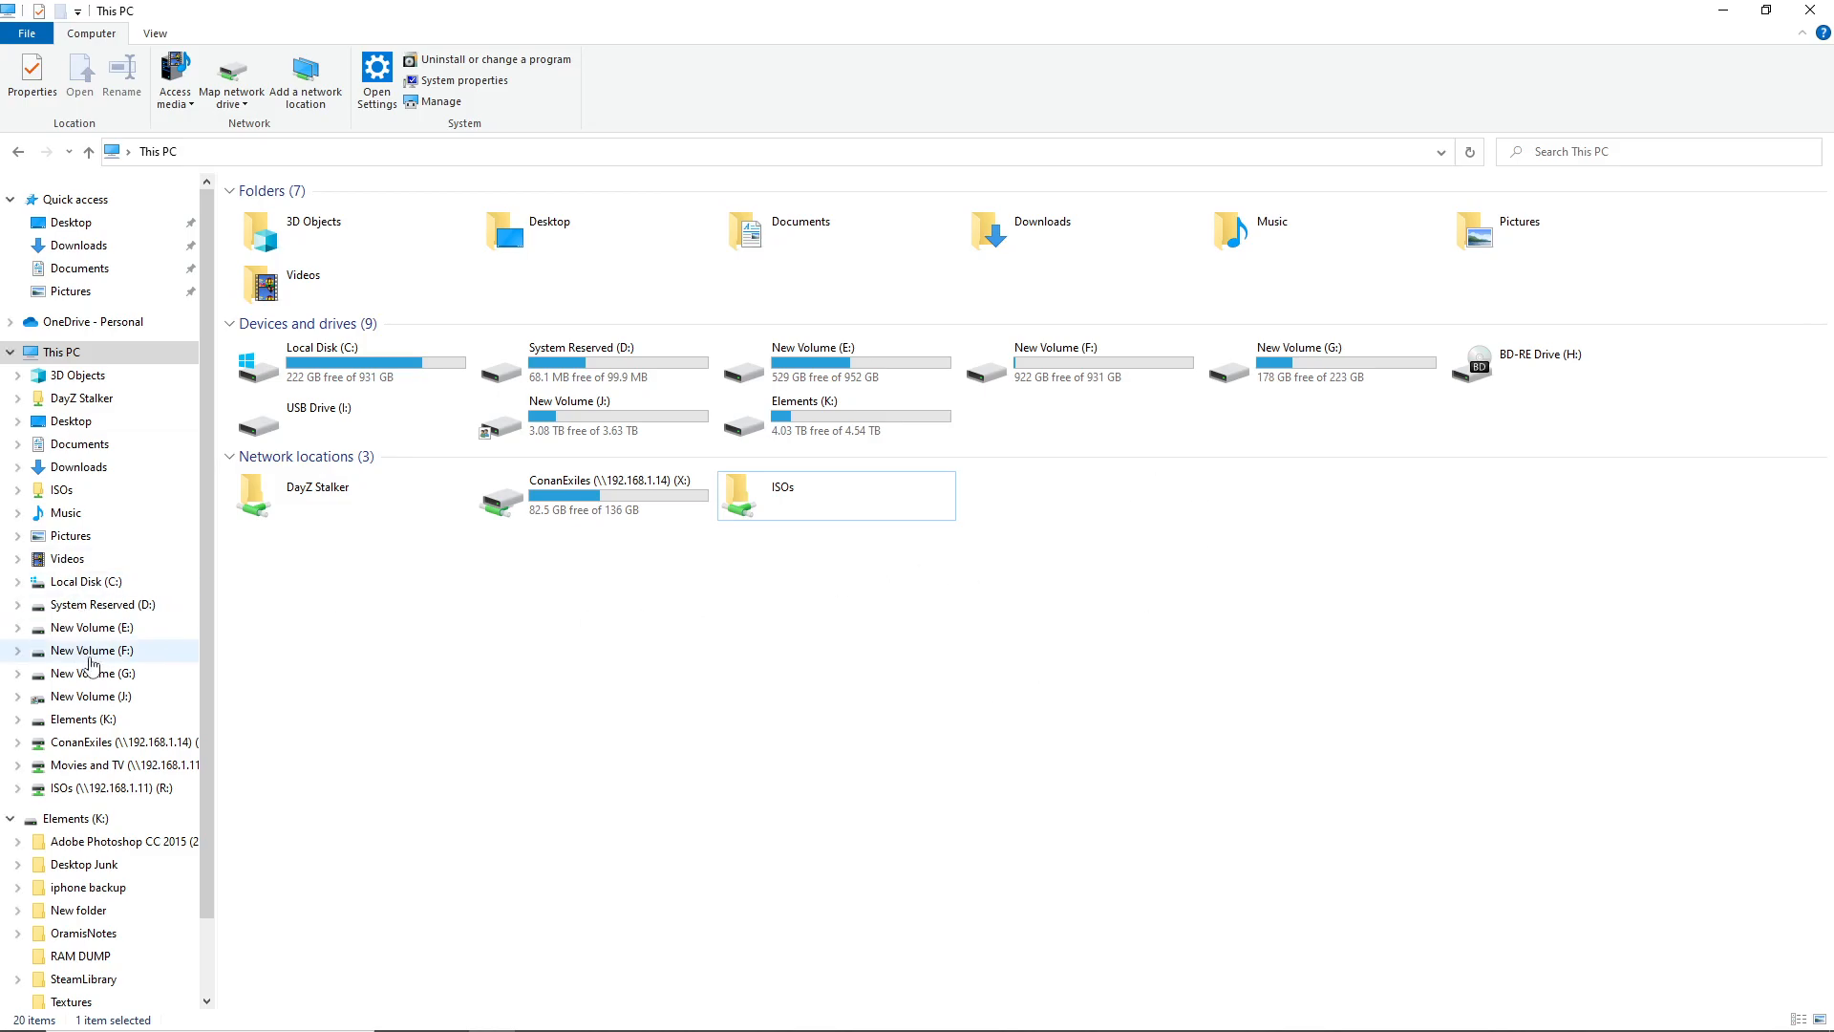
Try opening ISOs (R:) and Movies and TV (Z:), dismiss each unavailable error, return to This PC
left_click(86, 788)
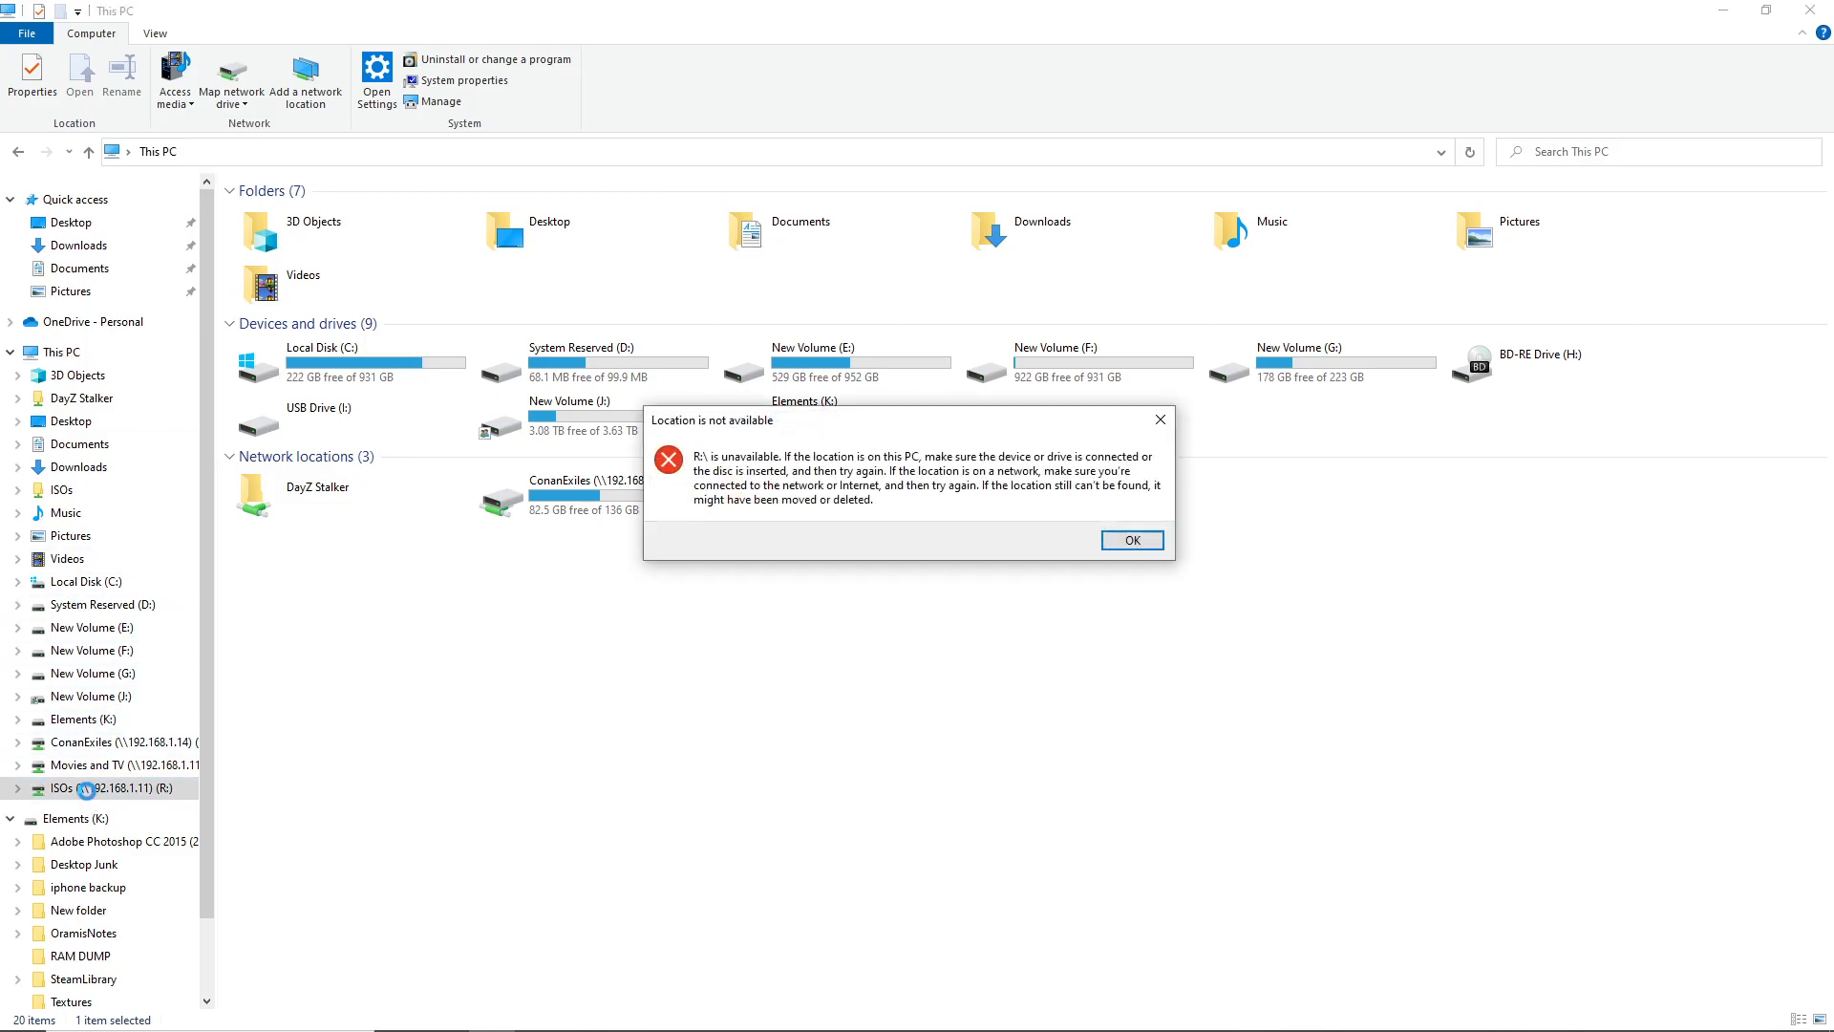
left_click(1119, 545)
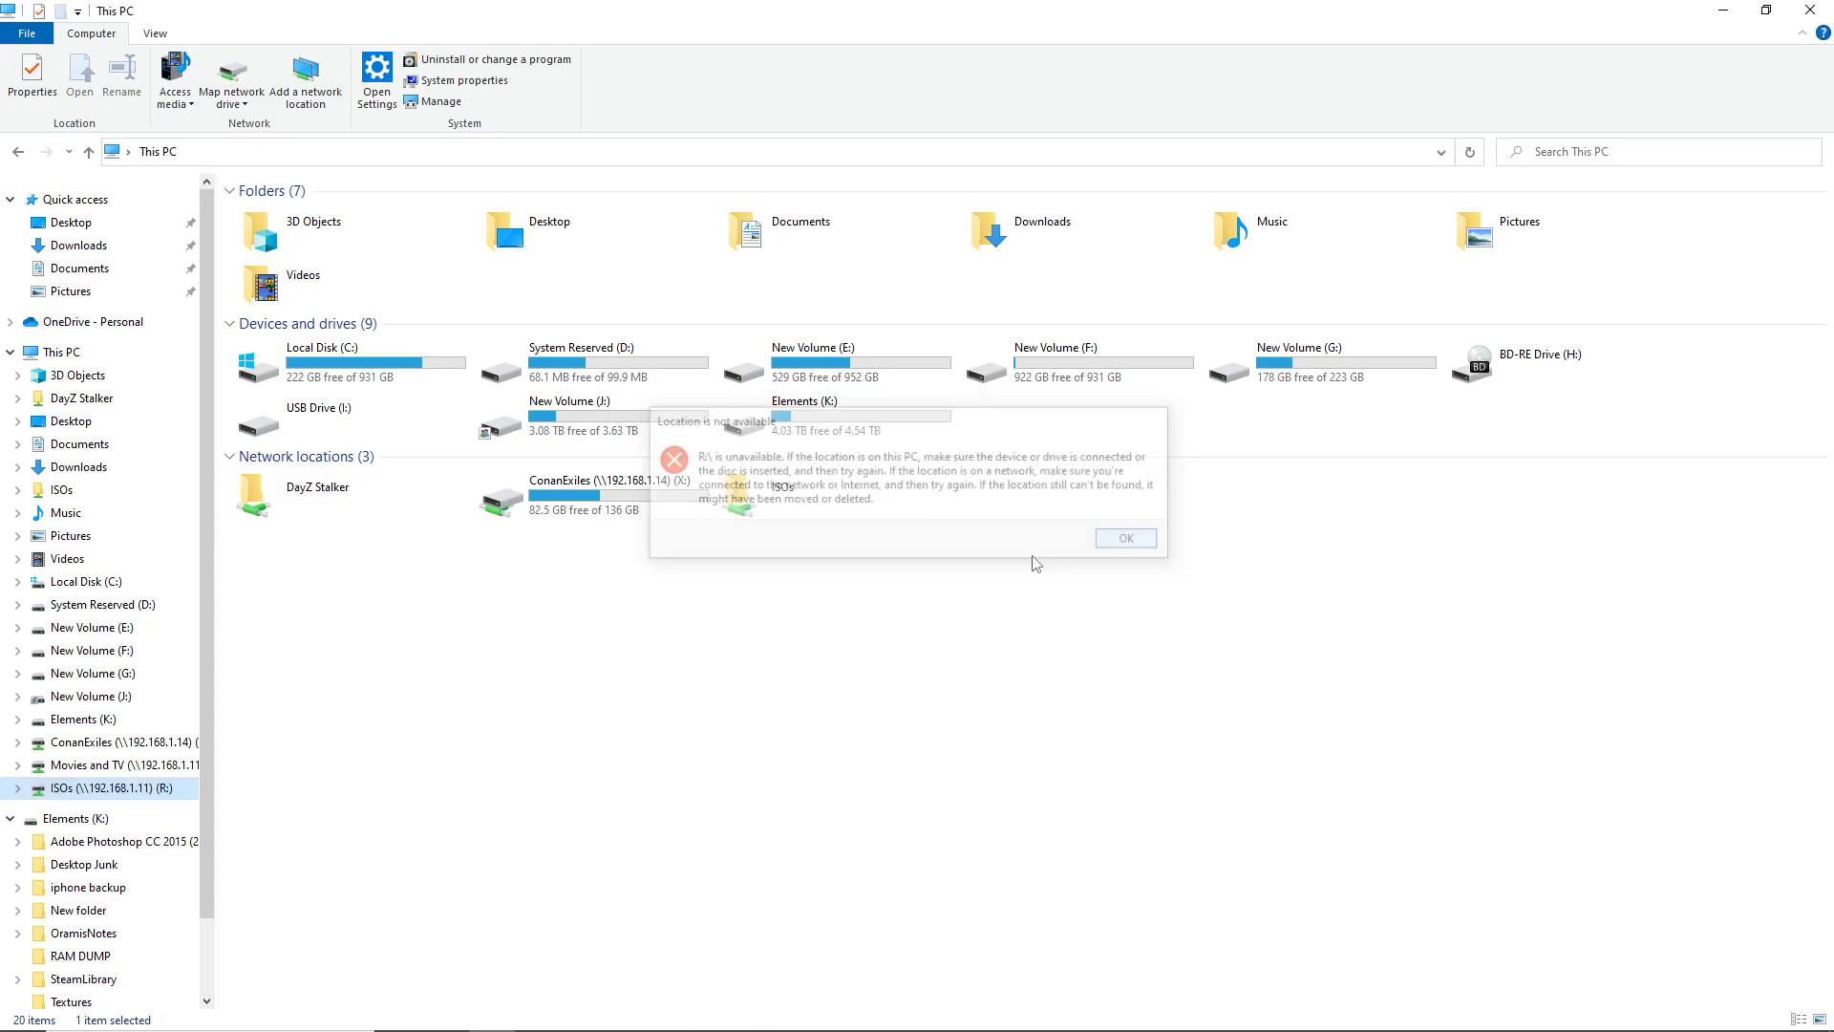
left_click(86, 765)
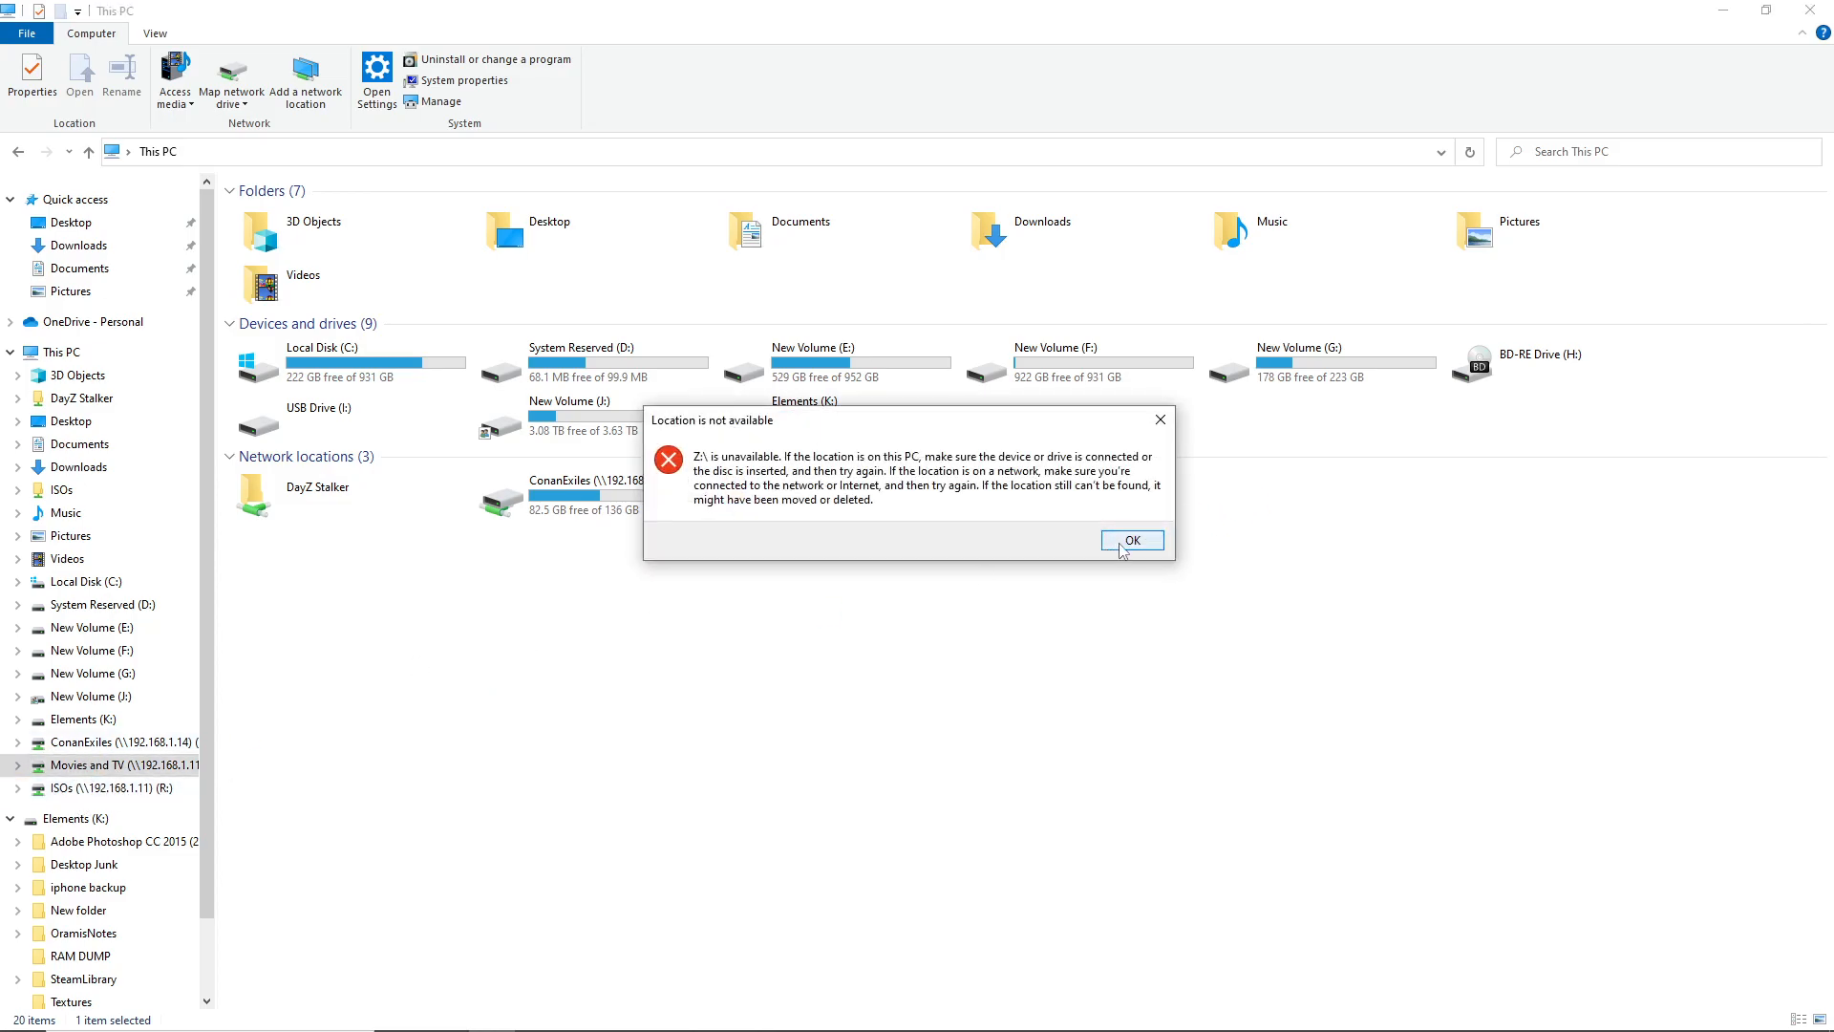
left_click(1122, 546)
right_click(107, 771)
left_click(53, 353)
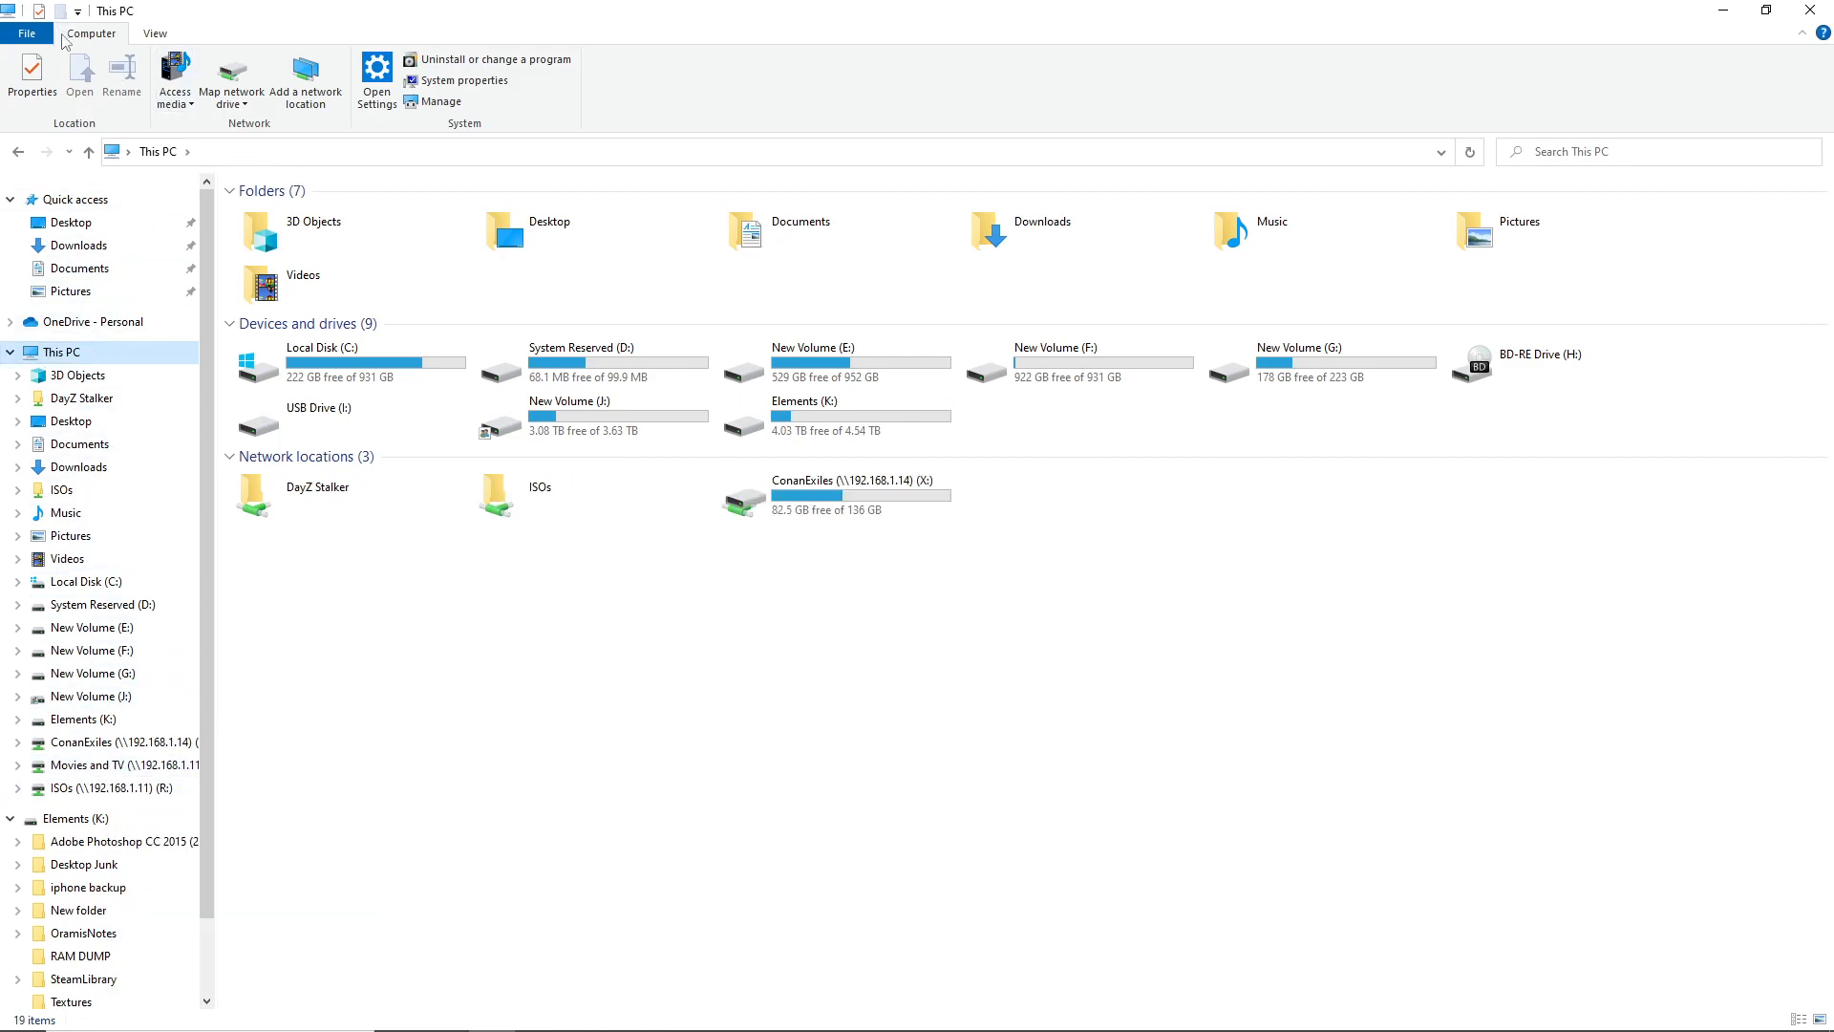
left_click(416, 736)
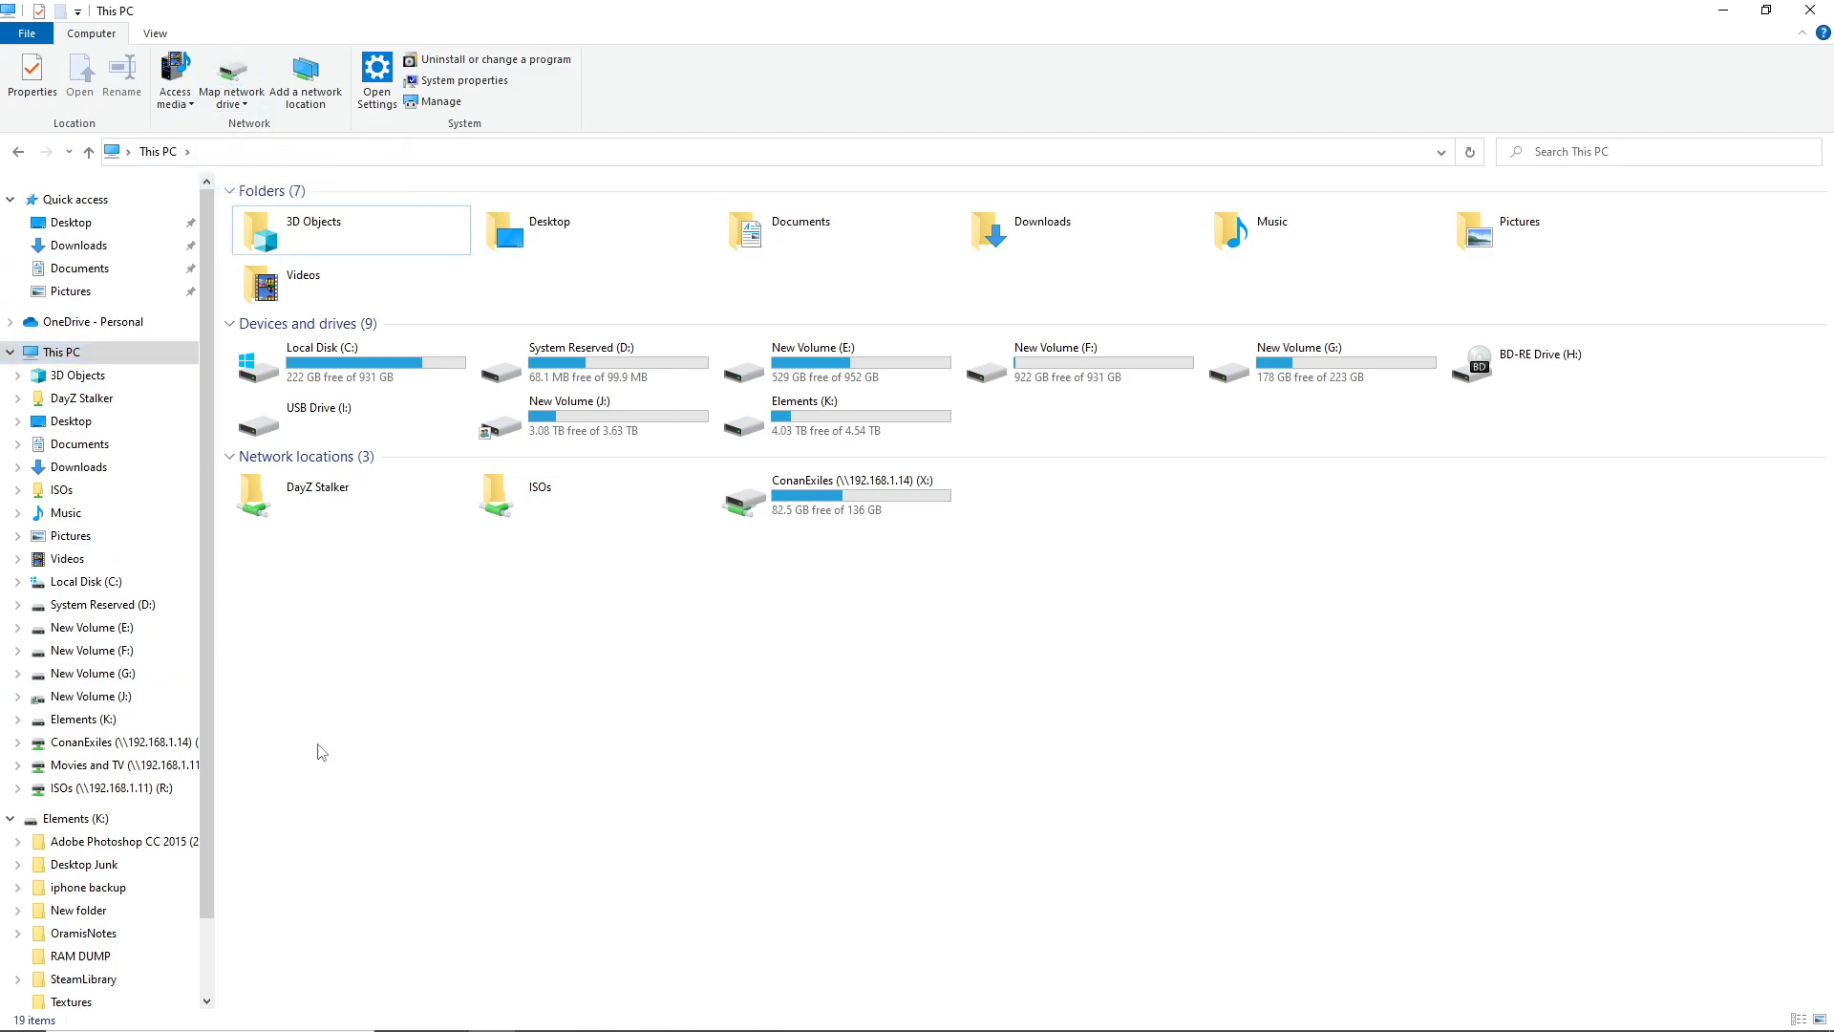
right_click(142, 772)
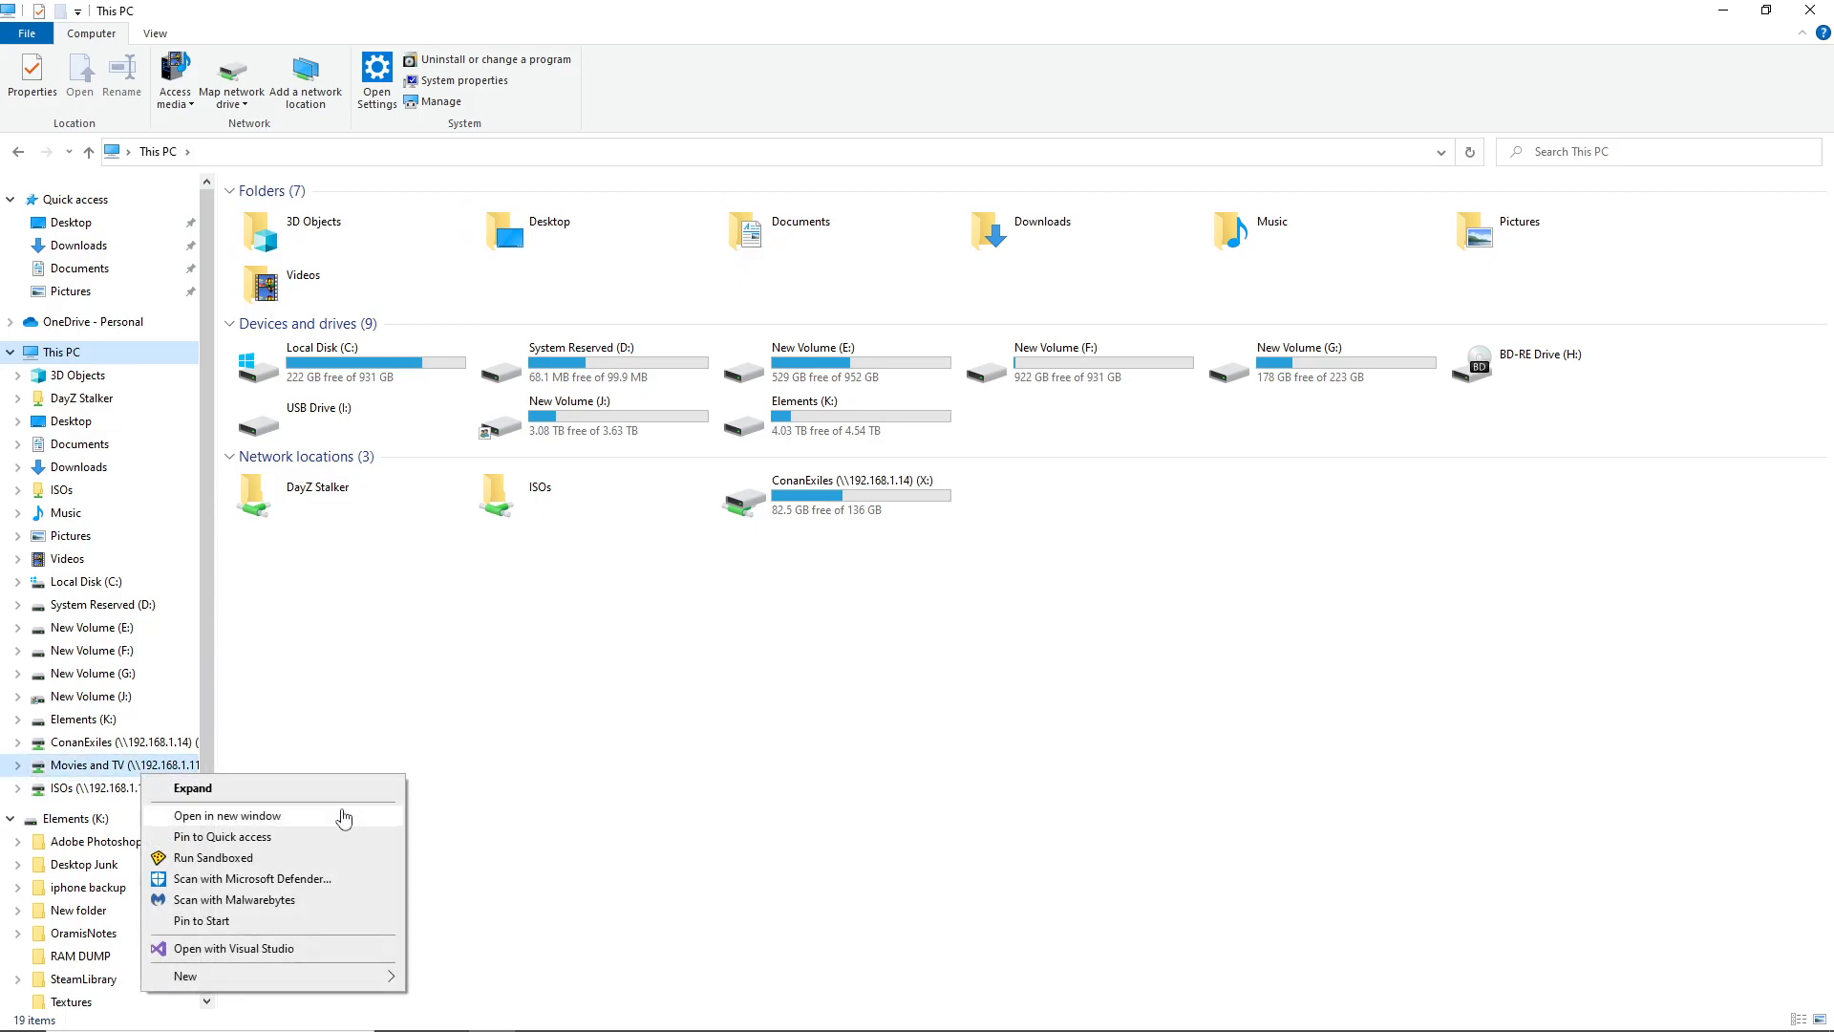
left_click(532, 704)
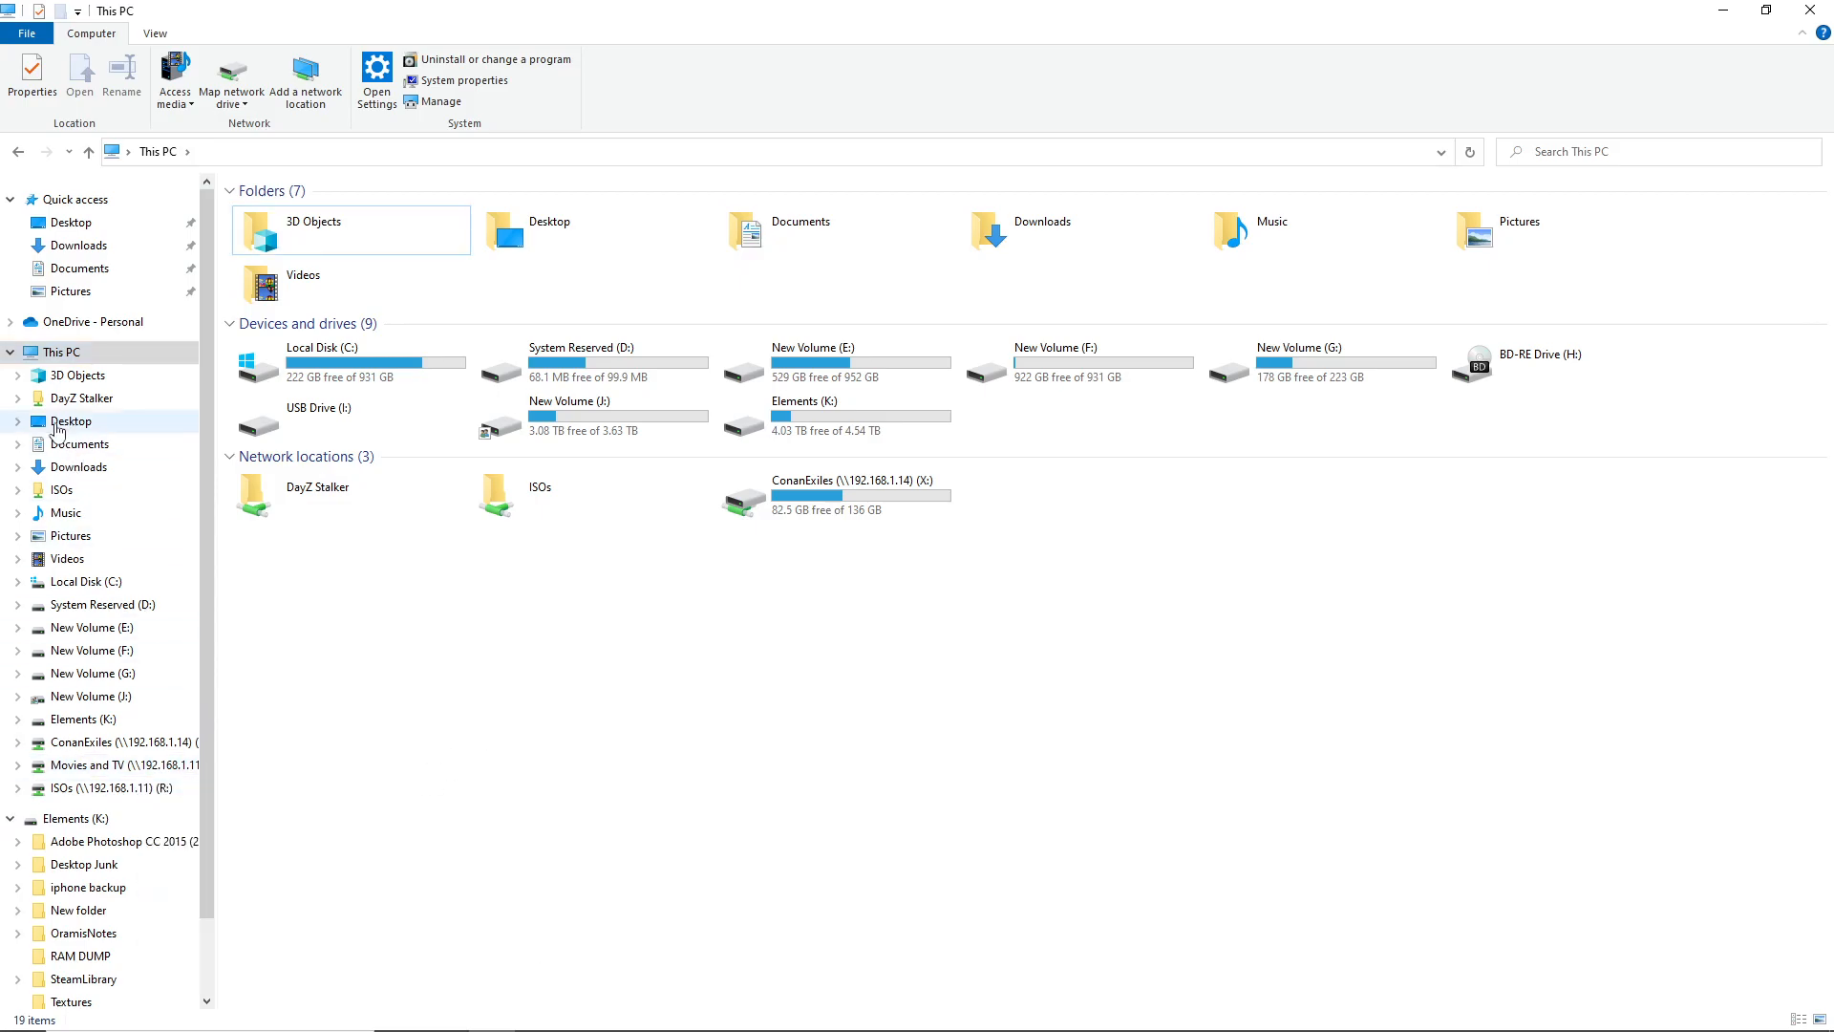
right_click(48, 351)
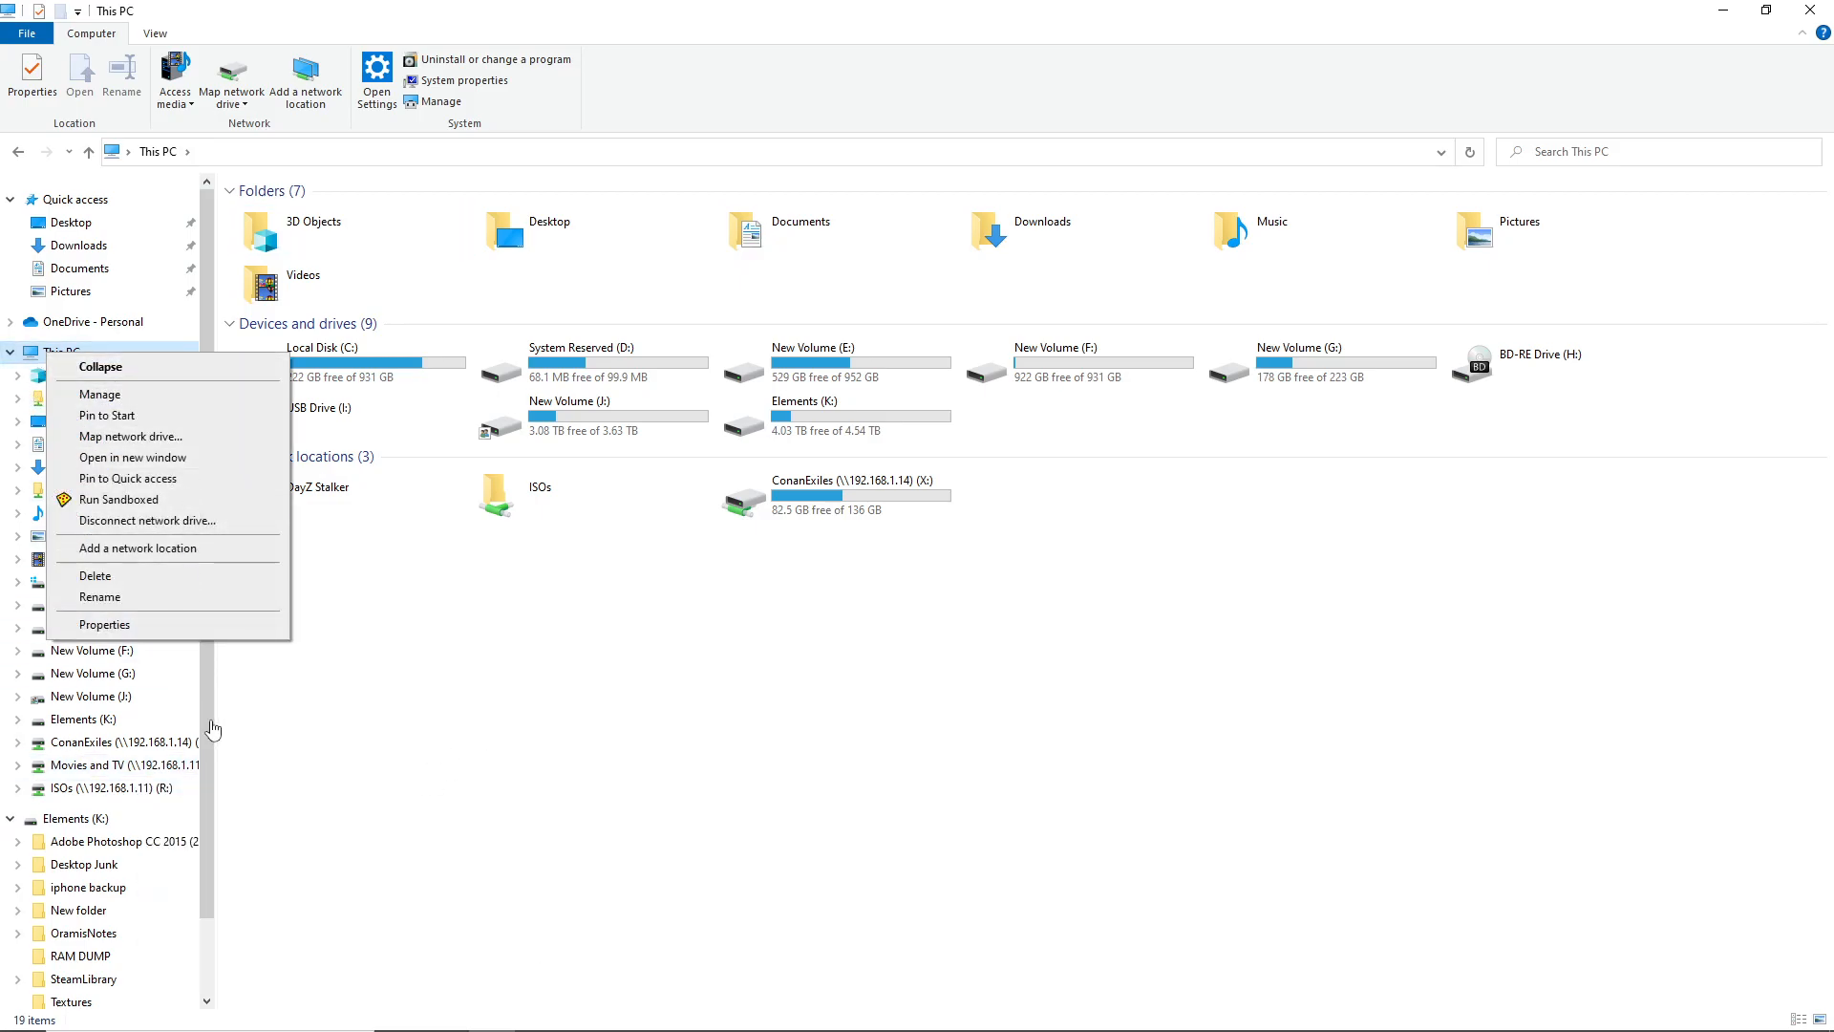
left_click(765, 761)
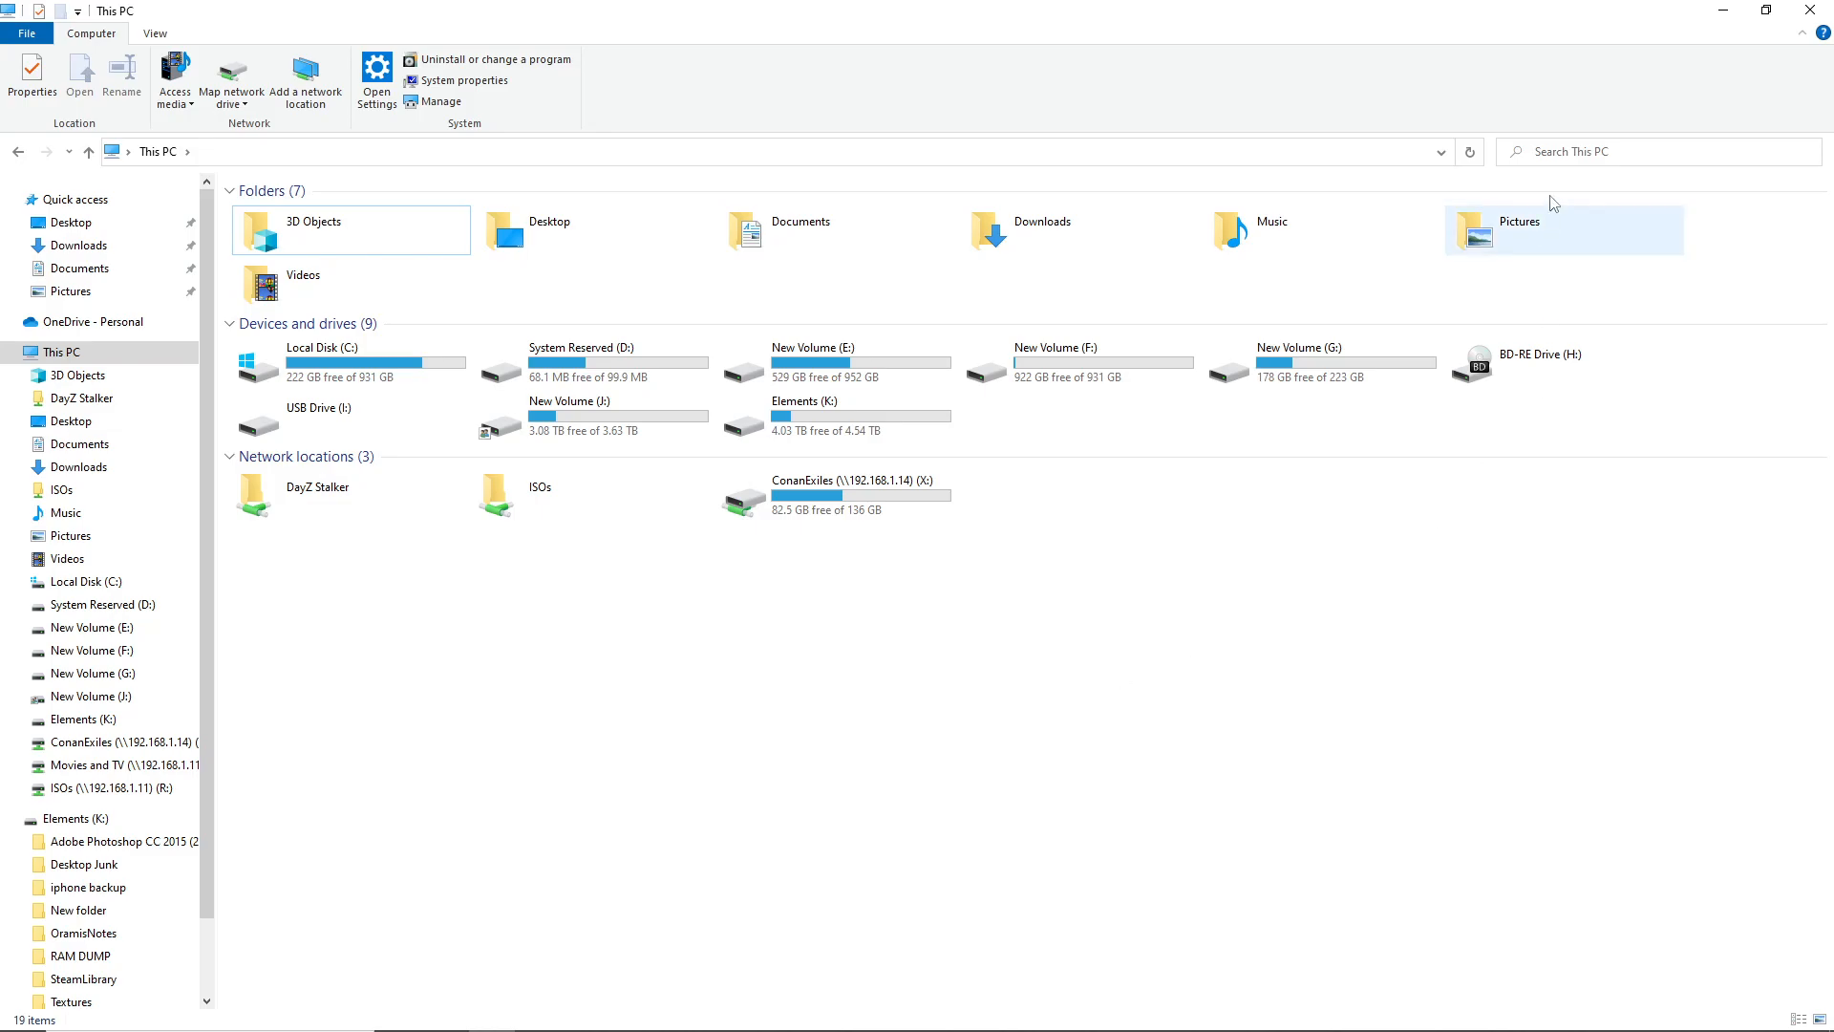
Maximize the server session and view the combined properties of all six D: folders
left_click(1723, 15)
double_click(858, 859)
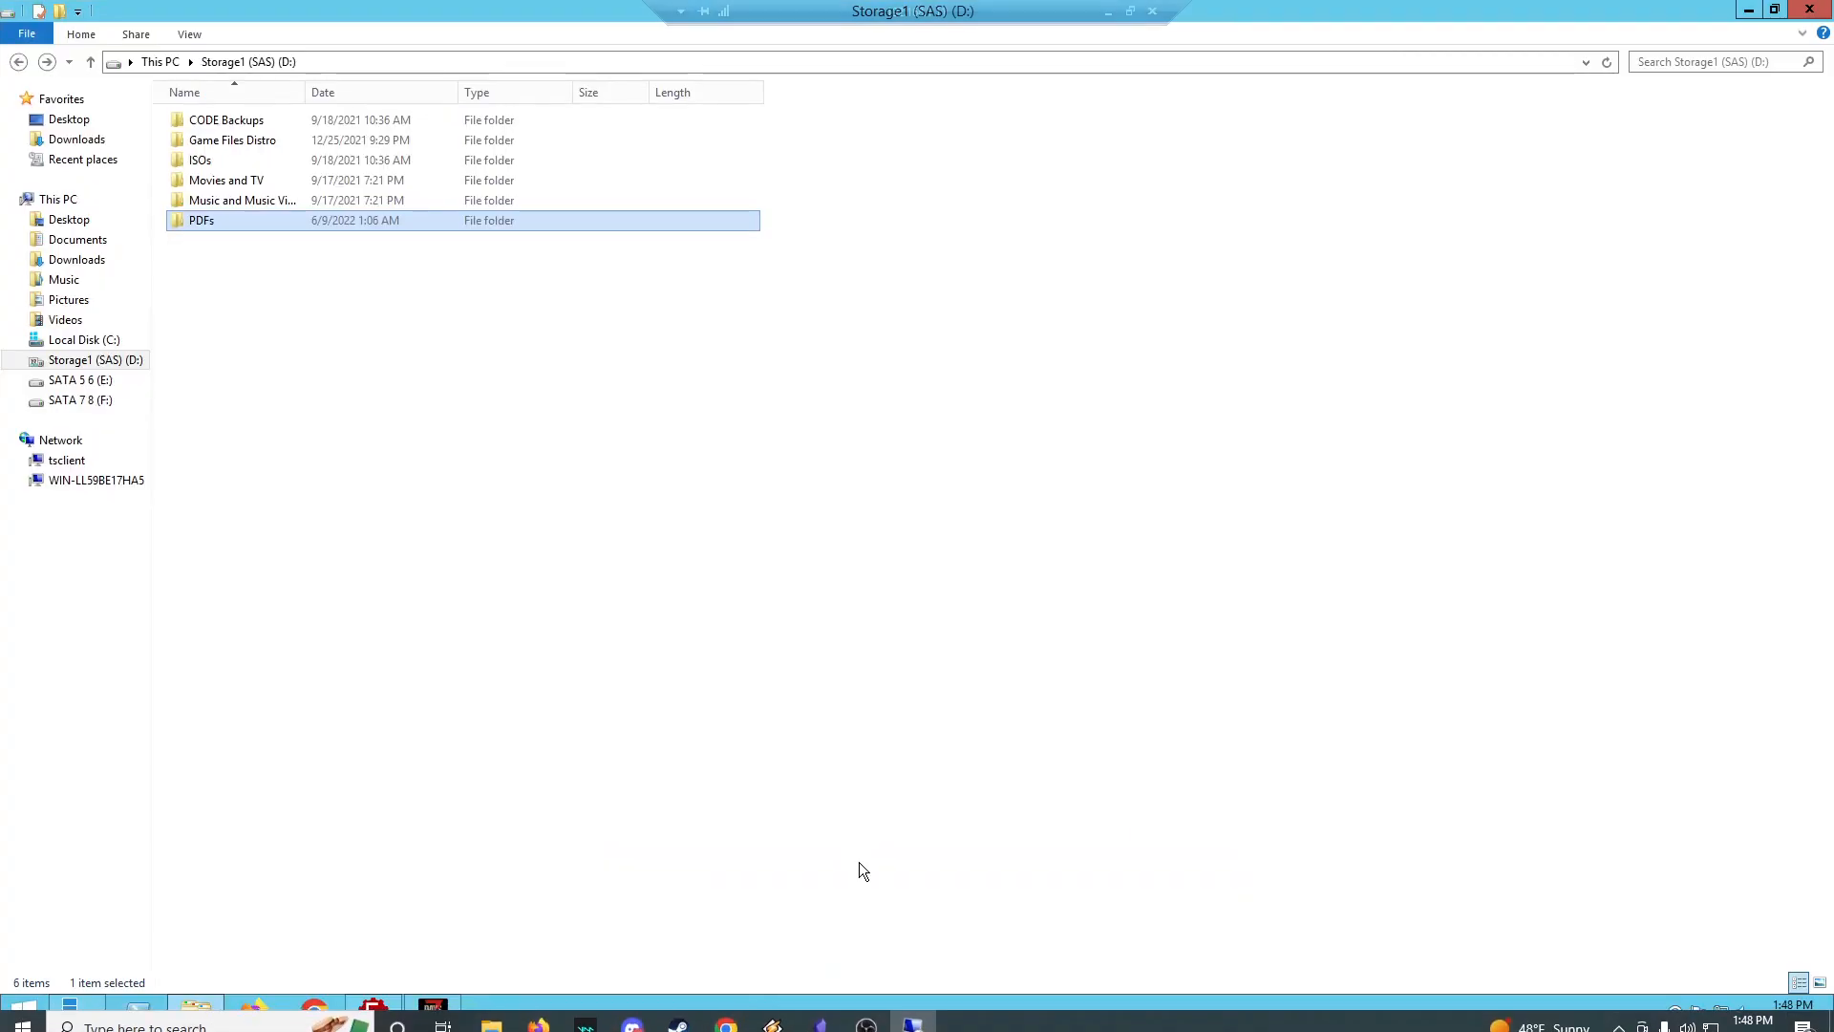
left_click(490, 330)
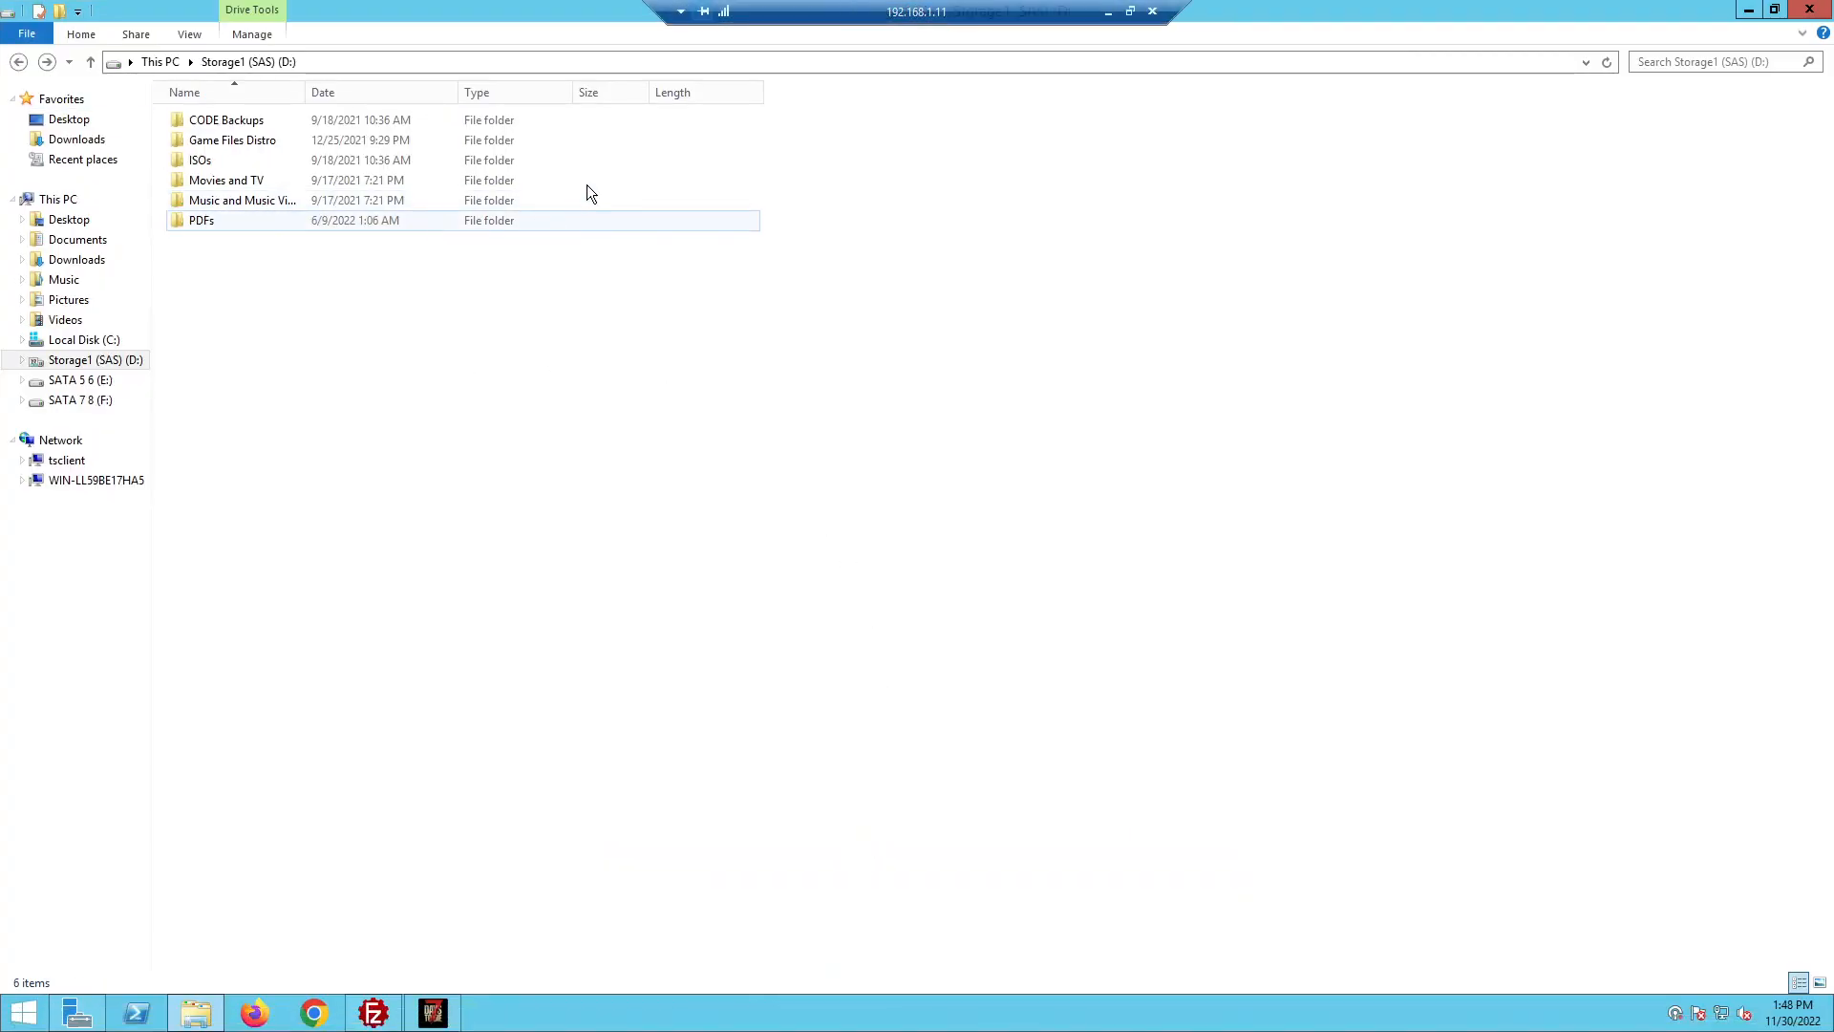
left_click_drag(603, 221, 175, 125)
right_click(239, 147)
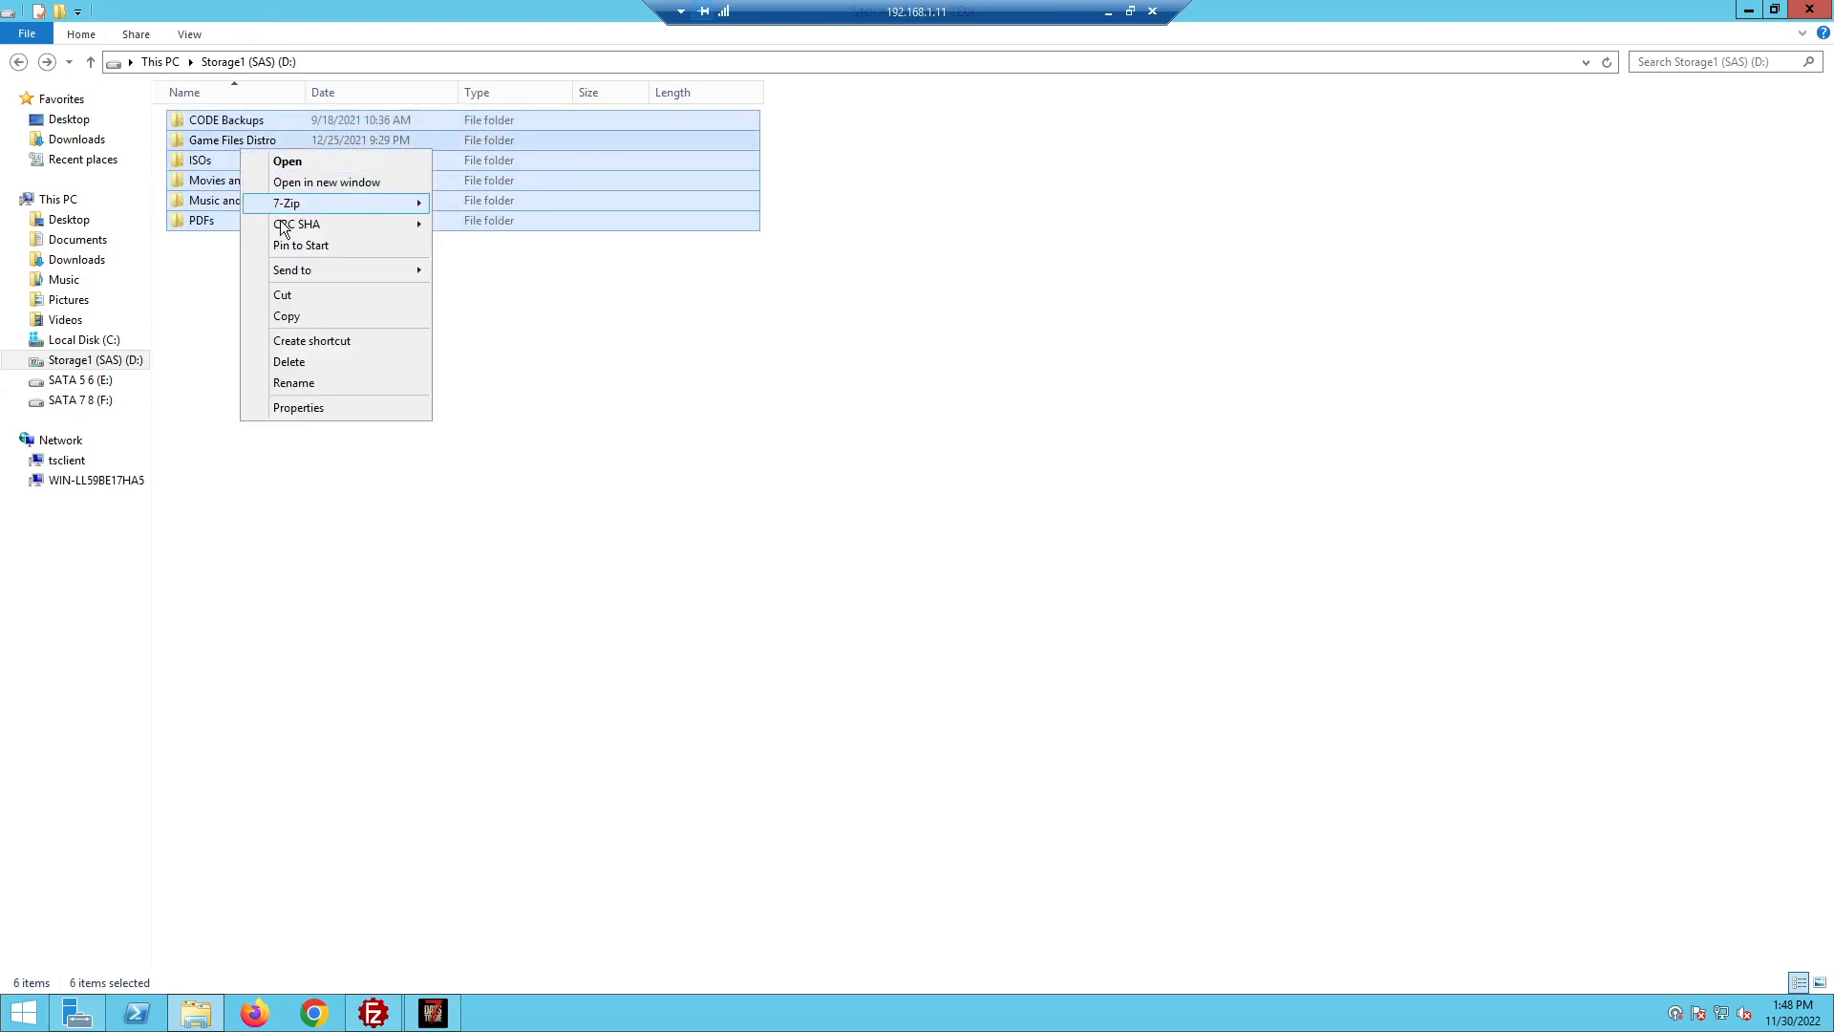
left_click(327, 399)
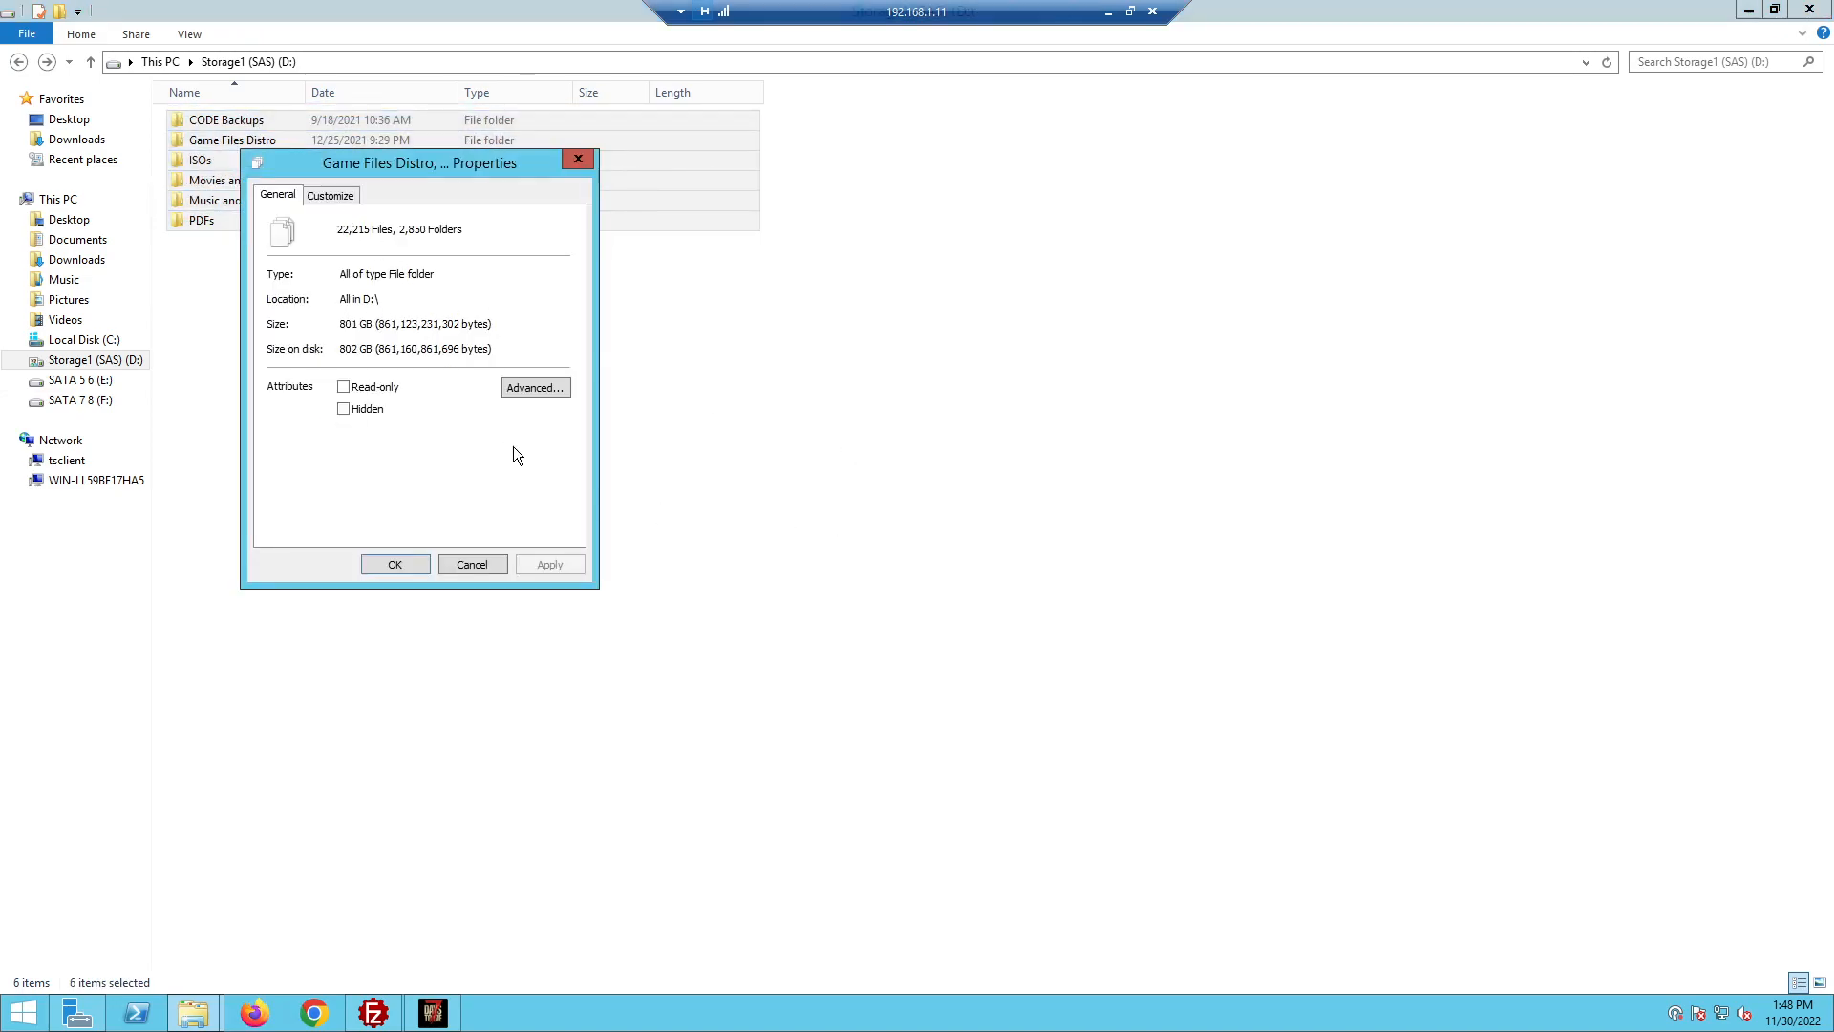
left_click(472, 566)
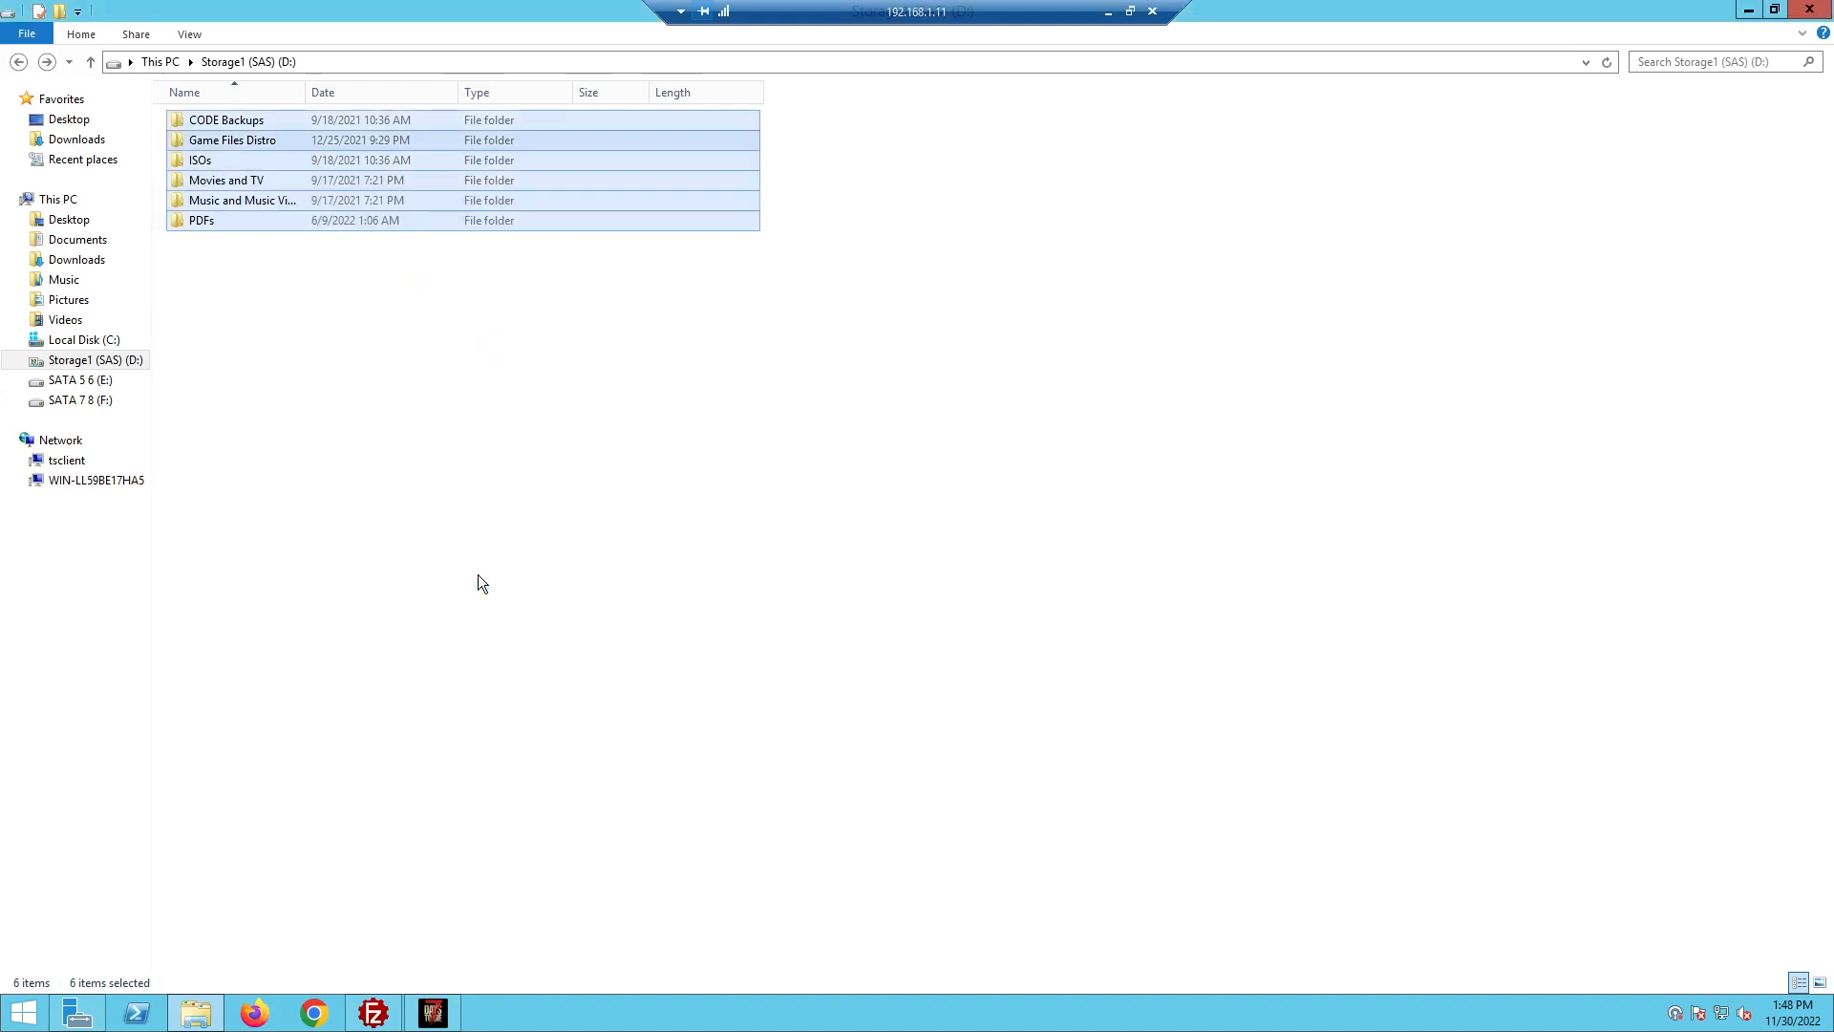
left_click(535, 554)
Check the Sharing tab of the CODE Backups folder properties, closing without changes
left_click(216, 125)
right_click(216, 124)
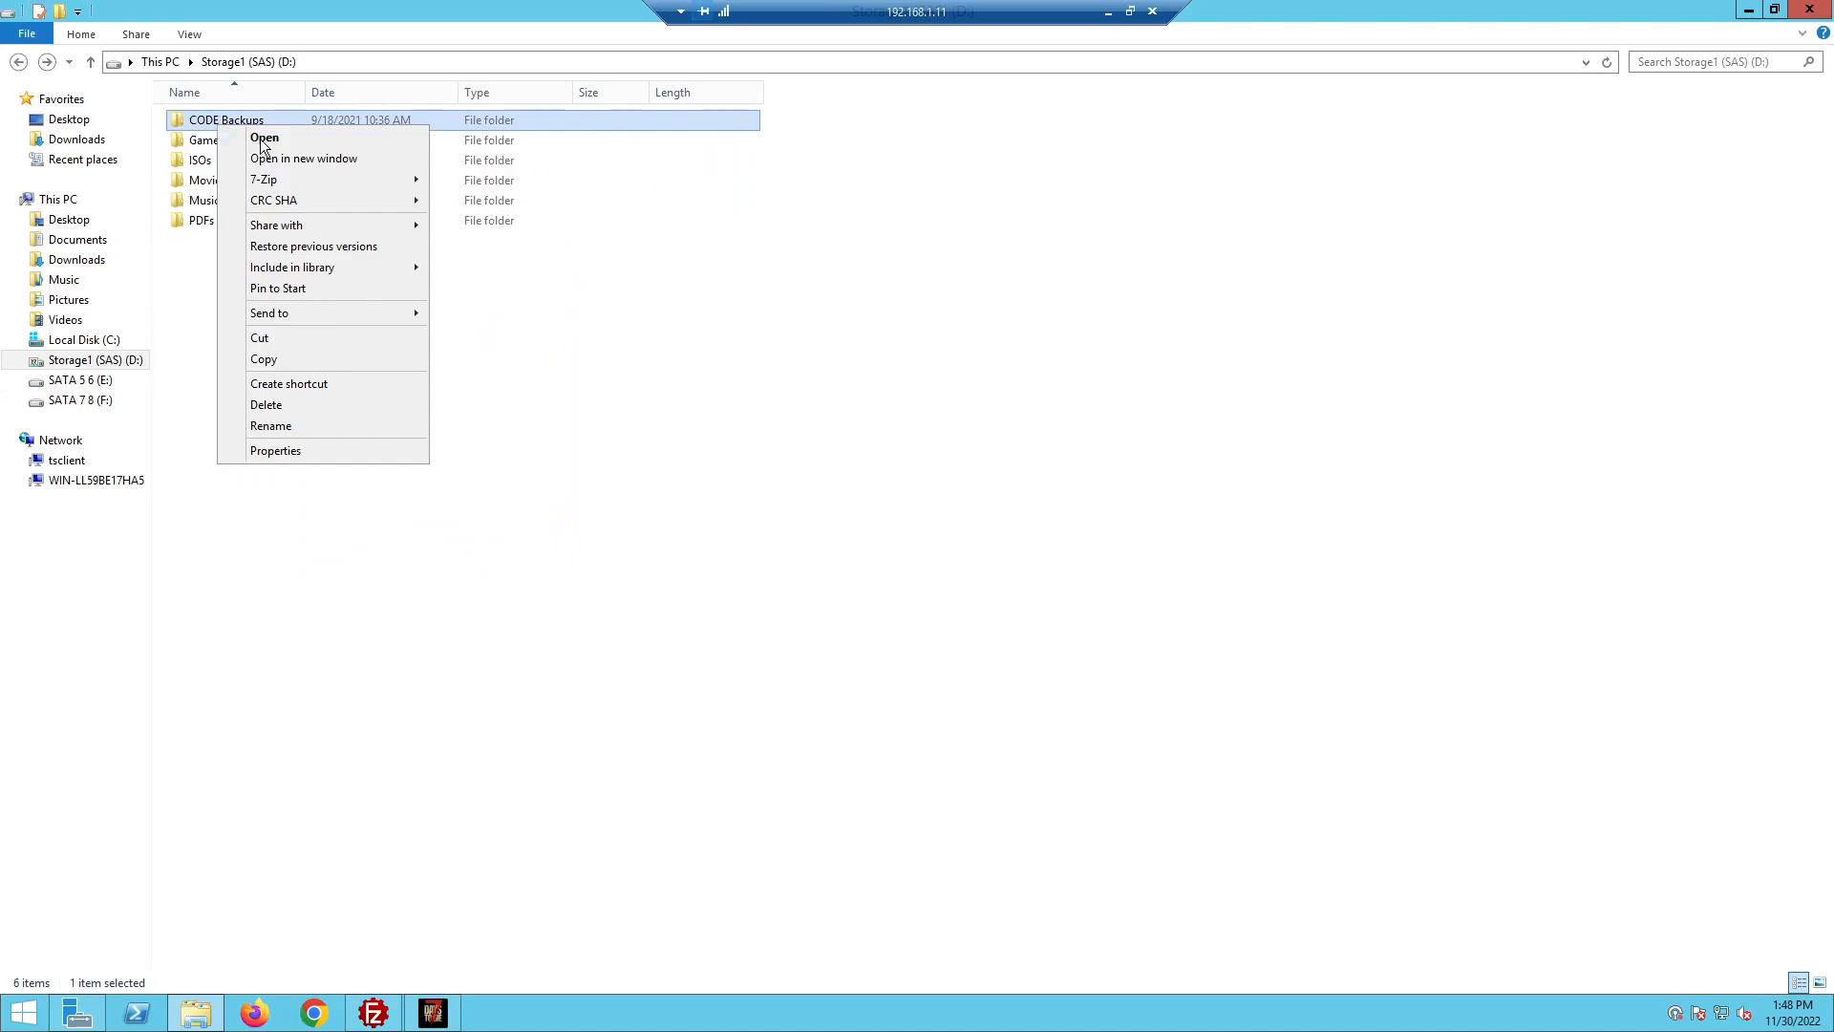
left_click(292, 451)
left_click(299, 172)
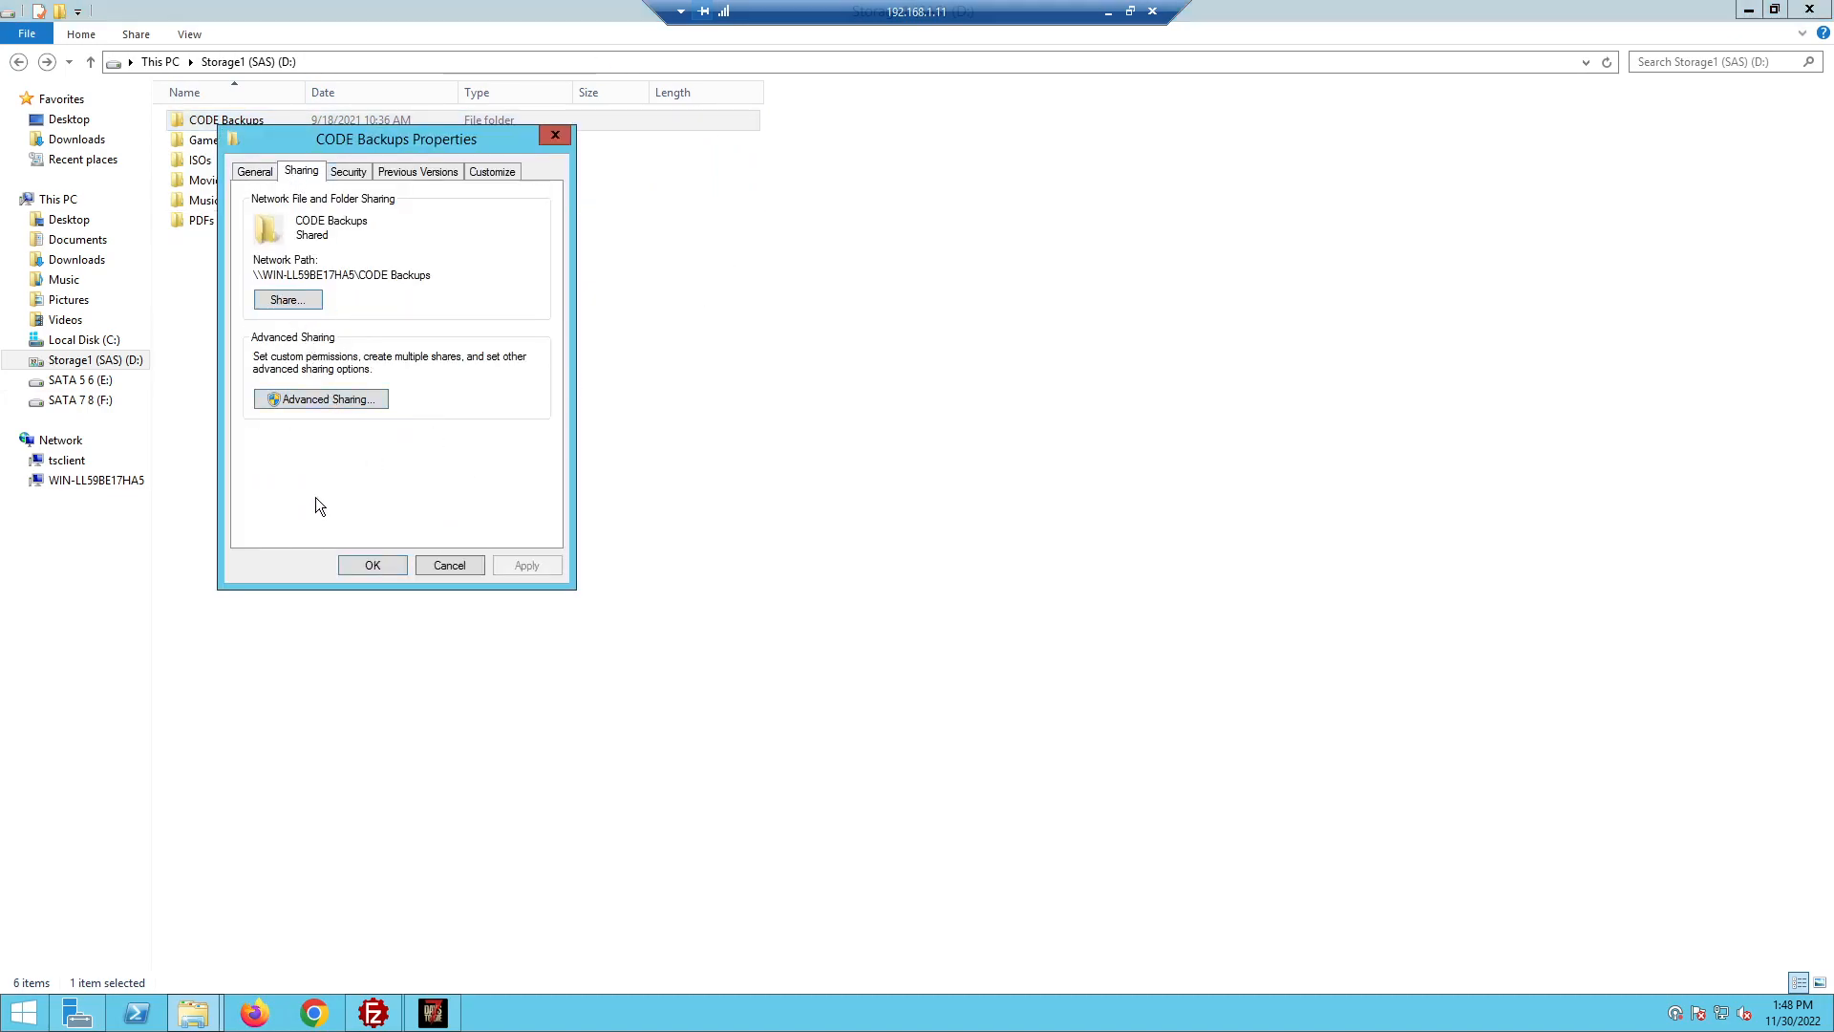
left_click(449, 565)
left_click(1144, 346)
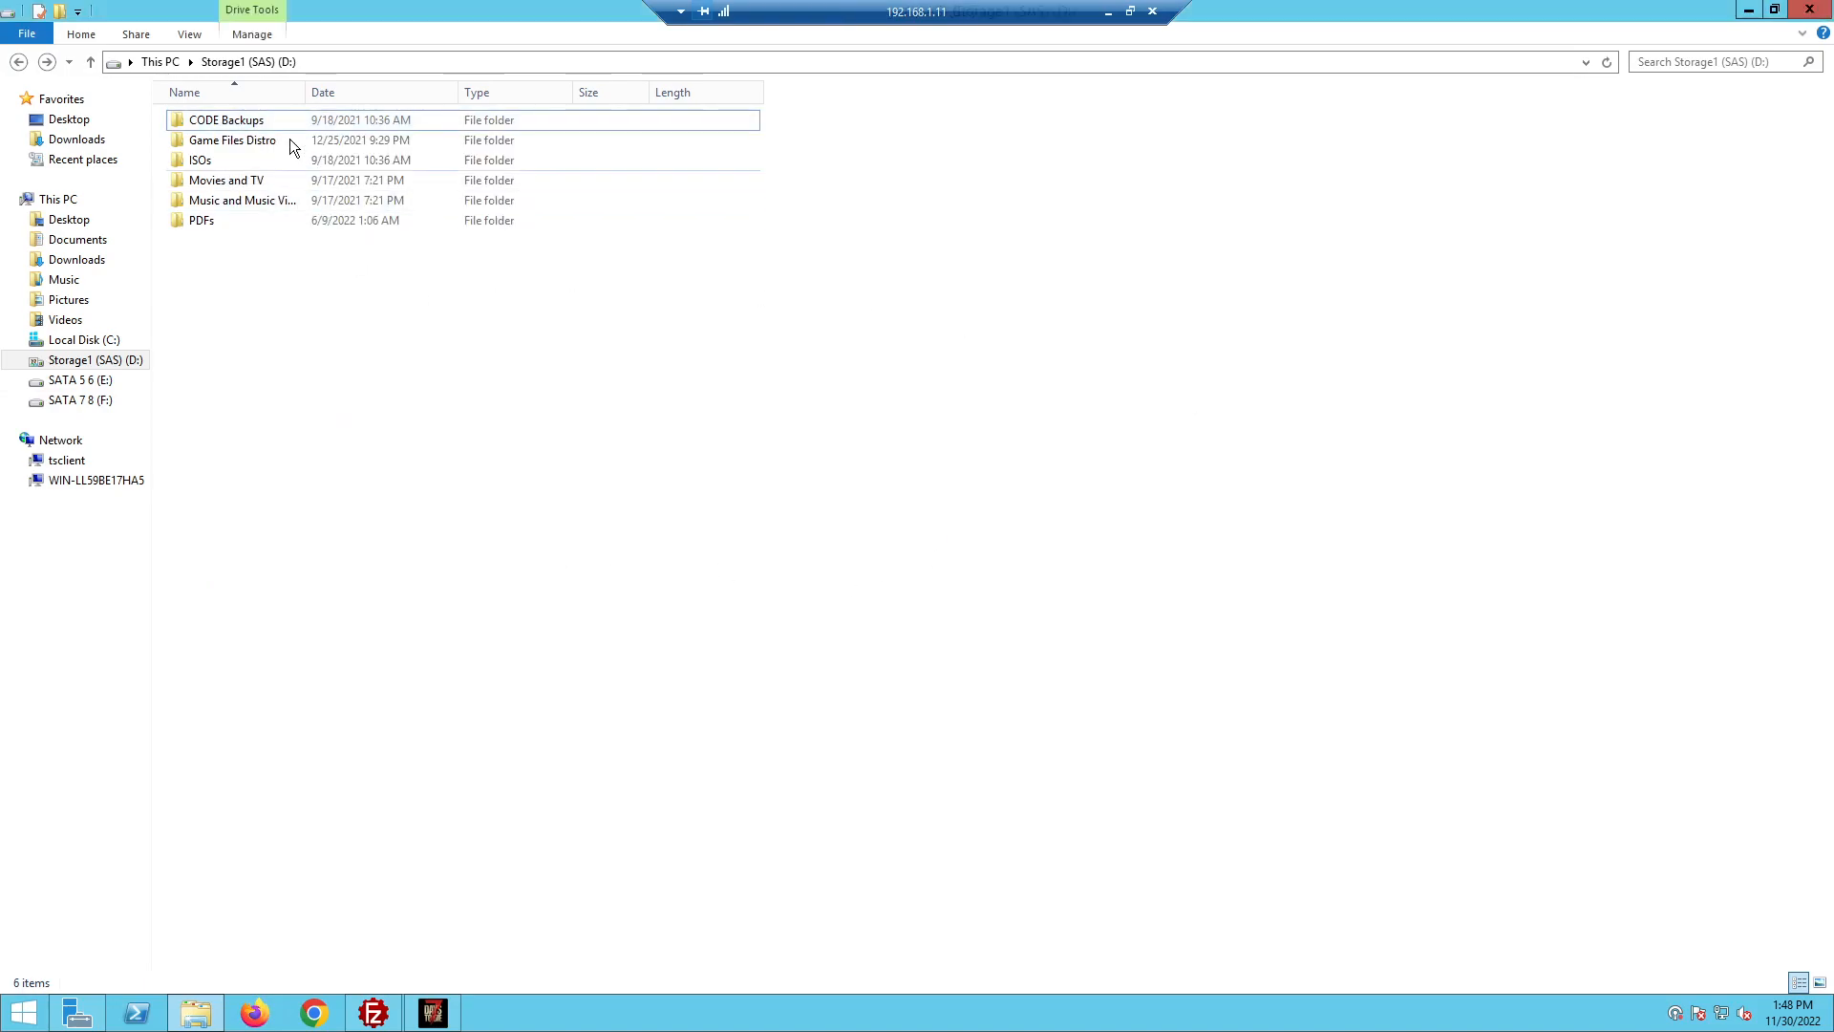
left_click(216, 118)
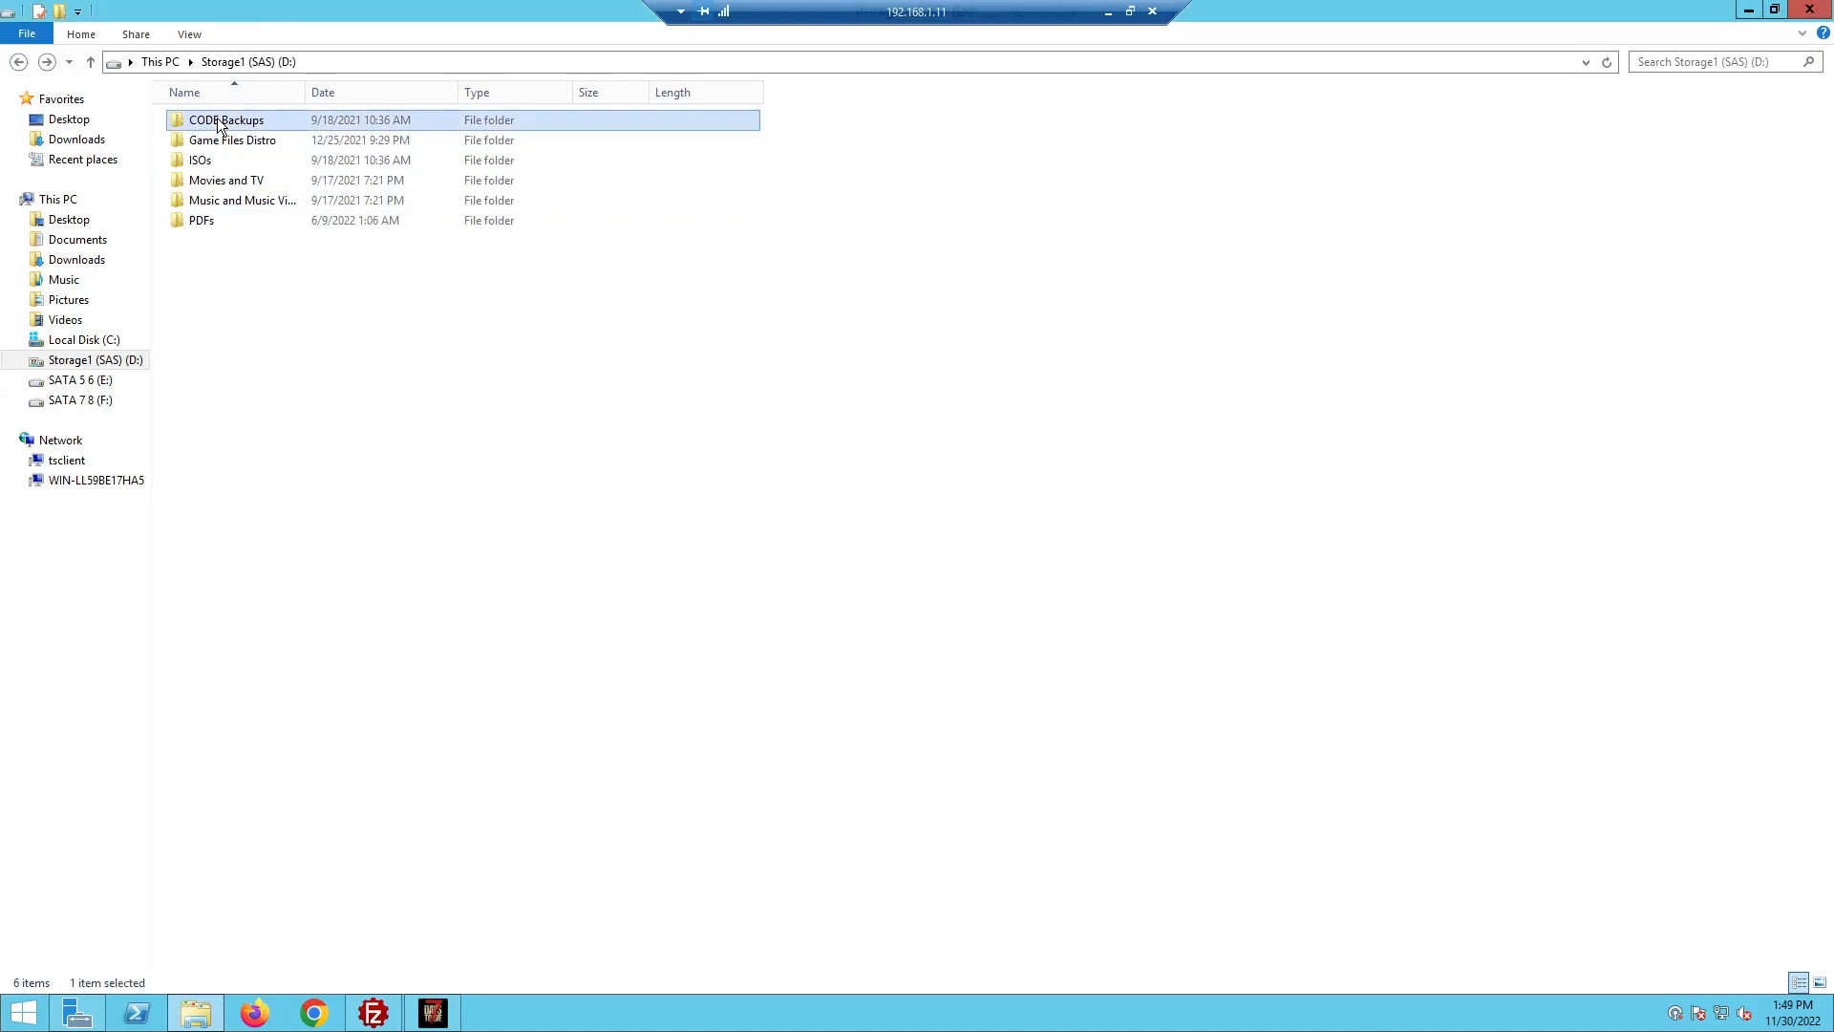
right_click(215, 118)
left_click(267, 446)
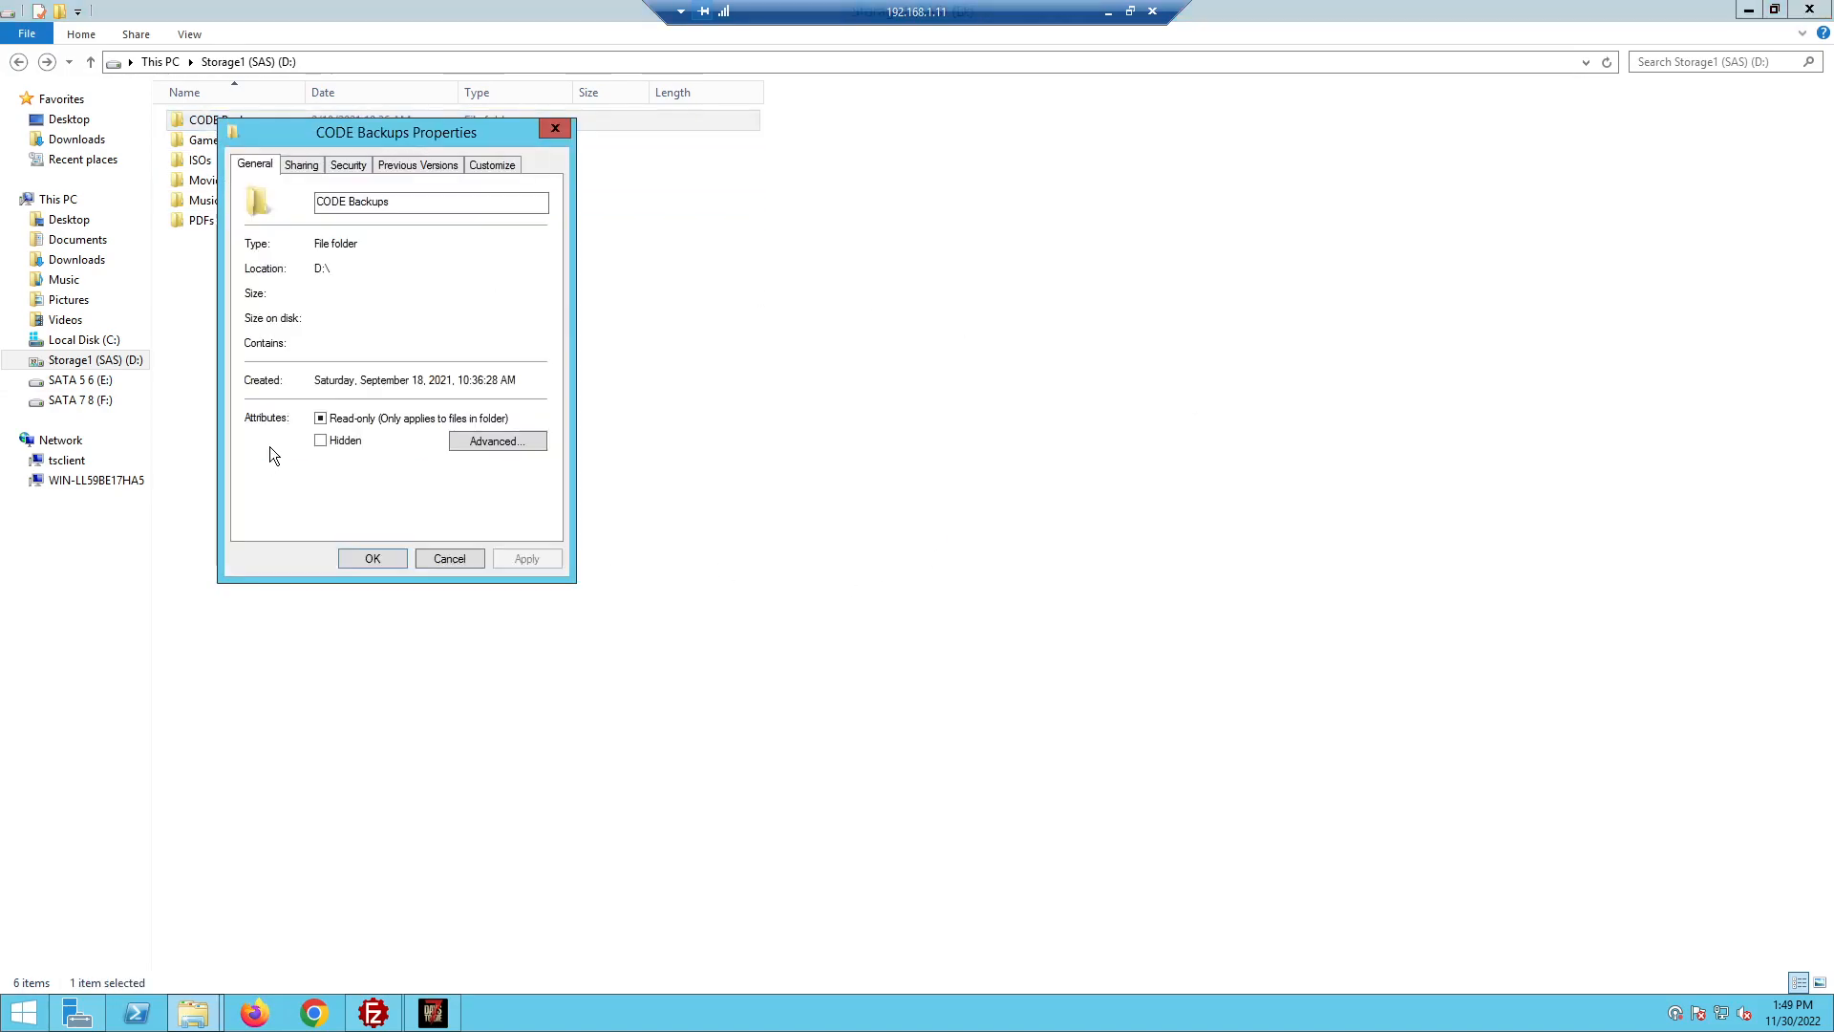
left_click(304, 167)
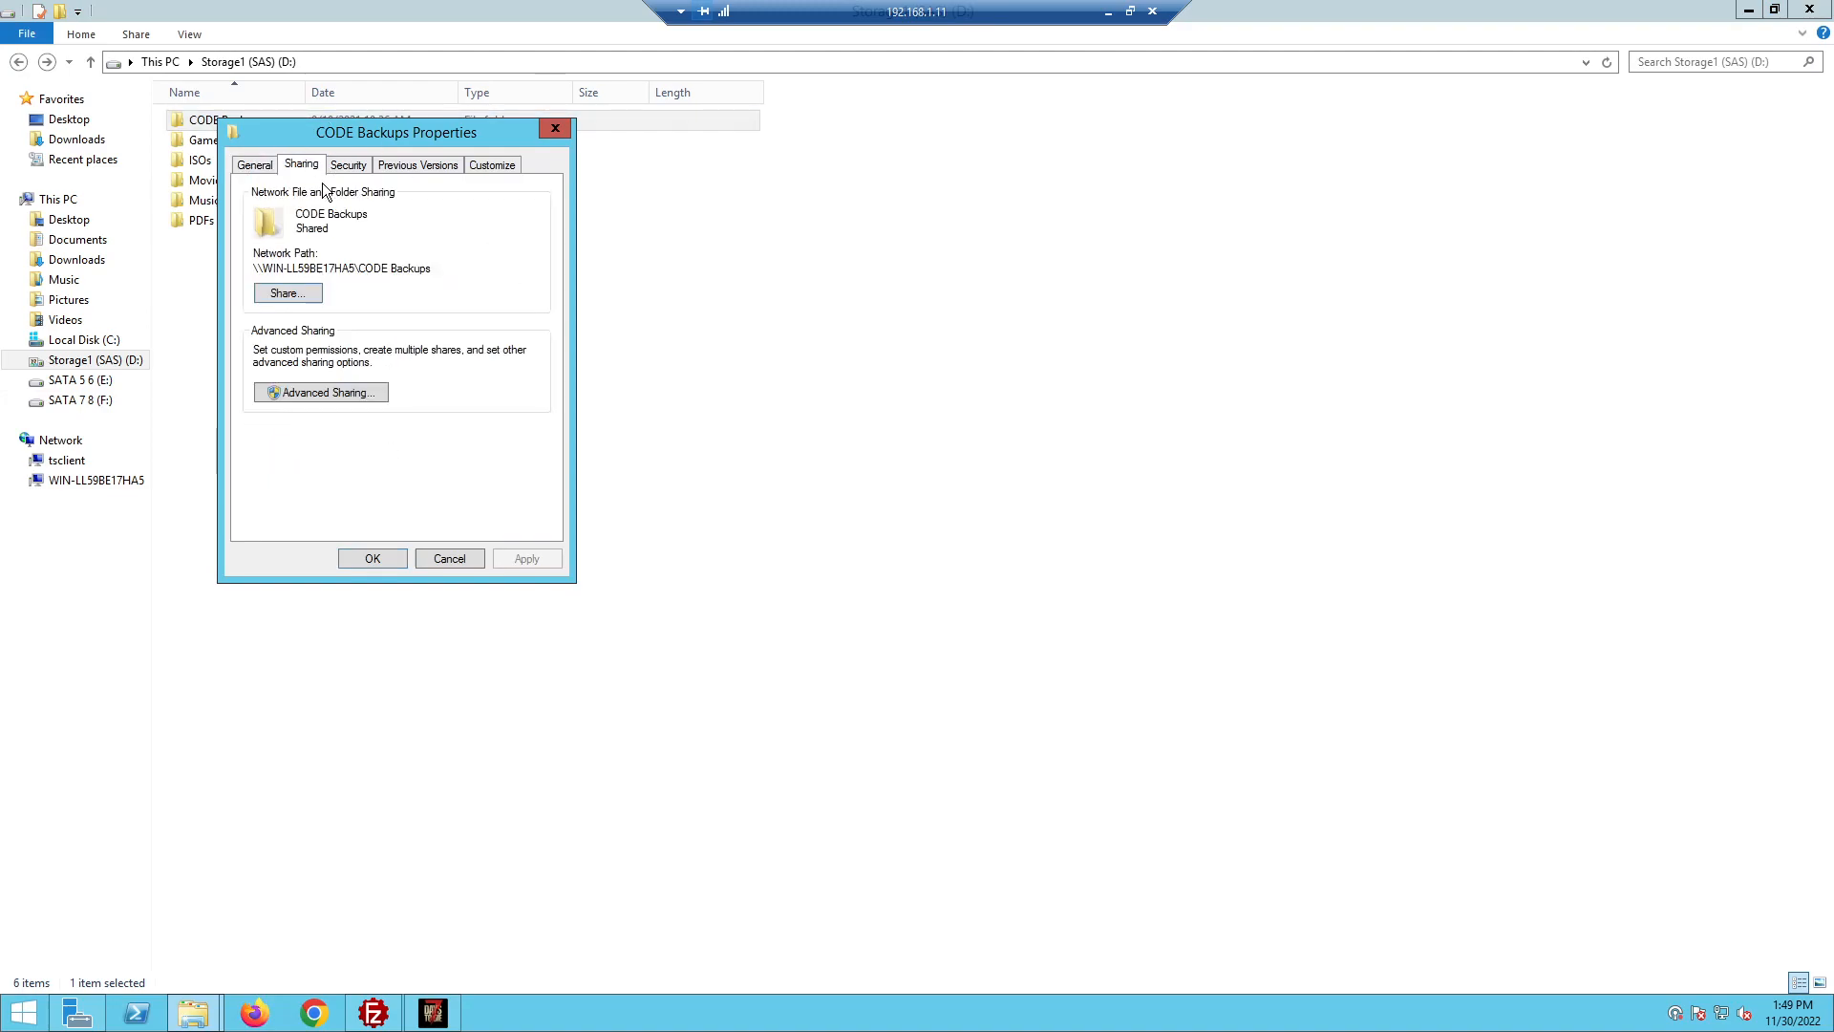
left_click(463, 560)
right_click(229, 119)
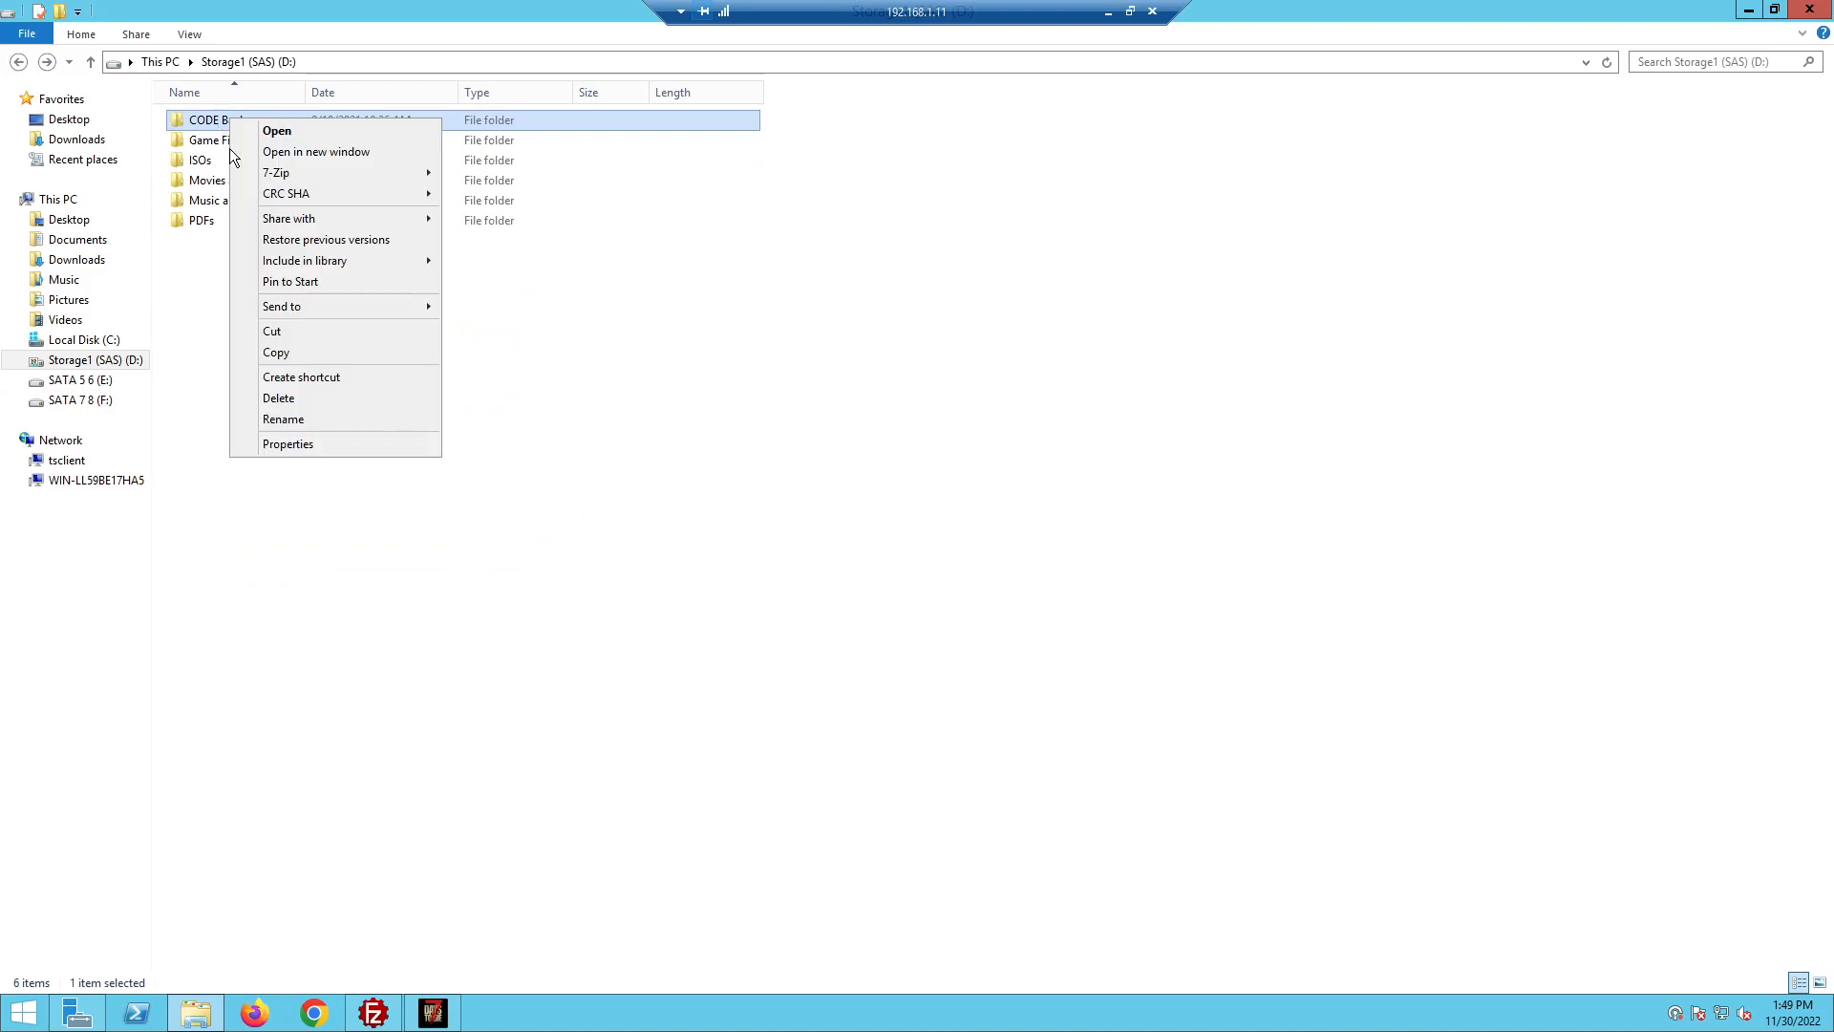
mouse_move(311, 219)
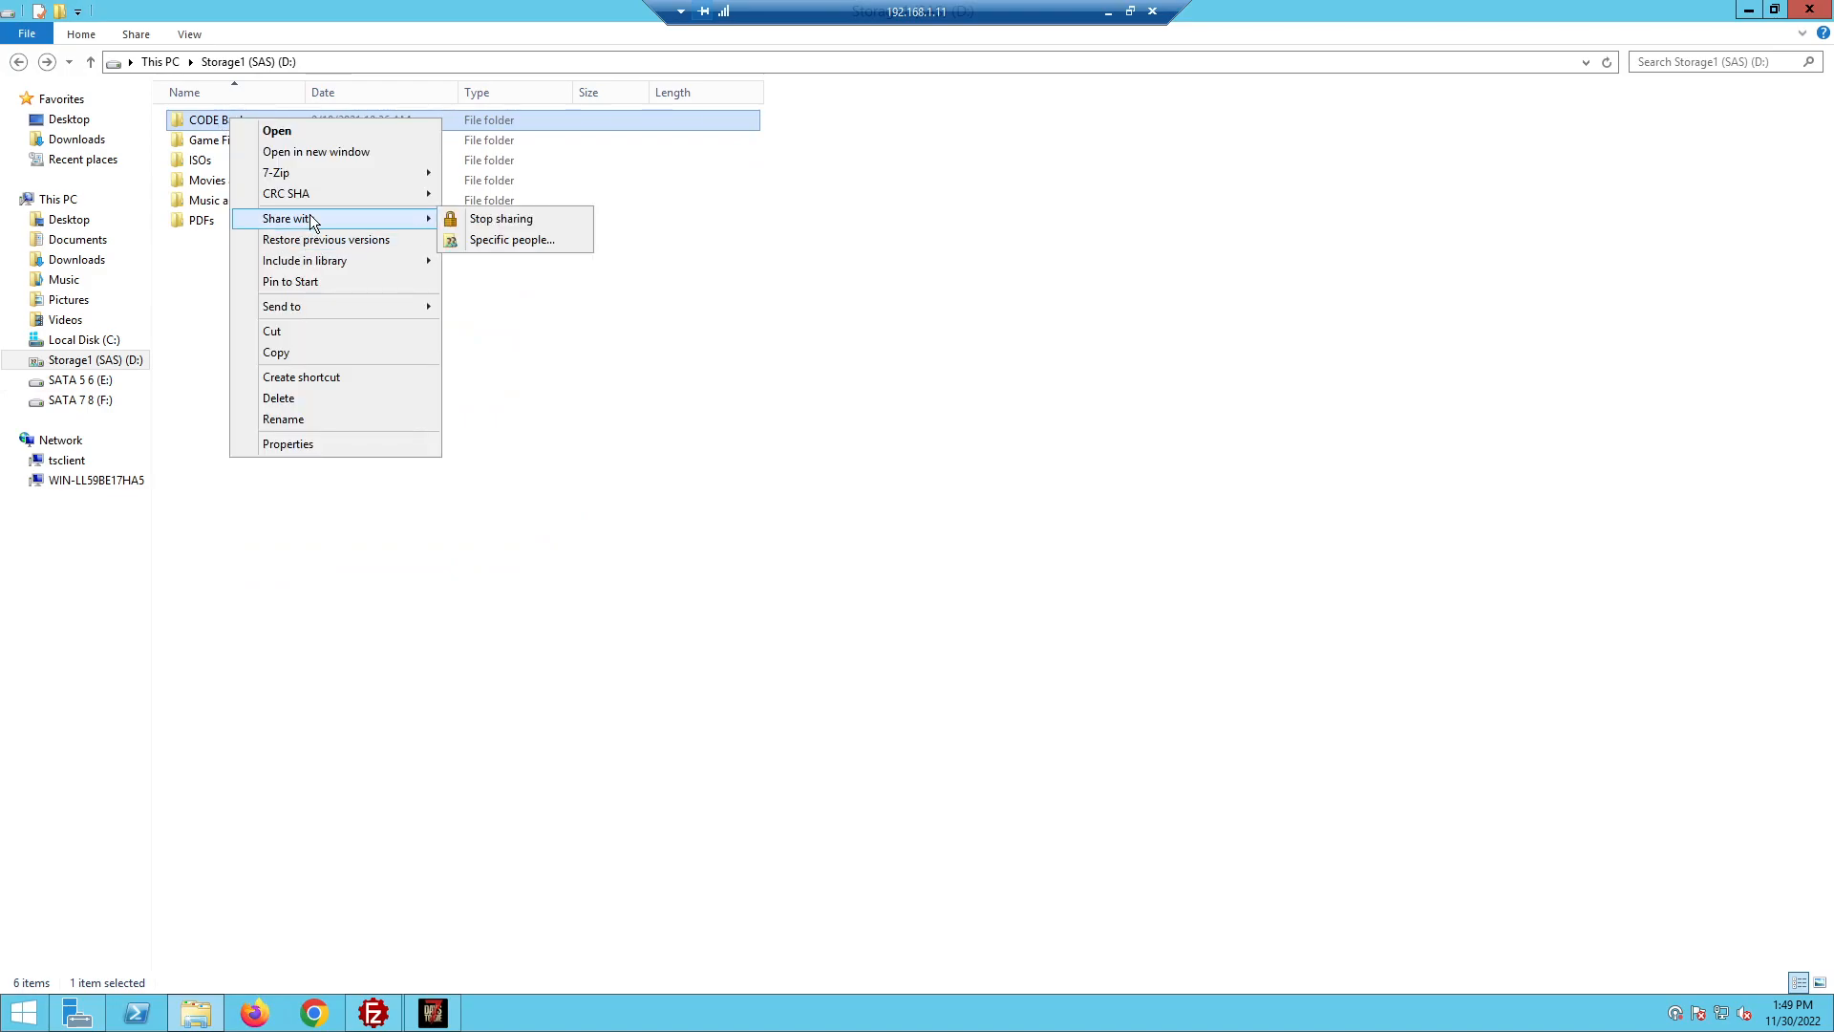
left_click(945, 279)
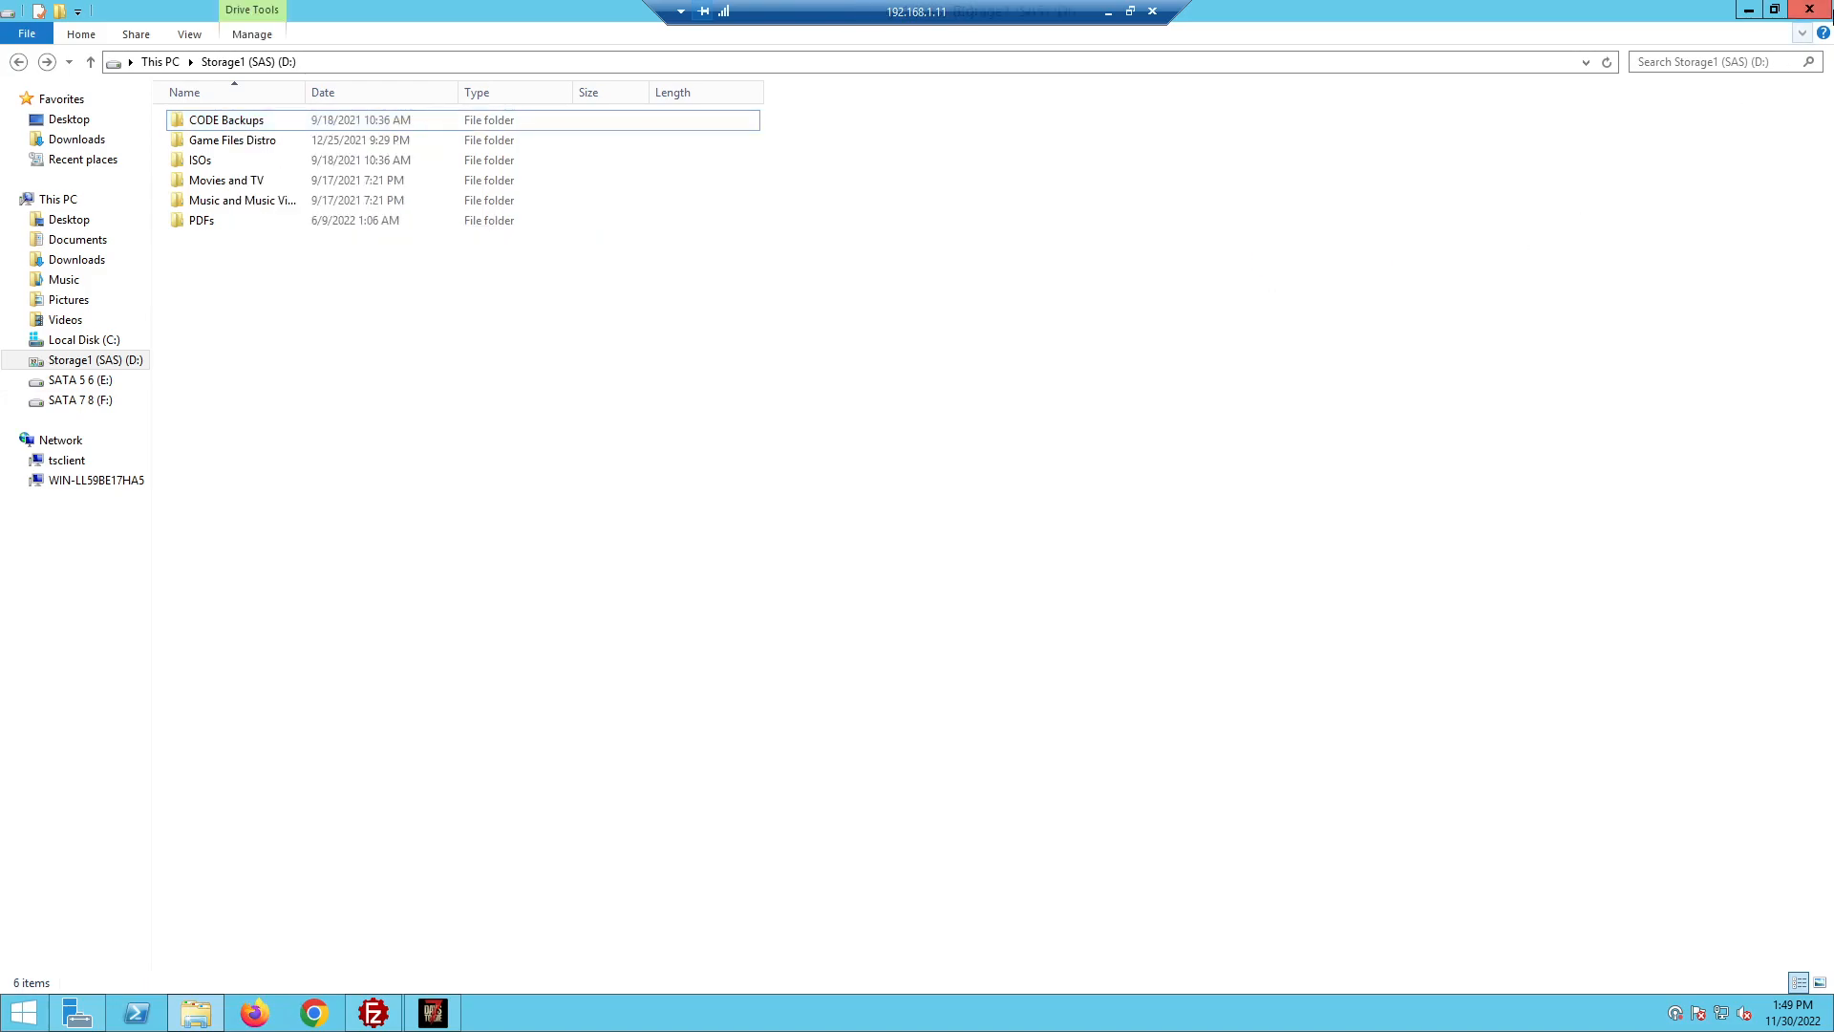